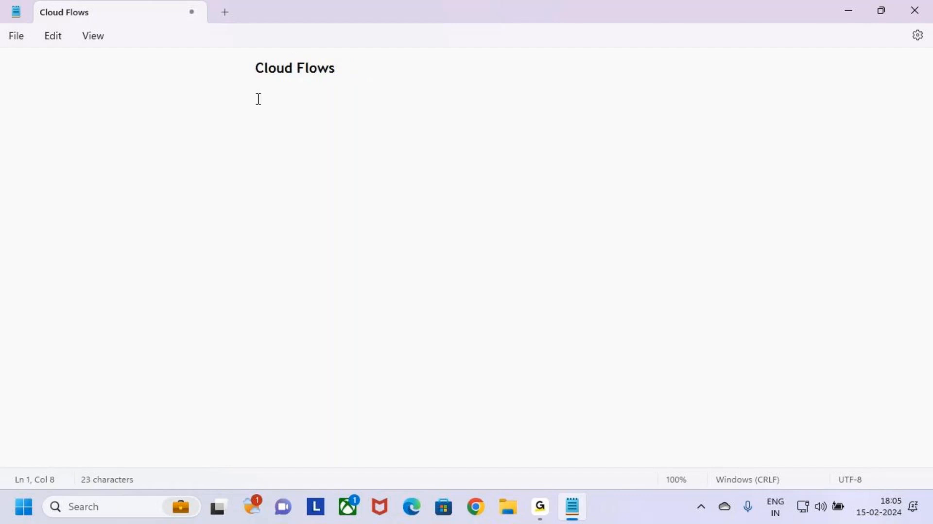
Underline the Cloud Flows title with a row of dashes.
click(233, 87)
key(Tab)
click(165, 80)
key(Tab)
key(Tab)
Add a Types of Cloud Flows heading on a new line and underline it with dashes.
key(Tab)
text(---------------)
key(BackSpace)
key(BackSpace)
key(BackSpace)
text(------)
key(Return)
key(Tab)
text(1)
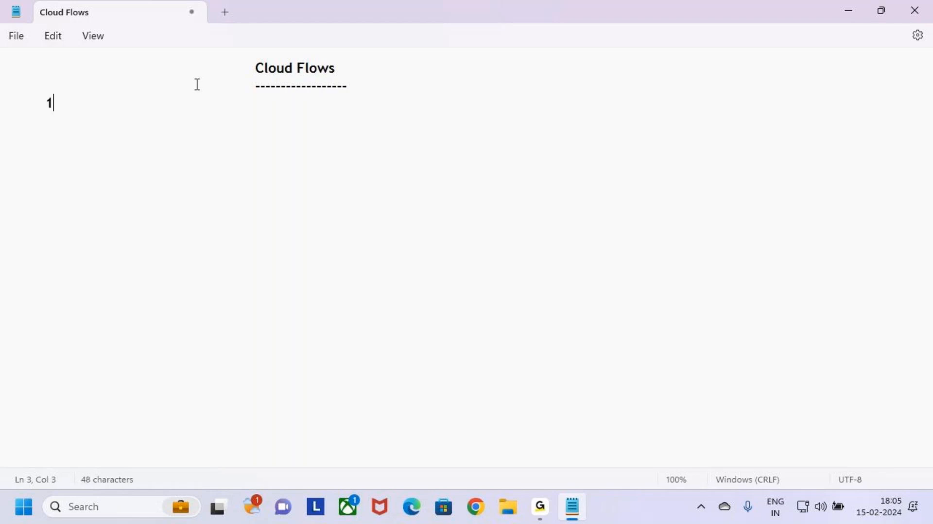
key(BackSpace)
text(Types of Clo)
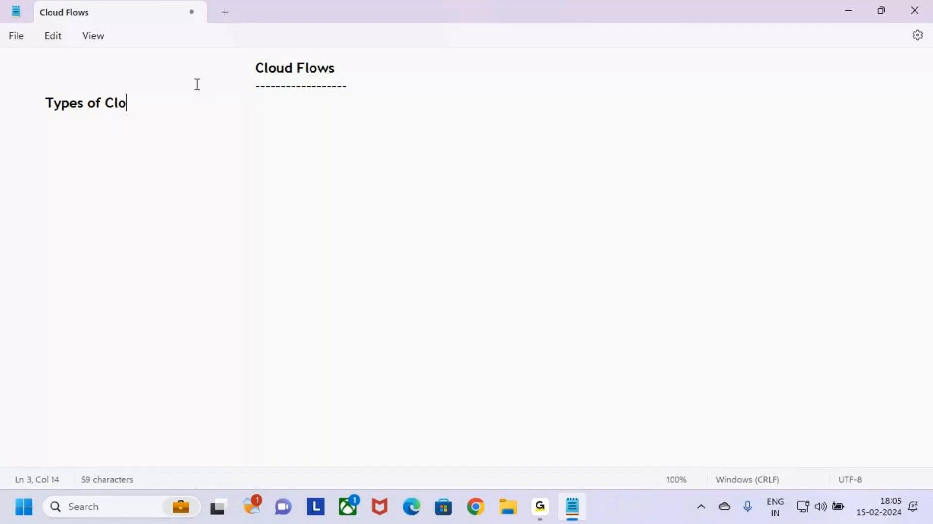
text(ud Flows)
key(Return)
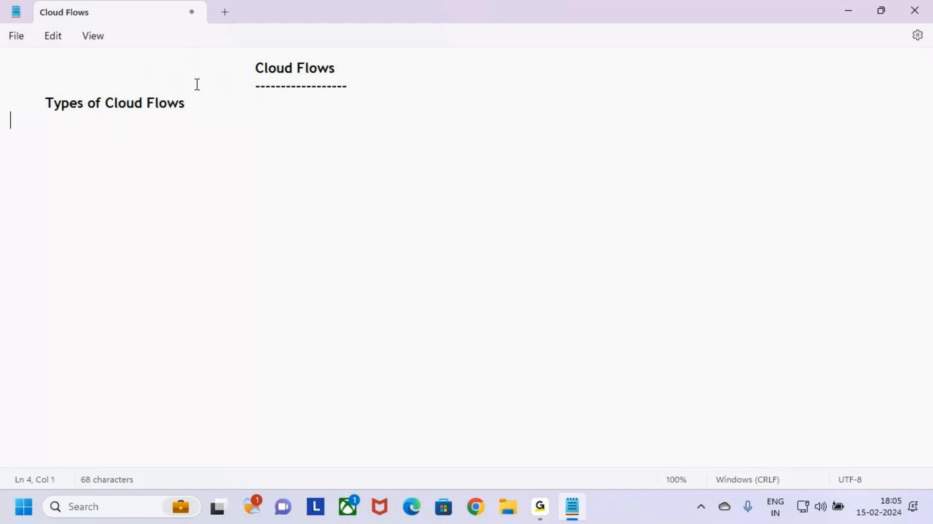
key(Tab)
text(------------------------------)
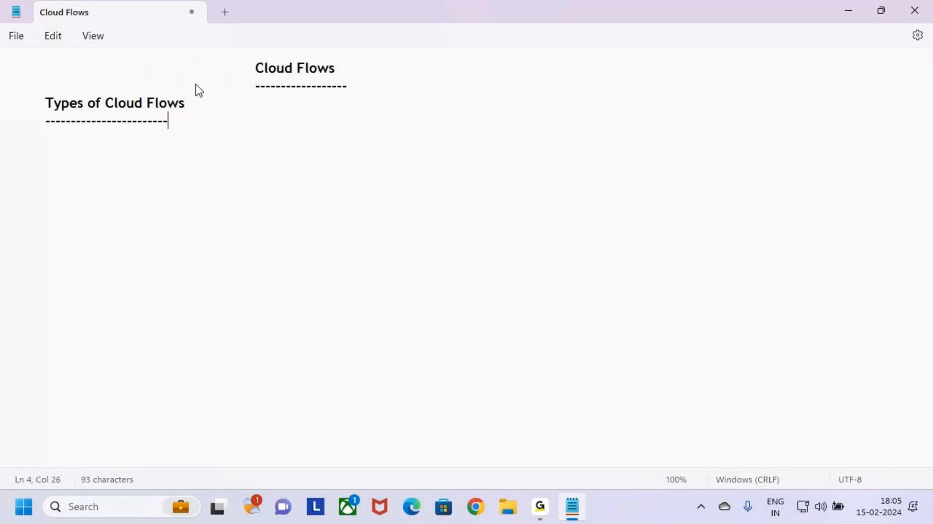
key(Return)
Add the first list item 1.Automated Cloud Flows under the heading.
key(Tab)
text(1.A)
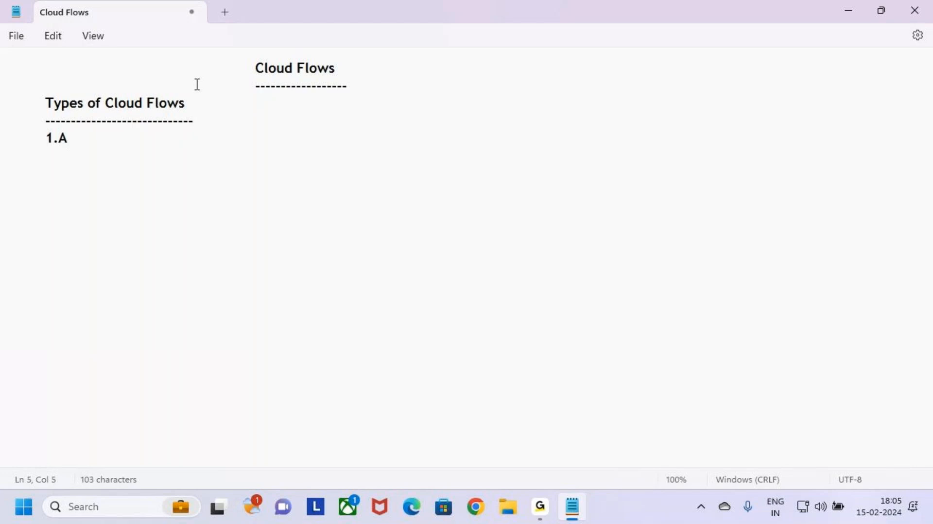
text(utomated C)
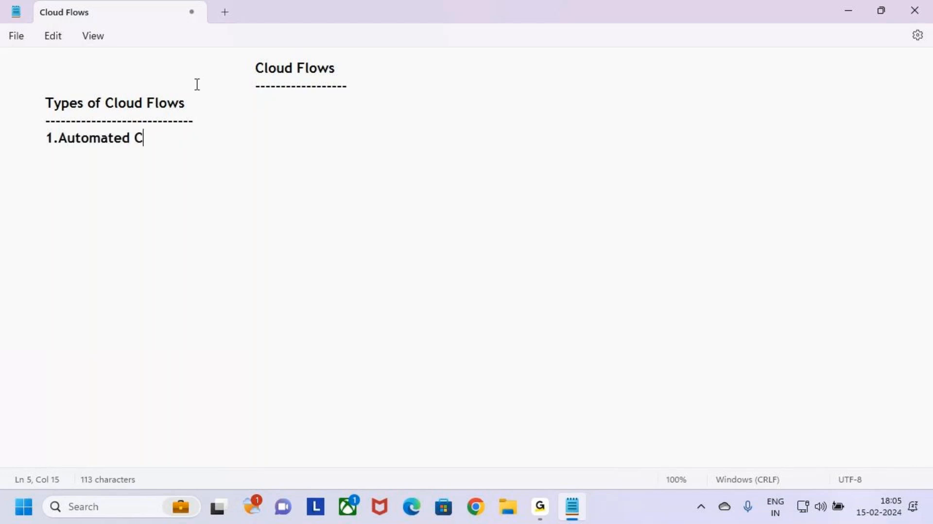
text(loud Flows)
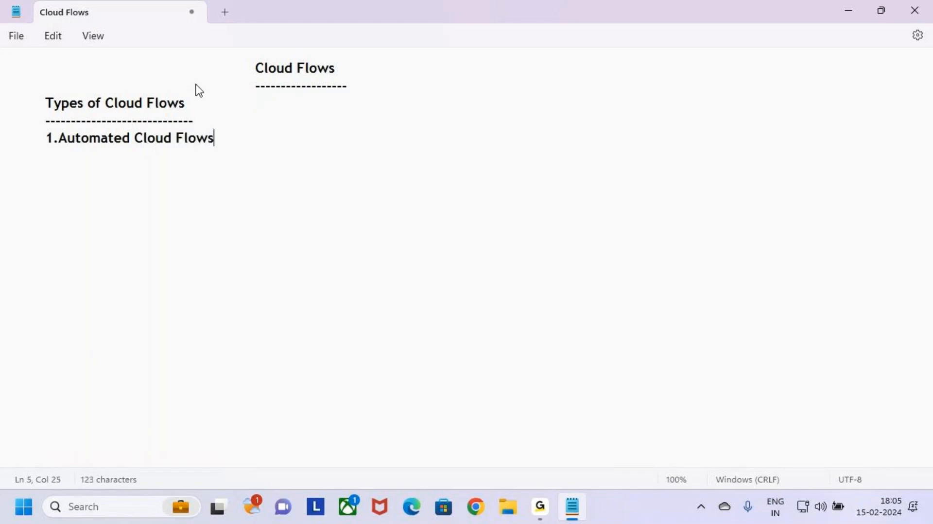
key(Return)
Add the second list item 2.Scheduled Cloud Flows.
key(Tab)
text(2.Scheduled)
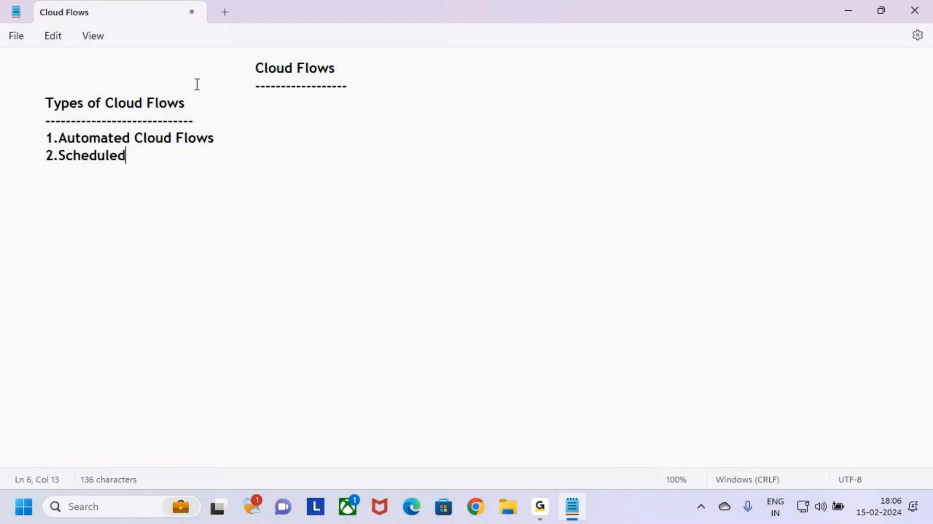
text( Cloud )
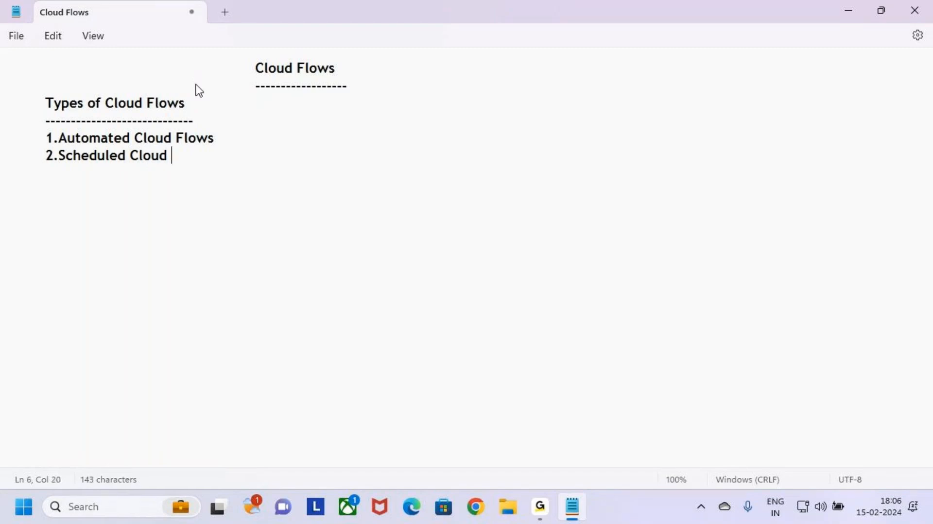
text(Flows)
key(Return)
Add the third list item 3.Instant Cloud Flows and tidy the end of that line.
key(Tab)
text(3)
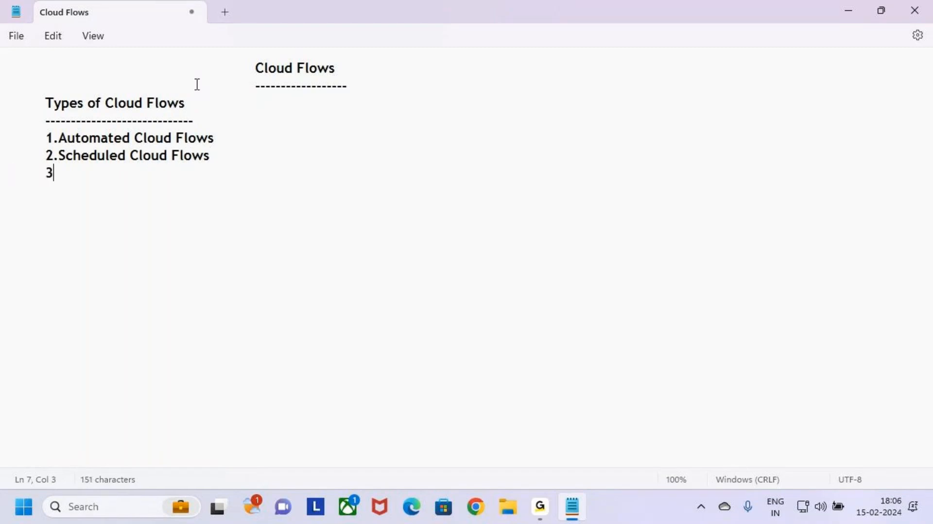
text(.Instan)
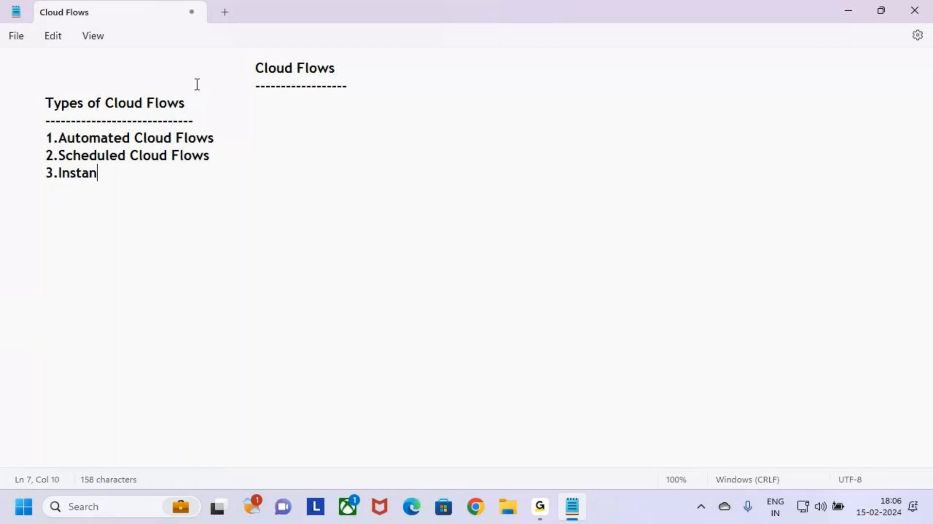
text(t Cloud Flows)
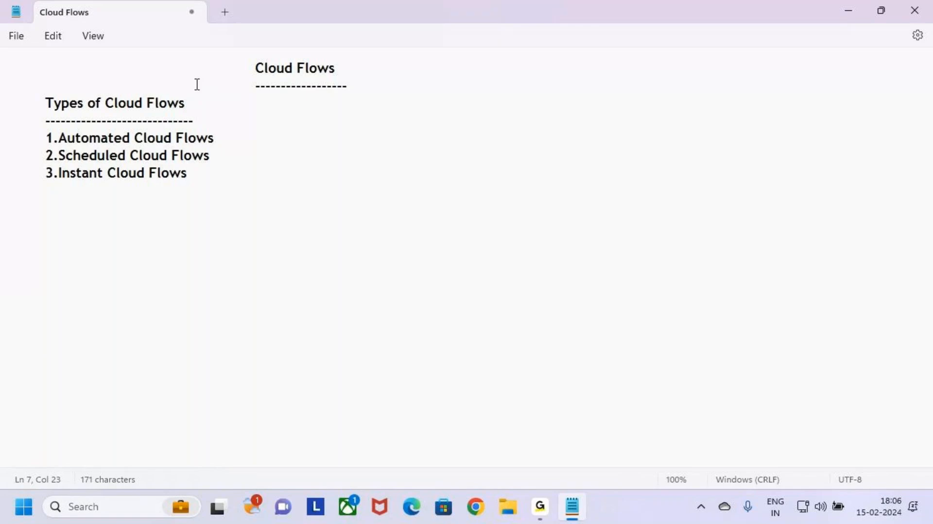
key(BackSpace)
text(s)
click(206, 181)
key(BackSpace)
key(BackSpace)
text(s)
key(Return)
key(Return)
key(Tab)
Select and copy the line 1.Automated Cloud Flows.
drag(233, 144, 47, 143)
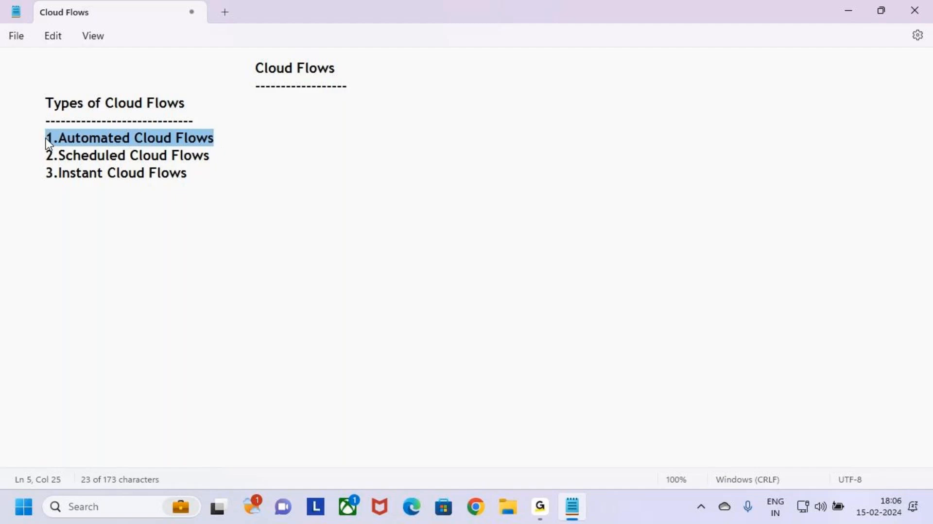
drag(219, 161, 42, 162)
drag(205, 179, 25, 185)
click(197, 173)
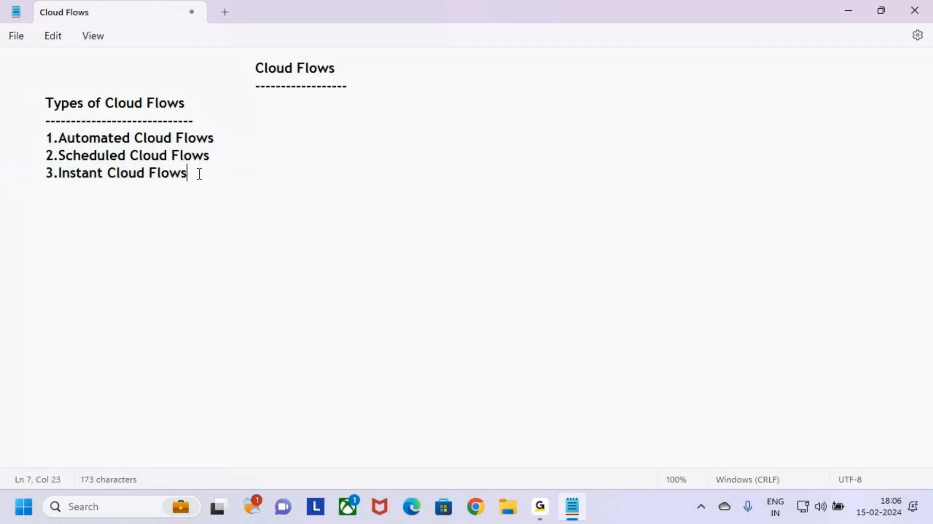
click(226, 140)
click(224, 159)
click(220, 141)
drag(250, 136, 52, 146)
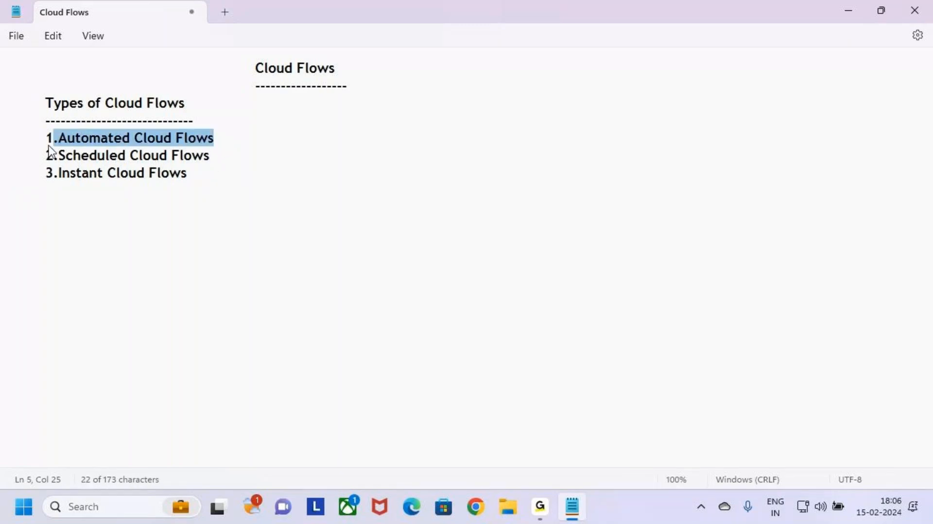
click(210, 161)
click(267, 138)
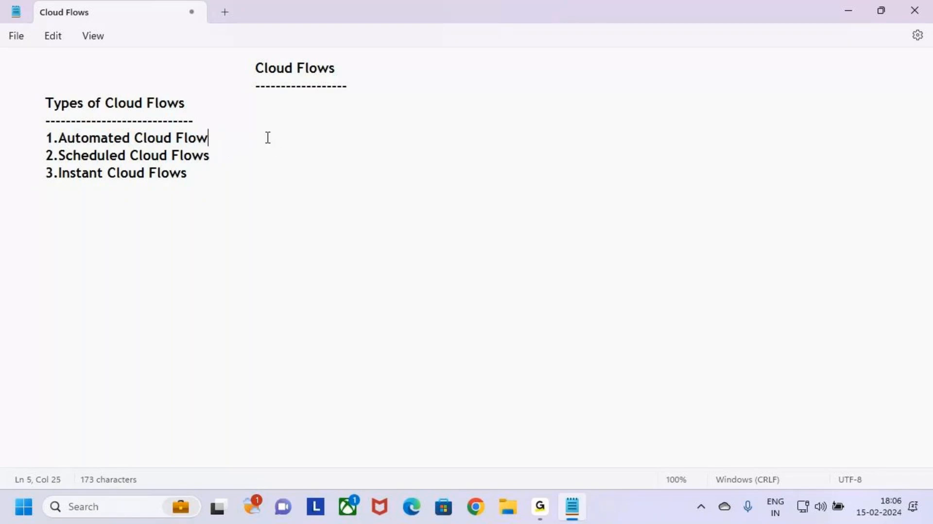
key(shift+Up)
key(shift+Down)
key(shift+Left)
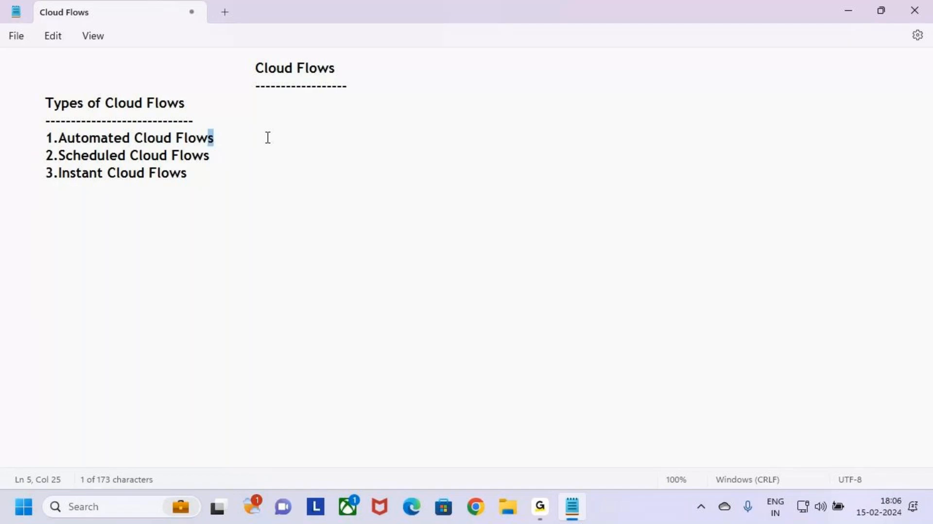
key(shift+Up)
key(shift+Right)
key(ctrl+c)
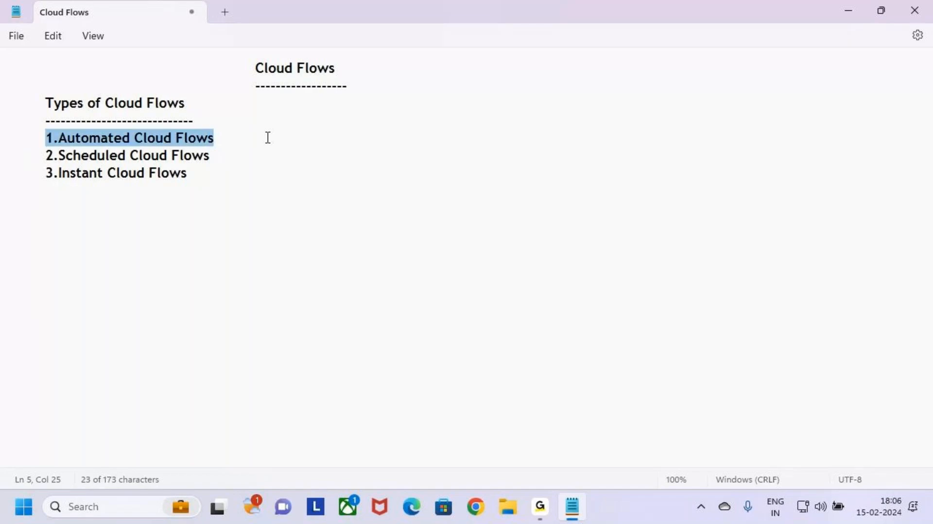
Paste 1.Automated Cloud Flows as a new section heading below the list, after a blank line.
click(224, 169)
key(Return)
key(Return)
key(Tab)
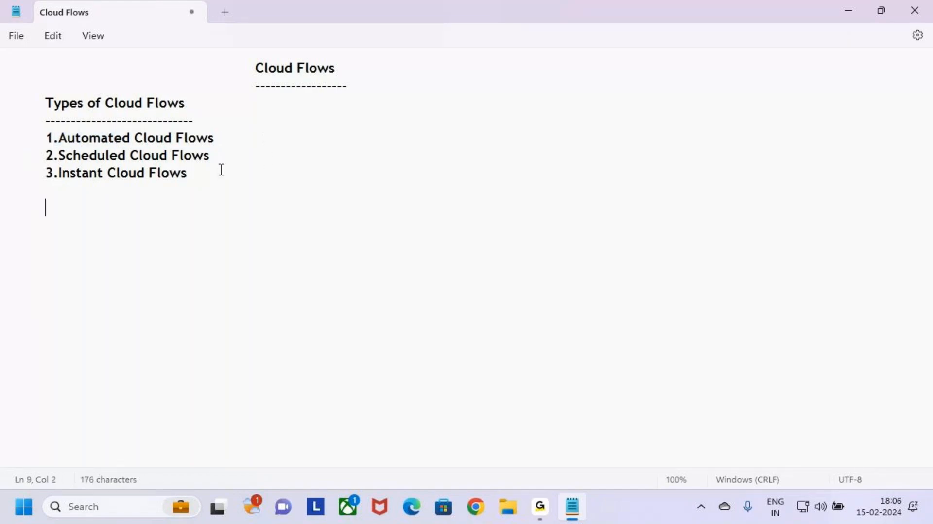
key(ctrl+v)
key(Return)
Underline the new Automated Cloud Flows section heading with a row of dashes.
key(Tab)
text(------------------------)
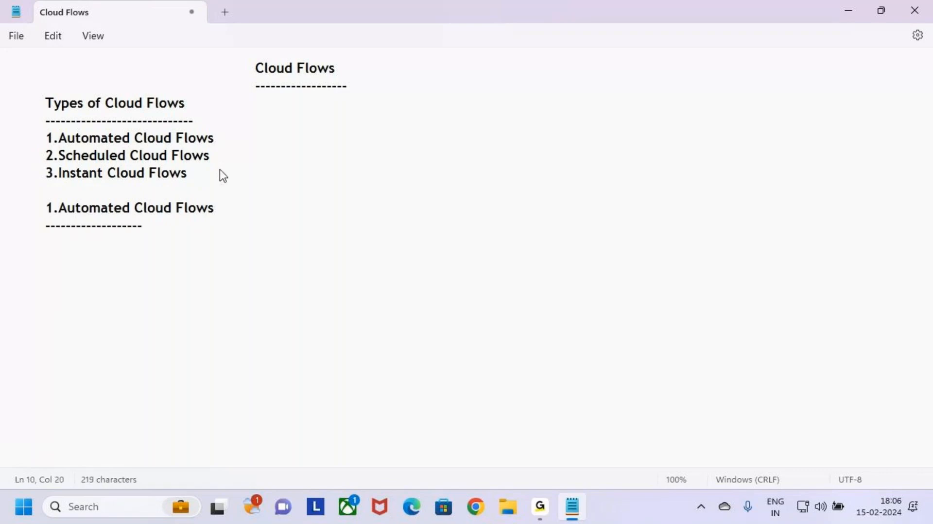
key(BackSpace)
key(BackSpace)
key(BackSpace)
key(BackSpace)
key(BackSpace)
key(BackSpace)
key(BackSpace)
key(BackSpace)
text(-------------------------)
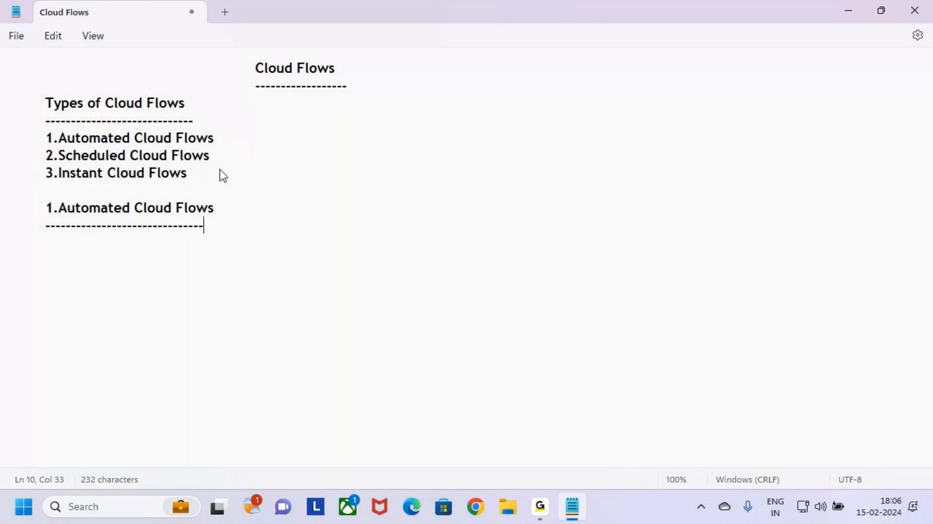
key(BackSpace)
key(BackSpace)
key(BackSpace)
text(--------)
key(BackSpace)
key(BackSpace)
key(BackSpace)
key(BackSpace)
key(BackSpace)
text(---)
key(Return)
Open the Power Automate User Interface (UI) text file from the Desktop's MS Power Platform folder, maximized.
click(517, 501)
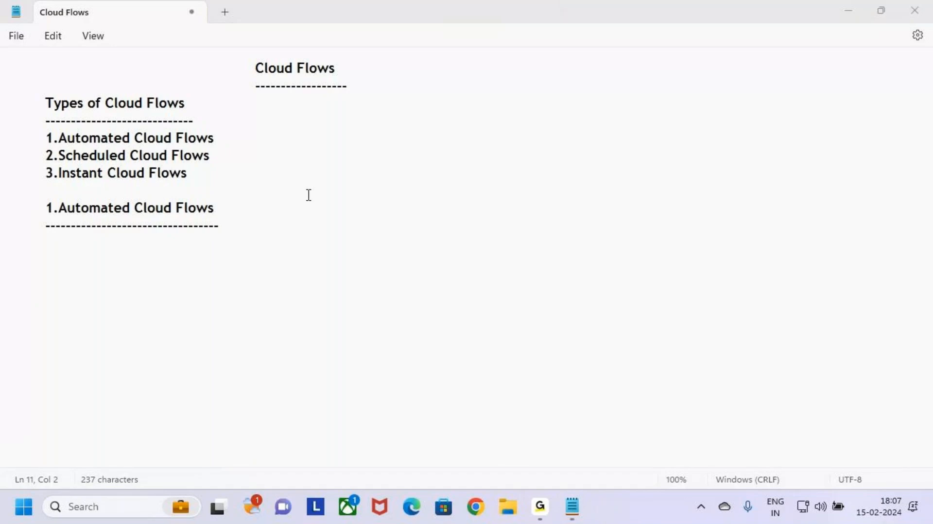
click(77, 184)
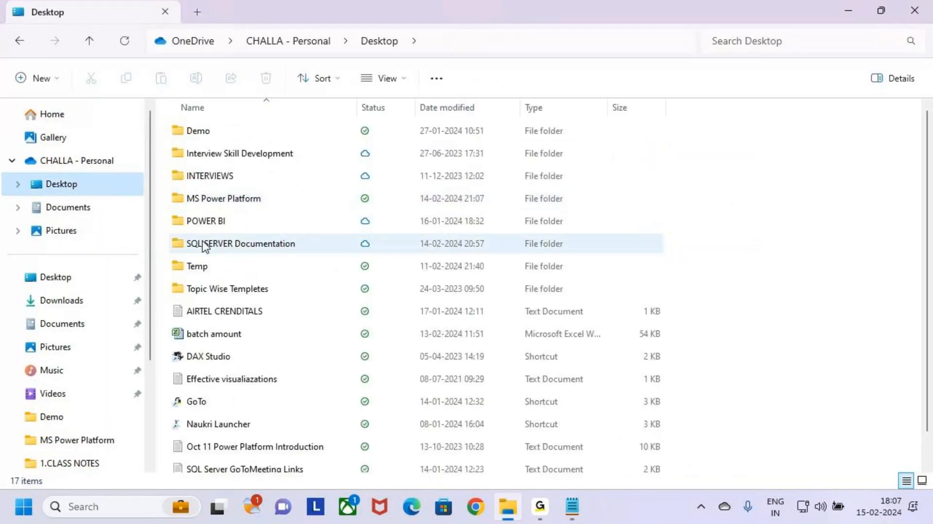
click(179, 181)
double_click(178, 194)
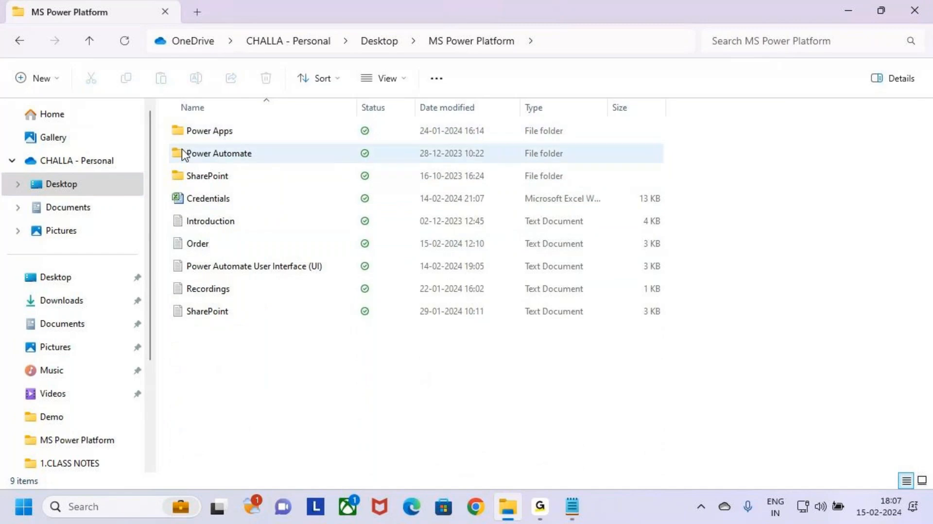
double_click(270, 268)
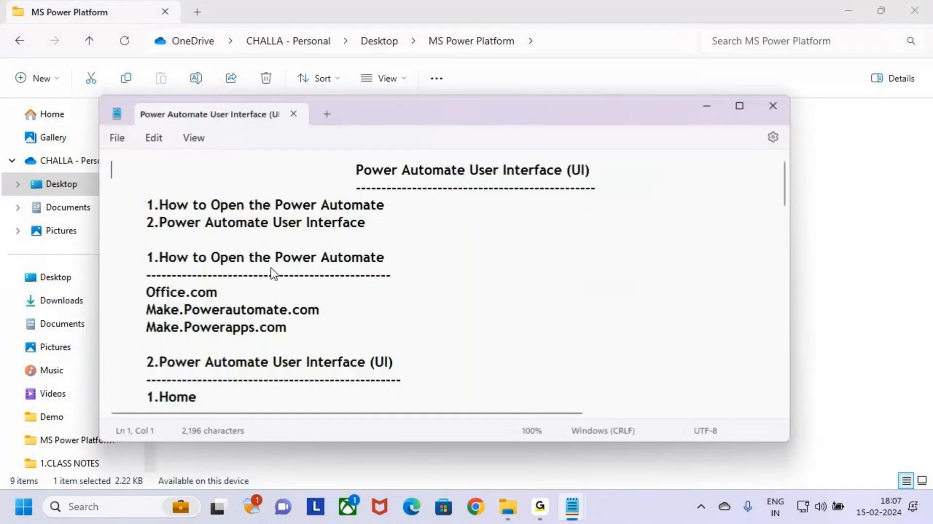
click(740, 106)
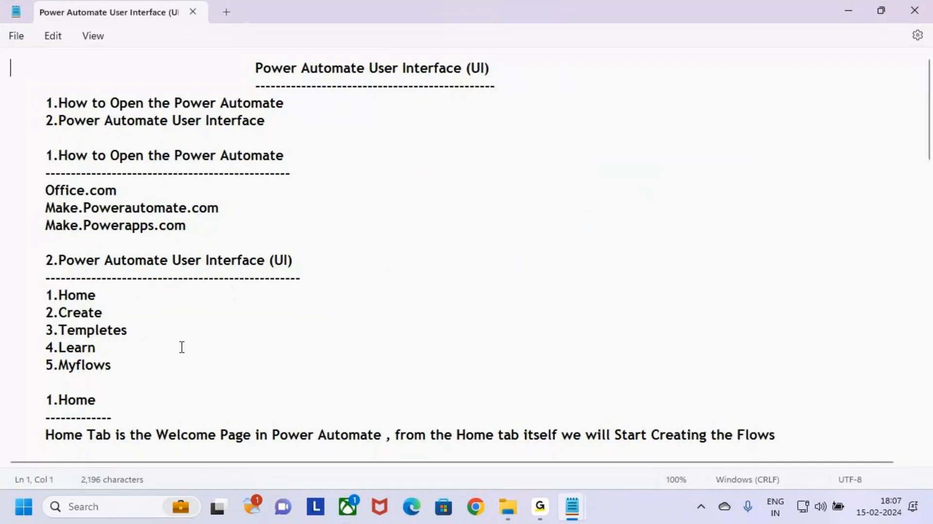
Read through the Different ways to Create the Flows and Templates sections of the notes.
scroll(160, 350, down, 15)
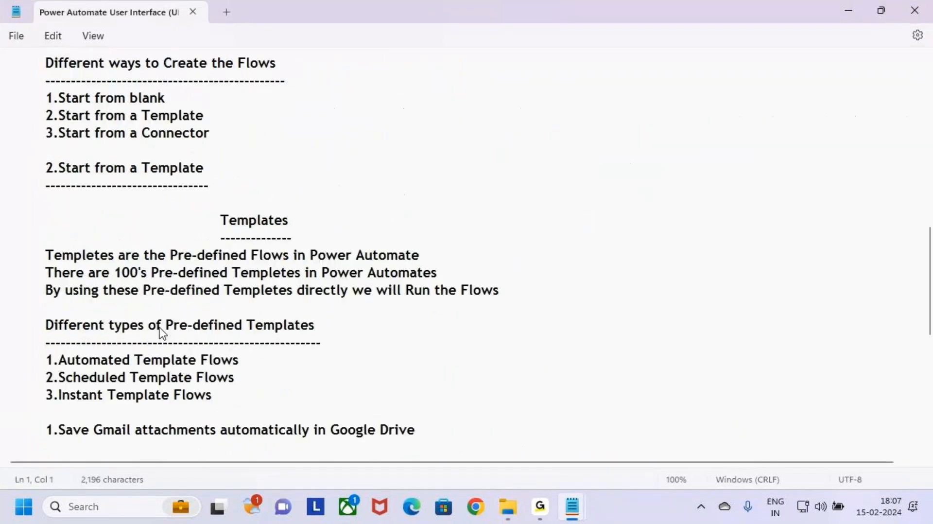
scroll(166, 322, up, 1)
scroll(167, 322, up, 3)
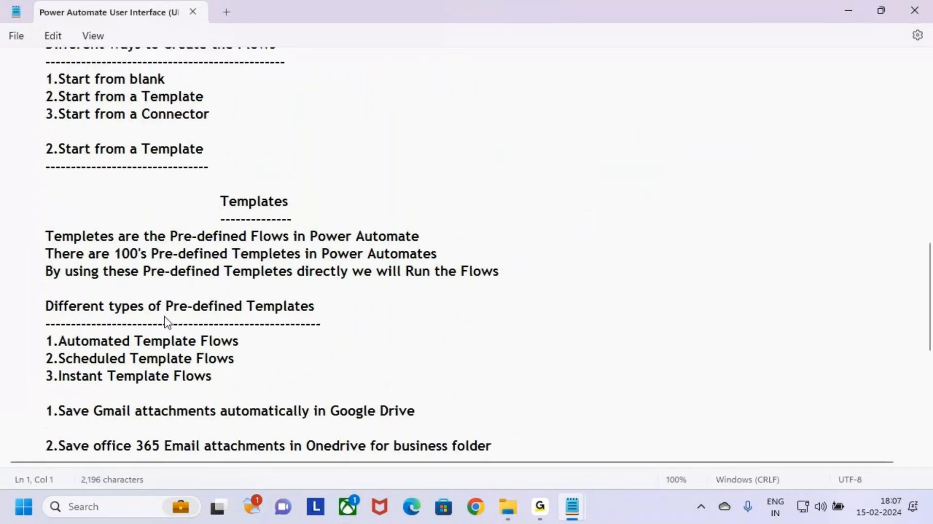
key(ctrl+2)
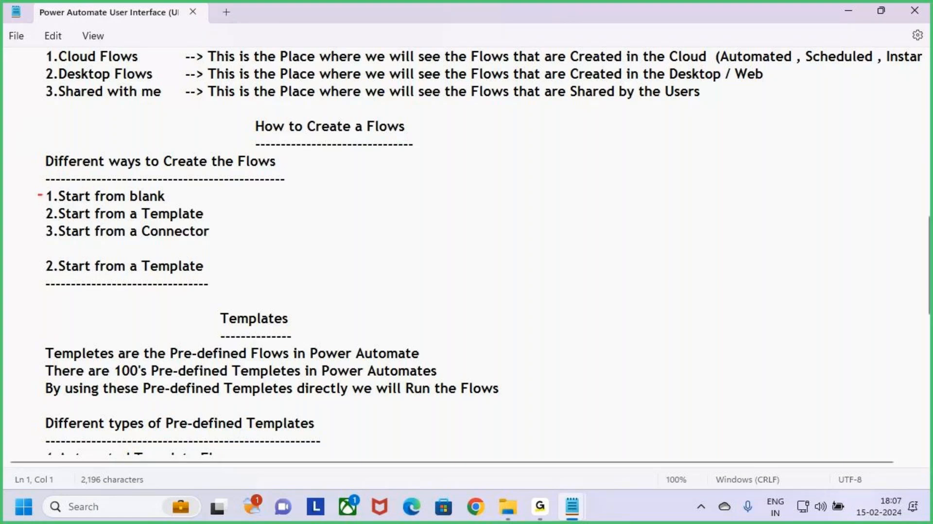
drag(42, 195, 64, 165)
mouse_move(38, 217)
mouse_down()
mouse_move(53, 206)
mouse_move(63, 220)
mouse_up()
key(Escape)
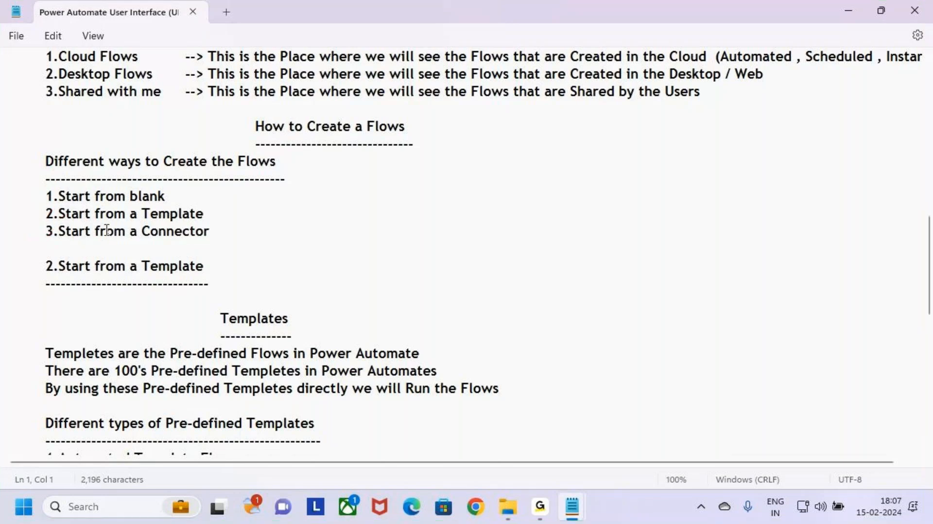
key(ctrl+2)
mouse_move(21, 183)
mouse_down()
mouse_move(147, 250)
mouse_move(249, 267)
mouse_up()
key(Escape)
drag(229, 214, 42, 215)
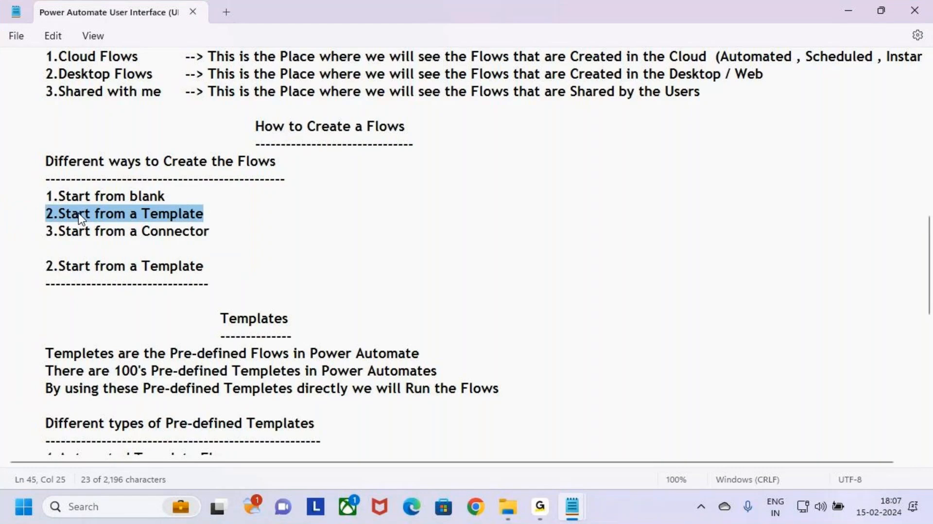
click(229, 233)
mouse_move(192, 200)
mouse_down()
mouse_move(214, 200)
mouse_move(36, 199)
mouse_move(184, 207)
mouse_up()
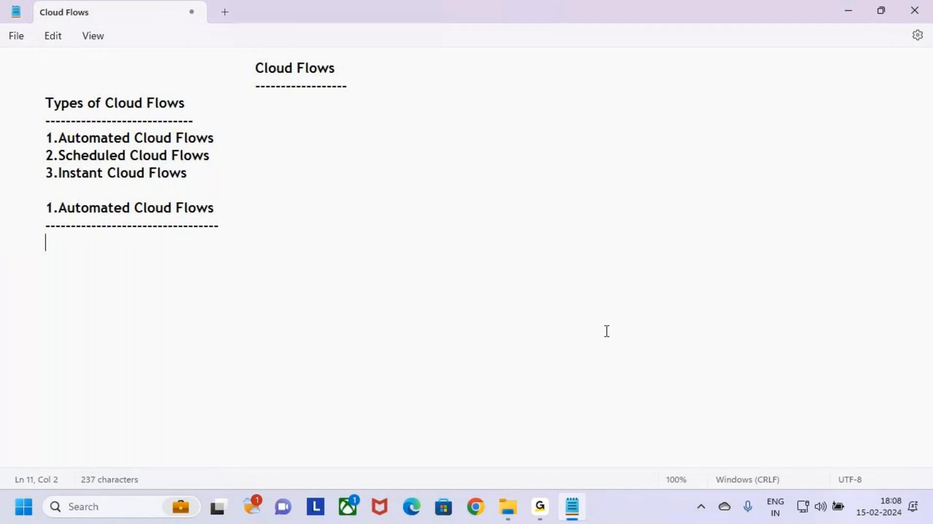
Browse the MS Power Platform folder's Power Automate subfolders, including 4.Class Notes, in File Explorer.
click(507, 510)
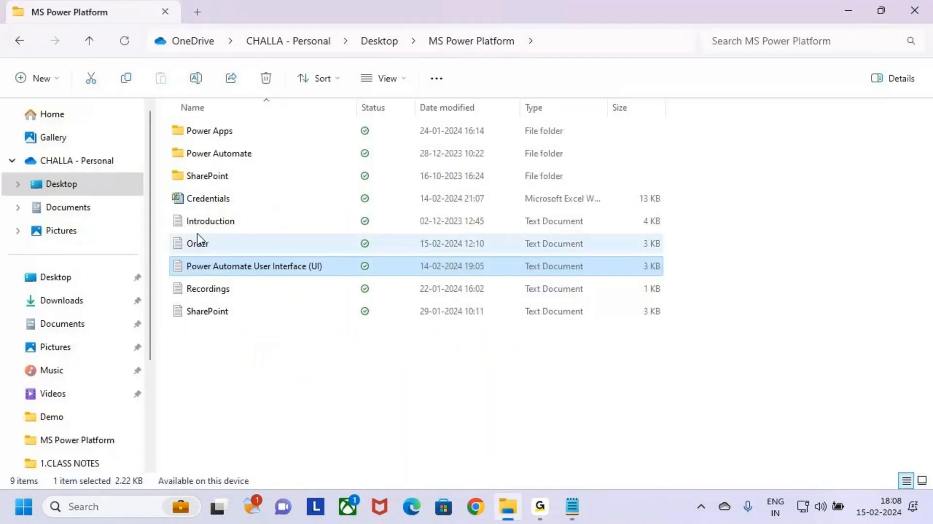
key(alt+Tab)
drag(31, 209, 264, 235)
click(266, 233)
key(alt+Tab)
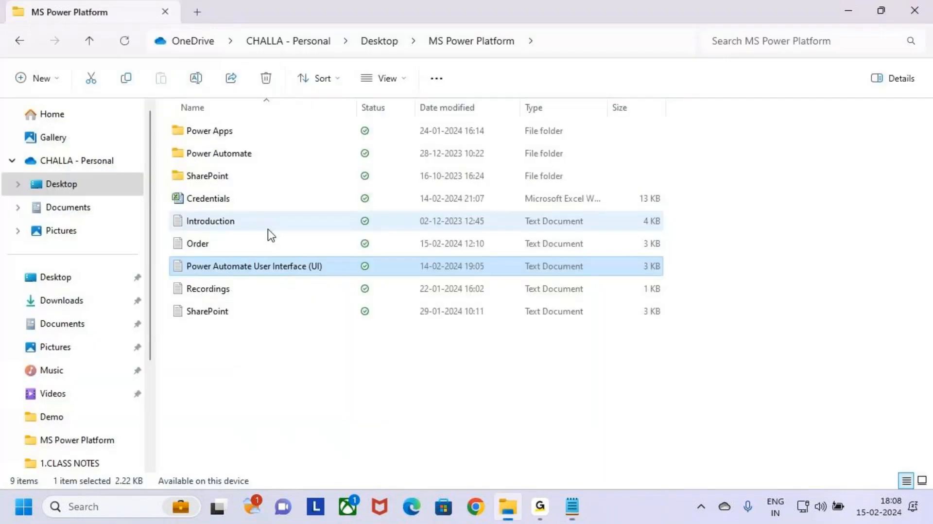
click(189, 137)
click(204, 154)
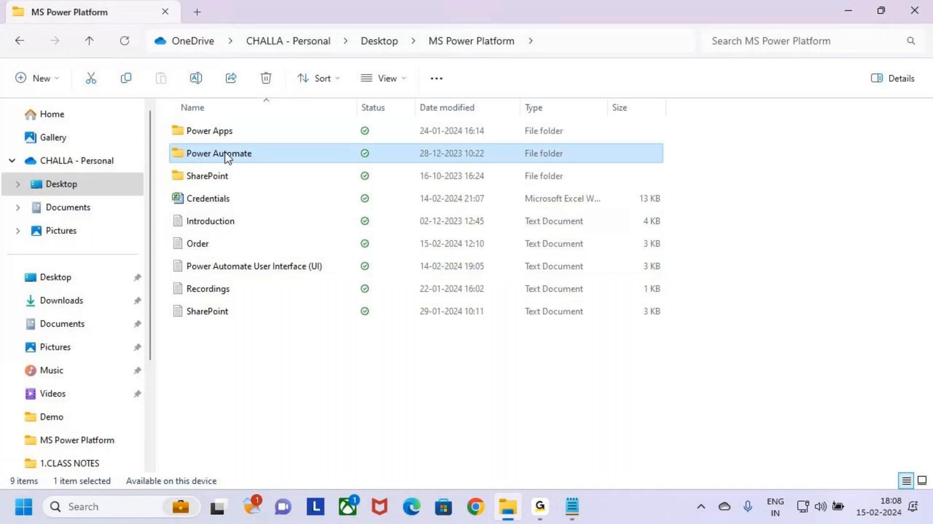
click(179, 137)
double_click(195, 154)
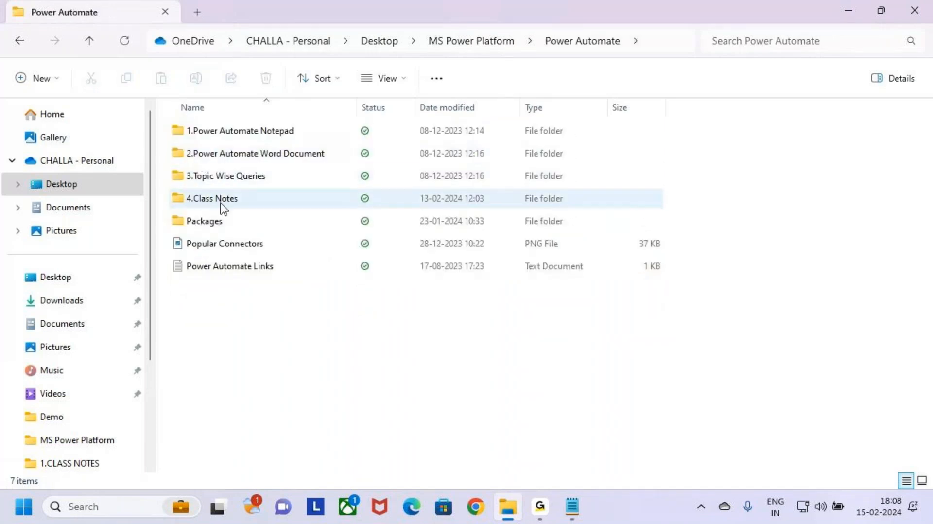
double_click(190, 204)
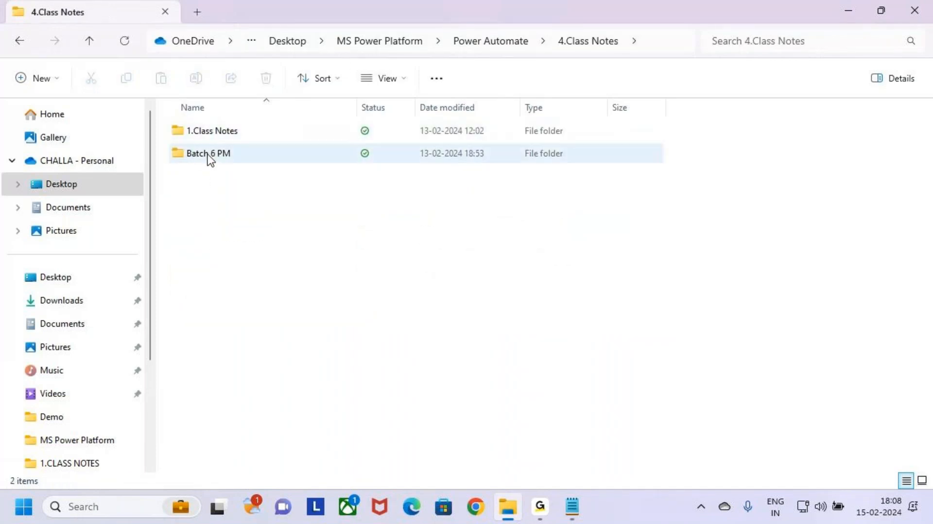
double_click(195, 141)
key(alt+Left)
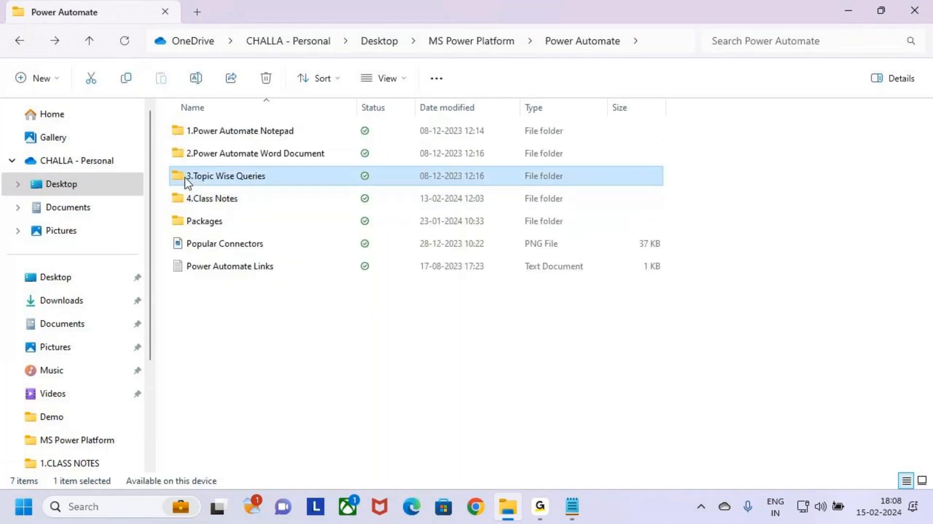
Open the Power Automate Flows text file from the 3.Topic Wise Queries folder and maximize it.
double_click(184, 178)
click(196, 136)
double_click(193, 131)
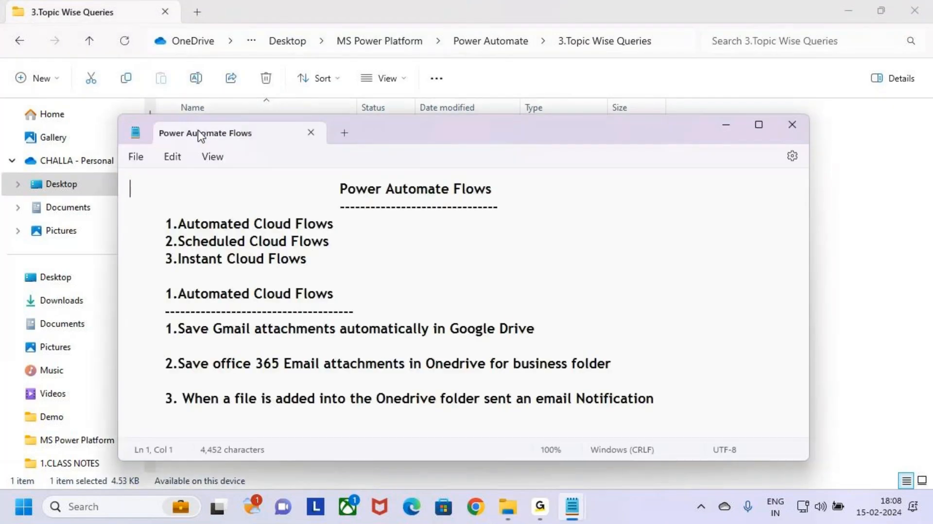
click(759, 125)
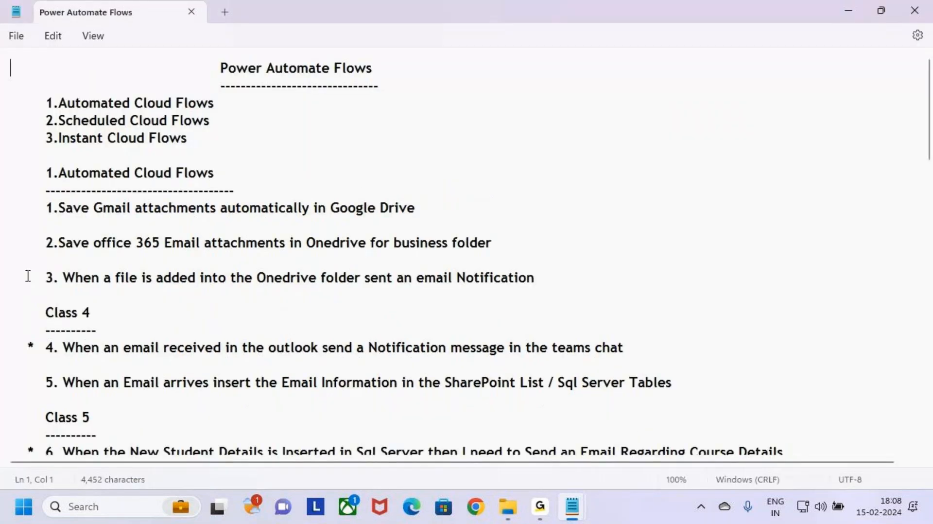
Review the Automated Cloud Flows section and its first three examples in the Power Automate Flows notes.
click(46, 172)
click(81, 208)
drag(33, 177, 250, 297)
click(130, 311)
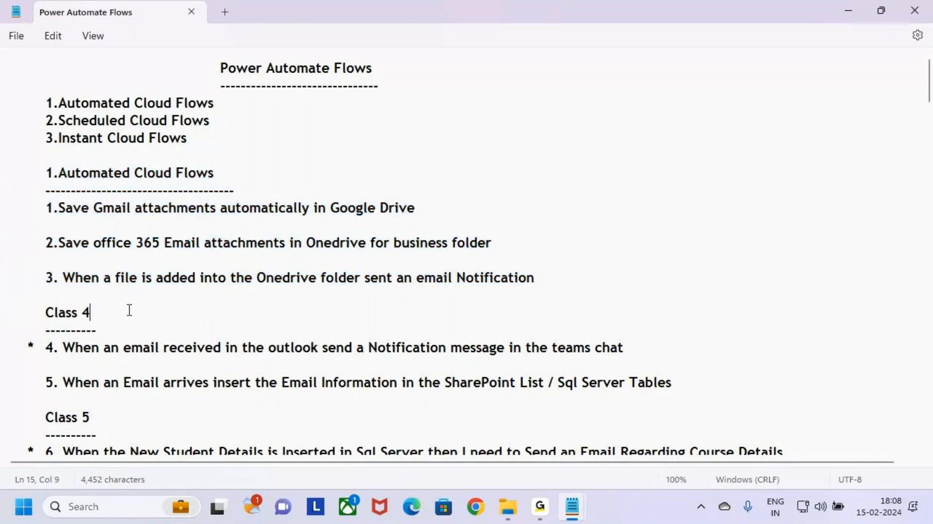
drag(537, 278, 17, 278)
drag(365, 261, 33, 179)
key(ctrl+2)
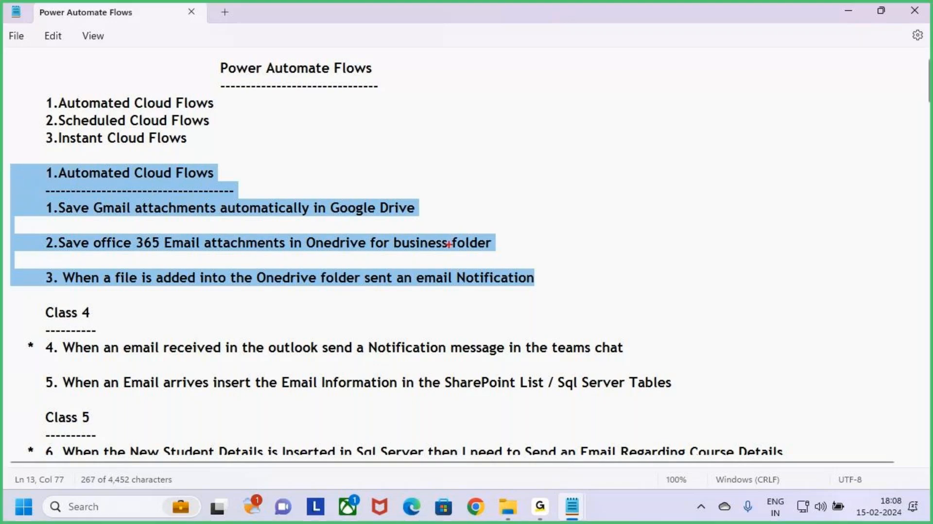
mouse_move(34, 194)
mouse_down()
mouse_move(170, 240)
mouse_move(566, 300)
mouse_up()
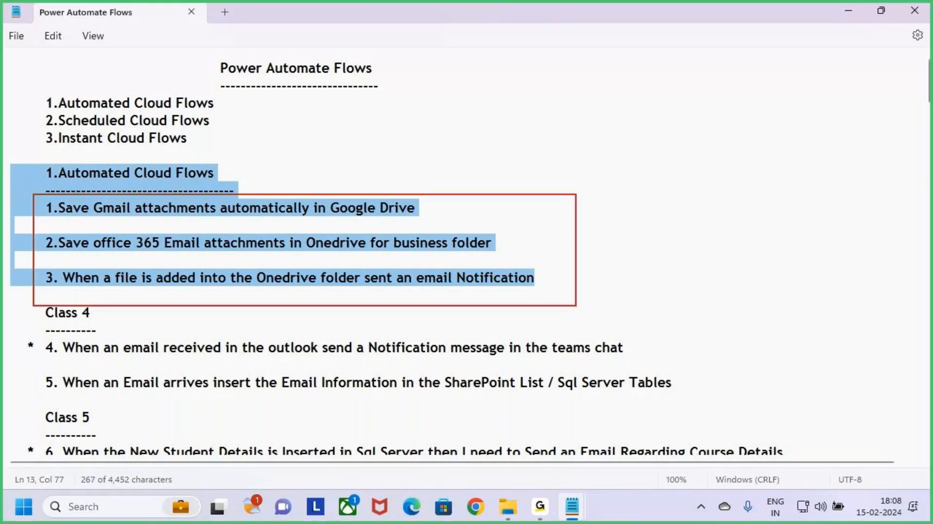
drag(551, 254, 615, 253)
mouse_move(655, 238)
mouse_down()
mouse_move(678, 247)
mouse_move(747, 240)
mouse_move(753, 270)
mouse_move(752, 243)
mouse_up()
mouse_move(782, 210)
mouse_down()
mouse_move(813, 246)
mouse_move(849, 221)
mouse_up()
key(Escape)
click(92, 405)
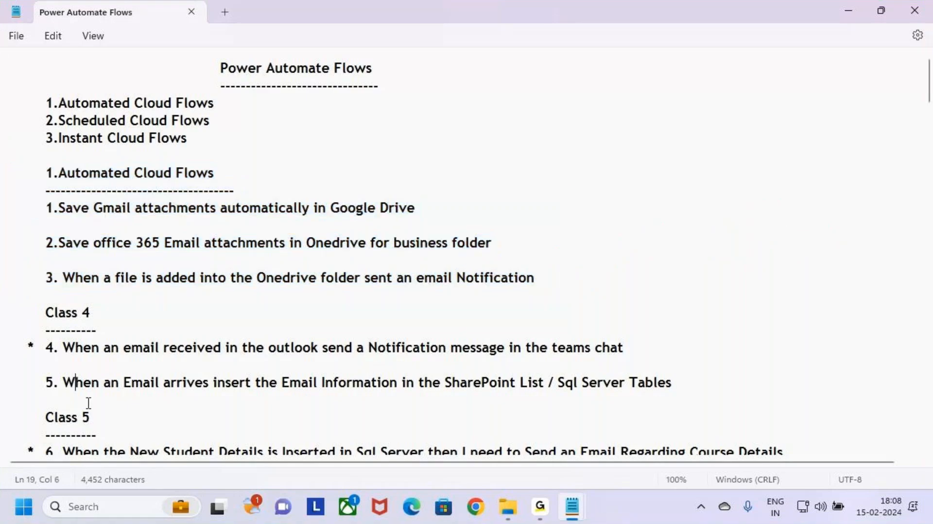
Copy examples 4 and 5 and paste them into the Cloud Flows notes below the Automated Cloud Flows heading.
drag(87, 401, 11, 348)
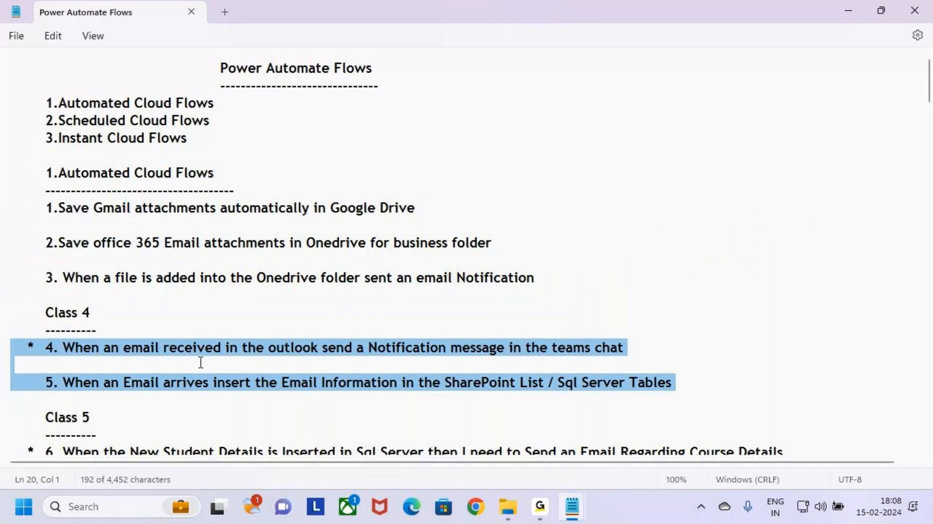
click(848, 12)
click(572, 507)
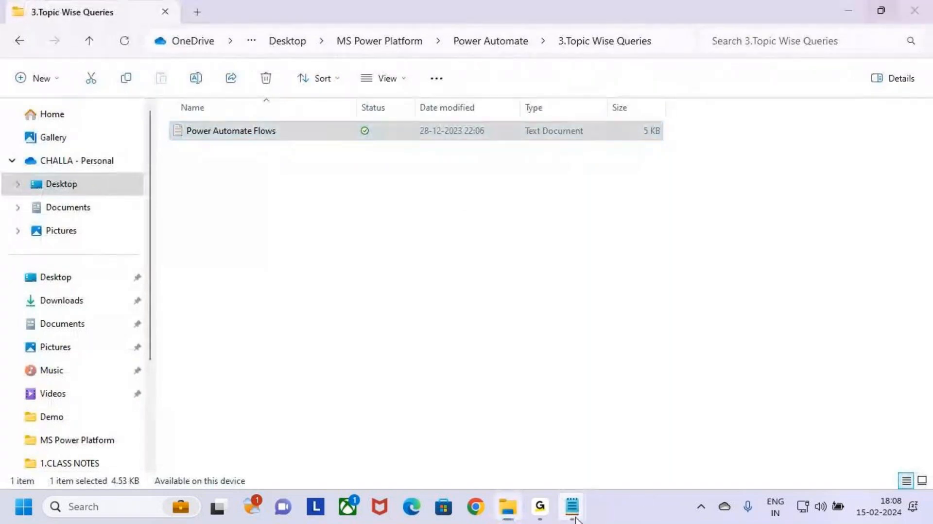
click(476, 423)
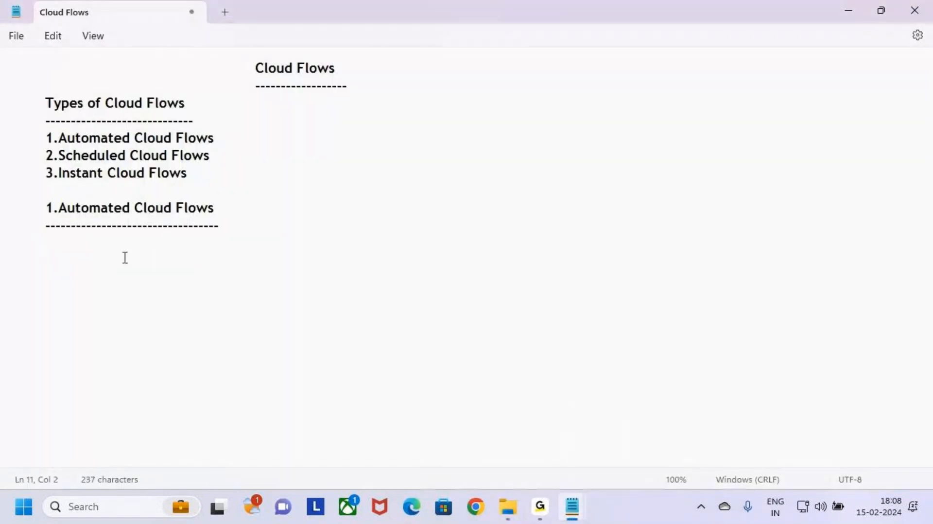
key(Return)
key(Return)
text(* 4. When an email received in the outlook send a Notification message in the teams chat  5. When an Email arrives insert the Email information in the SharePoint List / Sql Server Tables)
Copy the first three Automated Cloud Flows examples and paste them directly under the section heading, above example 4.
key(alt+Tab)
key(alt+Tab)
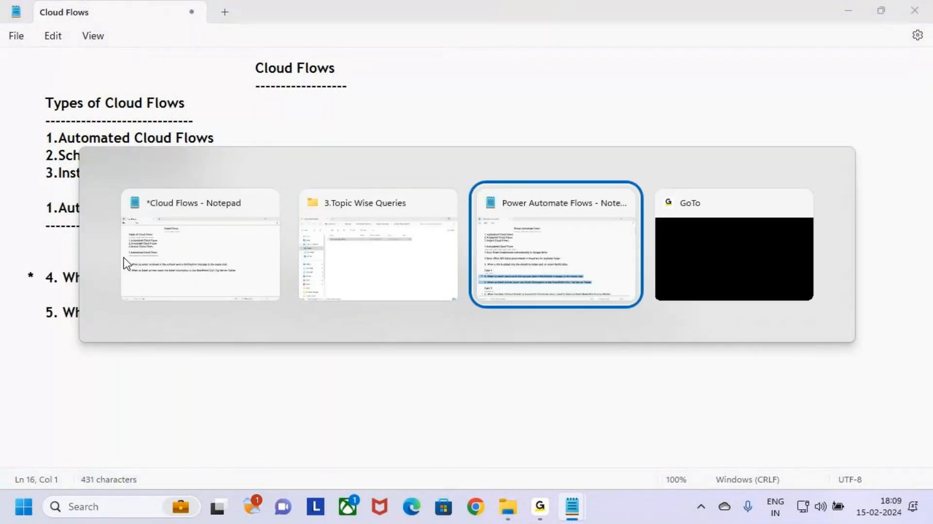
drag(74, 291, 2, 211)
key(ctrl+c)
key(alt+Tab)
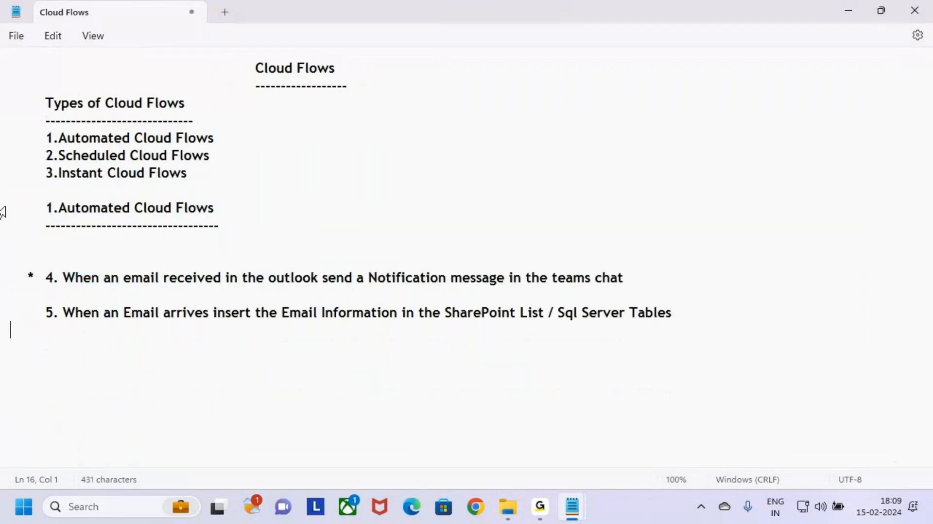
click(55, 248)
key(ctrl+v)
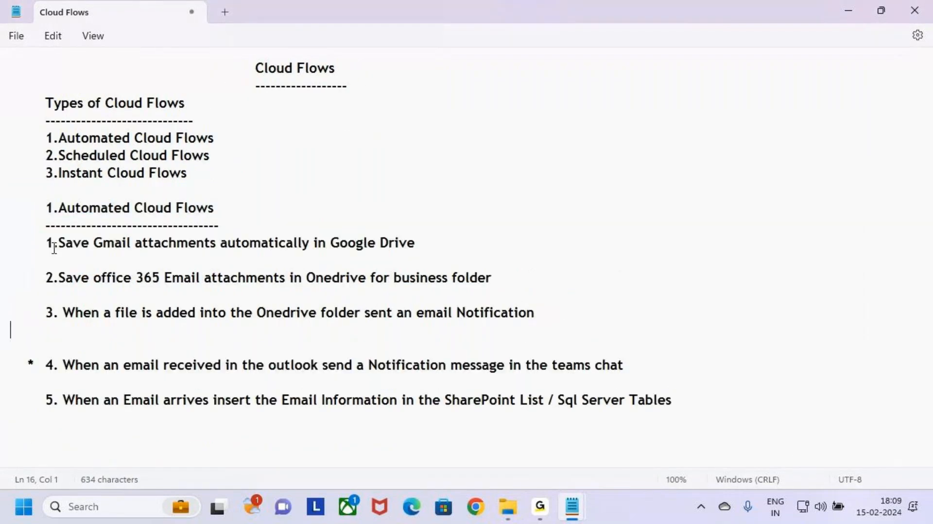
Insert a separator line of dashes between example 3 and example 4.
key(Return)
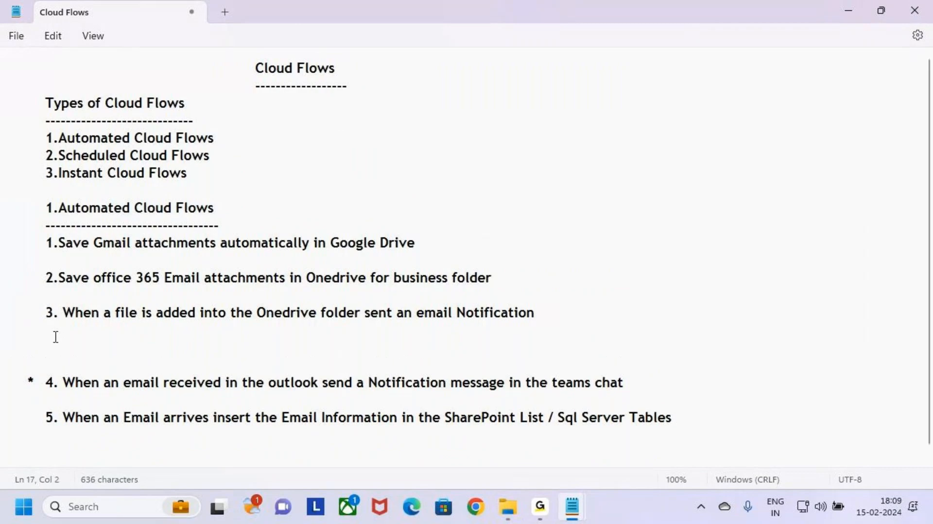
key(Tab)
text(--------------------------------------------------------------------------------------)
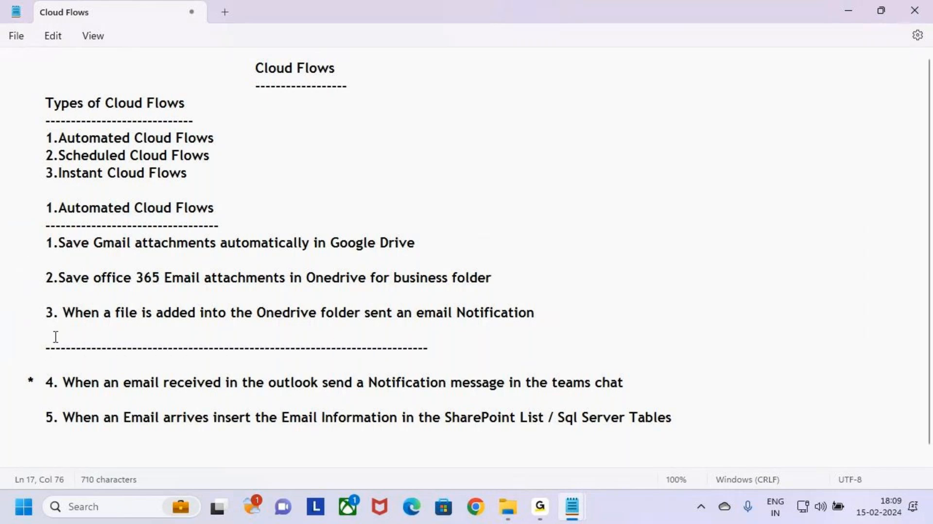
key(BackSpace)
key(BackSpace)
key(BackSpace)
scroll(75, 329, down, 1)
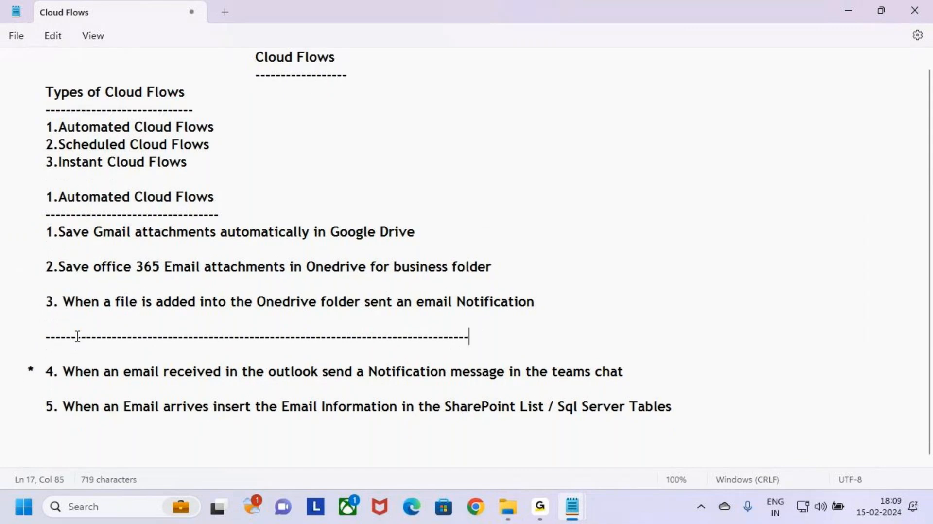
Examine the Automated Cloud Flows heading and the trigger and action phrases of example 4.
drag(46, 197, 246, 208)
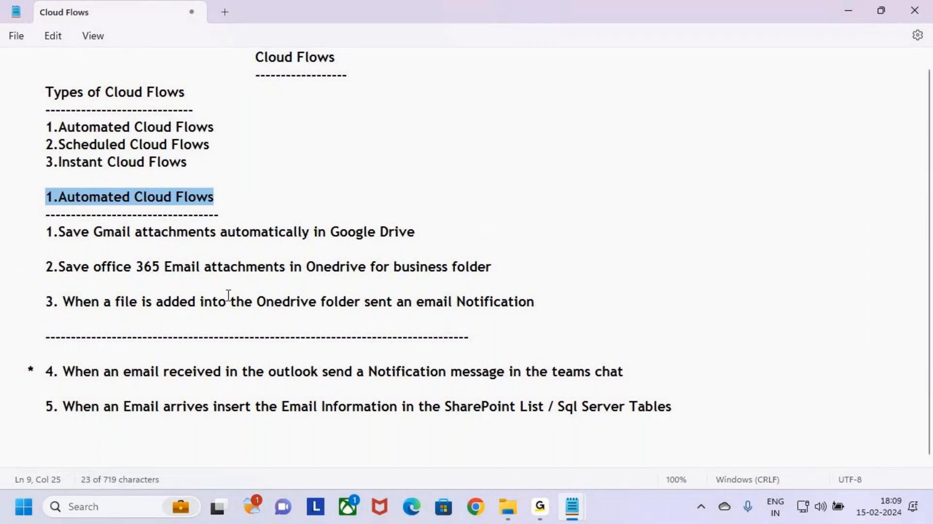
click(29, 370)
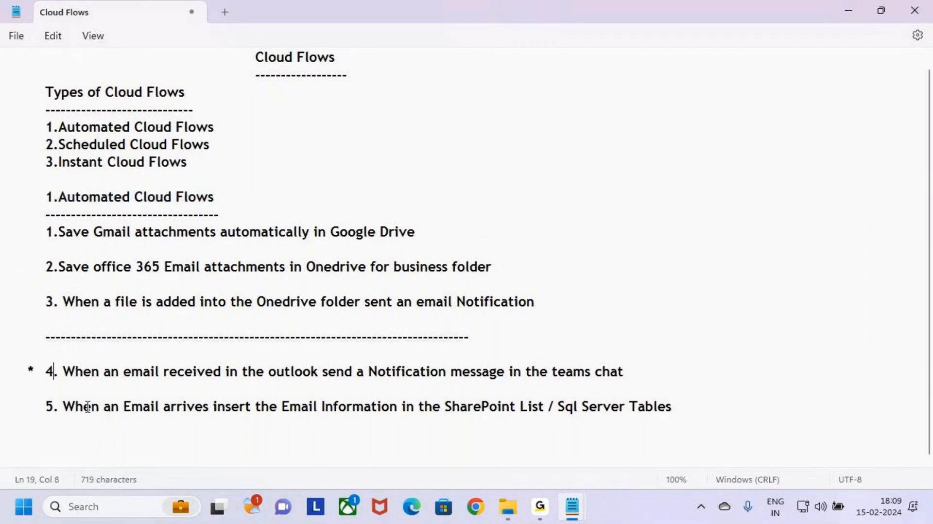
drag(46, 373, 155, 370)
click(53, 386)
click(46, 372)
drag(46, 373, 637, 375)
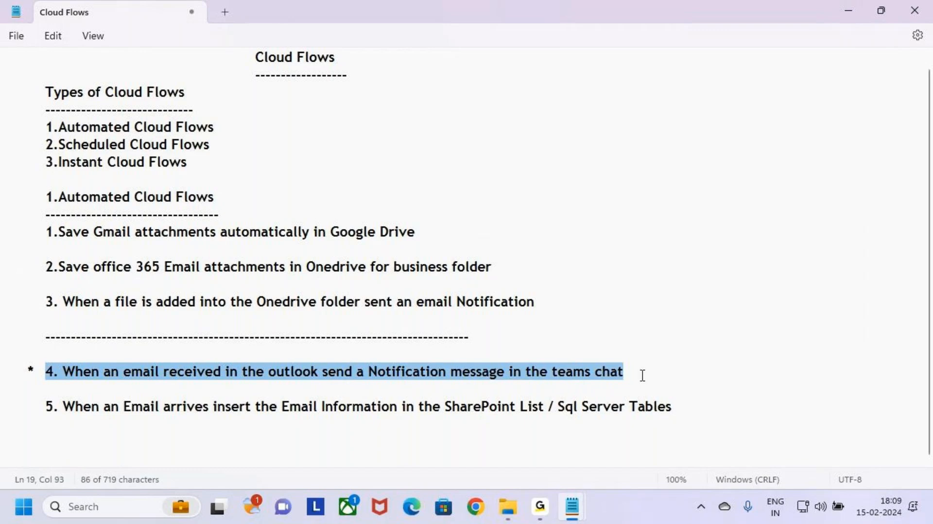
click(652, 370)
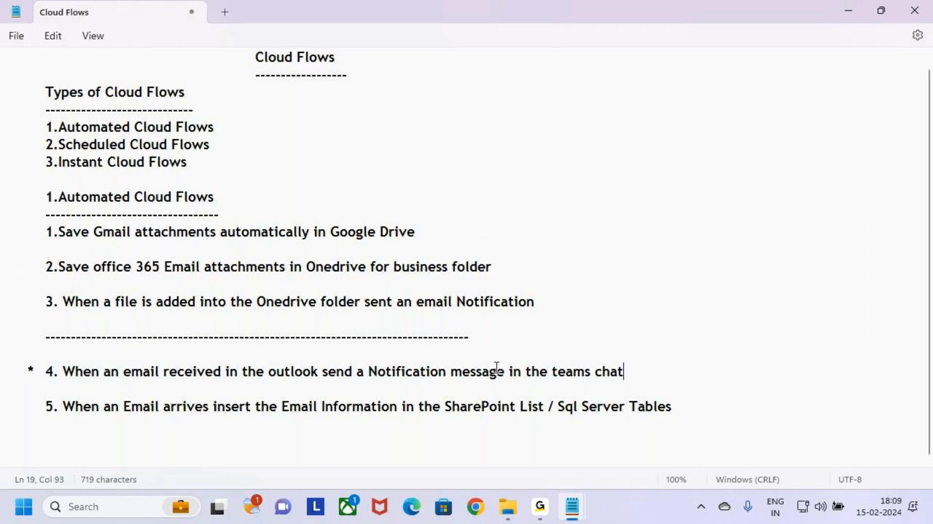
drag(198, 374, 318, 378)
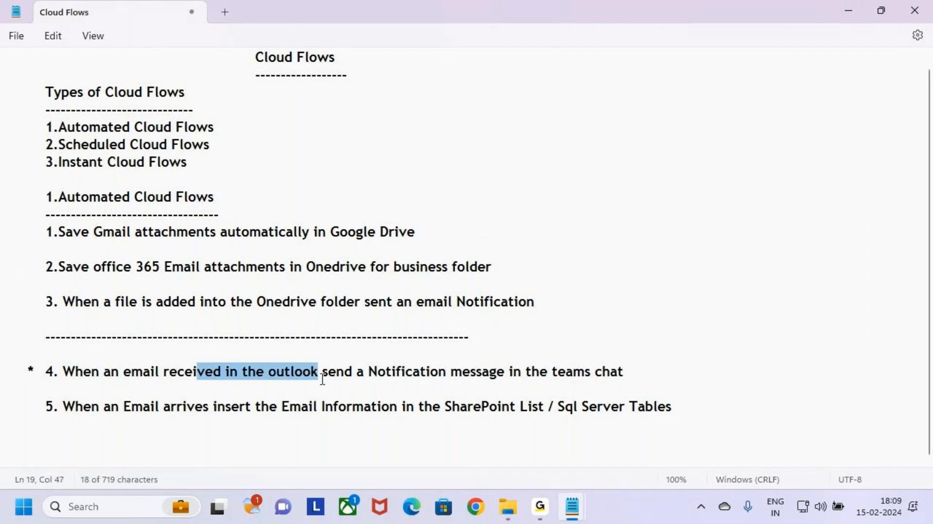
click(317, 394)
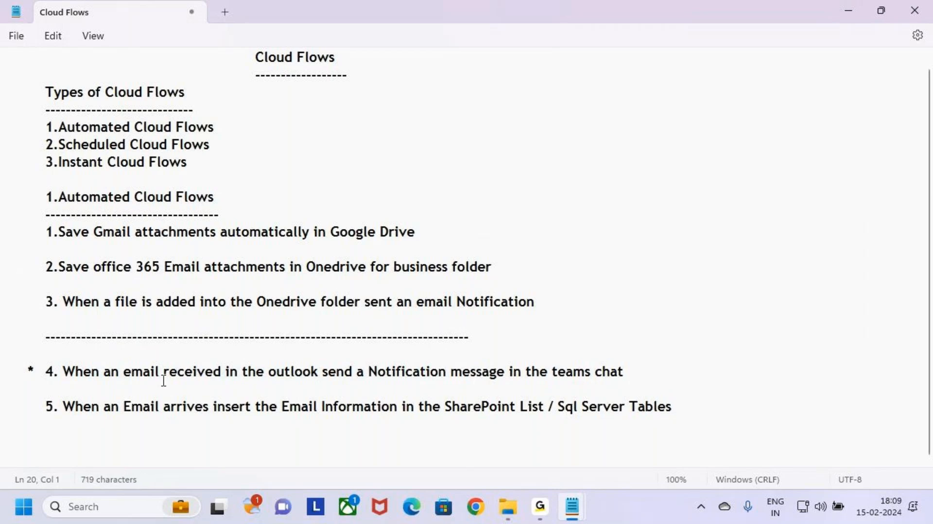
drag(125, 376, 319, 378)
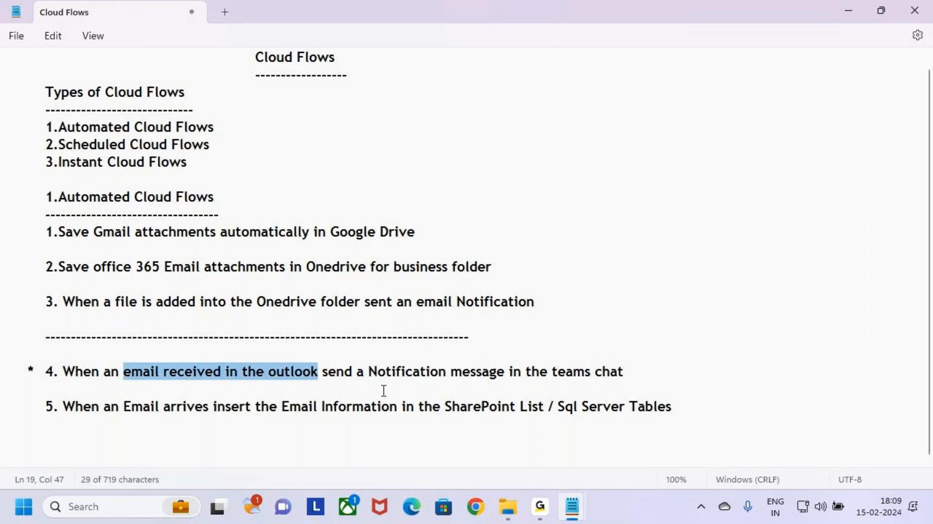
click(131, 385)
drag(124, 377, 642, 379)
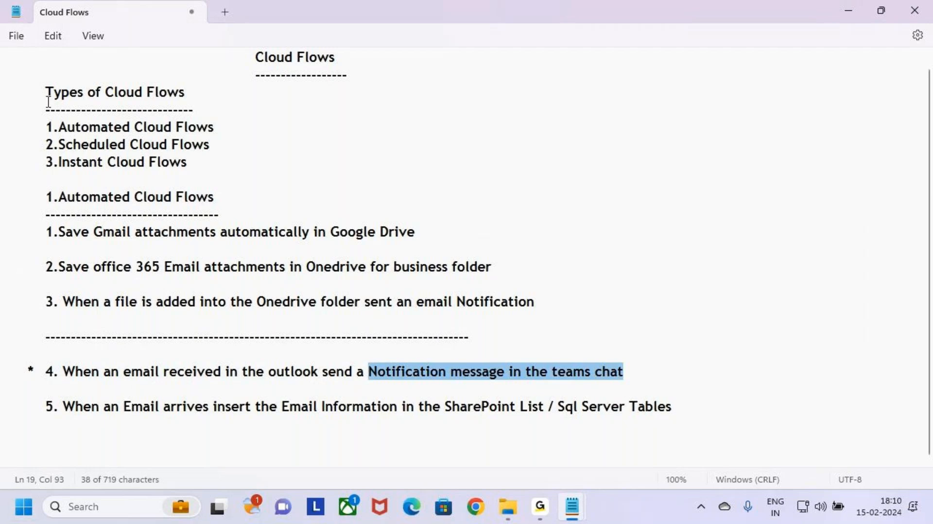
click(89, 389)
click(68, 421)
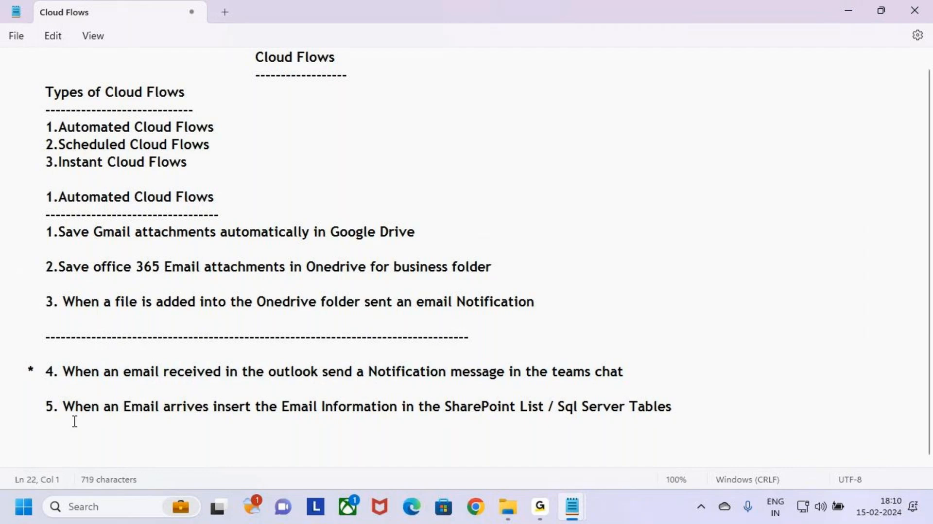
Add several blank lines below example 5 at the end of the notes.
key(Return)
key(Return)
key(Return)
key(Return)
key(Return)
key(Return)
key(Return)
key(Return)
key(Return)
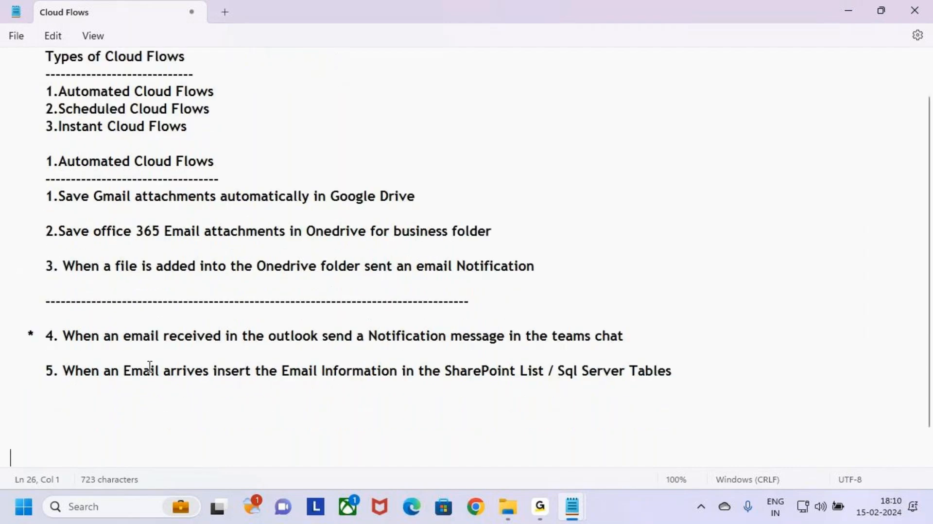
key(Return)
key(Return)
key(Return)
key(Return)
key(Return)
key(Return)
key(Return)
key(Return)
key(Return)
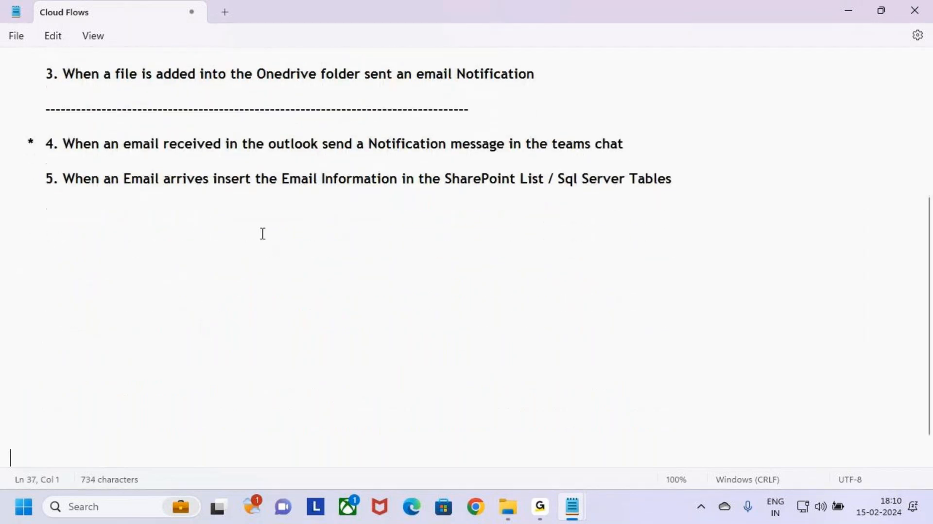
Examine the notification action phrase and full line of example 4.
drag(177, 91, 650, 98)
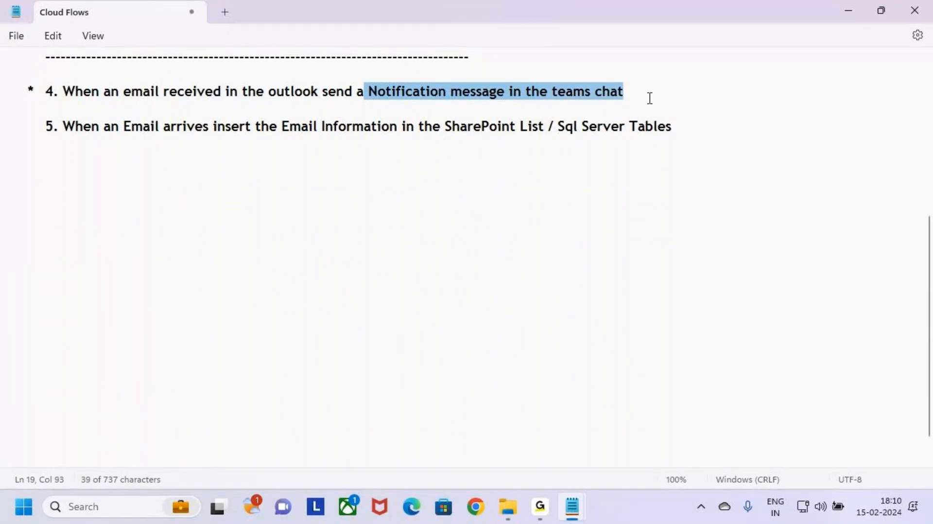
click(650, 98)
shift+click(52, 100)
shift+click(0, 94)
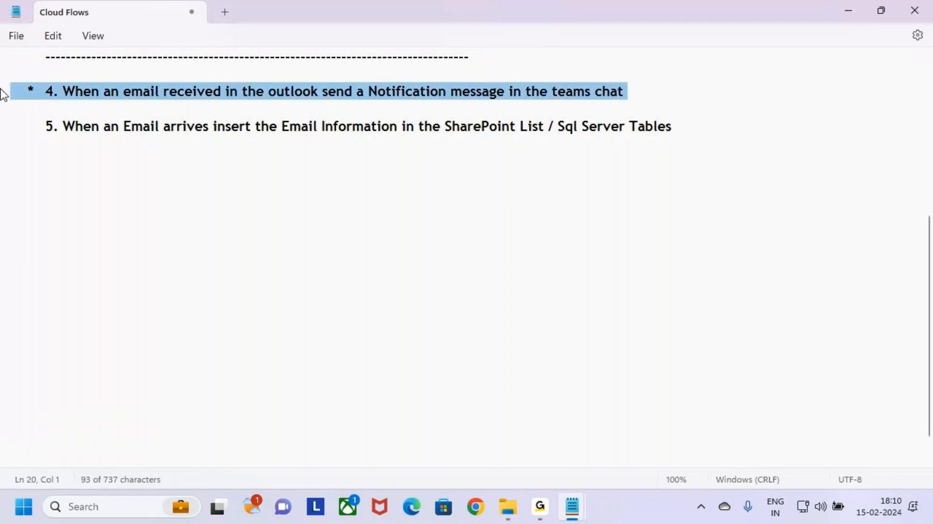
click(61, 179)
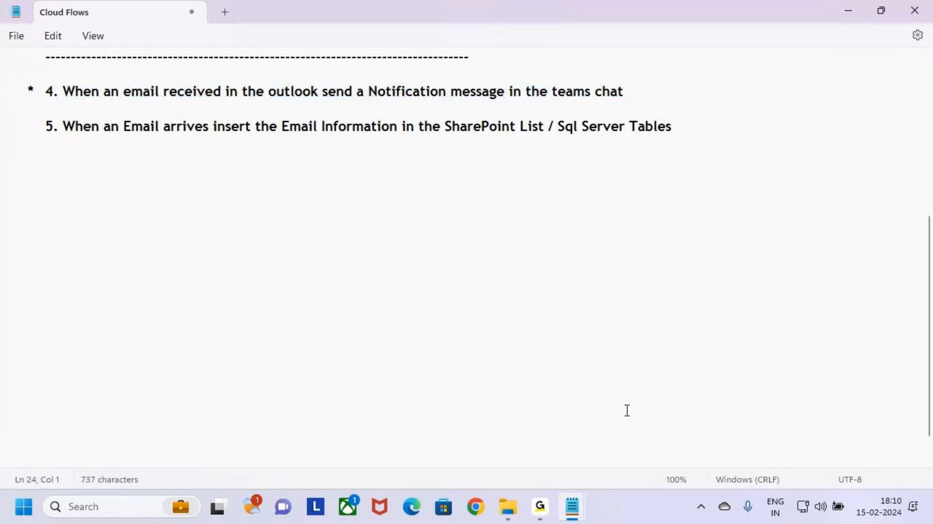
Open make.powerautomate.com in a new browser tab.
click(477, 508)
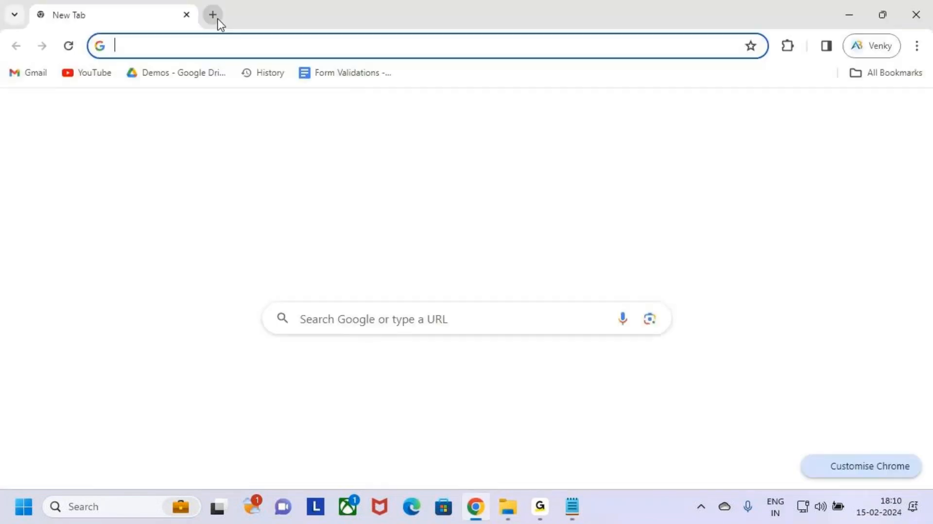
click(316, 41)
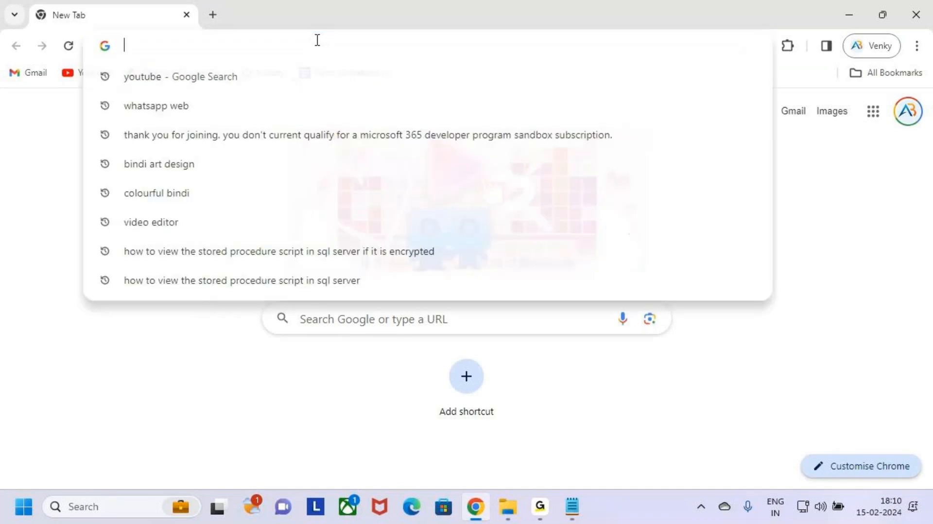
text(make.pow)
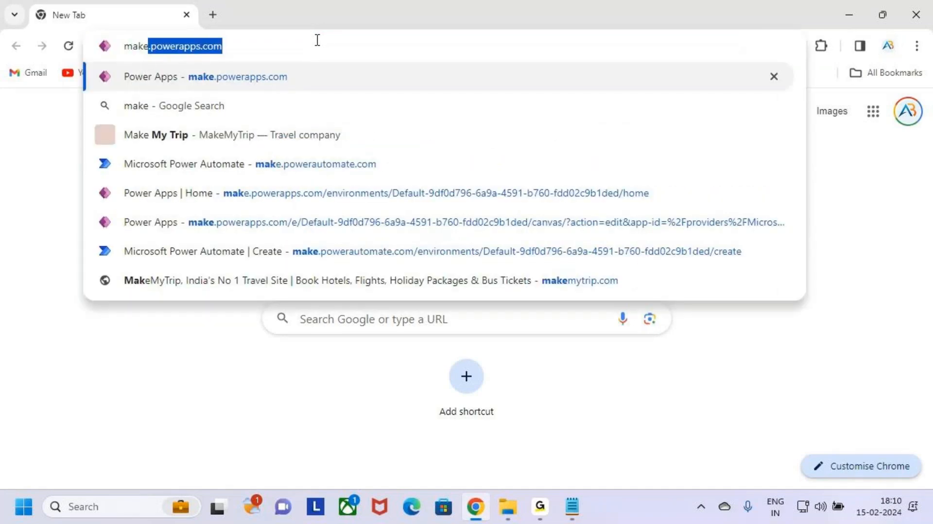
text(erautomate.com)
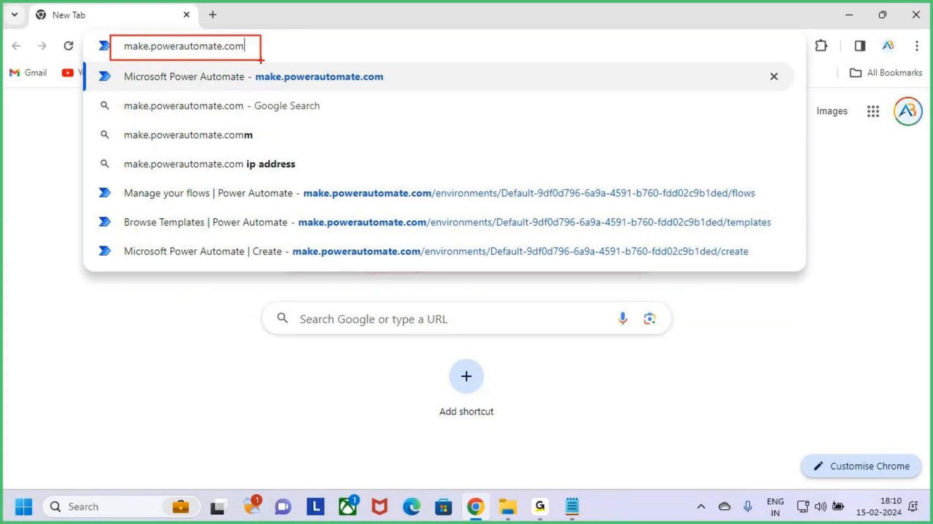
key(Return)
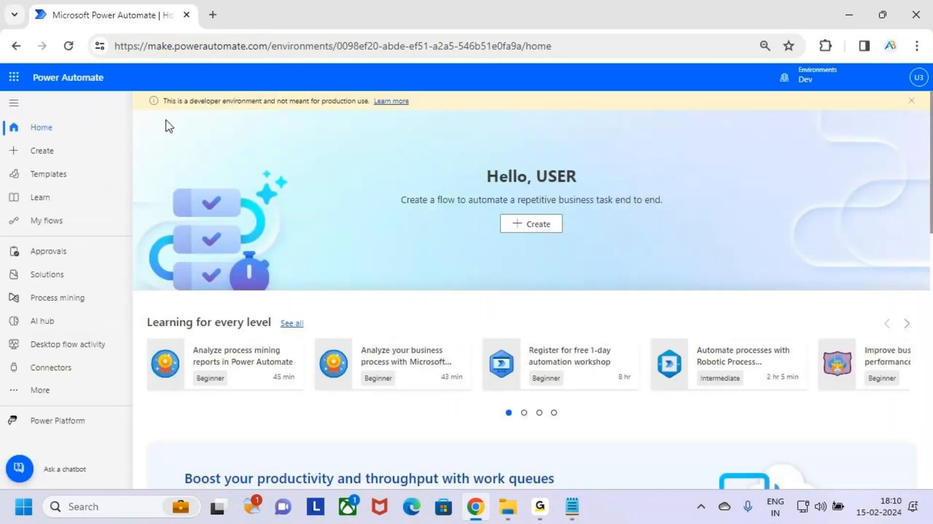
Open the Create page of Power Automate.
key(ctrl+2)
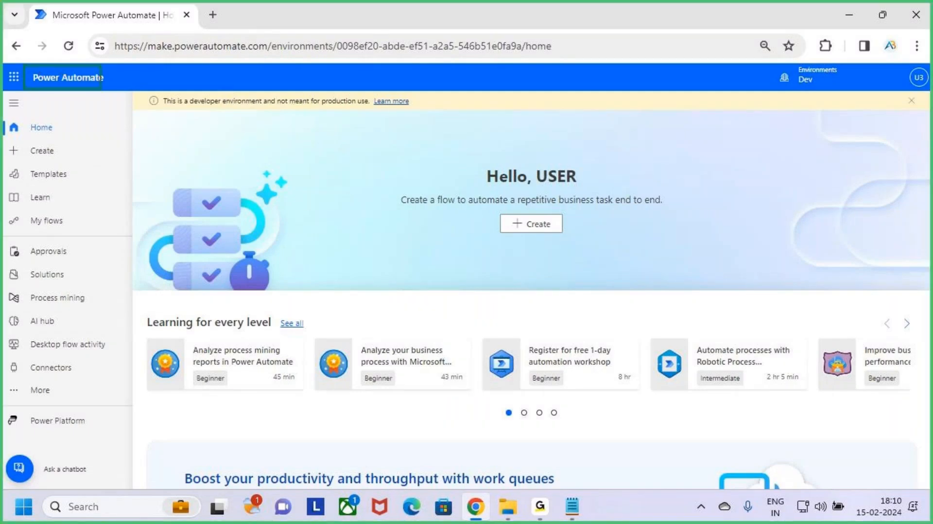
drag(102, 89, 124, 93)
drag(68, 40, 69, 68)
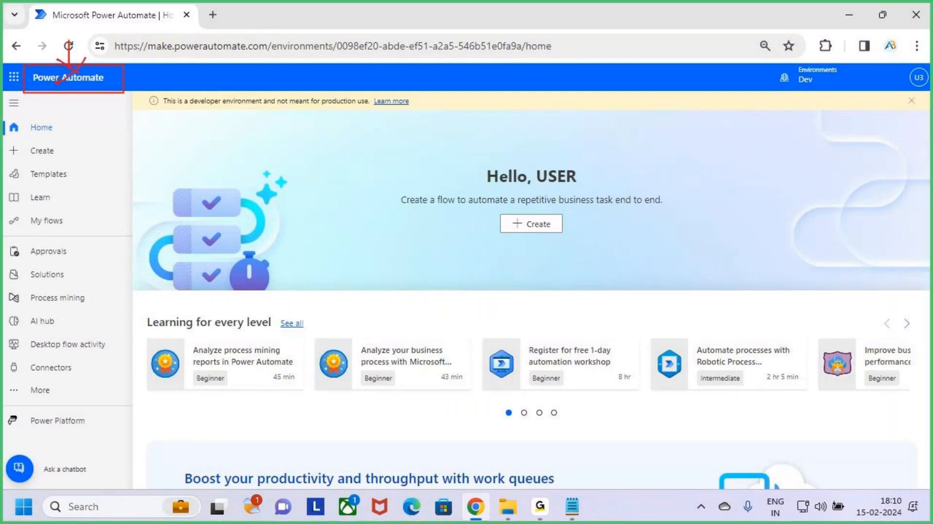
key(Escape)
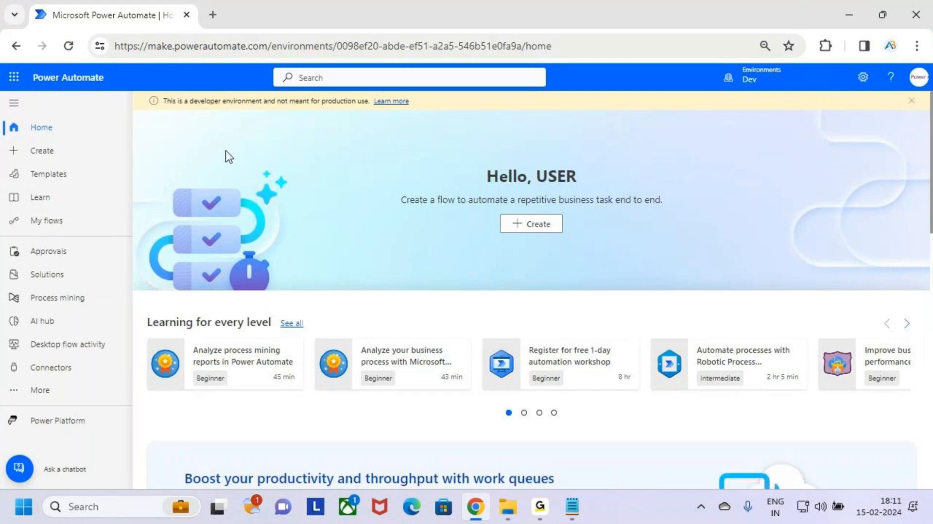
key(ctrl+2)
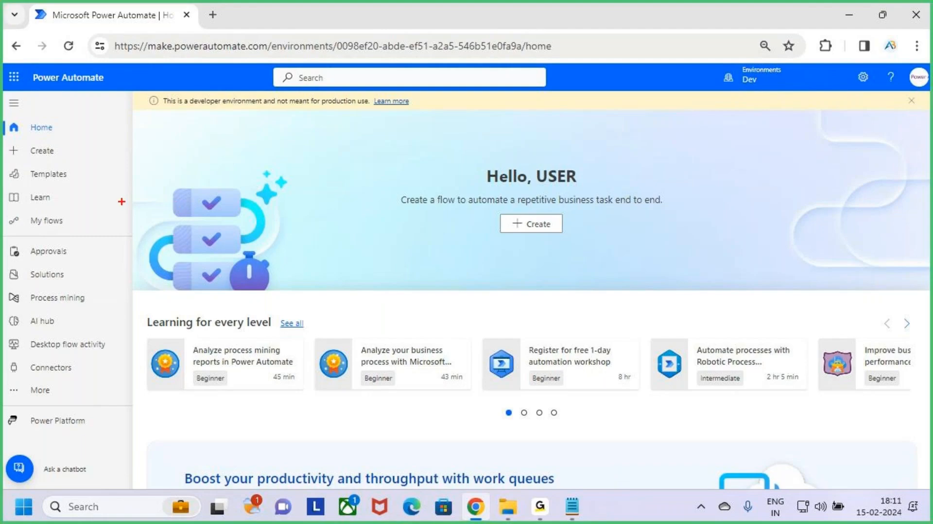
mouse_move(18, 139)
mouse_down()
mouse_move(82, 165)
mouse_move(107, 124)
mouse_up()
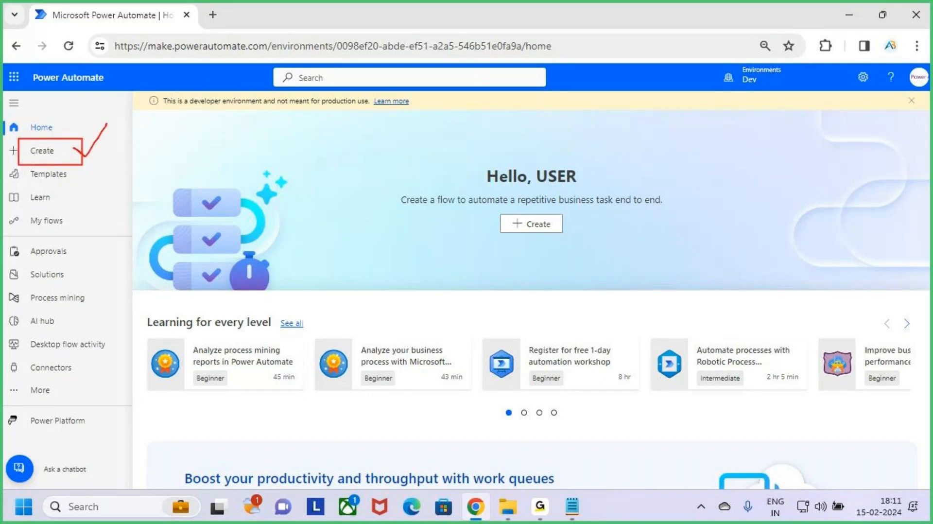
key(Escape)
click(80, 161)
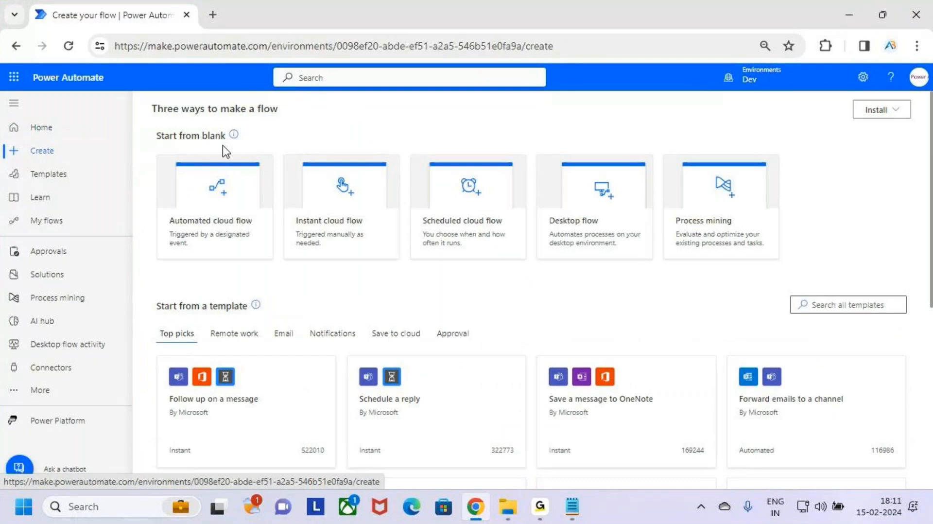
Examine the ways to make a flow and the blank flow types on the Create page.
key(ctrl+2)
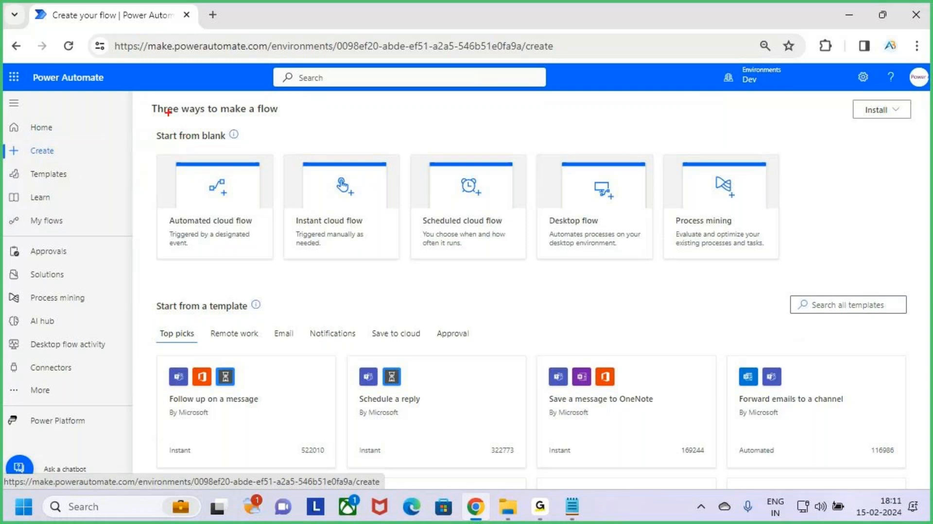
mouse_move(148, 100)
mouse_down()
mouse_move(220, 117)
mouse_move(290, 118)
mouse_up()
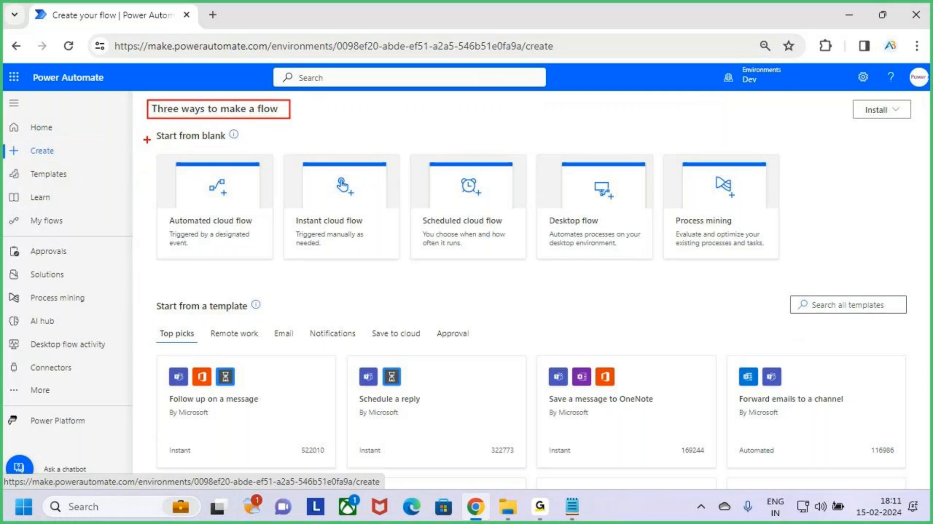
drag(154, 141, 186, 117)
key(Escape)
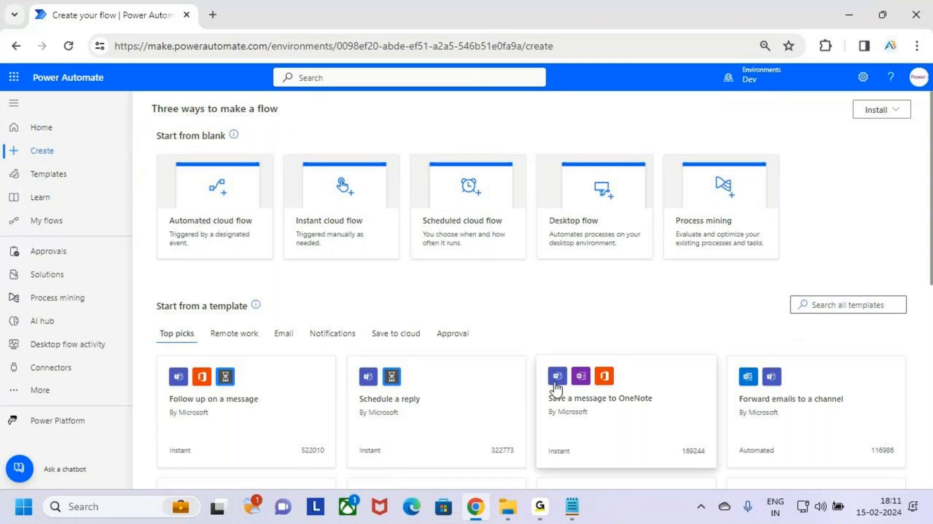
Examine example 4's trigger and notification action phrases in the notes alongside the blank flow types.
key(alt+Tab)
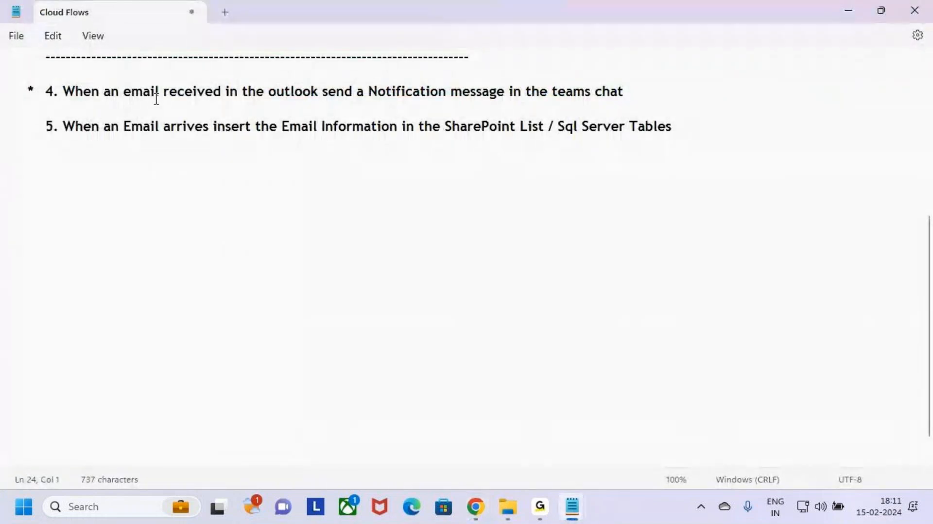
drag(125, 93, 324, 97)
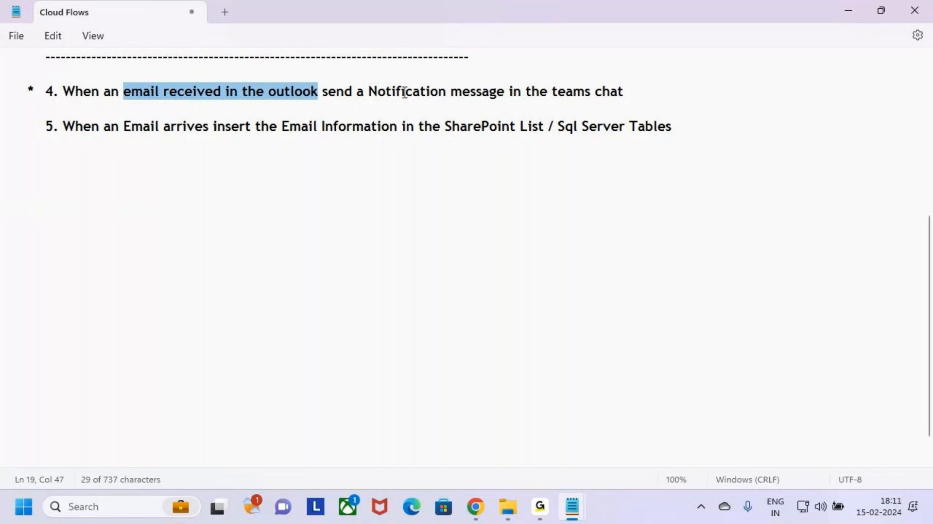
drag(386, 92, 622, 93)
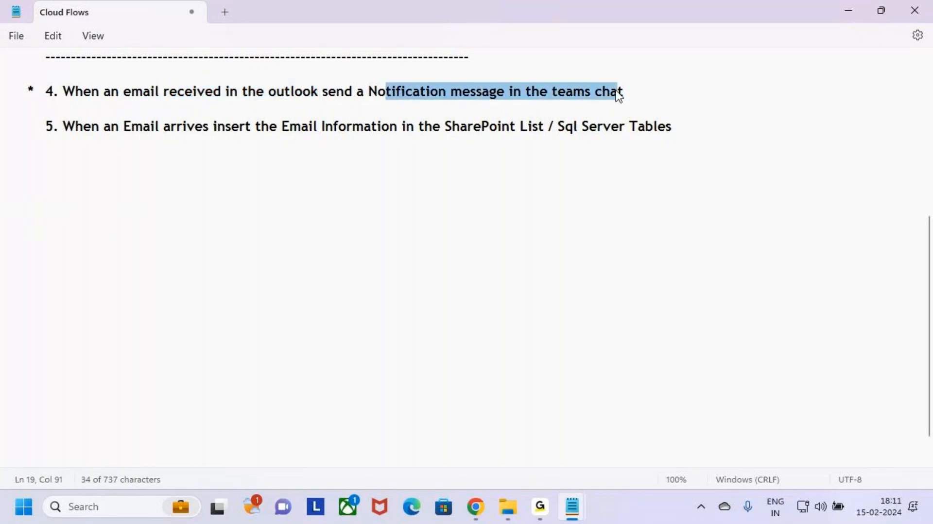
click(683, 91)
key(alt+Tab)
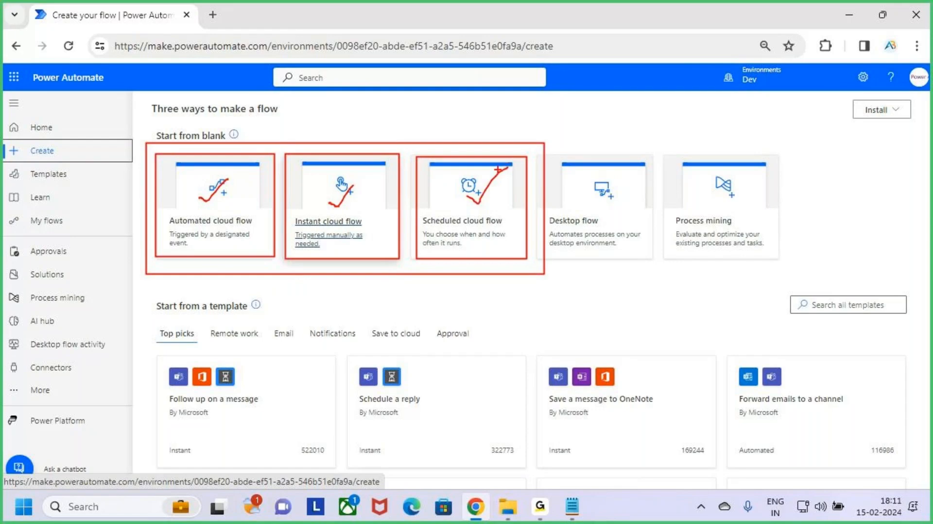
key(Escape)
key(alt+Tab)
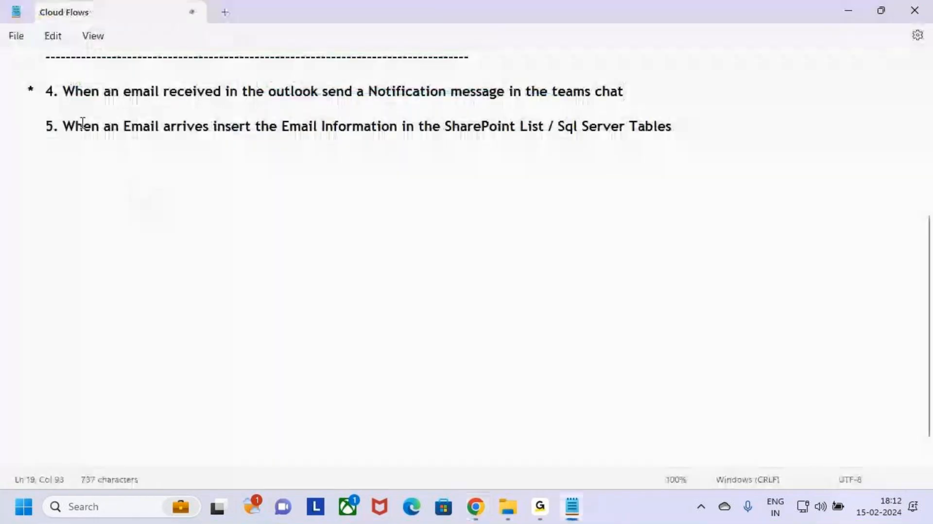
drag(68, 108, 1, 90)
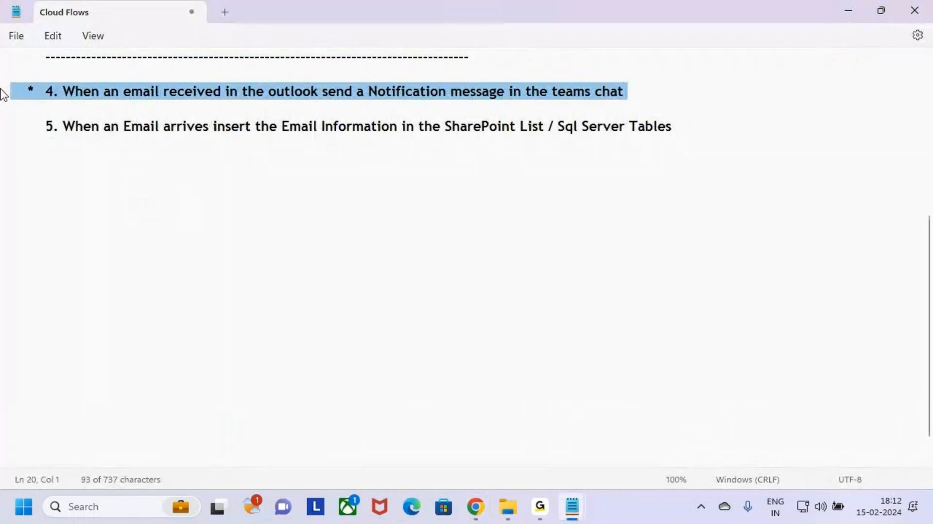
click(239, 195)
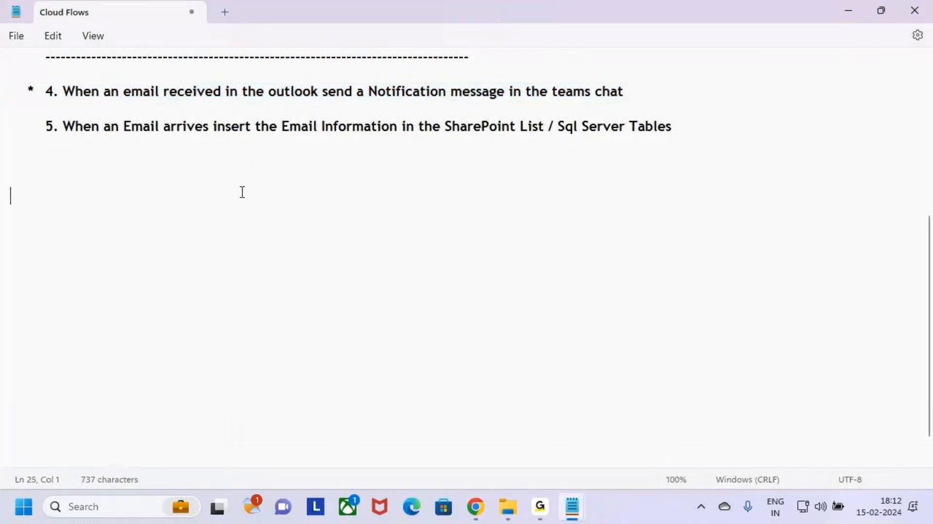
Start building a new automated cloud flow from blank.
key(alt+Tab)
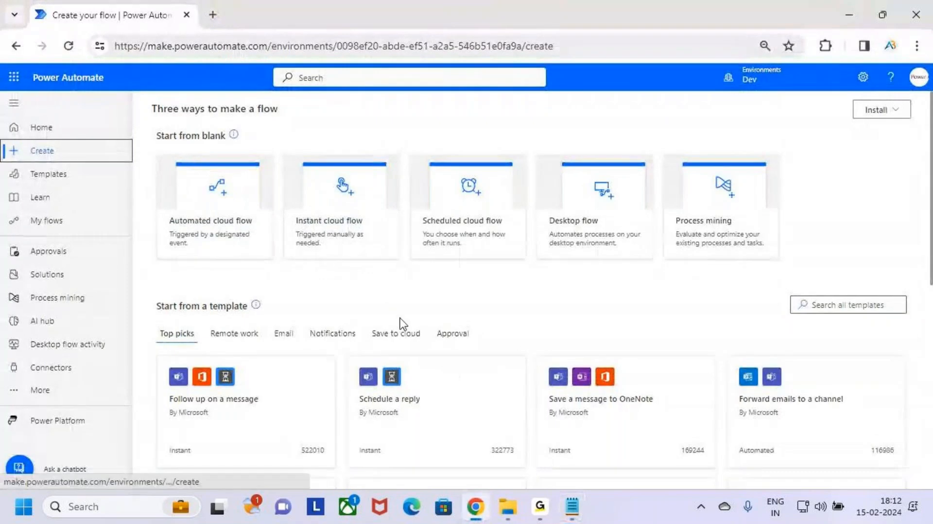
key(ctrl+2)
mouse_move(158, 152)
mouse_down()
mouse_move(175, 189)
mouse_move(235, 243)
mouse_move(273, 259)
mouse_up()
drag(206, 200, 284, 148)
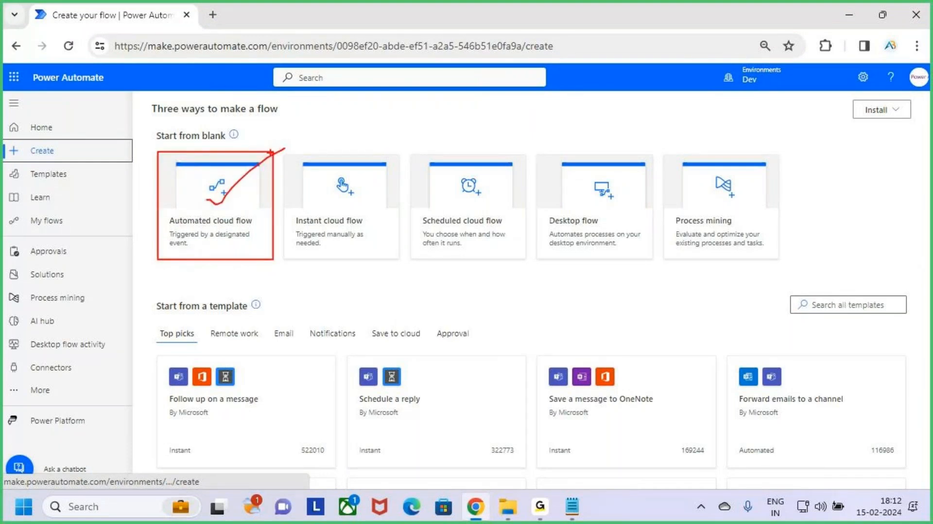
key(Escape)
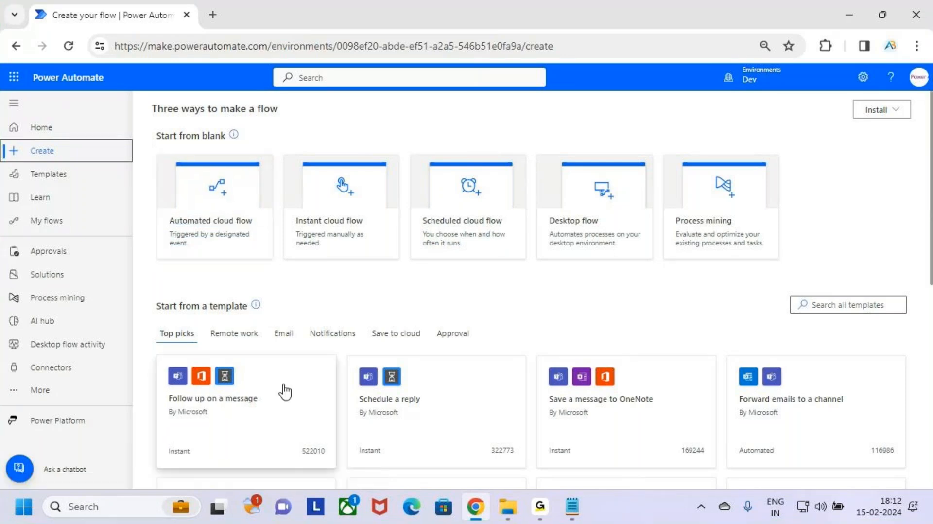
click(244, 203)
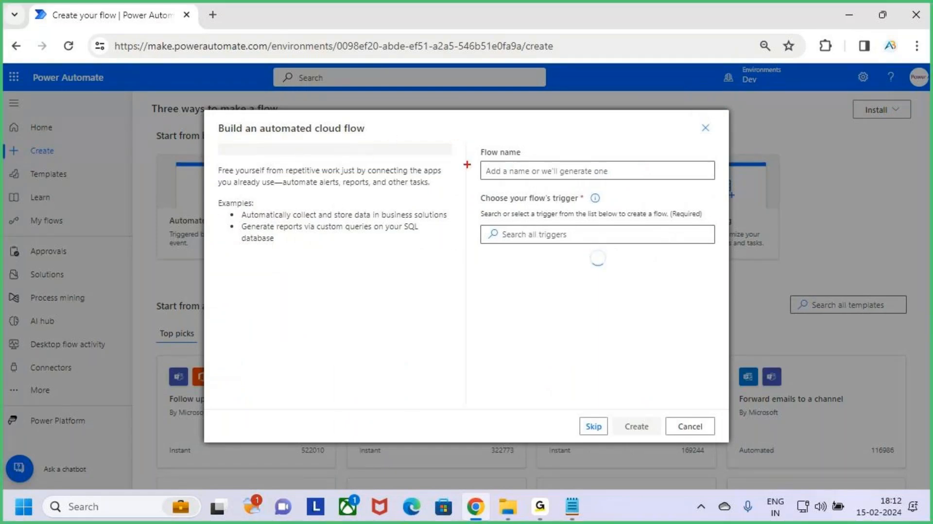
Name the automated cloud flow Outlook to Teams.
mouse_move(476, 143)
mouse_down()
mouse_move(499, 166)
mouse_move(724, 189)
mouse_up()
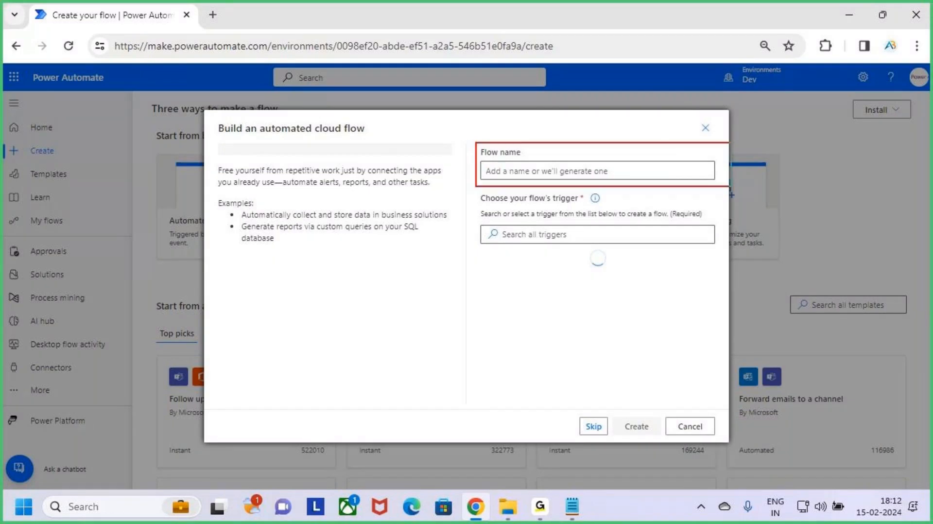
drag(620, 115, 619, 159)
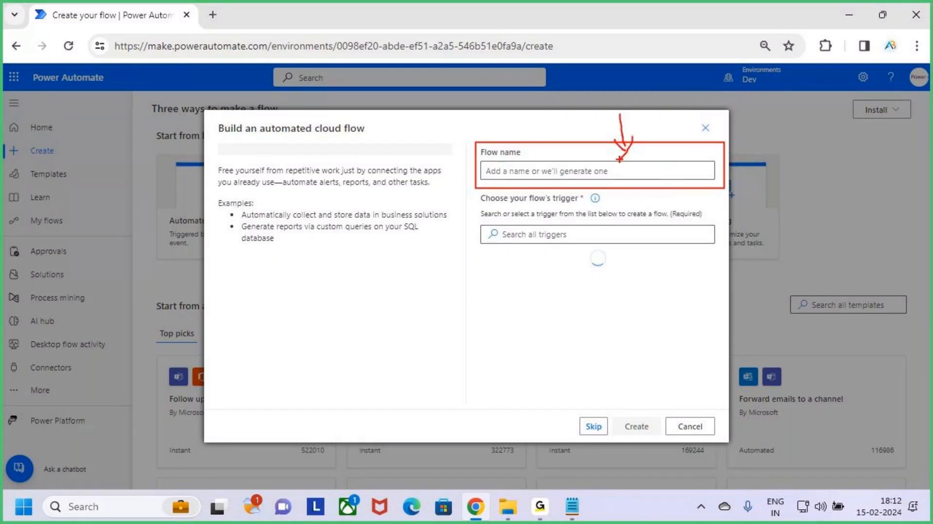
key(Escape)
click(528, 170)
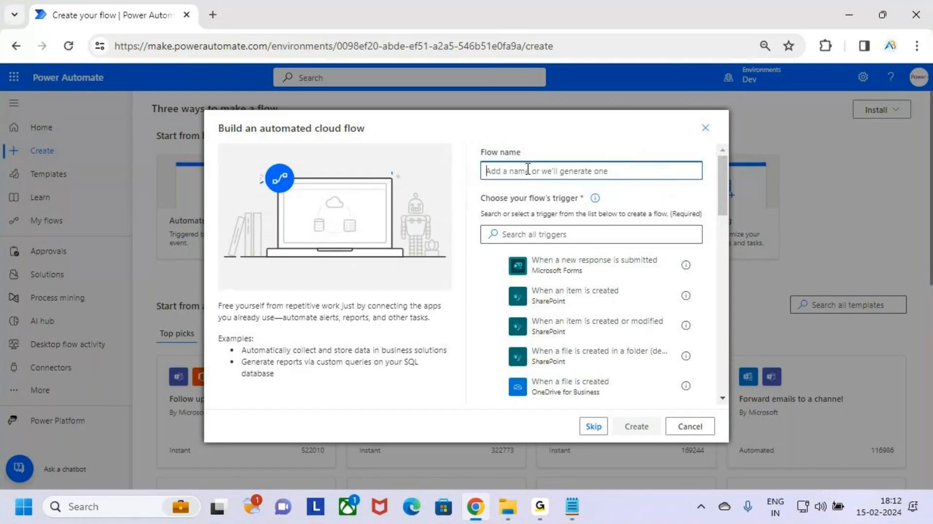
text(O)
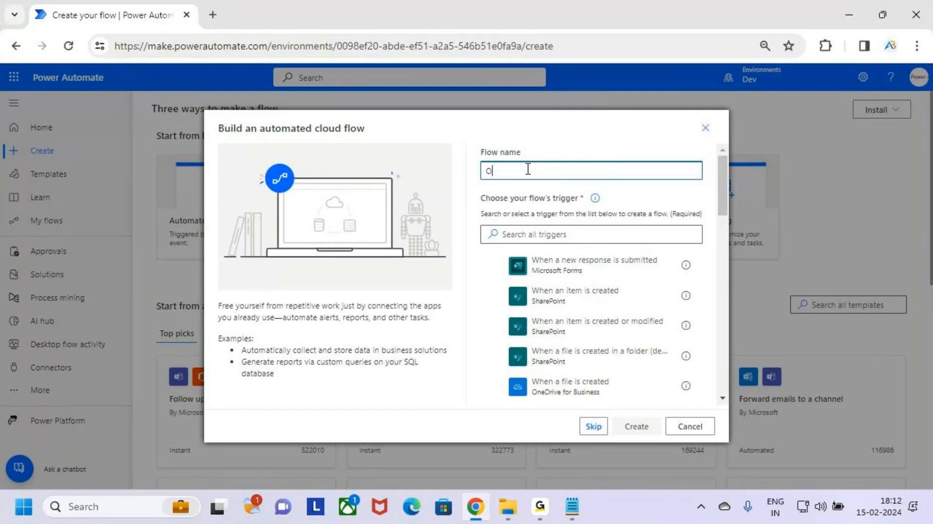
text(utlook to Teams)
key(BackSpace)
key(BackSpace)
text(ms)
drag(561, 171, 430, 181)
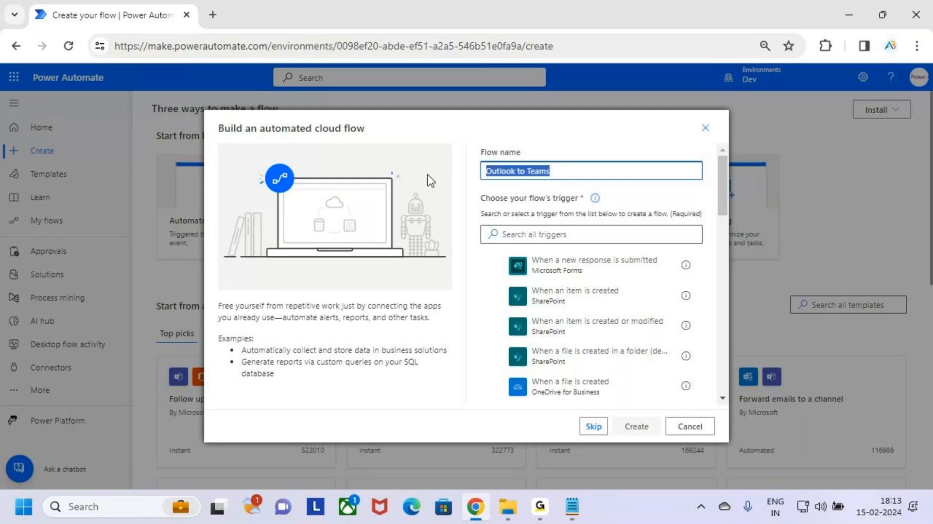
click(681, 201)
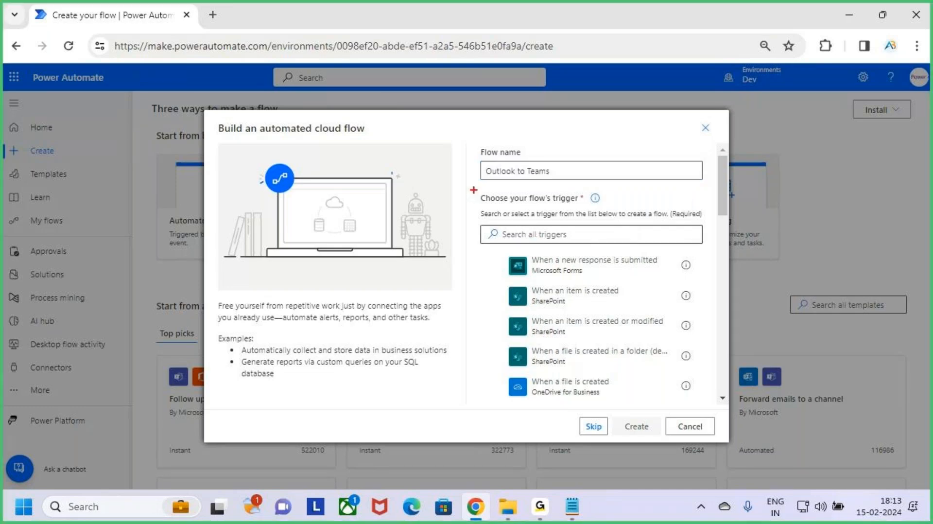
Examine the flow's trigger prompt and the email-received trigger phrase of example 4 in the notes.
mouse_move(474, 190)
mouse_down()
mouse_move(530, 206)
mouse_move(608, 208)
mouse_up()
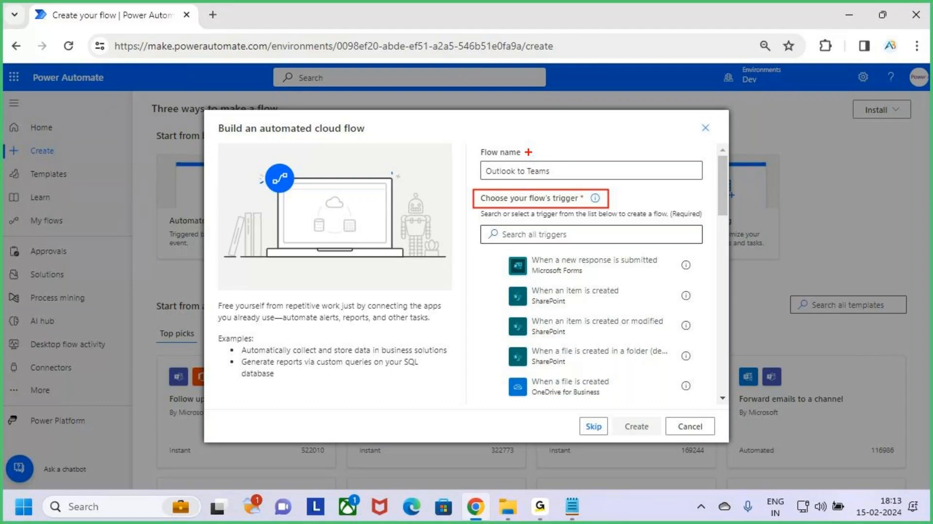
mouse_move(529, 152)
mouse_down()
mouse_move(530, 189)
mouse_move(538, 178)
mouse_move(526, 192)
mouse_up()
key(Escape)
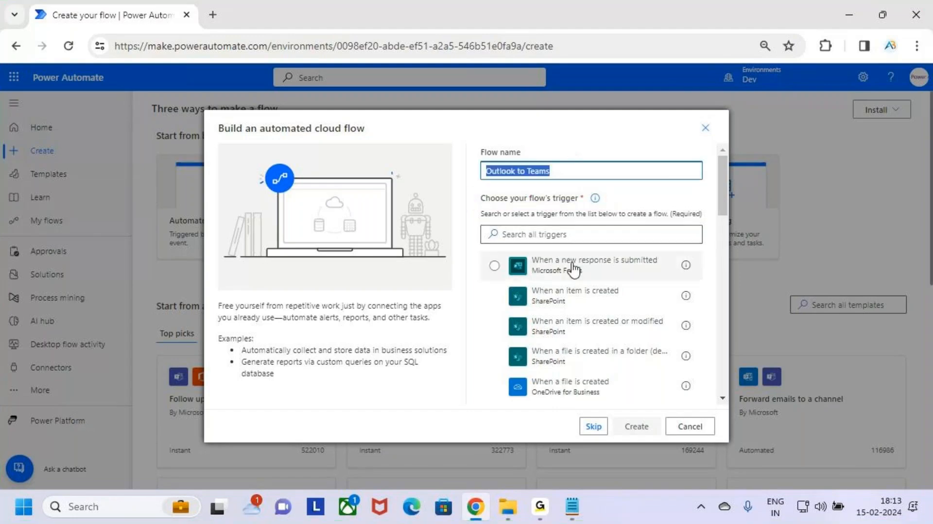
key(alt+Tab)
drag(119, 93, 274, 98)
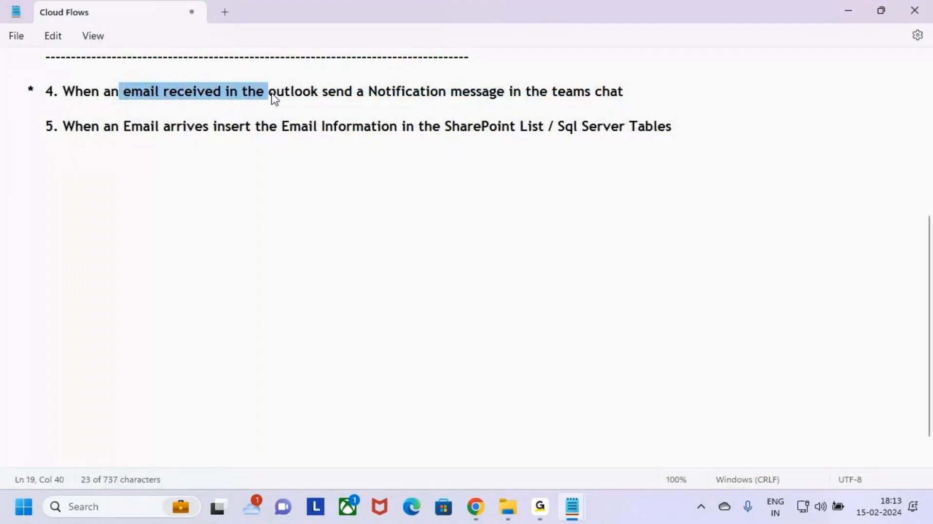
click(275, 110)
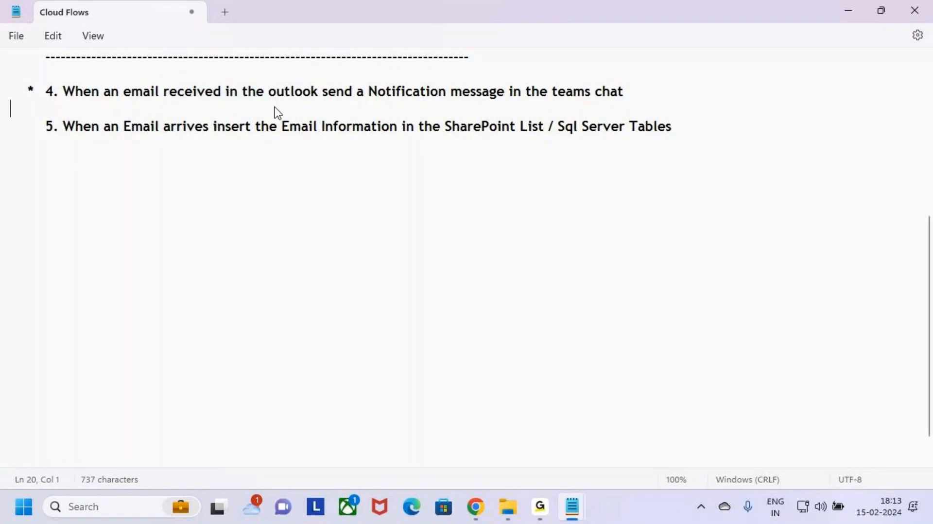
click(541, 508)
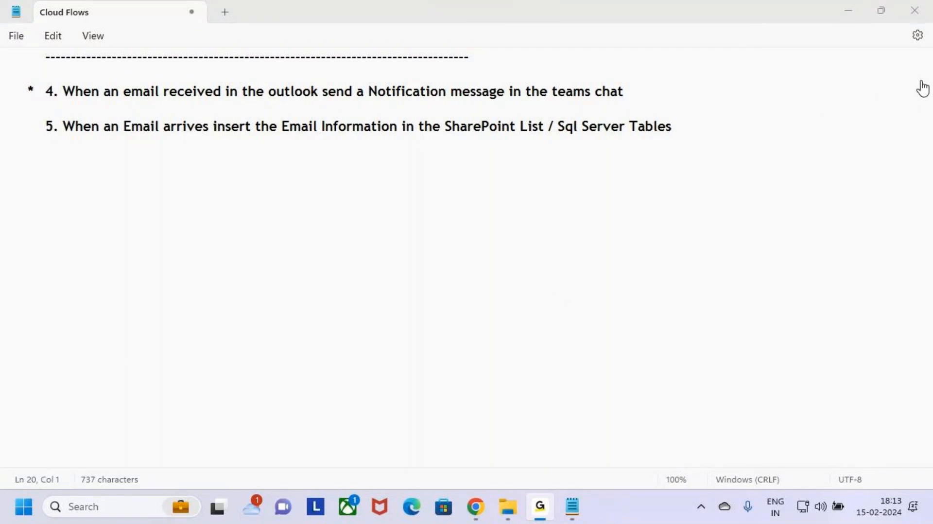
Return to the flow builder and search the flow triggers for When an email Arrives.
click(850, 11)
click(466, 321)
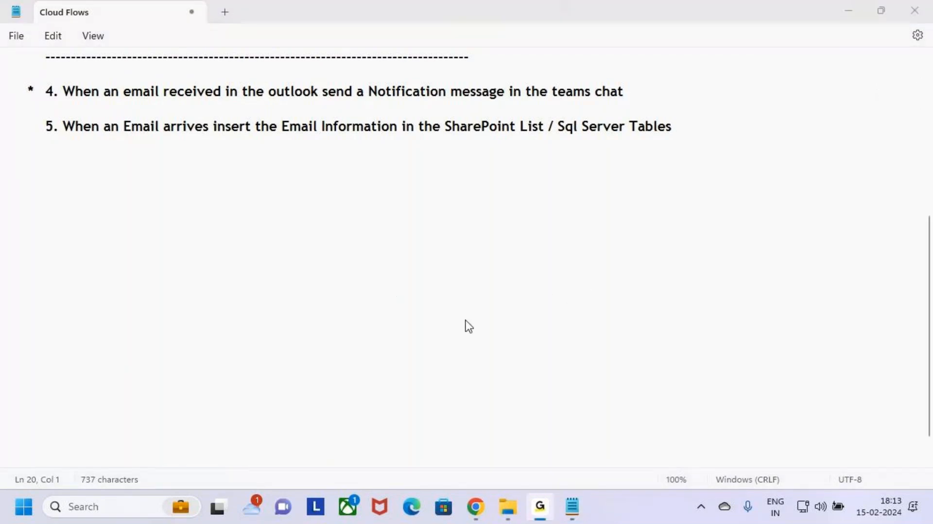
key(alt+Tab)
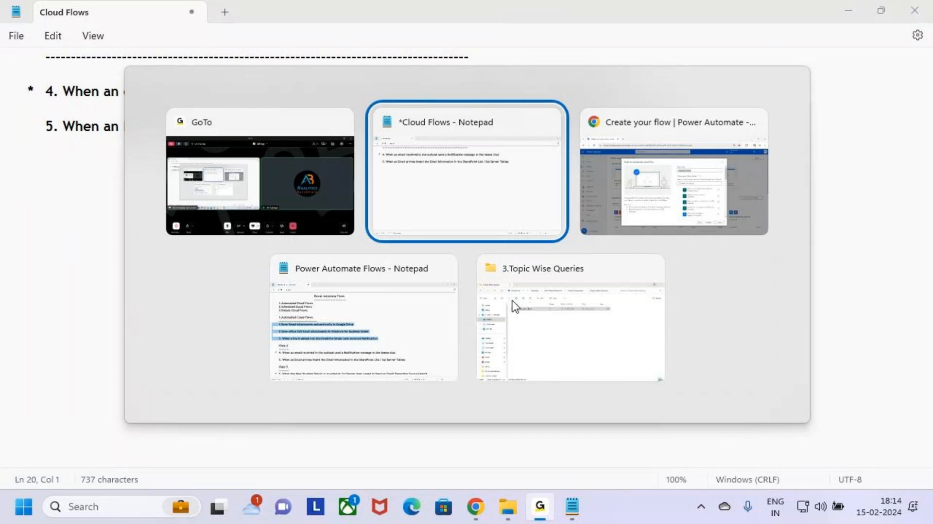
key(alt+Tab)
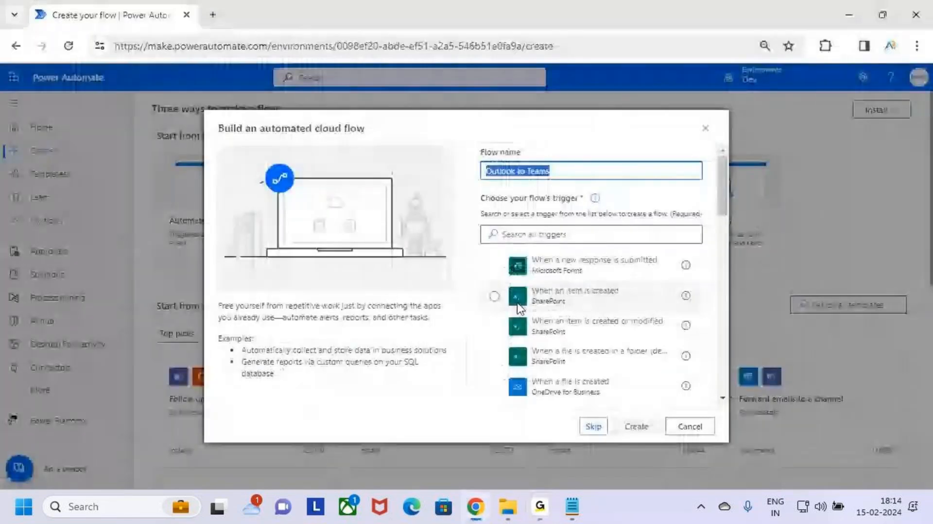
click(573, 235)
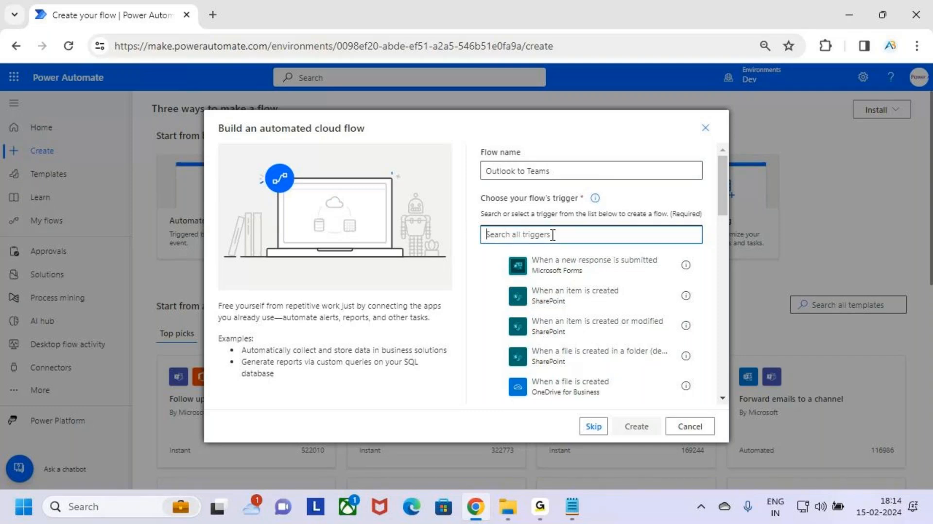
text(Whe)
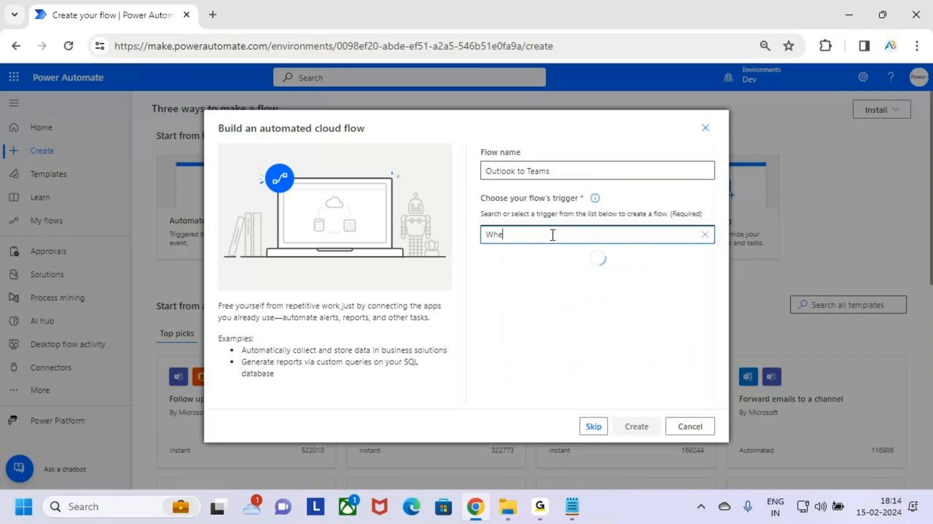
text(n an)
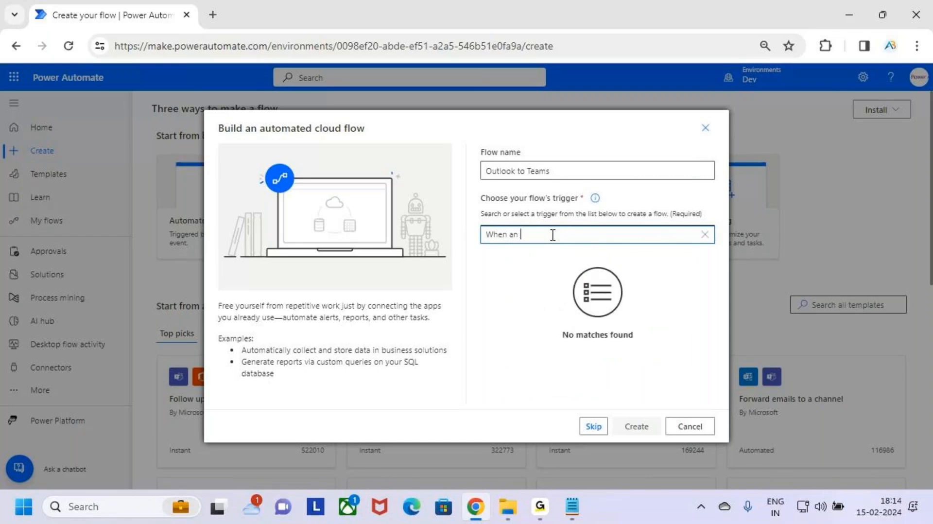
text( email )
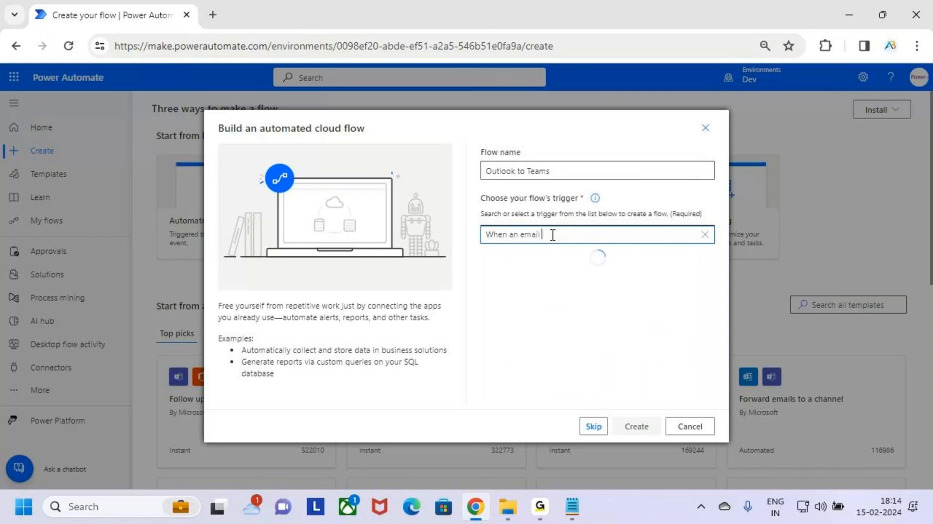
text(Arriv)
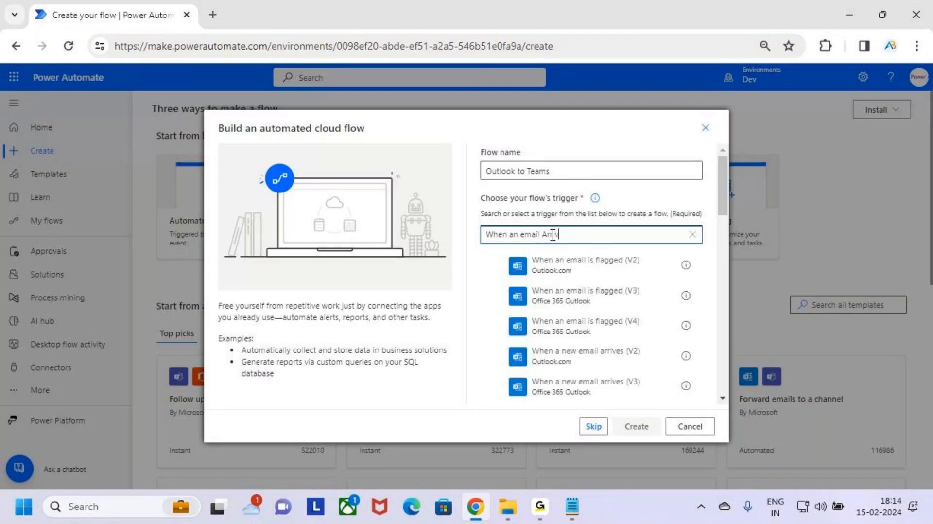
text(es)
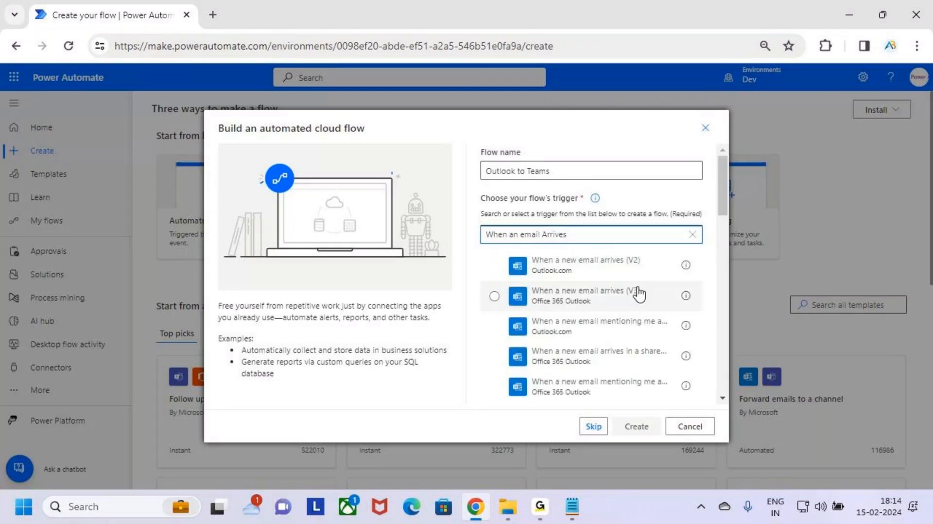
Choose the When a new email arrives (V3) Office 365 Outlook trigger and create the flow.
key(ctrl+2)
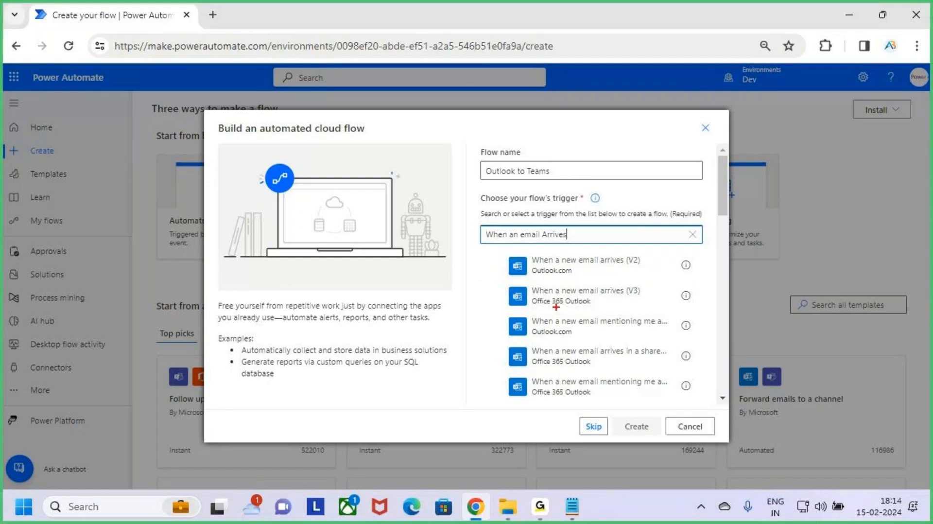
mouse_move(494, 276)
mouse_down()
mouse_move(594, 303)
mouse_move(703, 316)
mouse_up()
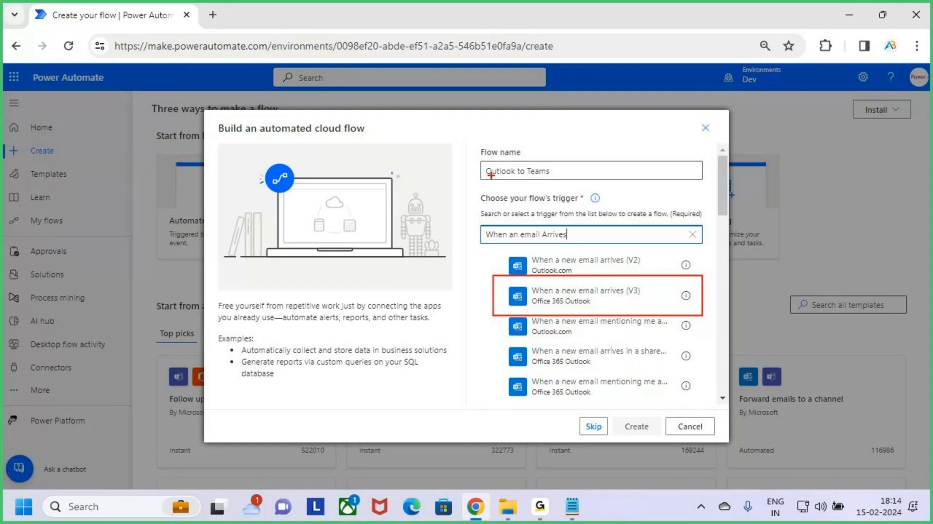
drag(475, 160, 587, 186)
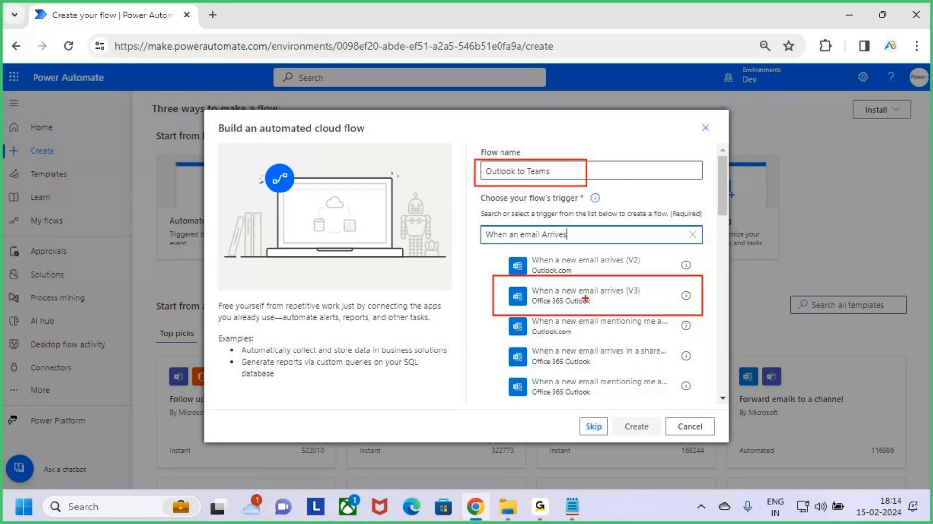
drag(582, 298, 620, 277)
key(Escape)
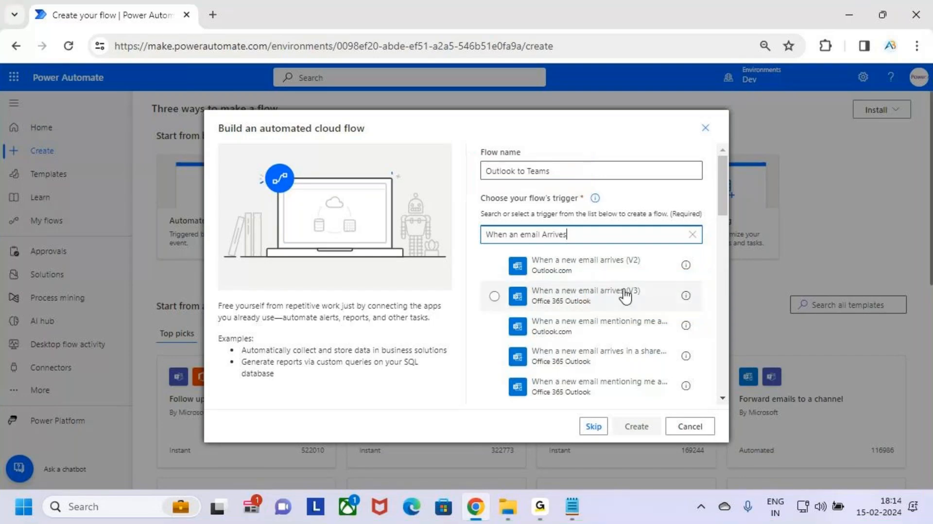
click(632, 292)
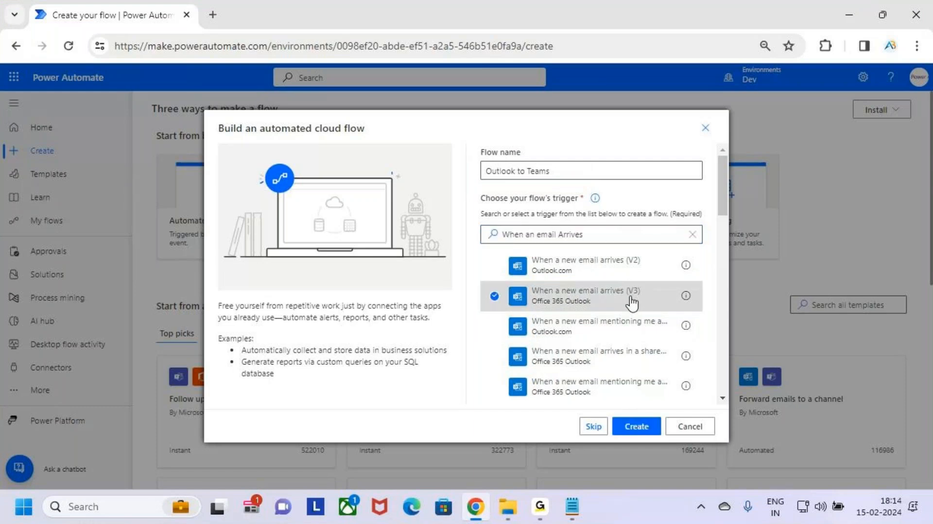
key(ctrl+2)
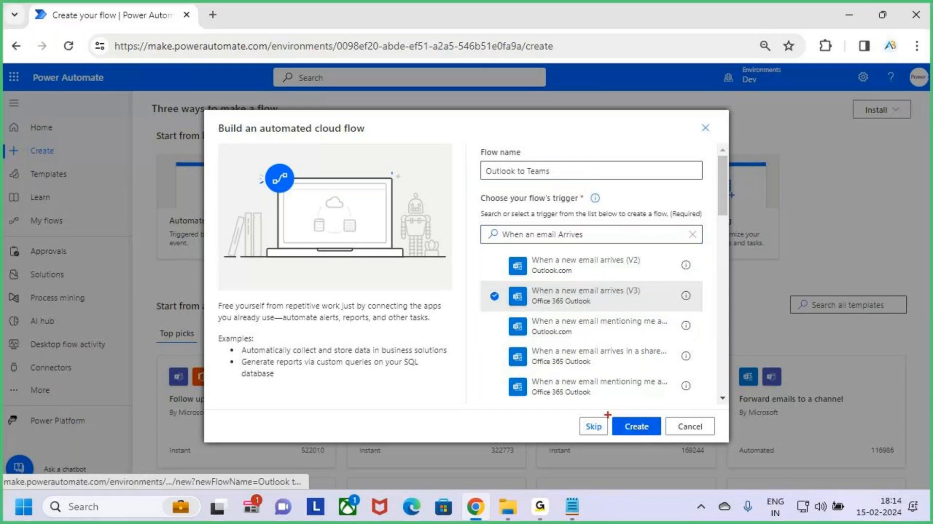
mouse_move(608, 413)
mouse_down()
mouse_move(665, 439)
mouse_move(684, 382)
mouse_up()
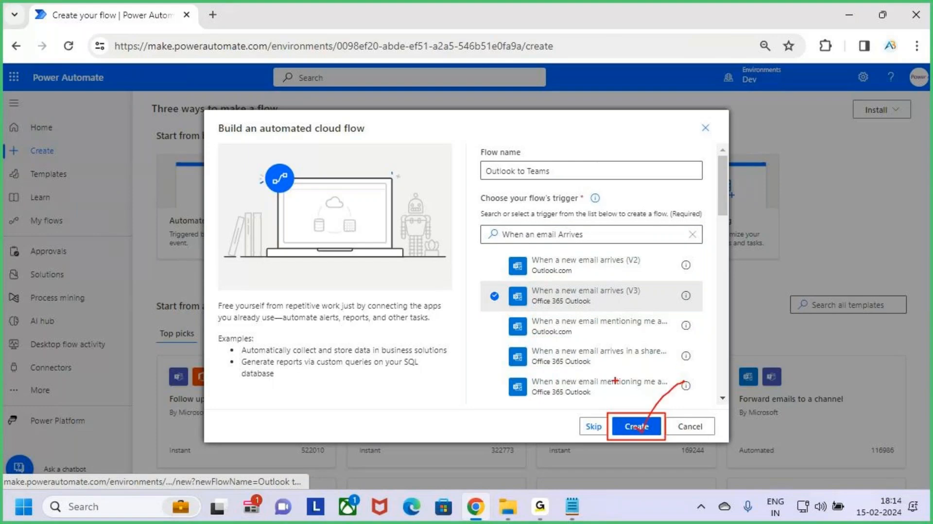
key(Escape)
click(637, 427)
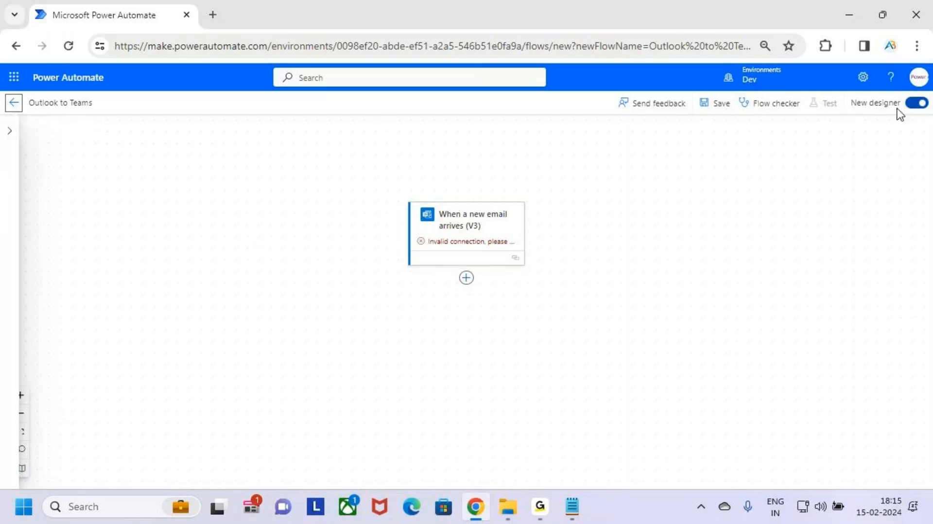
Switch off the new designer and expand the email trigger to show its settings.
key(ctrl+2)
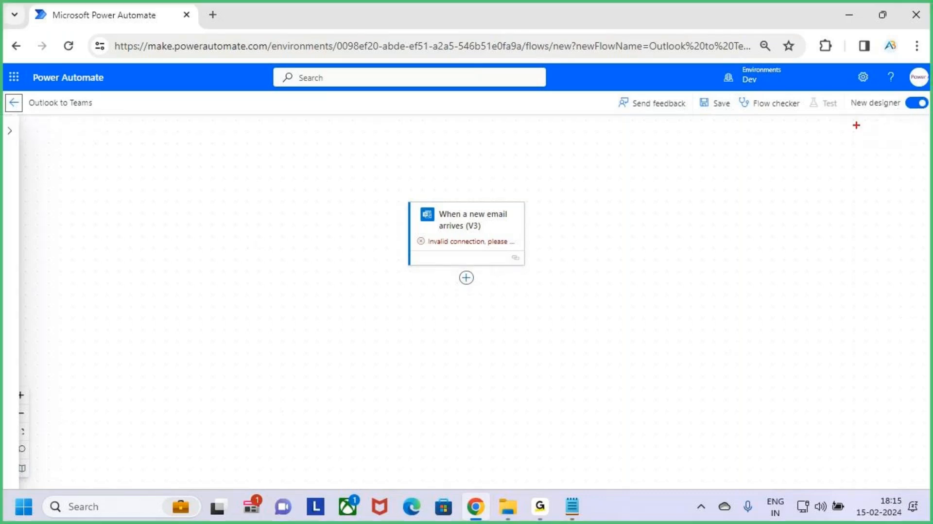
drag(844, 92, 931, 113)
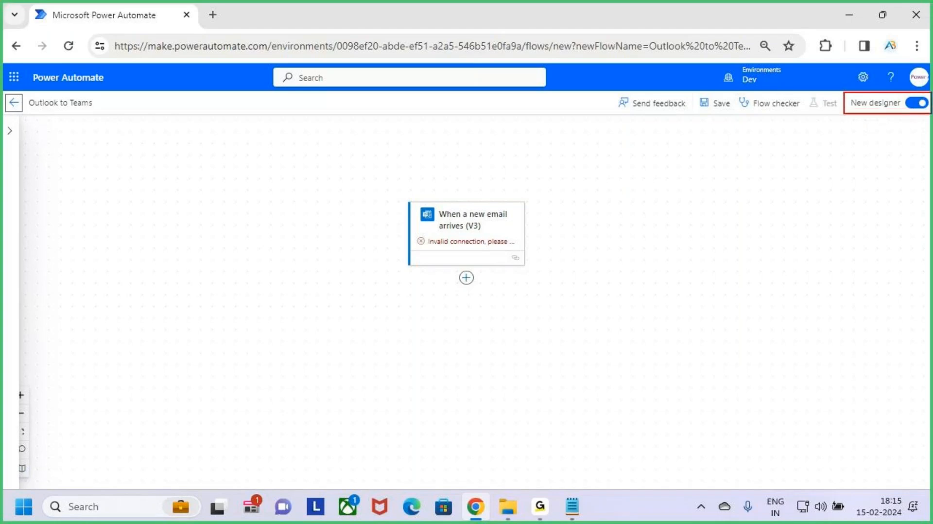
key(Escape)
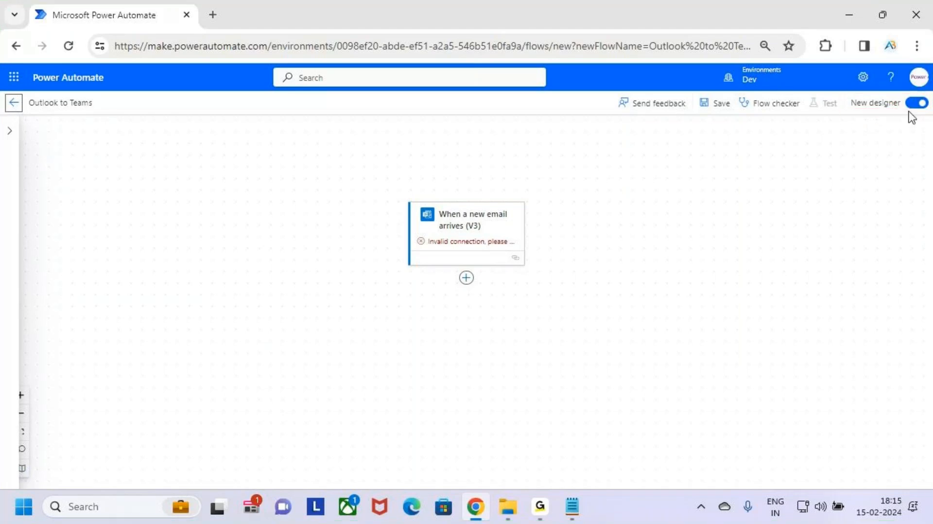
click(917, 103)
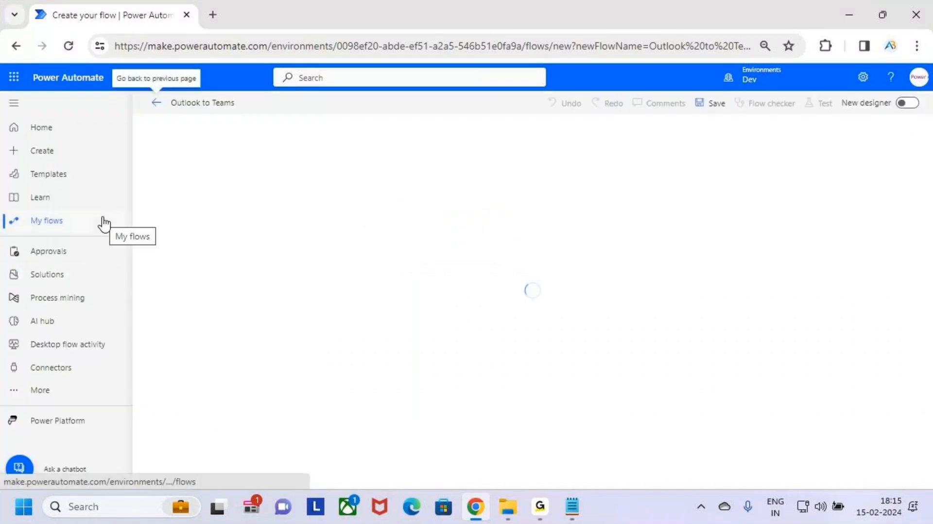
click(539, 210)
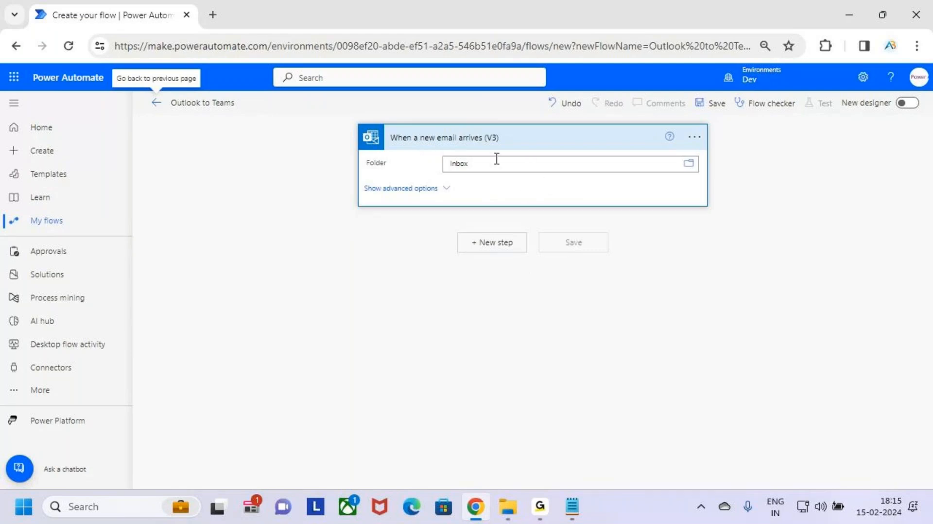
Open the trigger's folder picker to view the available Outlook folders, then close it.
key(ctrl+2)
mouse_move(355, 124)
mouse_down()
mouse_move(479, 170)
mouse_move(709, 206)
mouse_up()
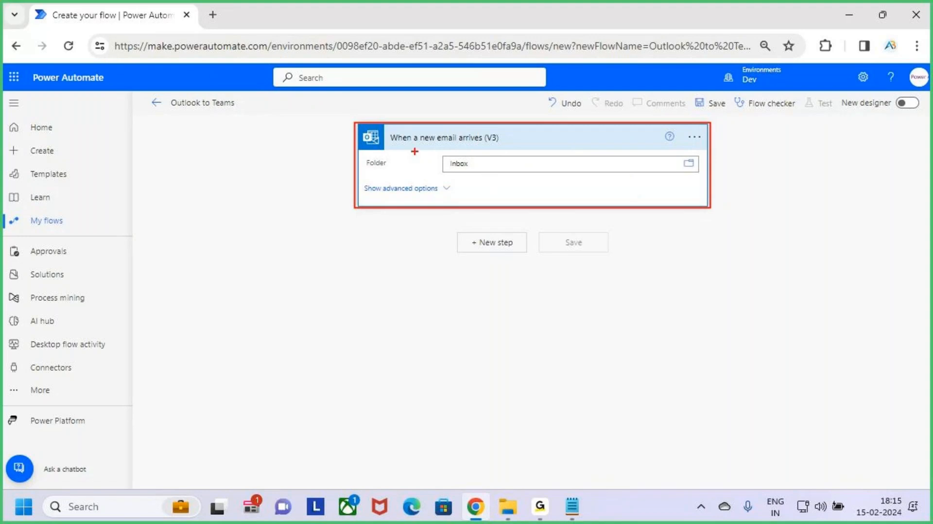
drag(411, 148, 477, 149)
drag(412, 147, 445, 149)
key(Escape)
key(ctrl+2)
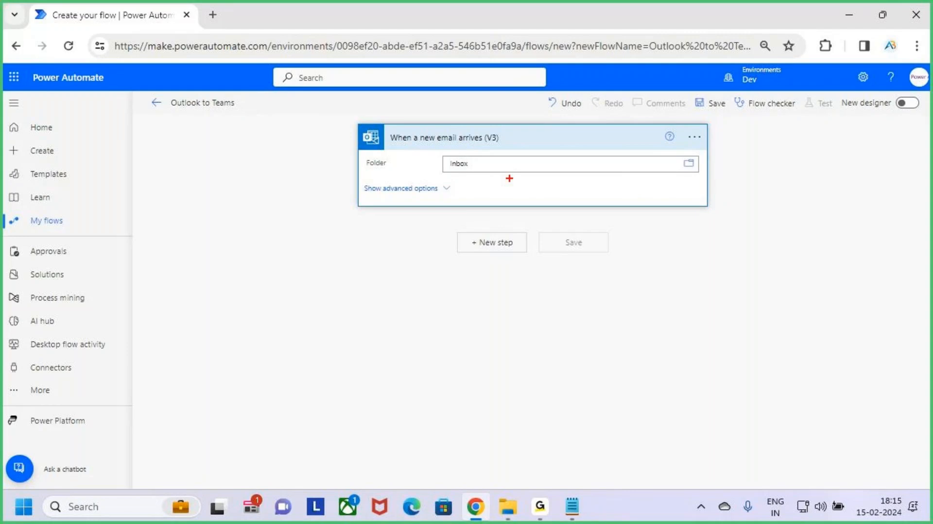
drag(440, 176, 471, 180)
key(Escape)
click(694, 167)
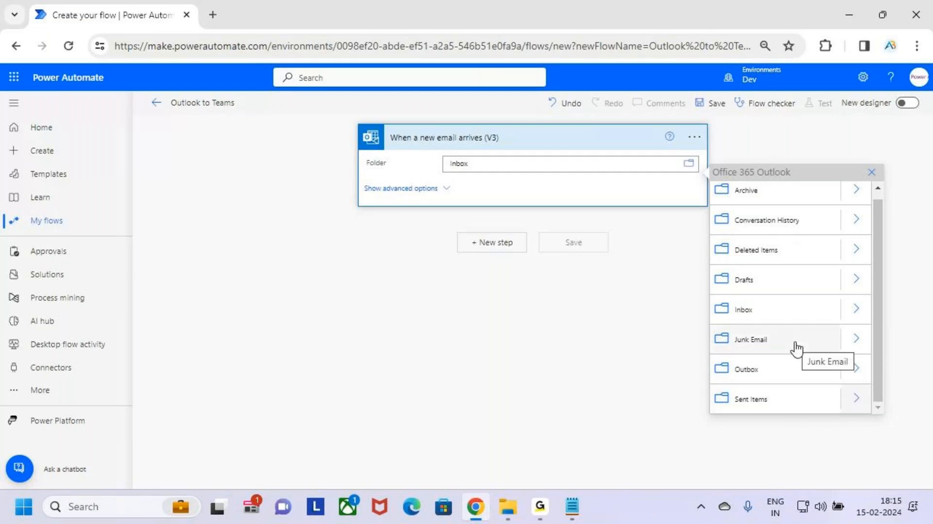
click(872, 172)
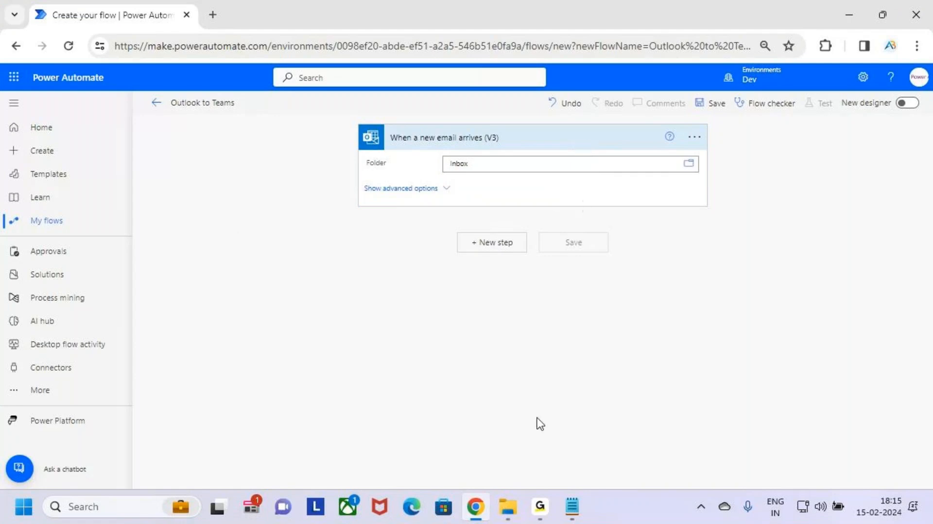
Review the Teams notification phrase of example 4 in the notes.
click(572, 507)
click(654, 445)
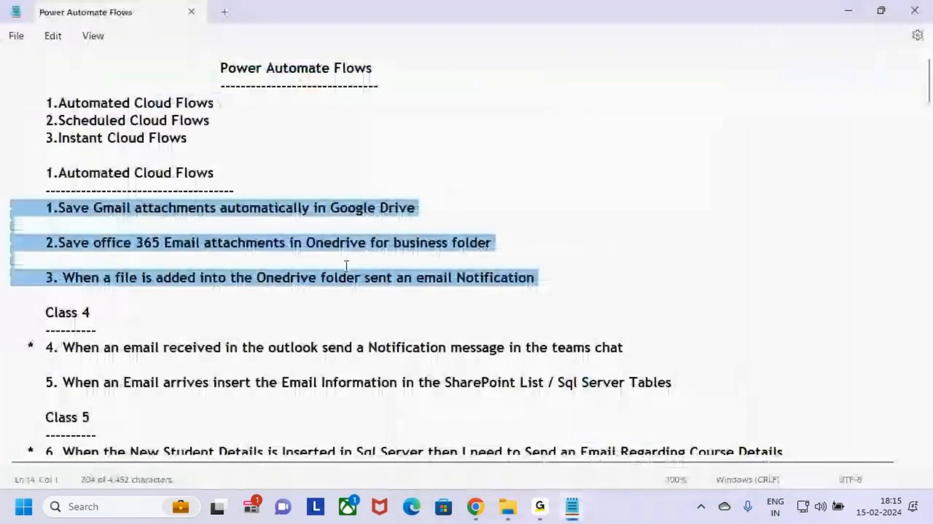
click(576, 513)
click(488, 440)
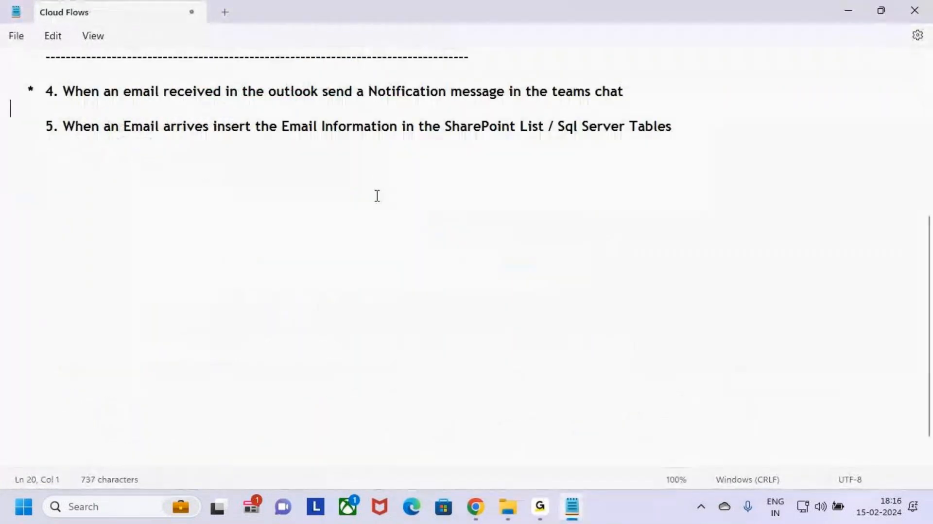
click(378, 196)
key(alt+Tab)
click(588, 168)
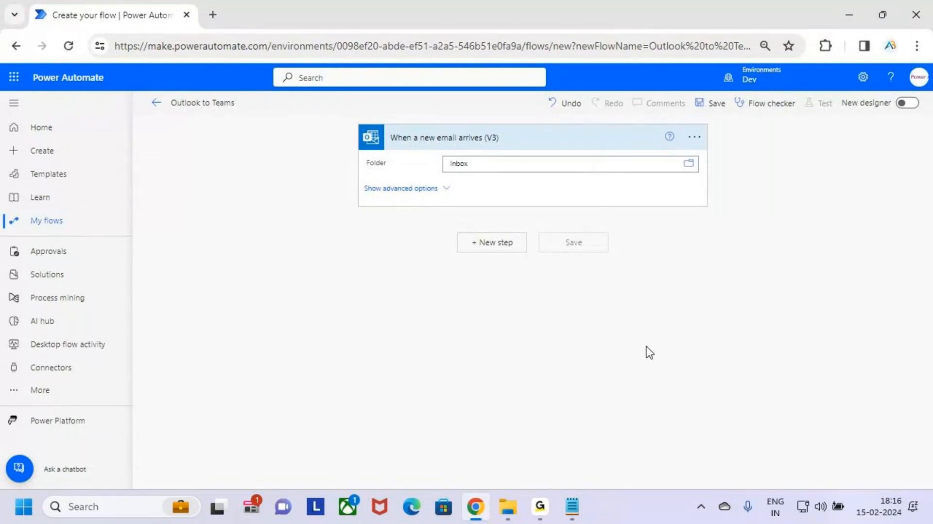
key(alt+Tab)
drag(319, 92, 683, 95)
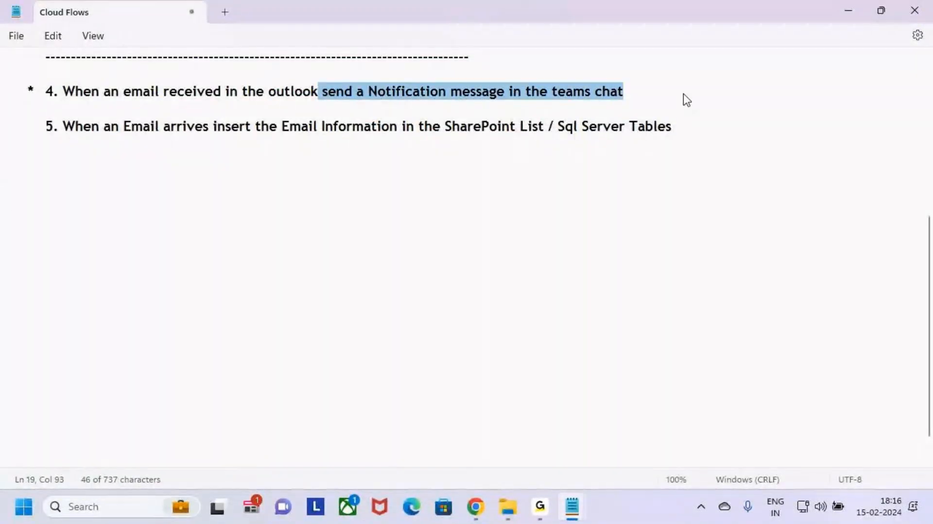
click(665, 99)
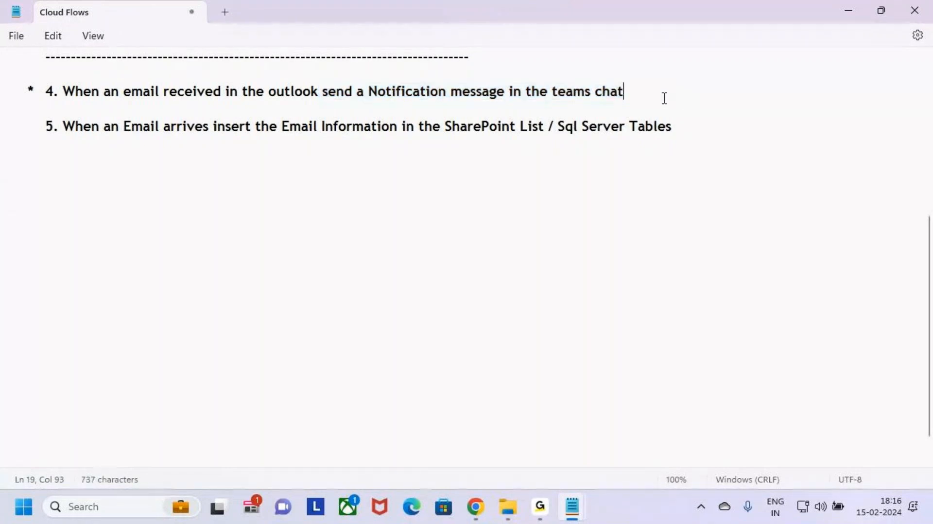
drag(432, 95, 623, 105)
click(662, 95)
key(alt+Tab)
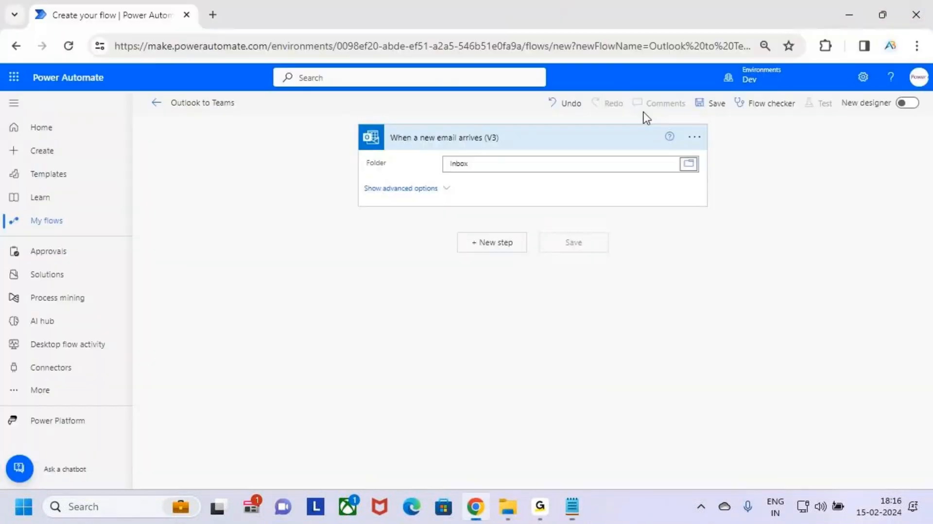
Collapse the email trigger card and add a new step to choose an operation.
click(618, 146)
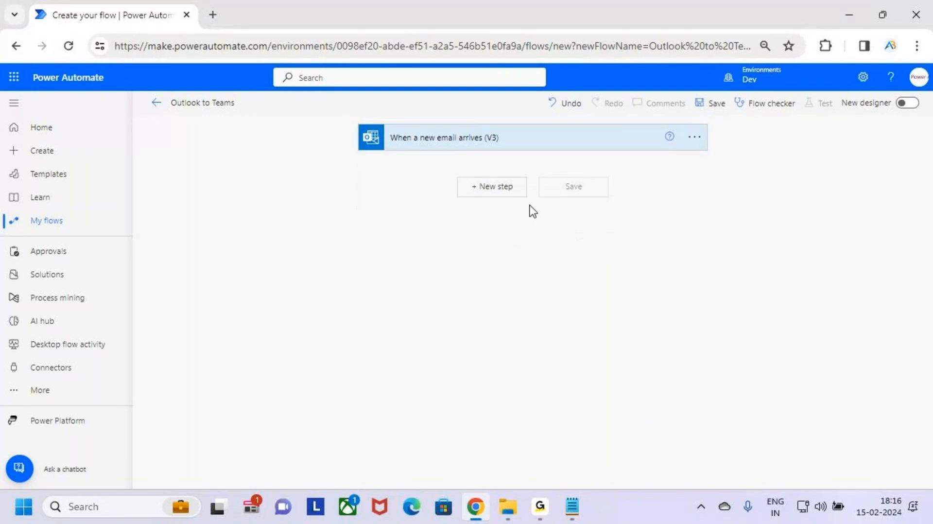
mouse_move(449, 173)
mouse_down()
mouse_move(537, 199)
mouse_move(548, 157)
mouse_up()
key(Escape)
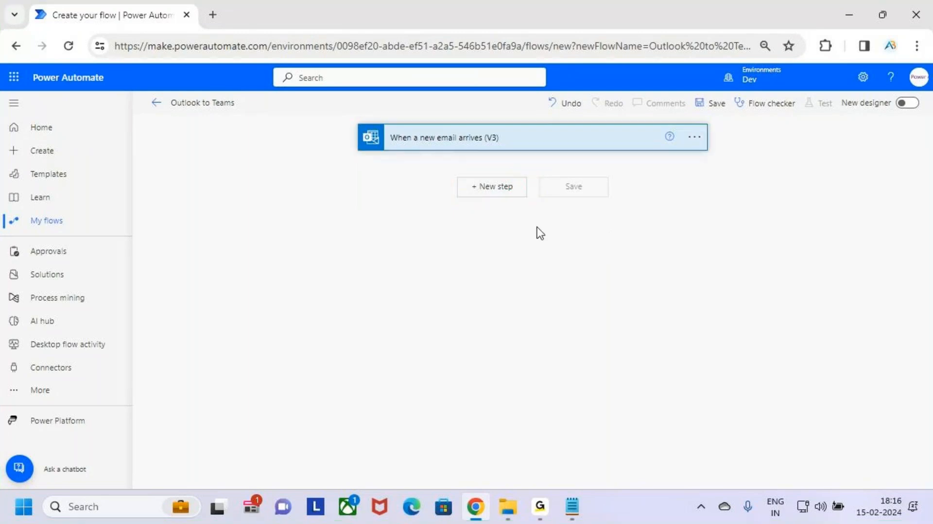
click(506, 192)
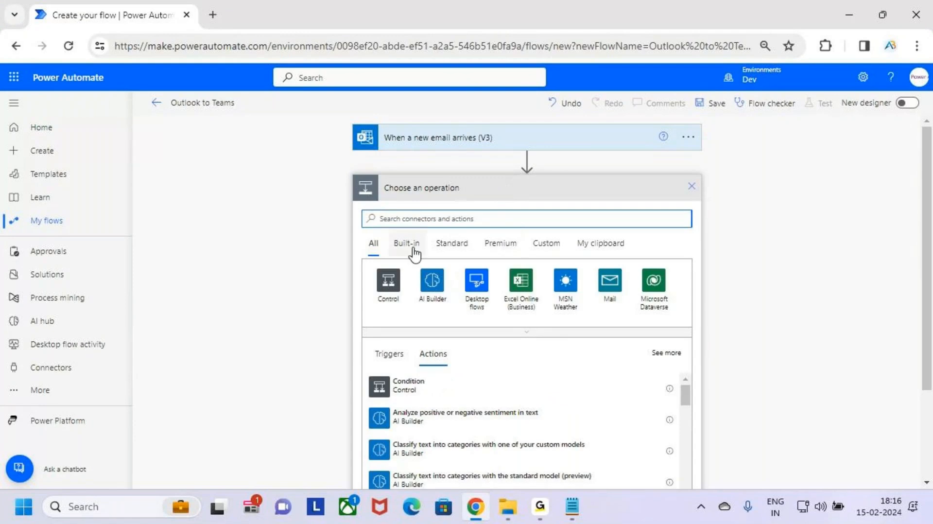
Search the operations for Teams and add the Microsoft Teams action "Post message in a chat or channel".
key(ctrl+2)
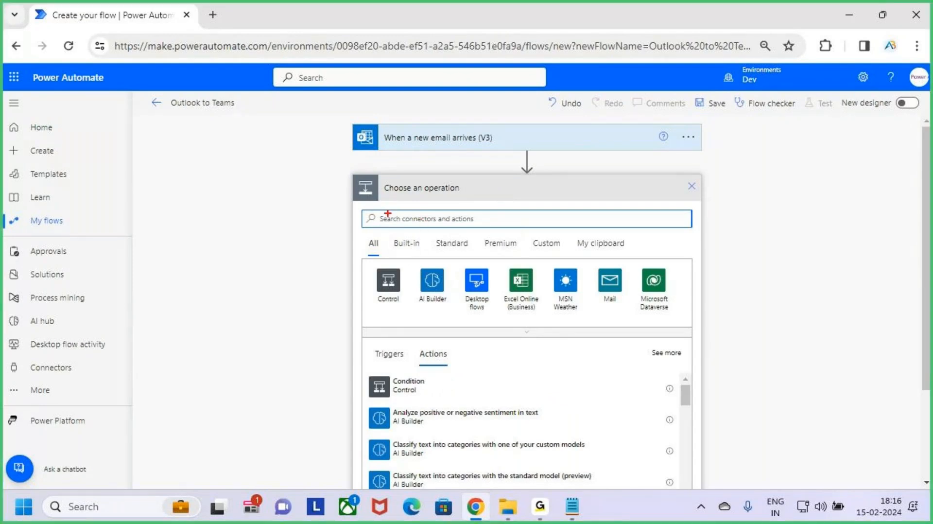
key(Escape)
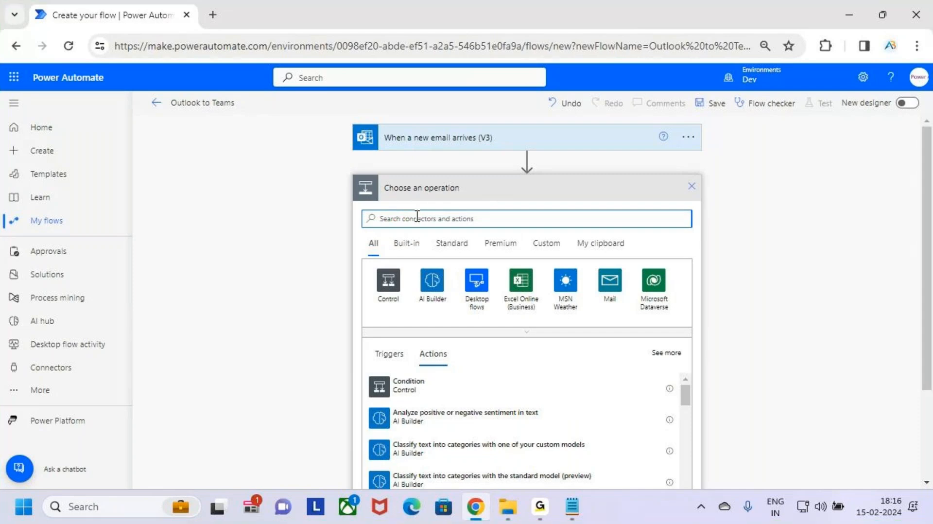
text(Teams)
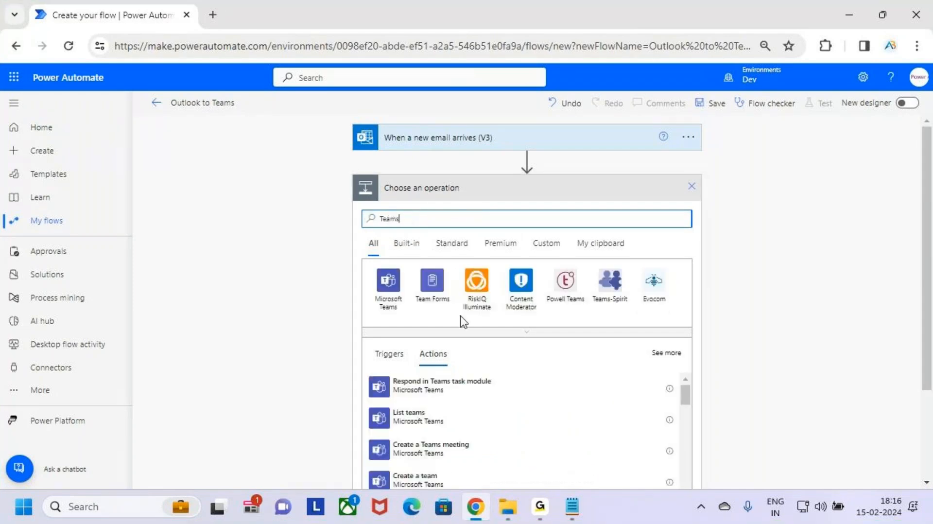
scroll(575, 245, down, 2)
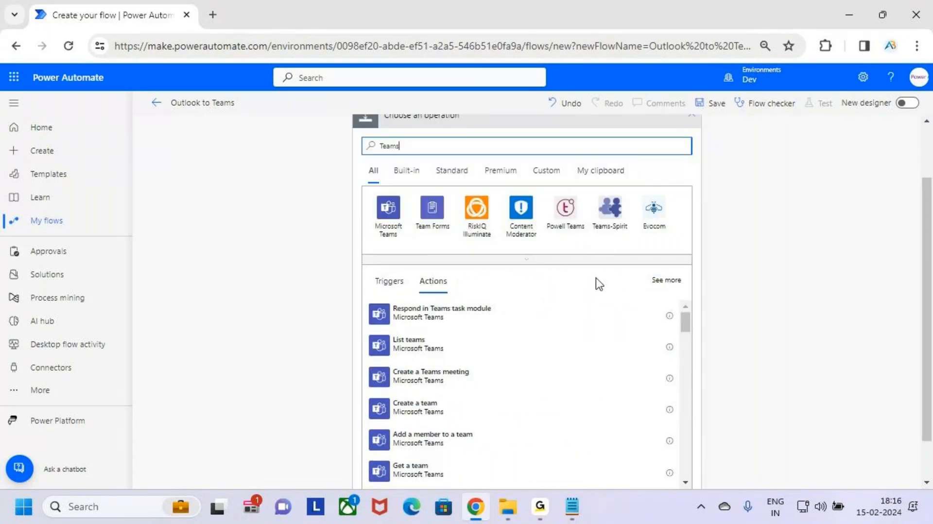
mouse_move(443, 274)
mouse_down()
mouse_move(417, 273)
mouse_move(454, 292)
mouse_move(461, 272)
mouse_move(431, 271)
mouse_up()
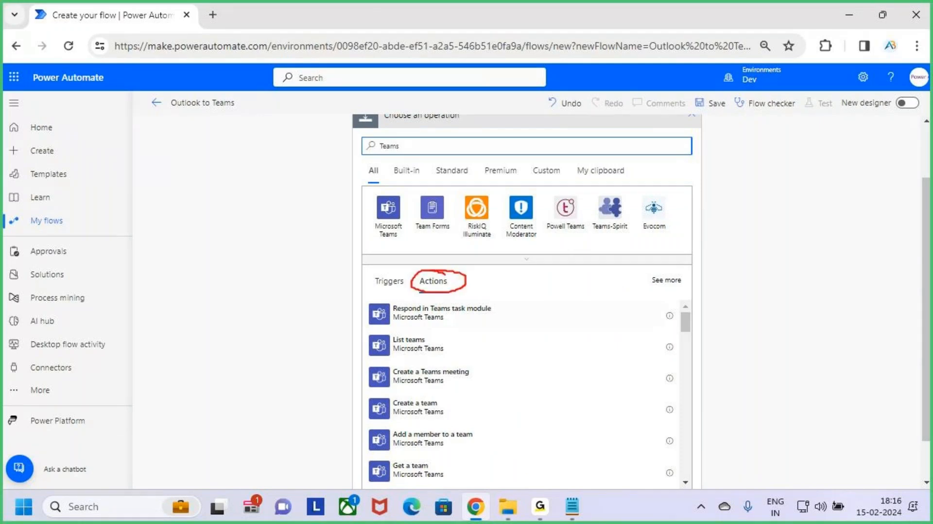
mouse_move(432, 235)
mouse_down()
mouse_move(431, 269)
mouse_move(440, 263)
mouse_up()
key(Escape)
double_click(388, 146)
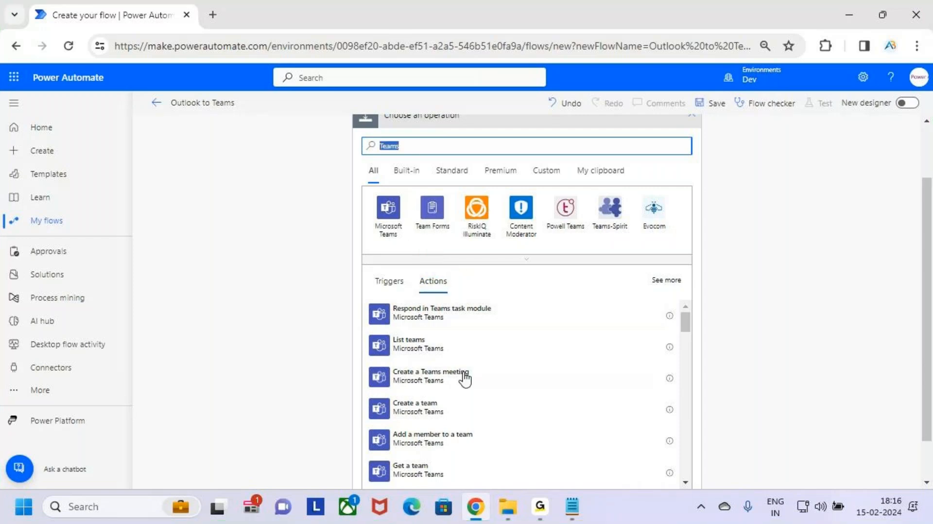
scroll(486, 378, down, 5)
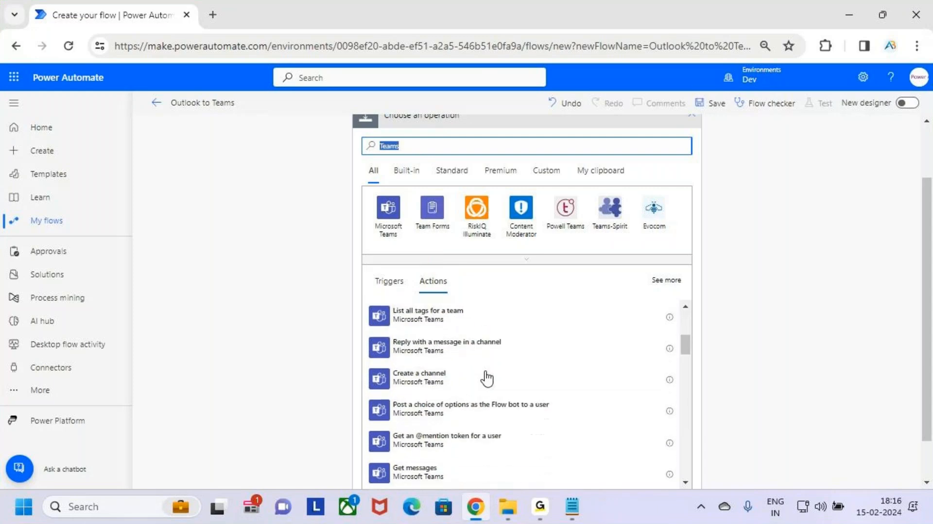
scroll(487, 378, down, 5)
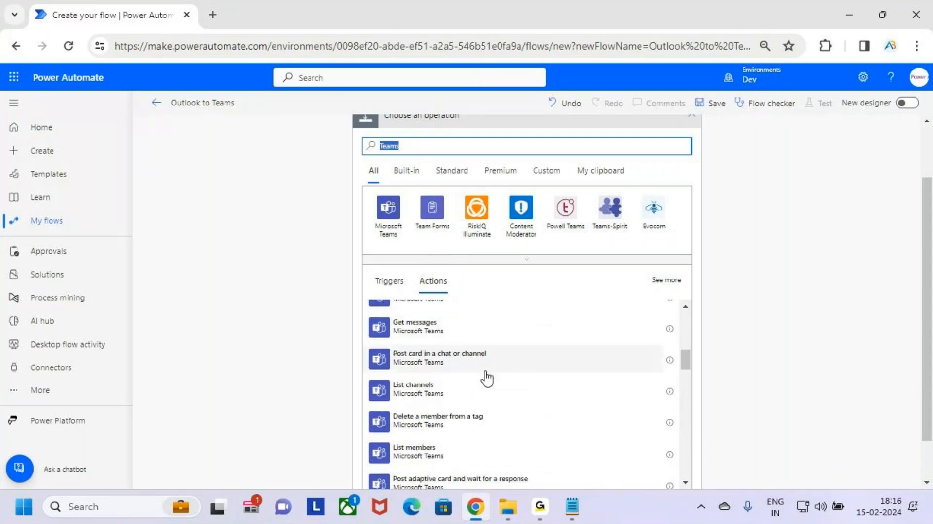
scroll(501, 376, down, 2)
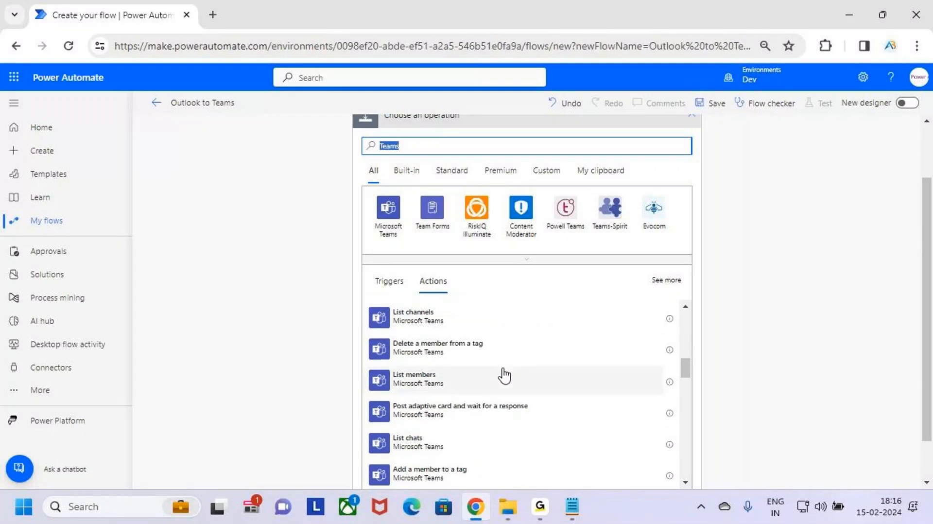
scroll(505, 376, down, 5)
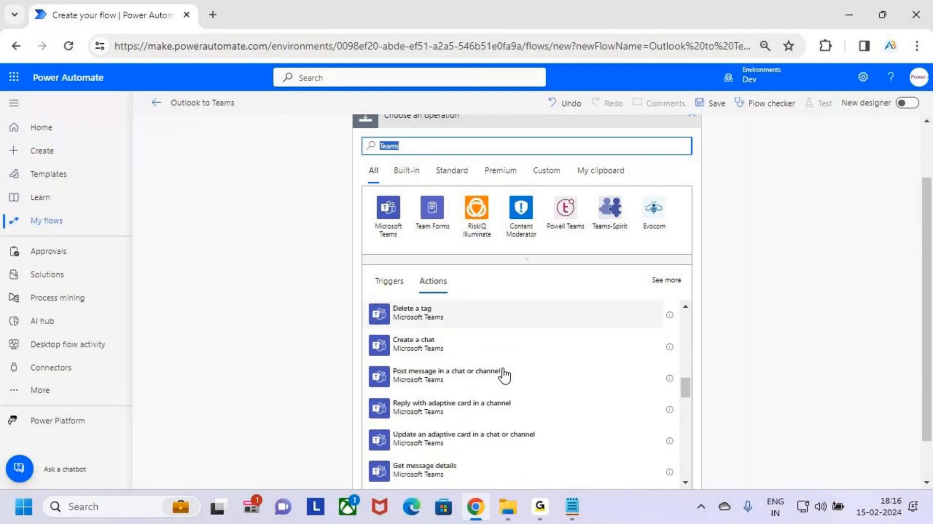
scroll(505, 376, down, 1)
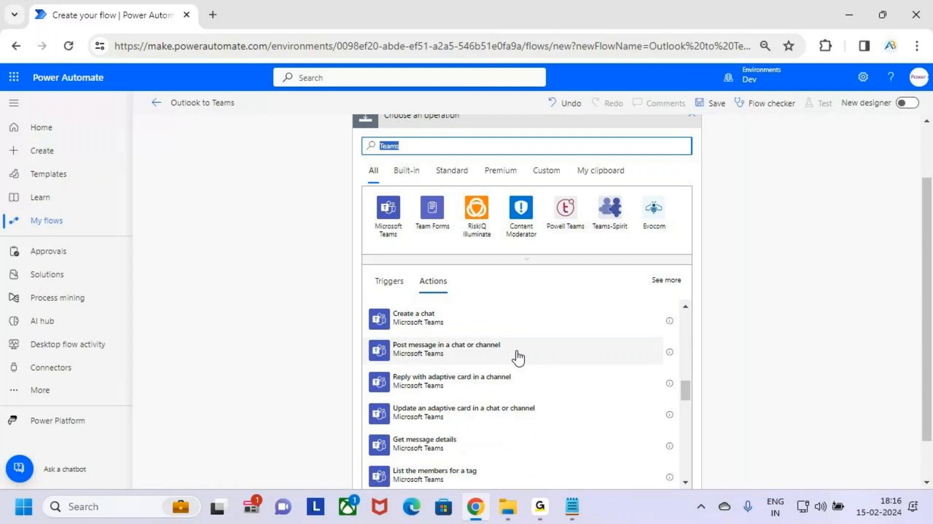
key(ctrl+2)
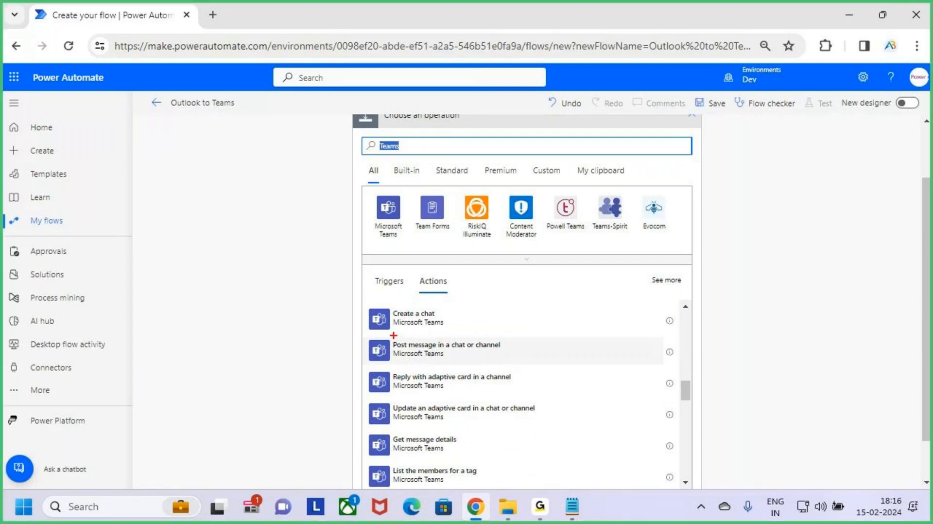
mouse_move(394, 335)
mouse_down()
mouse_move(441, 359)
mouse_move(534, 368)
mouse_move(564, 333)
mouse_up()
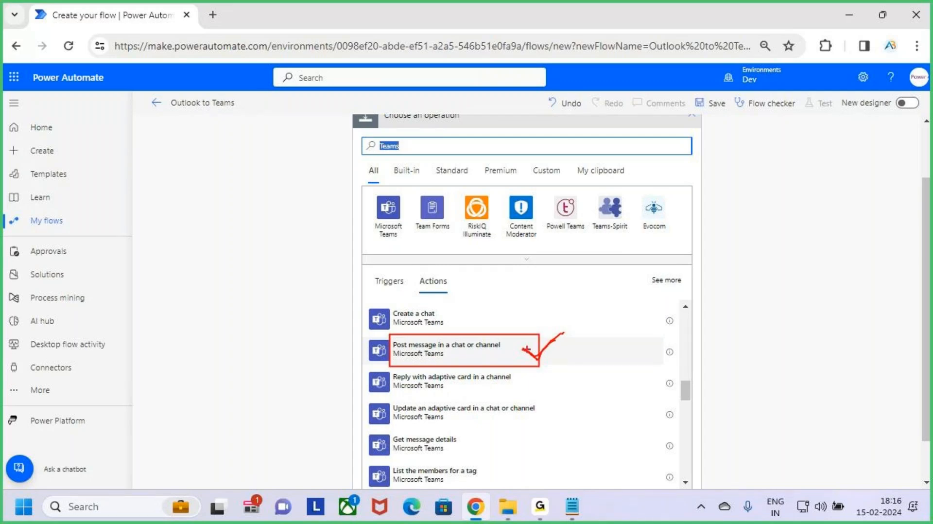
key(Escape)
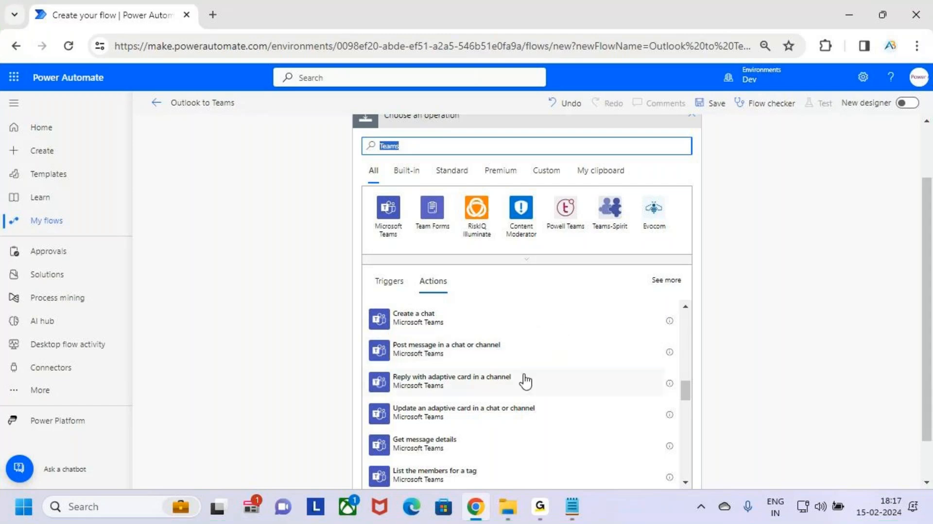
click(557, 357)
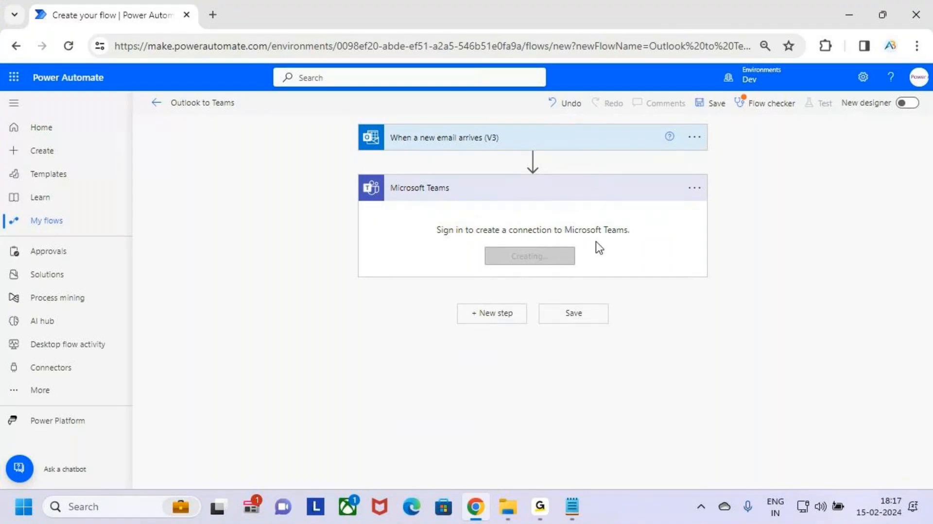
Open the Teams action's menu to check its connection, then close it.
click(695, 189)
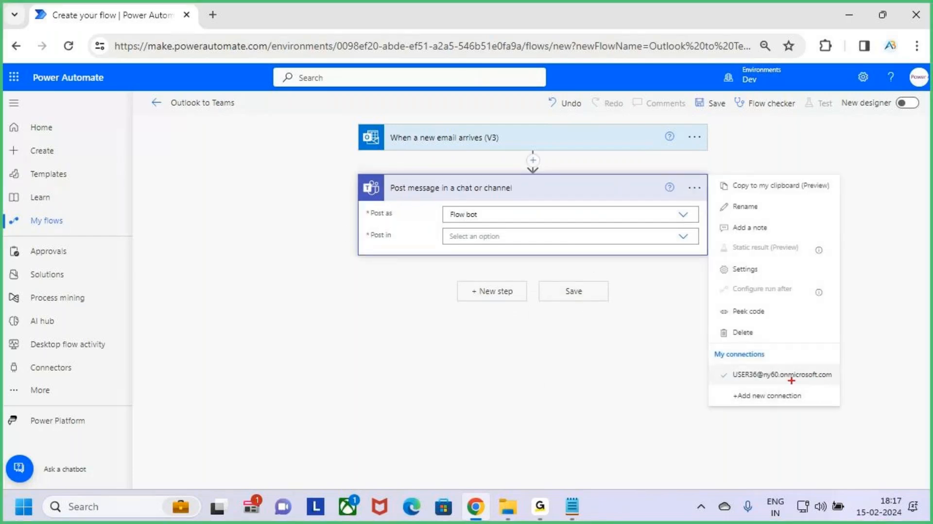
drag(707, 363, 842, 388)
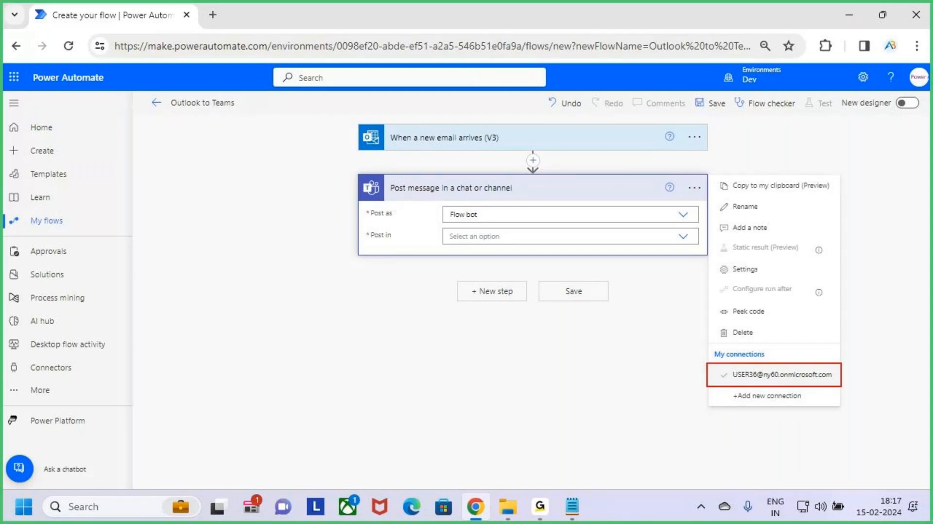
drag(789, 339, 791, 363)
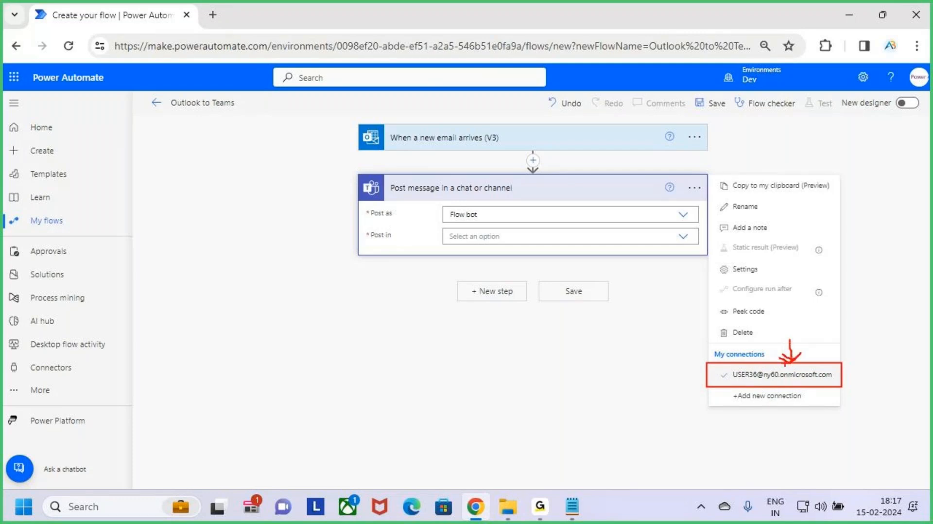
key(Escape)
click(598, 372)
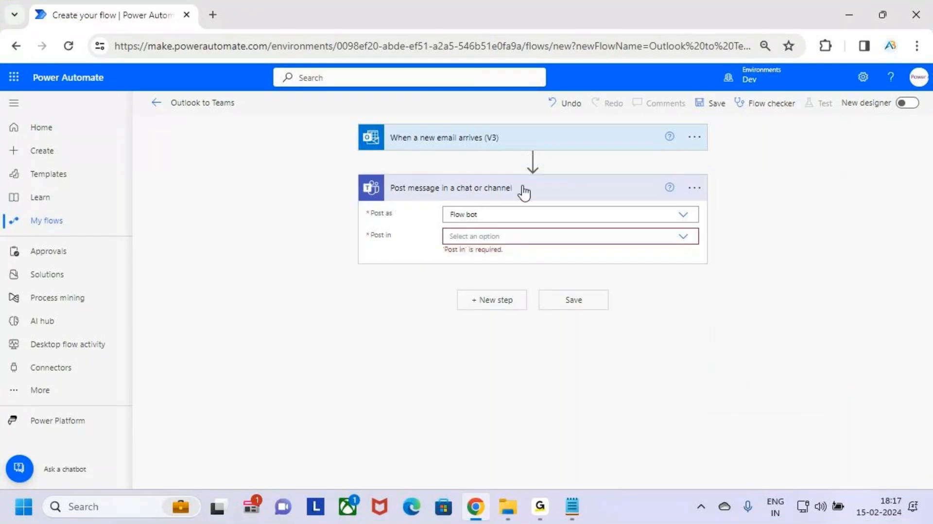
Set the Teams action to post as Flow bot, posting in Chat with Flow bot.
key(ctrl+2)
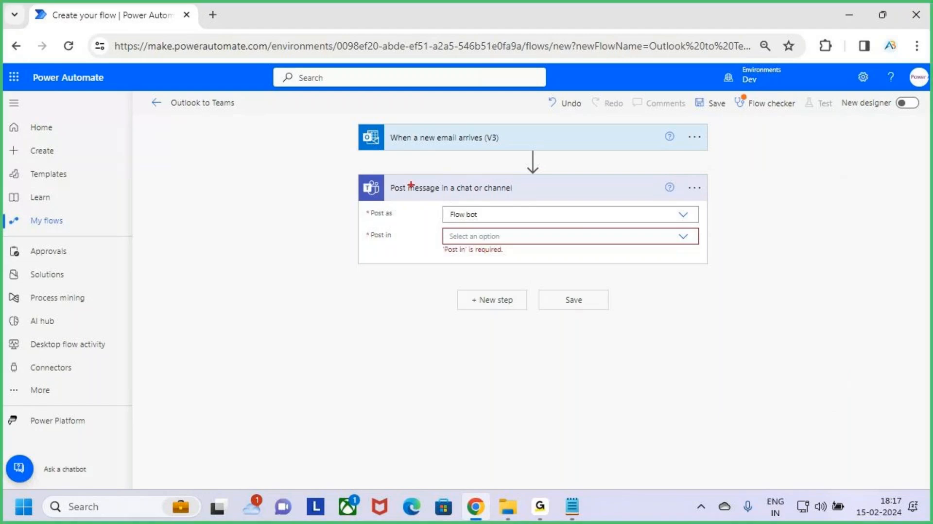
mouse_move(388, 178)
mouse_down()
mouse_move(498, 203)
mouse_move(542, 198)
mouse_up()
drag(505, 170, 503, 190)
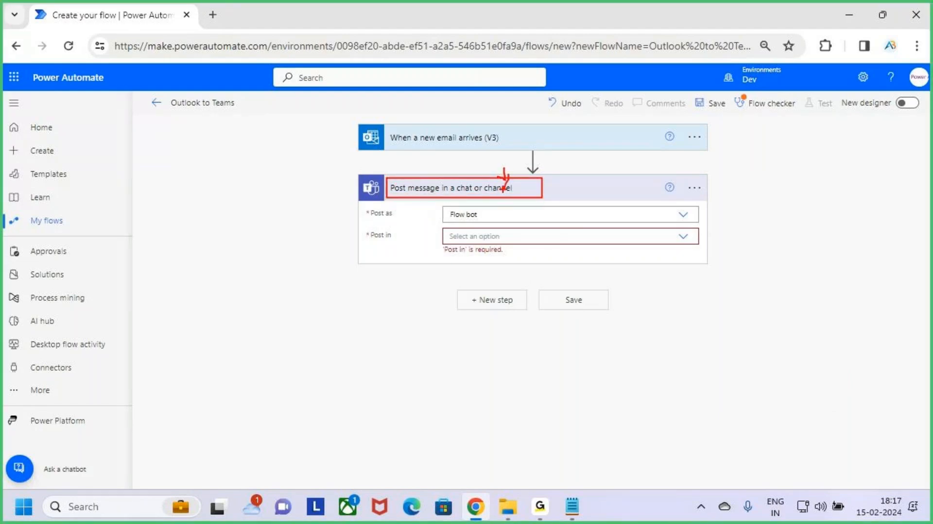
key(Escape)
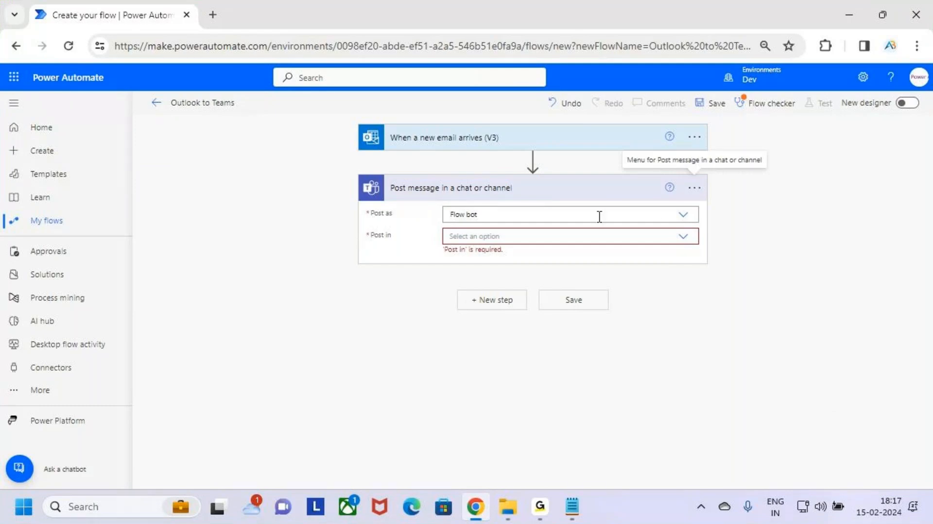
click(683, 215)
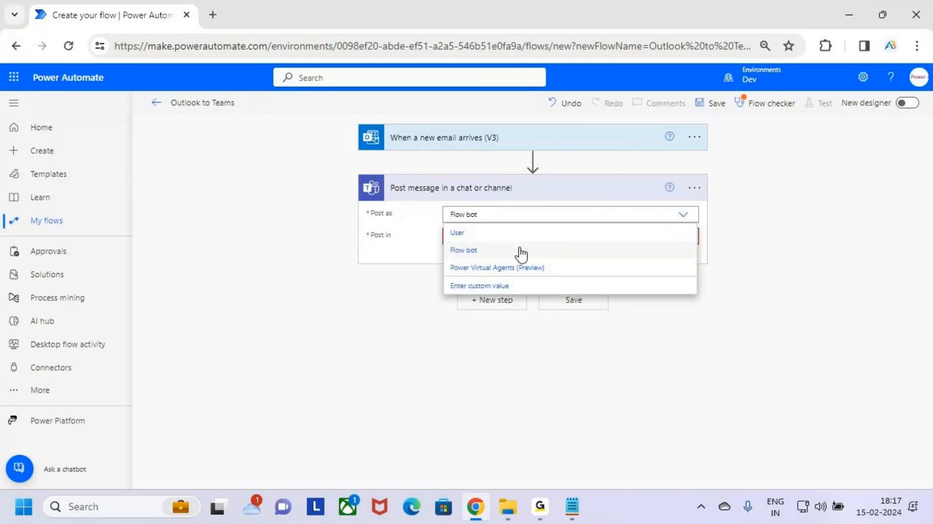
click(484, 251)
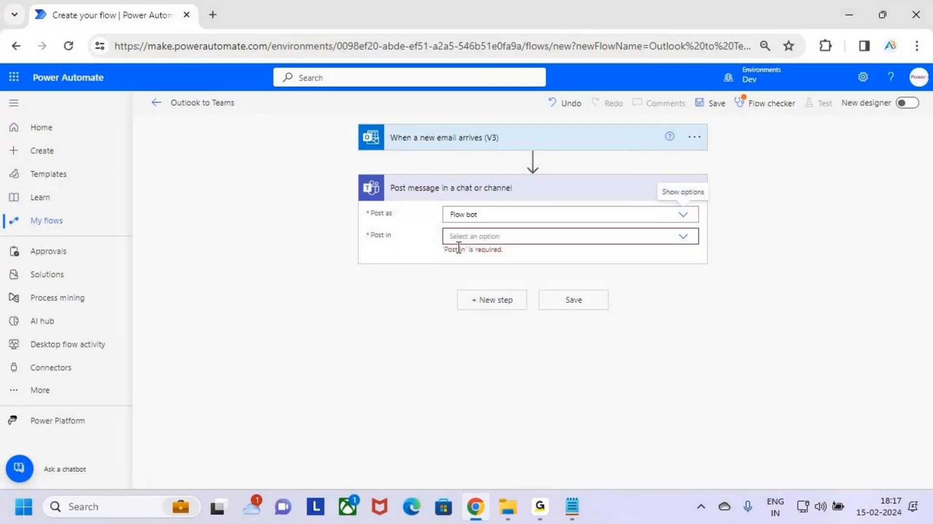
click(680, 239)
click(684, 238)
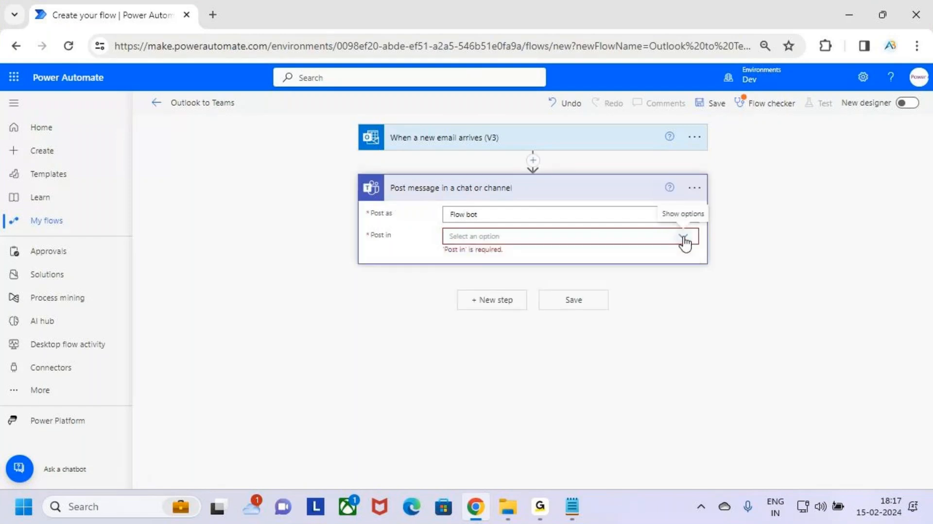
click(684, 238)
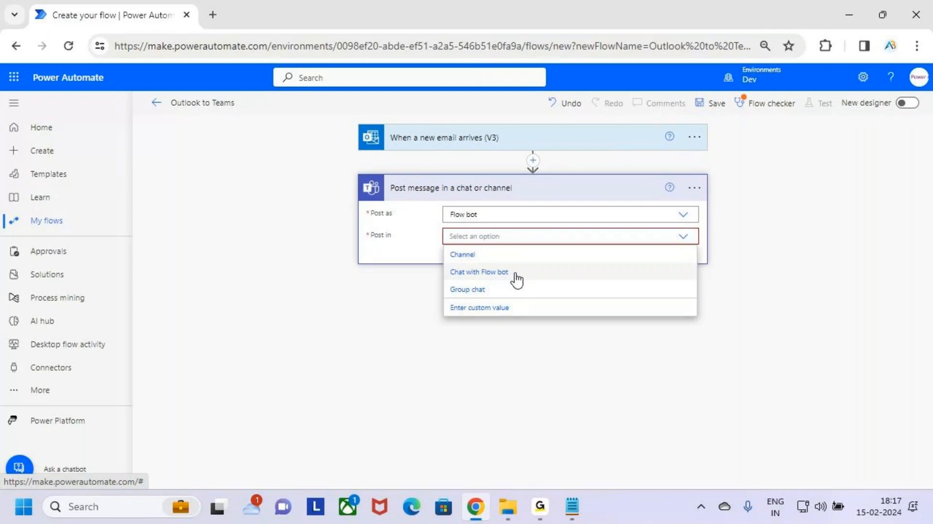
click(540, 275)
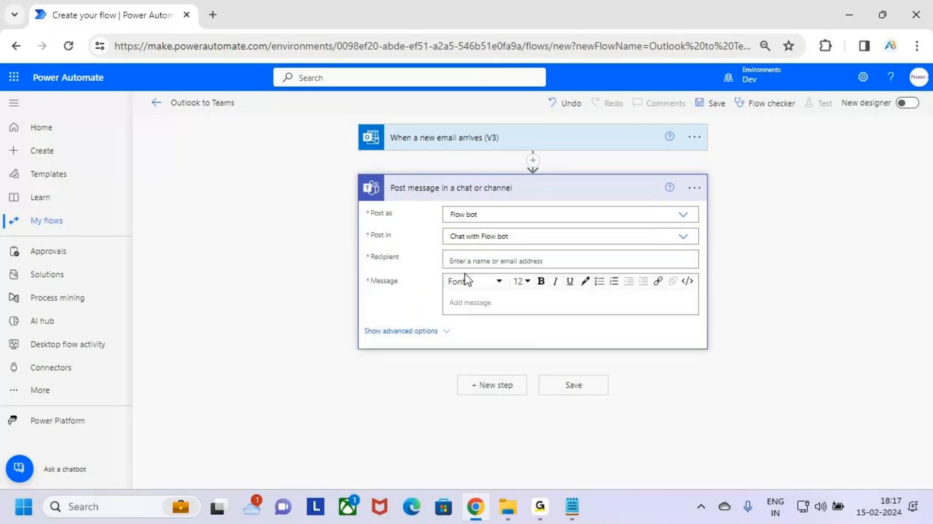
mouse_move(368, 250)
mouse_down()
mouse_move(413, 266)
mouse_move(439, 230)
mouse_up()
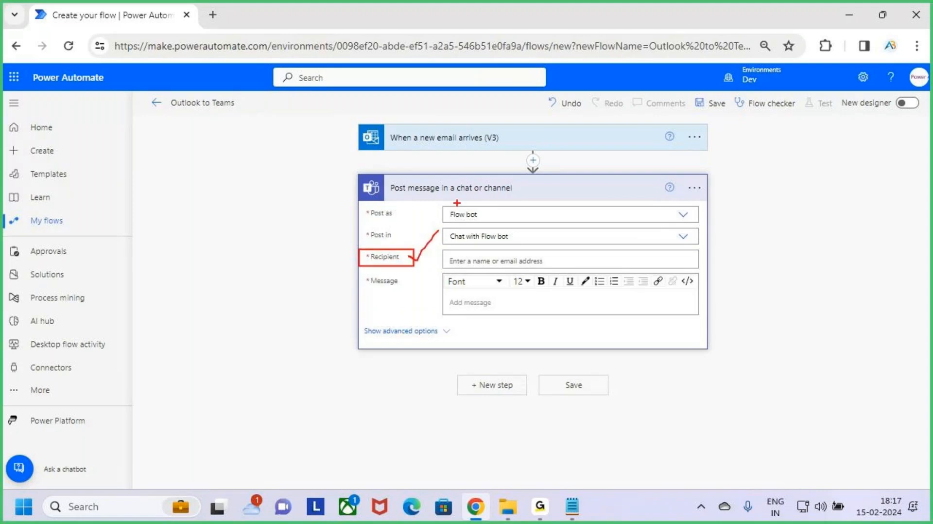
drag(420, 197, 494, 196)
key(e)
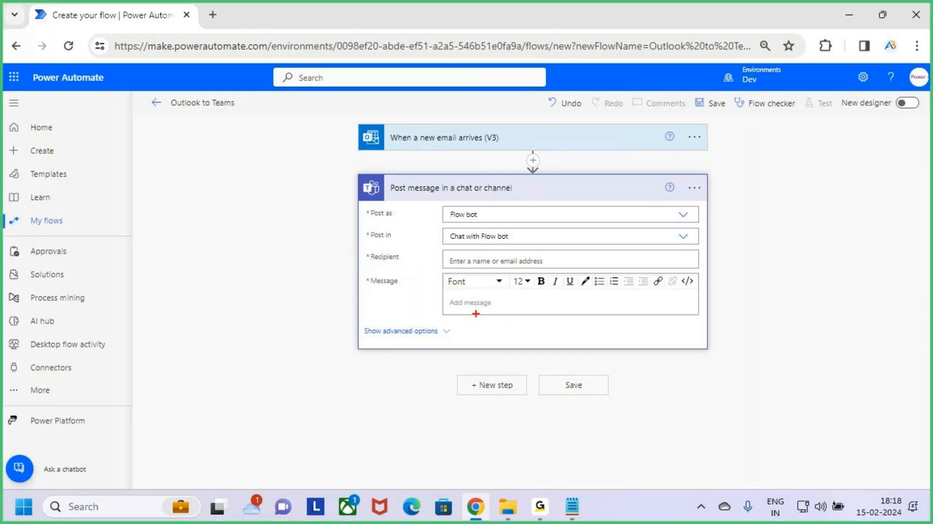
drag(448, 290, 552, 320)
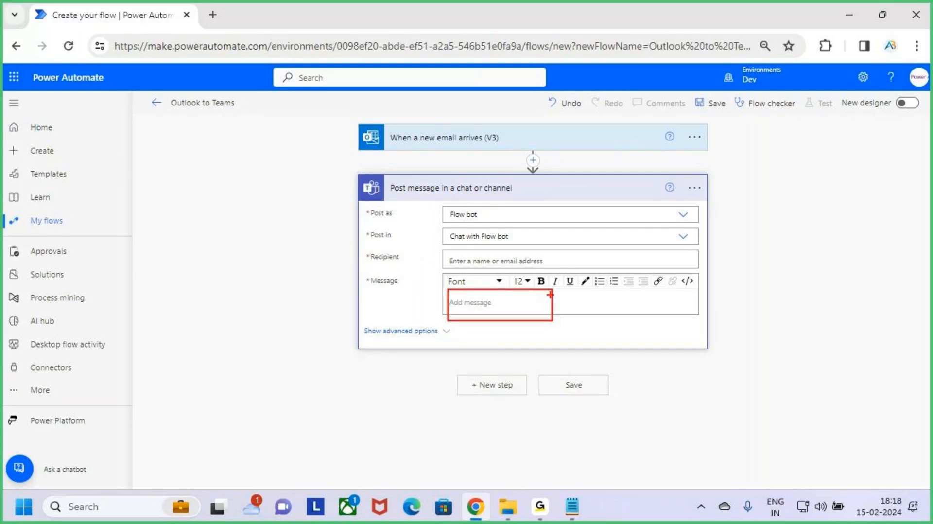
key(Escape)
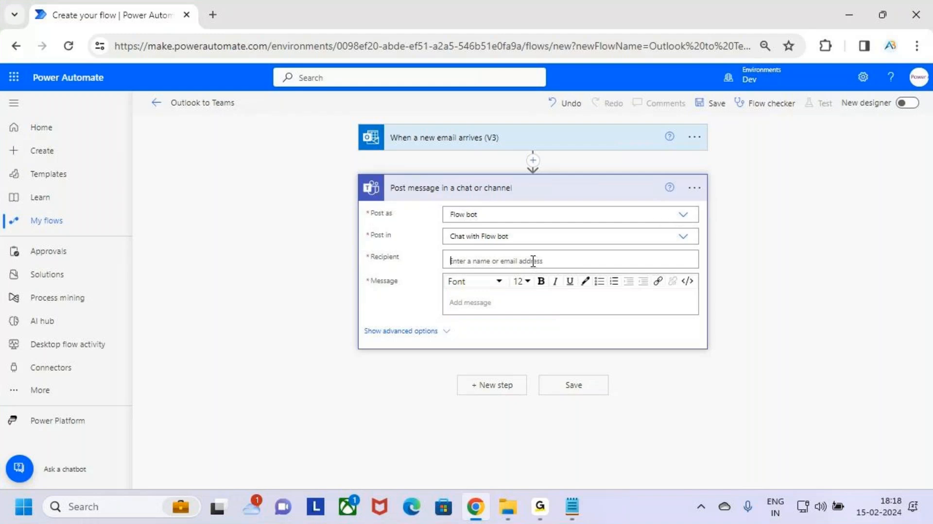
Set the Teams action's Recipient to the trigger's dynamic content To.
click(533, 261)
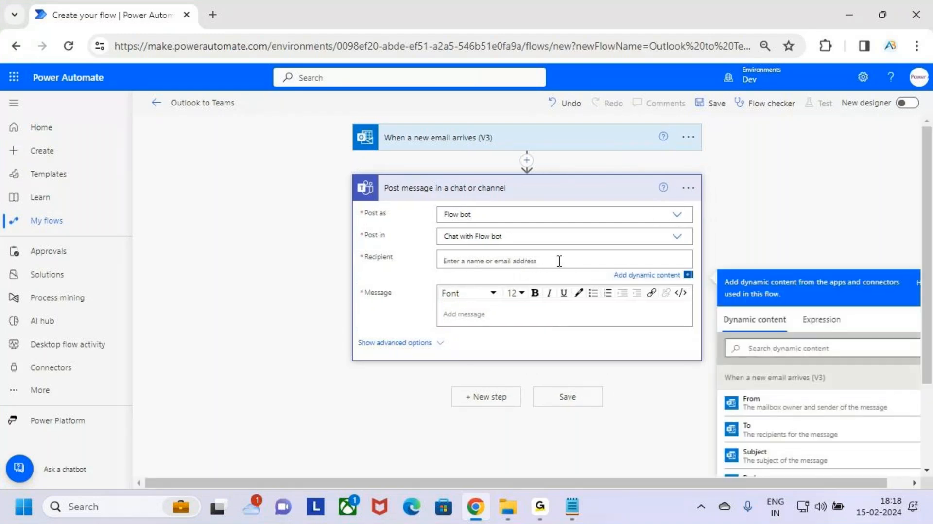
key(ctrl+2)
drag(451, 263, 513, 262)
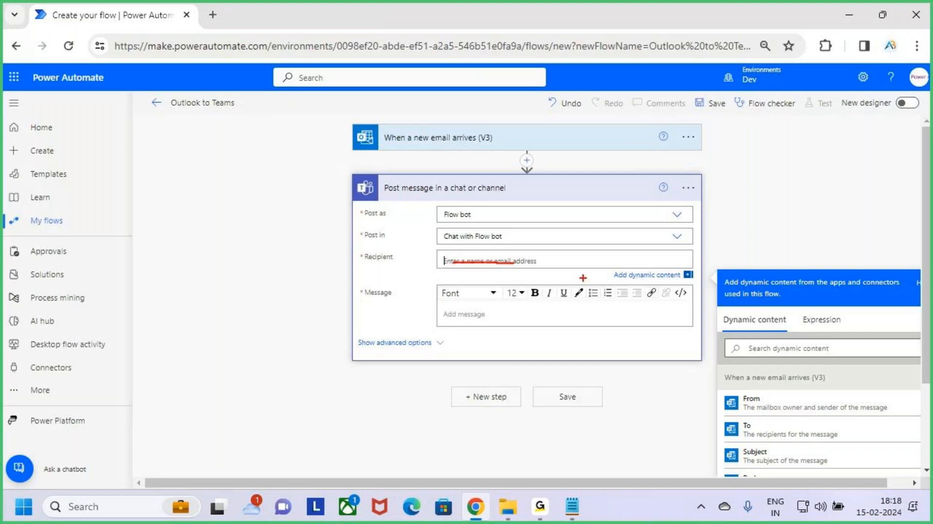
key(Escape)
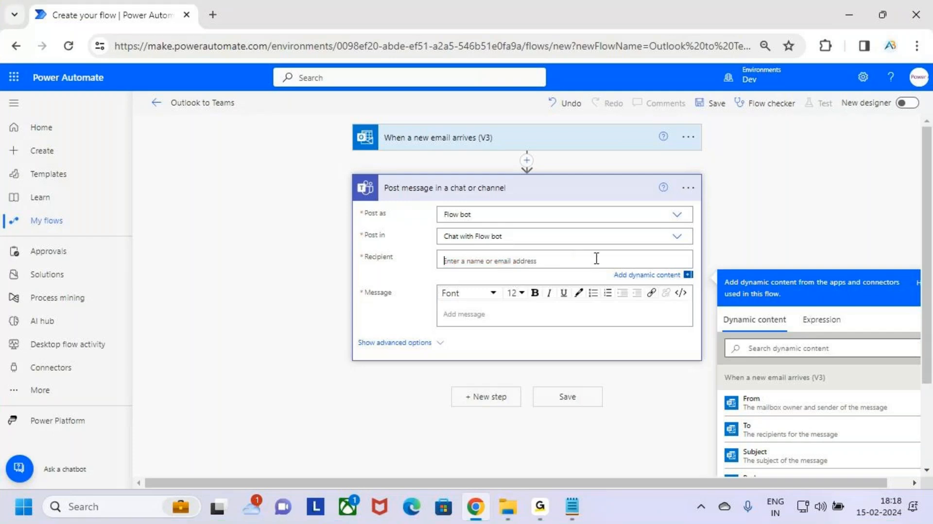
click(505, 259)
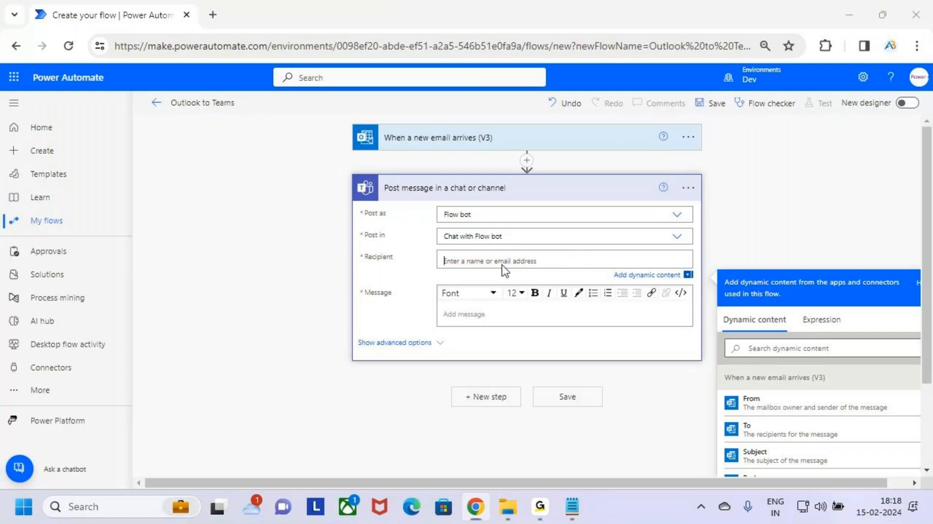
key(ctrl+2)
drag(440, 251, 592, 272)
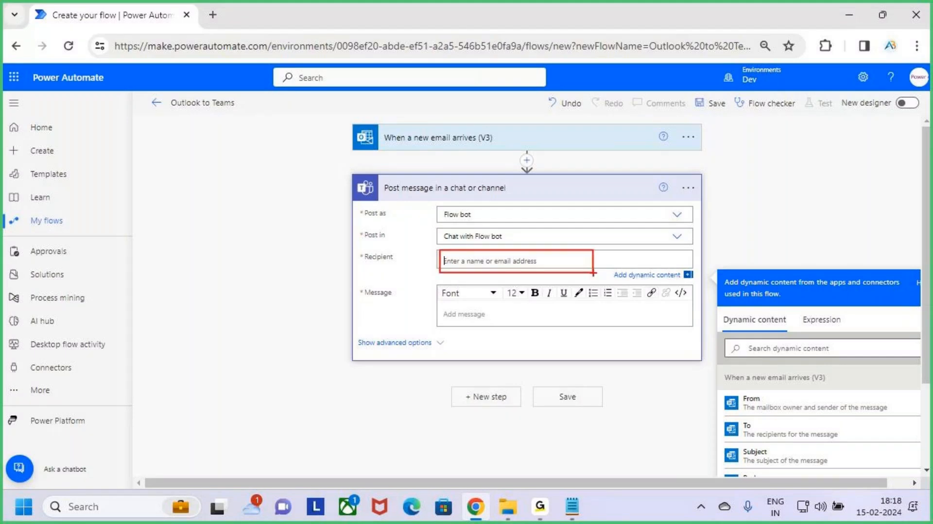
key(Escape)
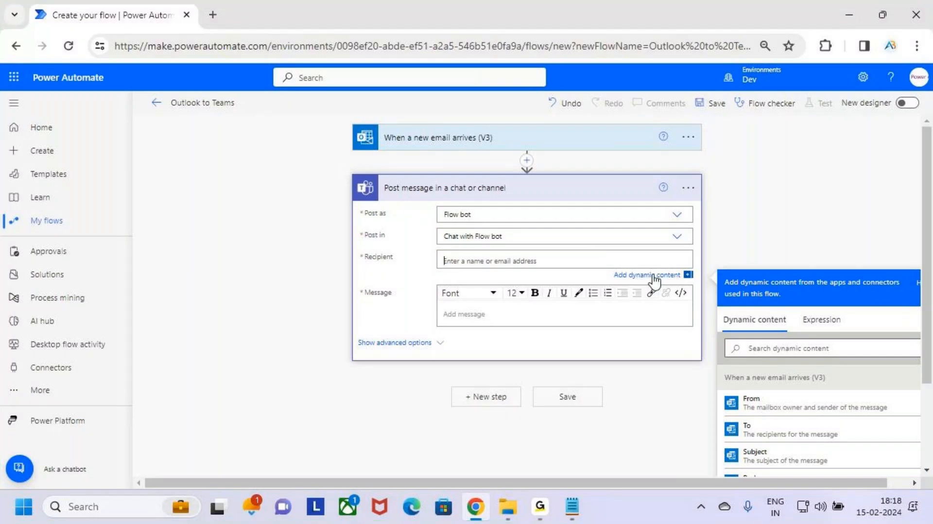
key(ctrl+2)
drag(604, 267, 709, 284)
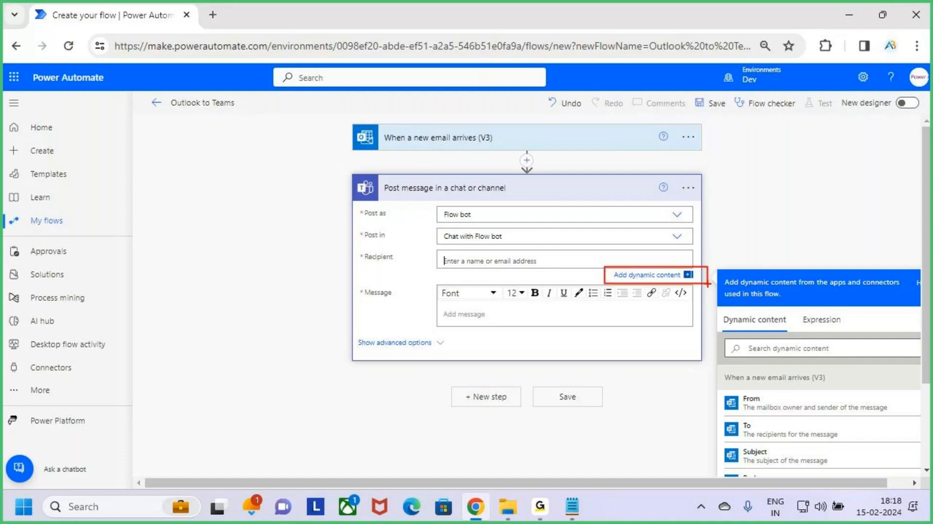
key(Escape)
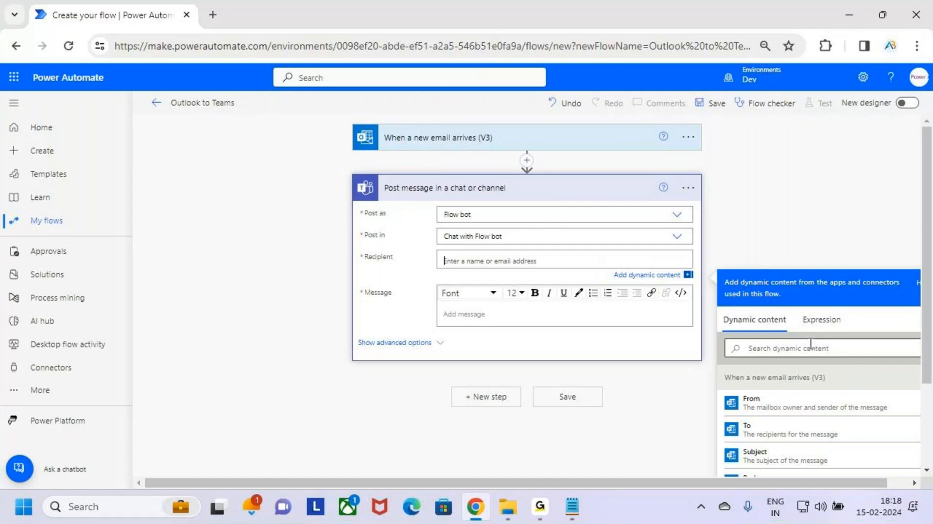
scroll(835, 232, down, 2)
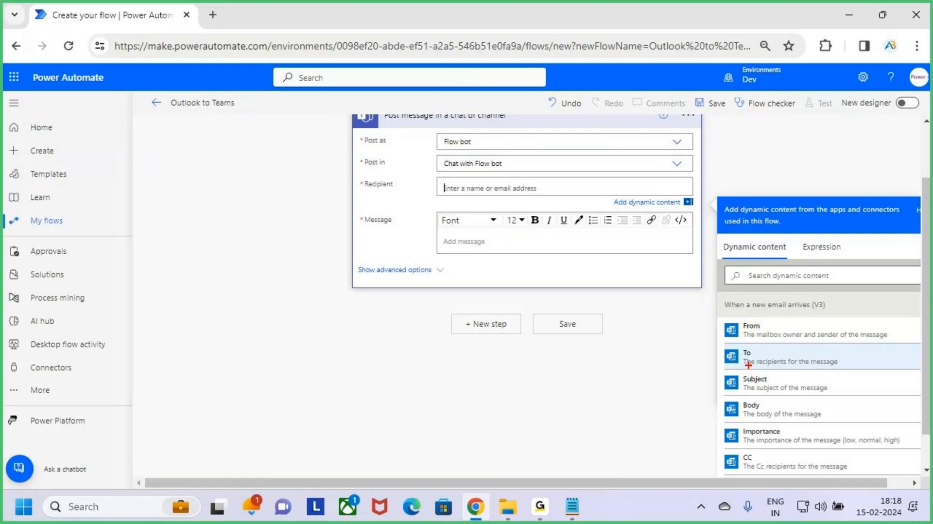
mouse_move(800, 344)
mouse_down()
mouse_move(723, 345)
mouse_move(724, 358)
mouse_move(738, 371)
mouse_move(812, 363)
mouse_move(815, 351)
mouse_move(775, 342)
mouse_up()
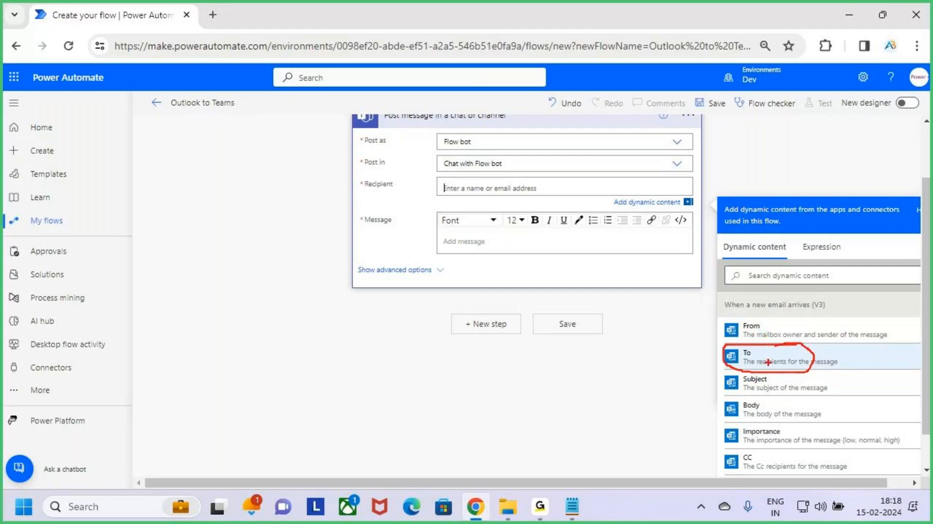
drag(776, 321, 784, 340)
drag(457, 189, 519, 188)
key(Escape)
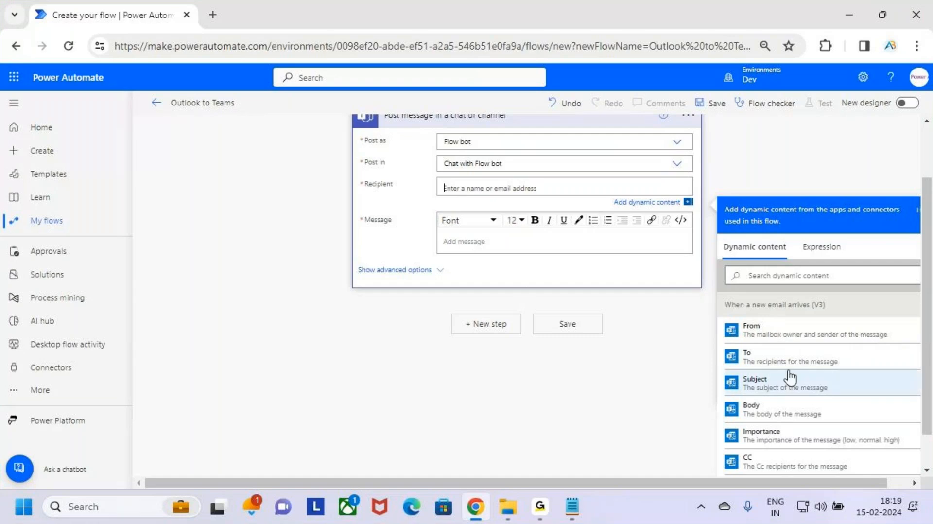
click(815, 363)
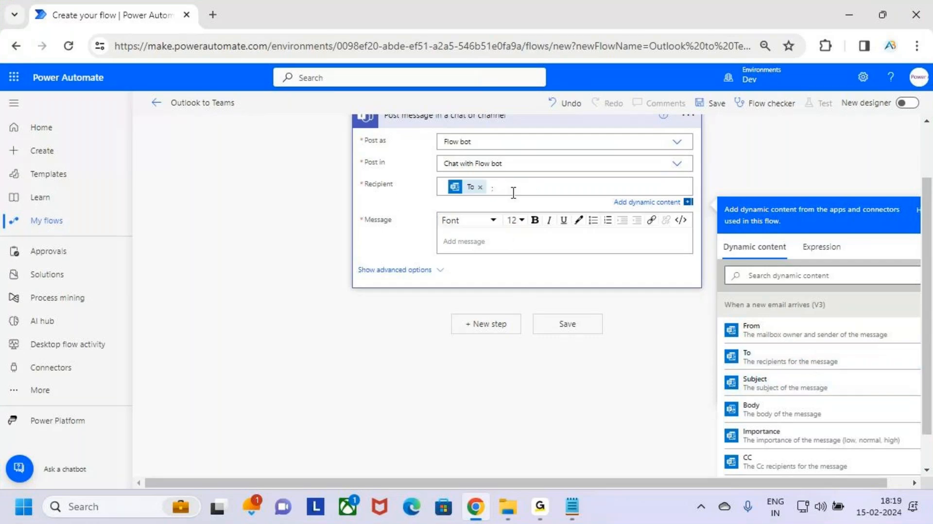
Enter the message text "Your Received an Email in the Outlook from" in the Teams action's Message.
click(490, 241)
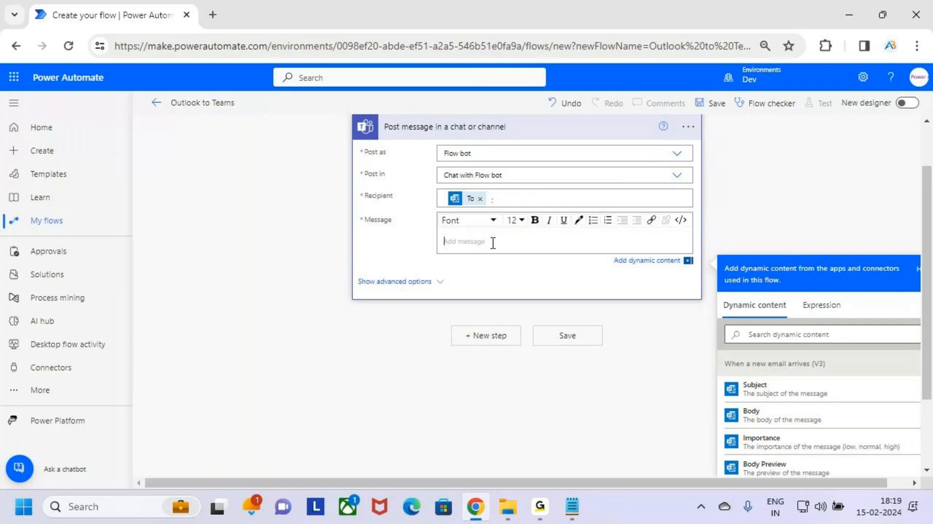
text(Your Received an Email in the Outlook from)
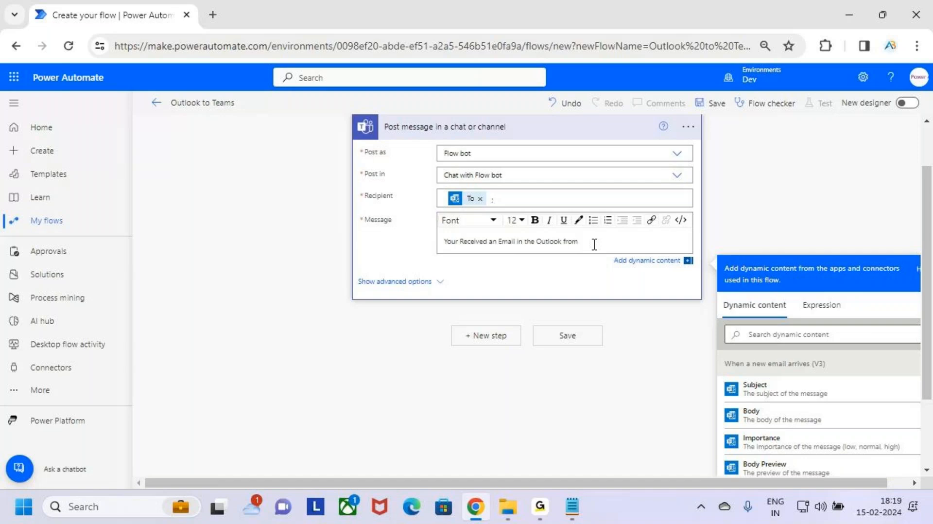
Search the dynamic content for from and insert the From token at the end of the Teams message text.
key(BackSpace)
scroll(848, 363, down, 3)
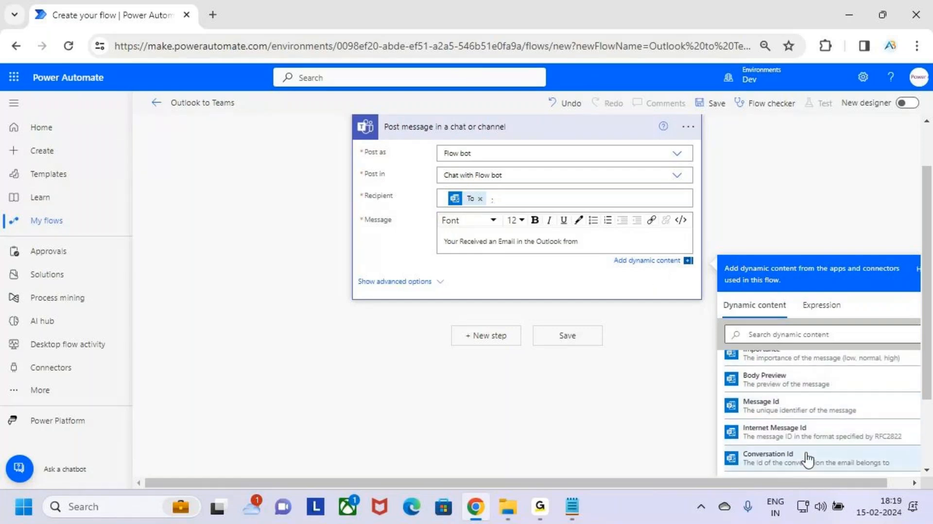
scroll(808, 434, up, 2)
scroll(822, 418, up, 3)
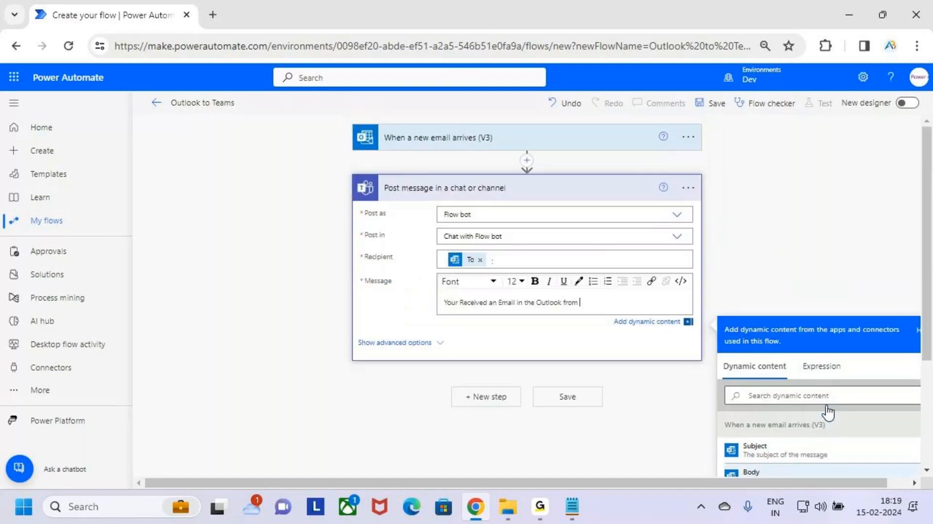
scroll(819, 323, down, 3)
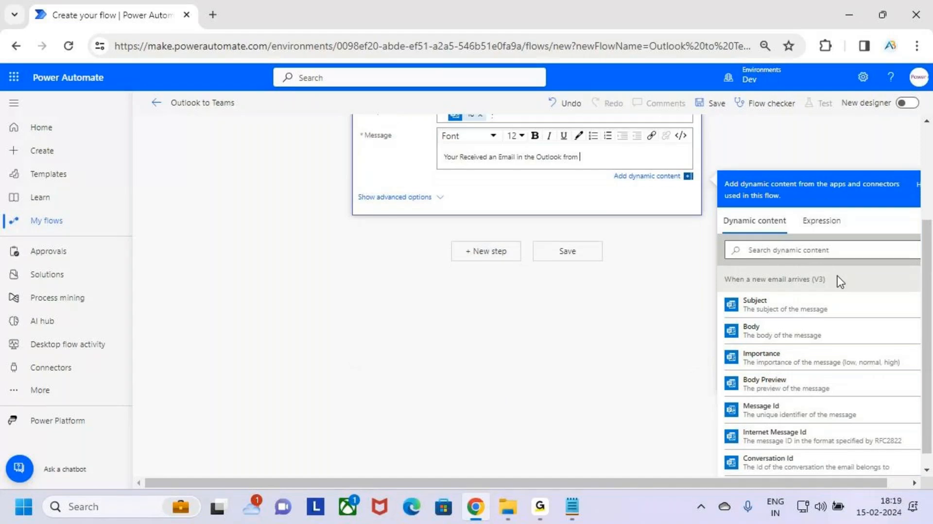
click(777, 249)
text(from)
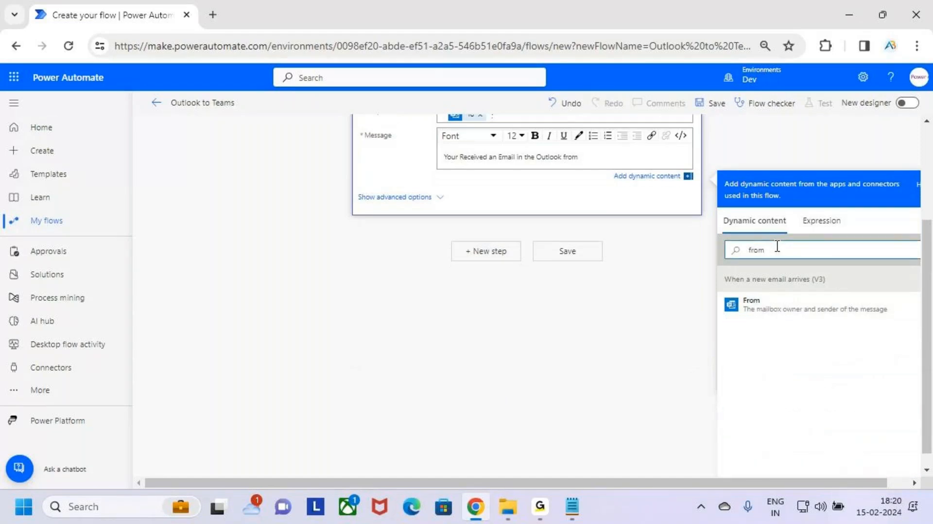
key(ctrl+2)
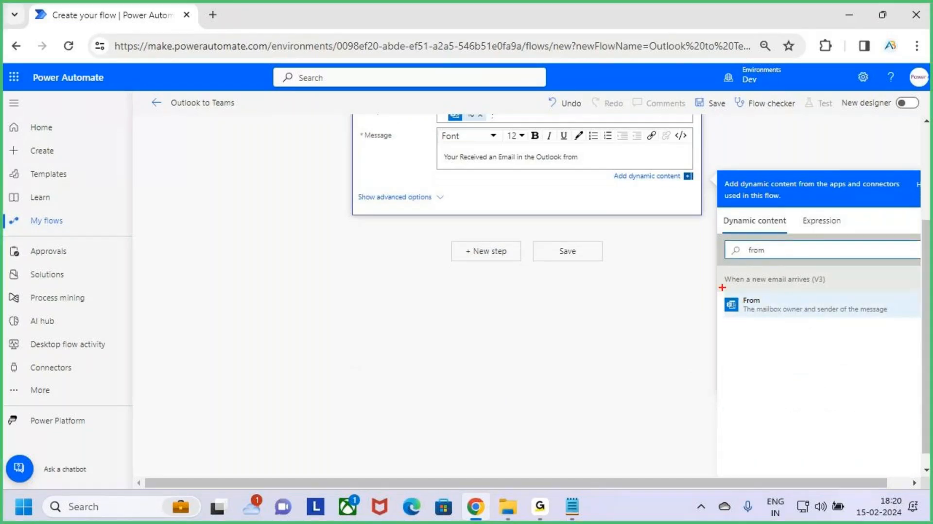
drag(722, 287, 900, 319)
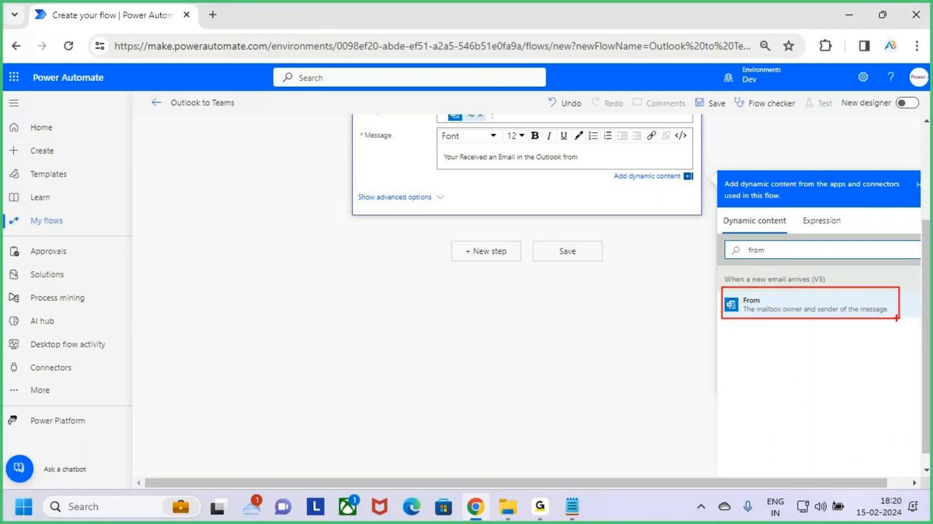
key(Escape)
click(894, 311)
Start two new lines below the From token in the Teams action's Message.
scroll(517, 205, up, 2)
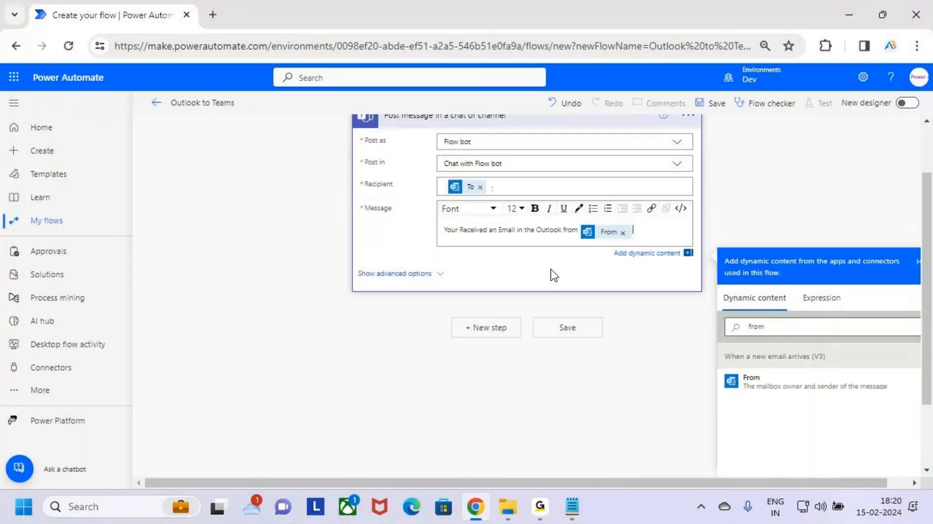
drag(446, 230, 554, 232)
click(649, 231)
click(605, 237)
click(535, 215)
click(671, 232)
key(Return)
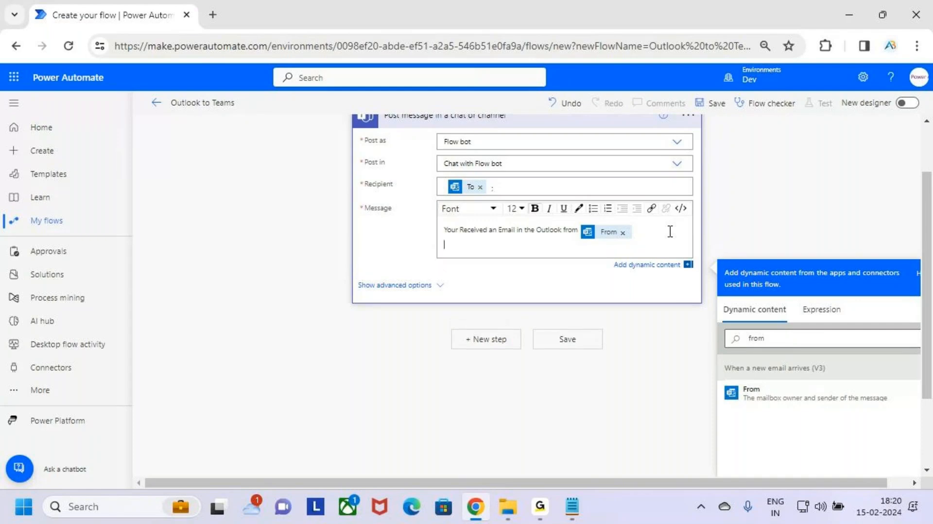
key(Return)
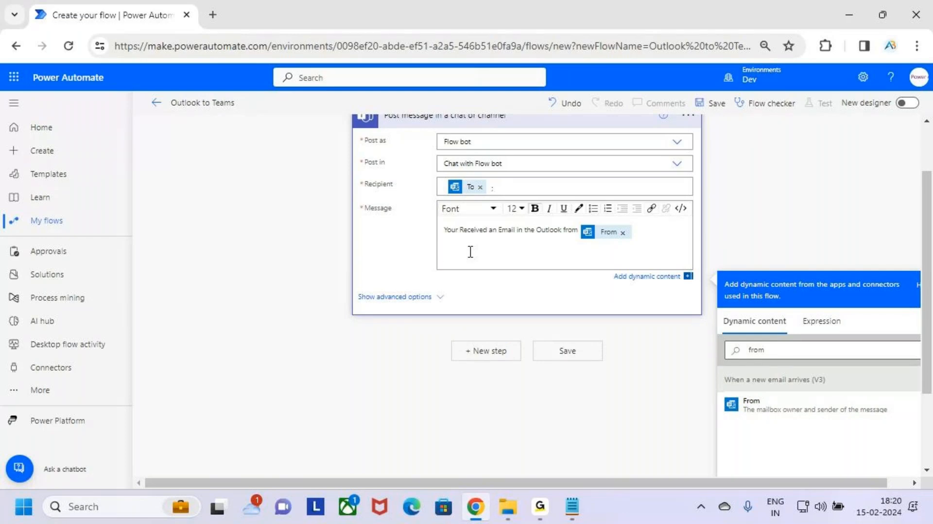
Clear the dynamic content search and add the Subject and Body tokens on separate lines of the message.
click(820, 355)
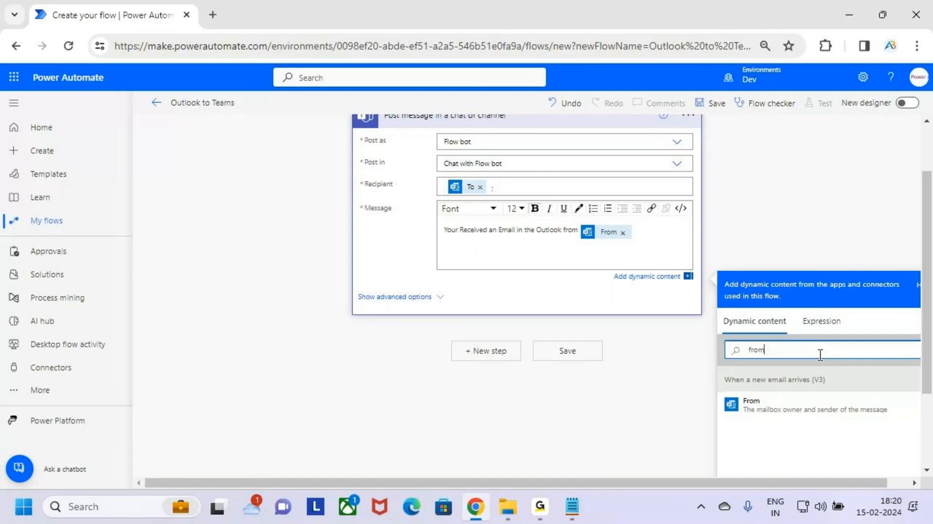
key(BackSpace)
key(BackSpace)
key(BackSpace)
key(BackSpace)
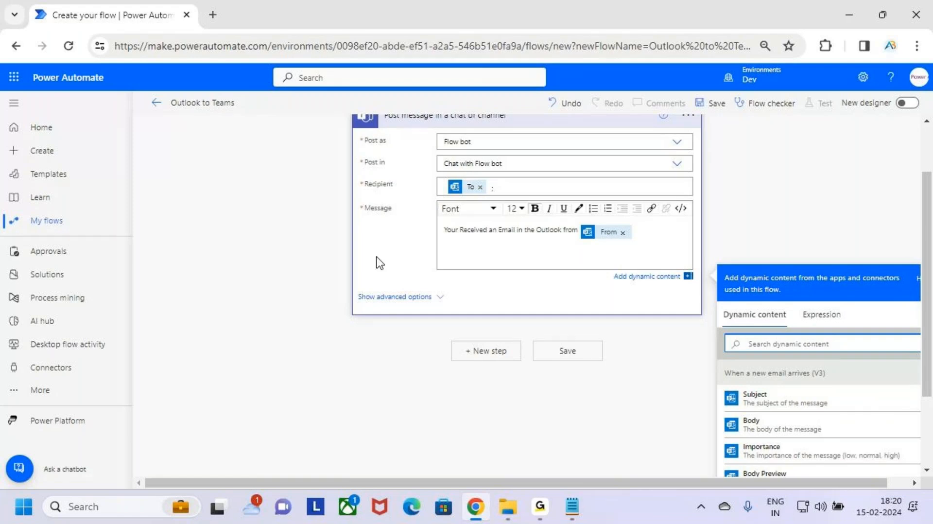
click(626, 253)
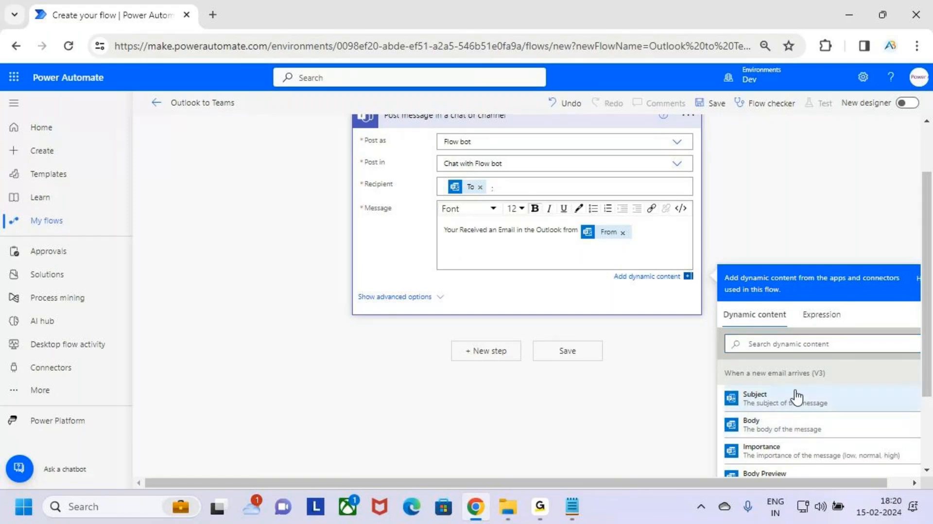
key(ctrl+2)
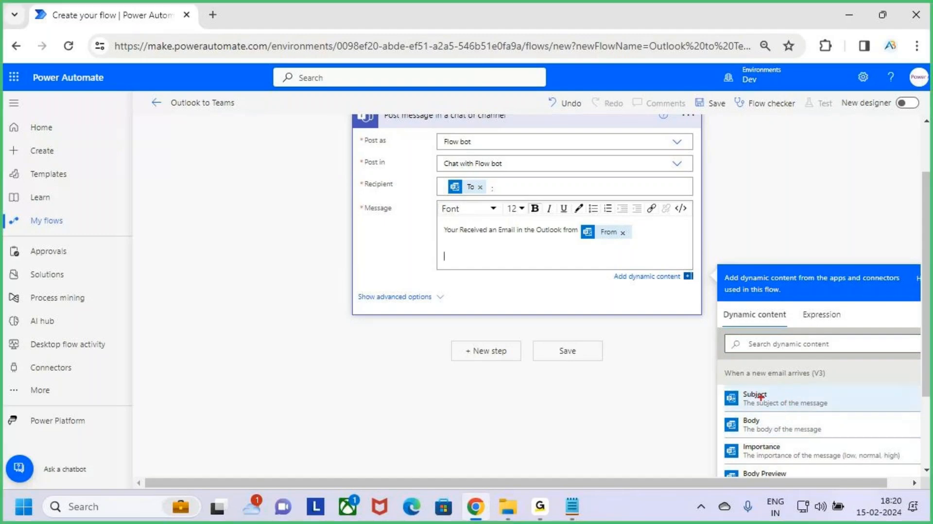
drag(740, 383, 835, 414)
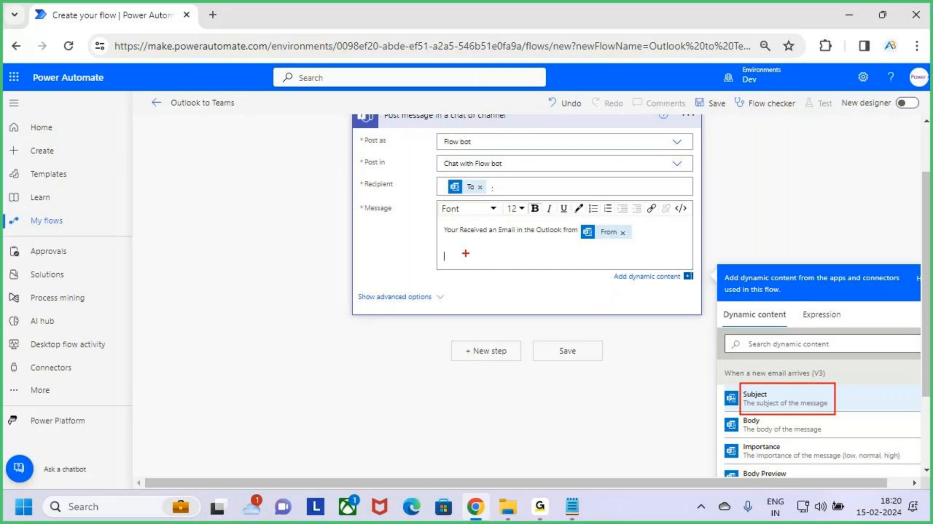
drag(444, 246, 513, 258)
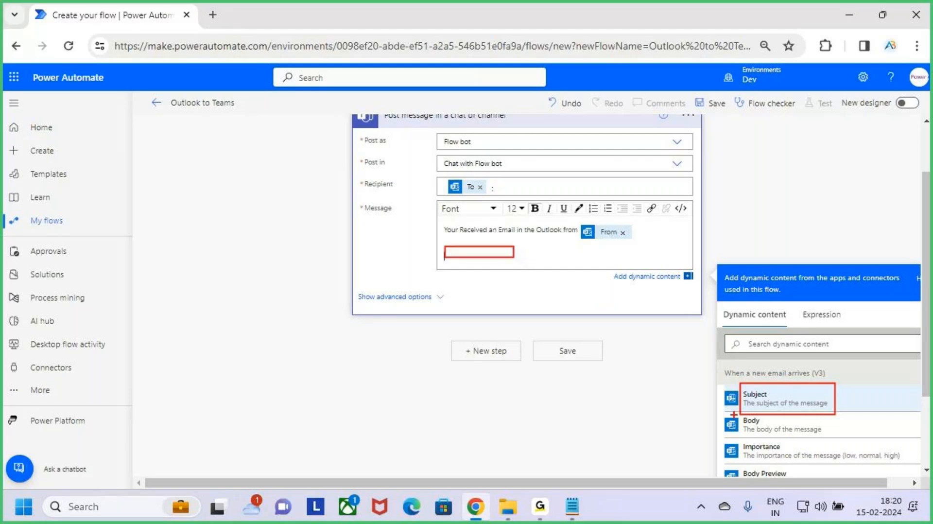
drag(736, 415, 810, 435)
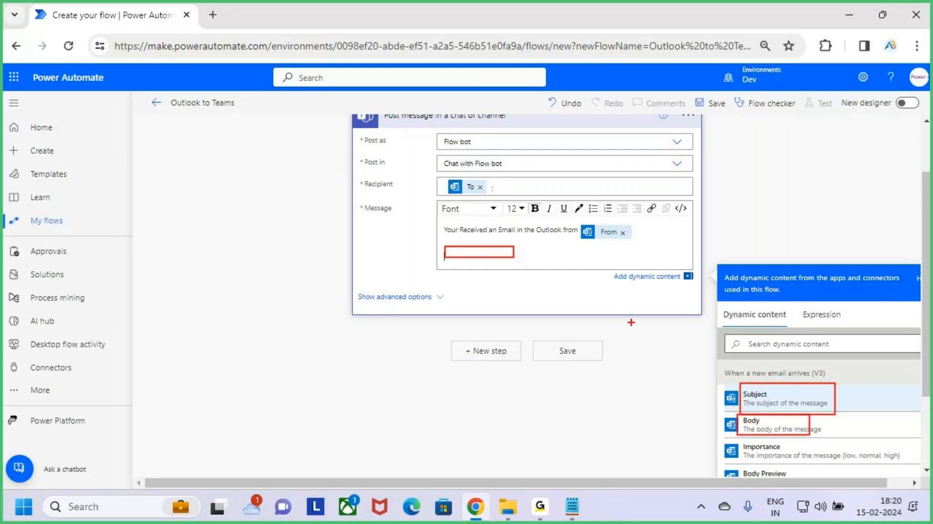
key(Escape)
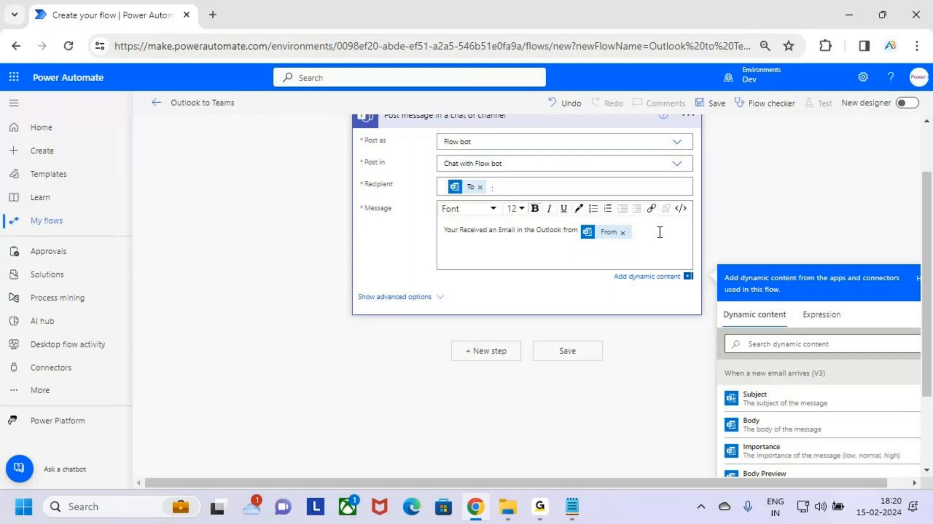
click(814, 407)
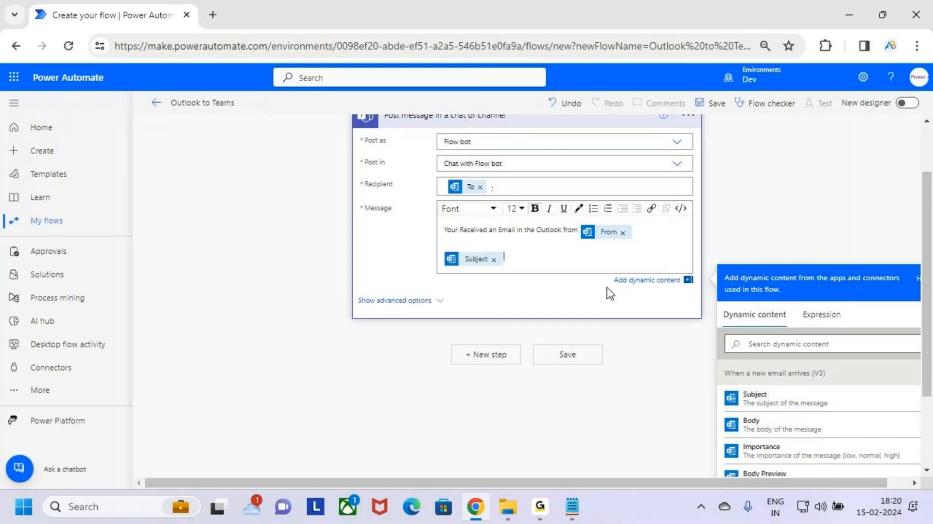
key(Return)
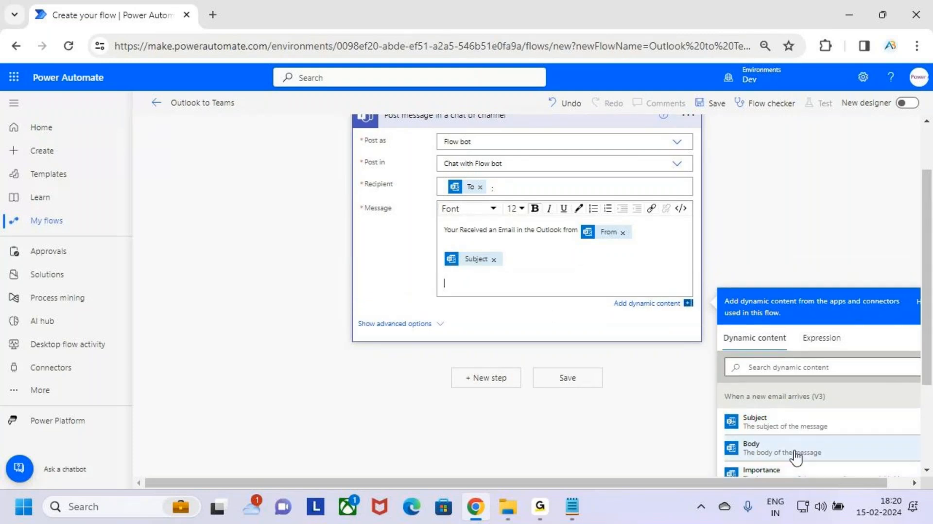
click(818, 457)
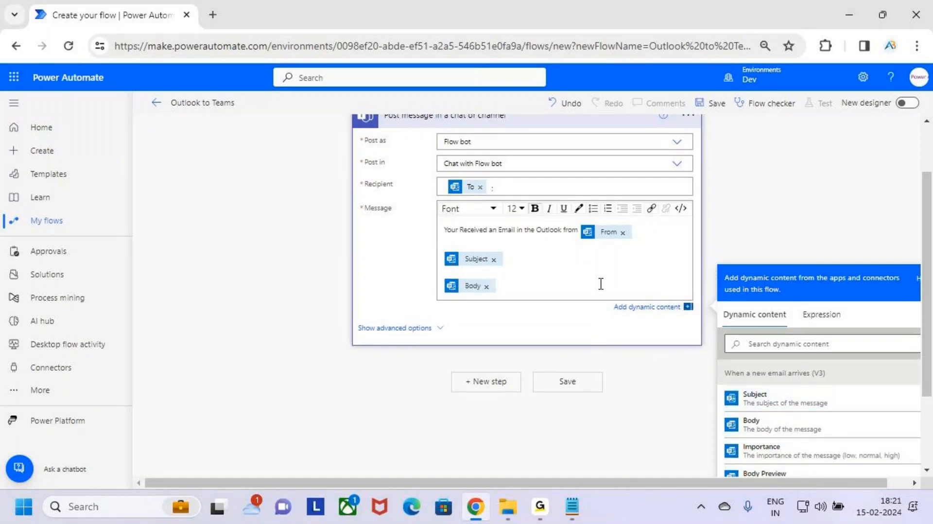
Review the trigger and the Teams action's Post as, Post in, Recipient and Message settings.
scroll(530, 308, up, 2)
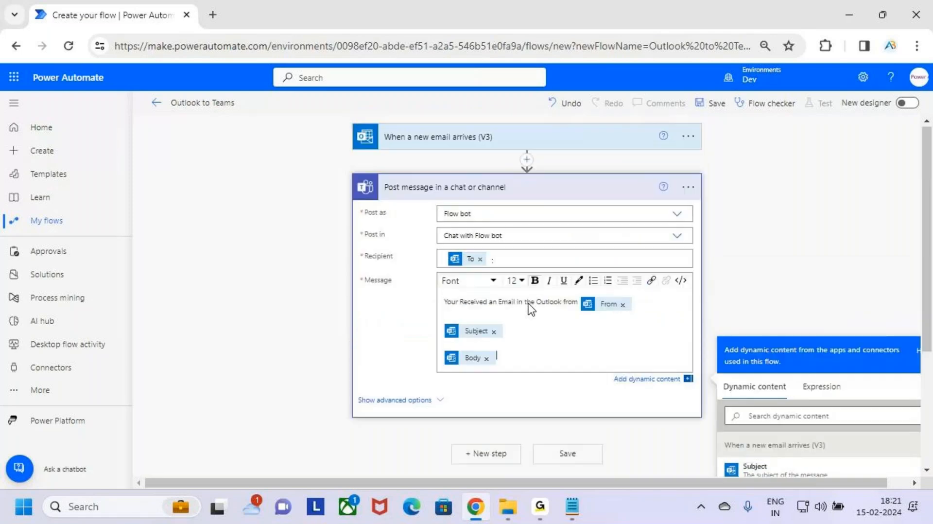
key(ctrl+2)
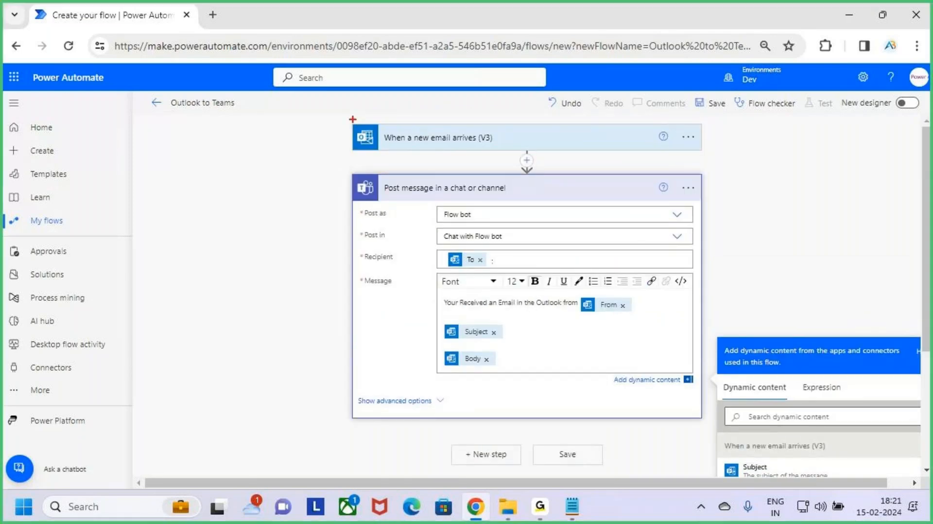
mouse_move(353, 120)
mouse_down()
mouse_move(556, 153)
mouse_move(707, 153)
mouse_up()
mouse_move(537, 90)
mouse_down()
mouse_move(537, 118)
mouse_move(548, 109)
mouse_move(525, 129)
mouse_up()
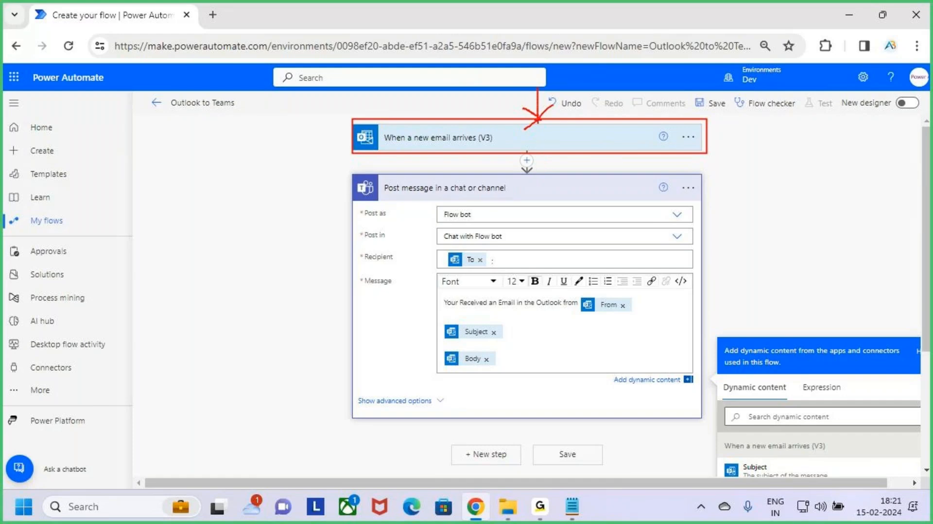
drag(554, 105, 534, 126)
drag(545, 161, 540, 183)
drag(478, 214, 497, 203)
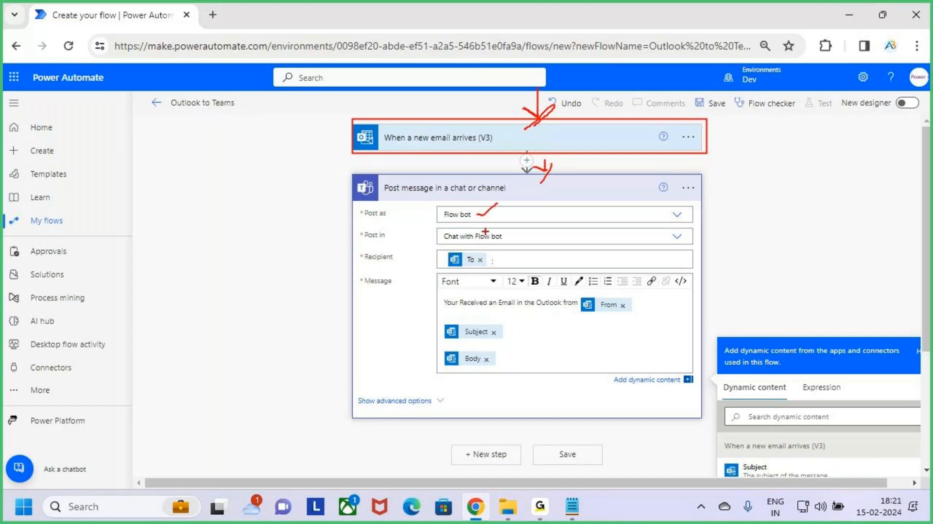
drag(454, 245, 484, 244)
drag(369, 290, 631, 316)
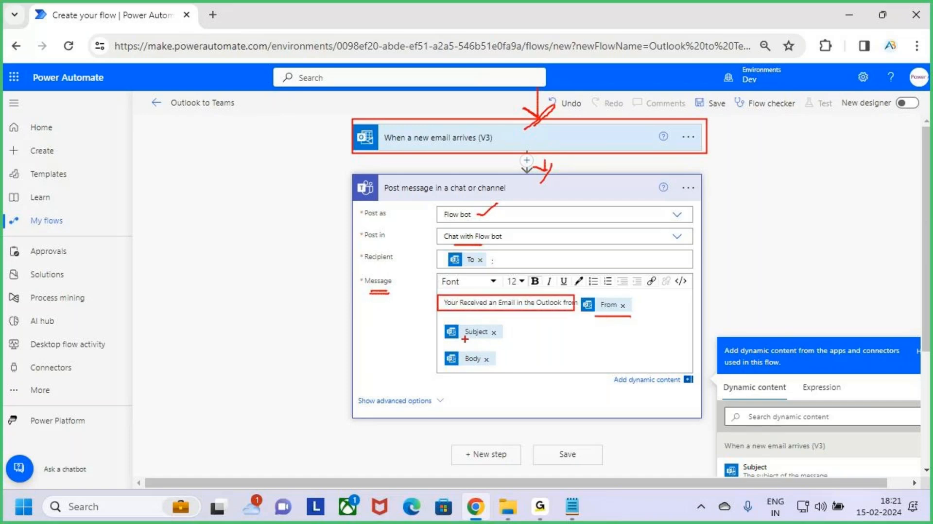
drag(461, 339, 487, 339)
key(Escape)
drag(516, 339, 436, 332)
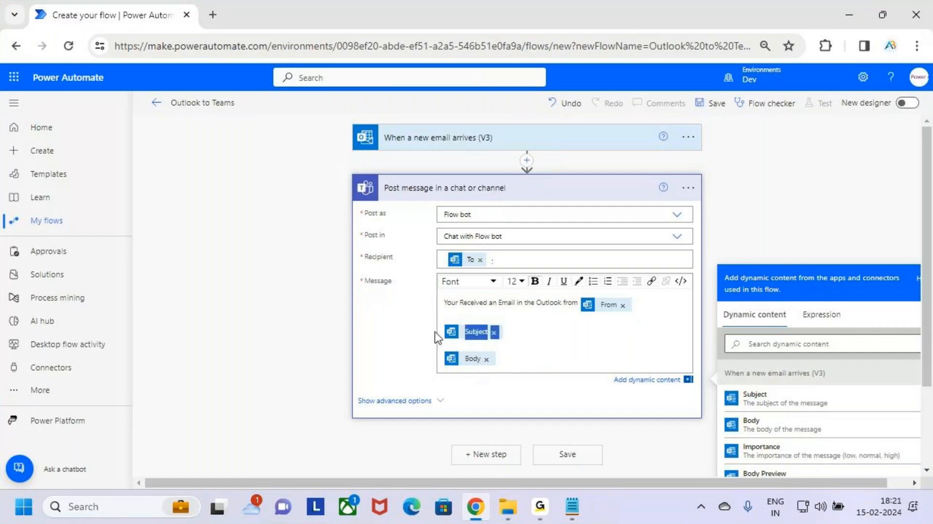
drag(532, 333, 441, 332)
click(539, 346)
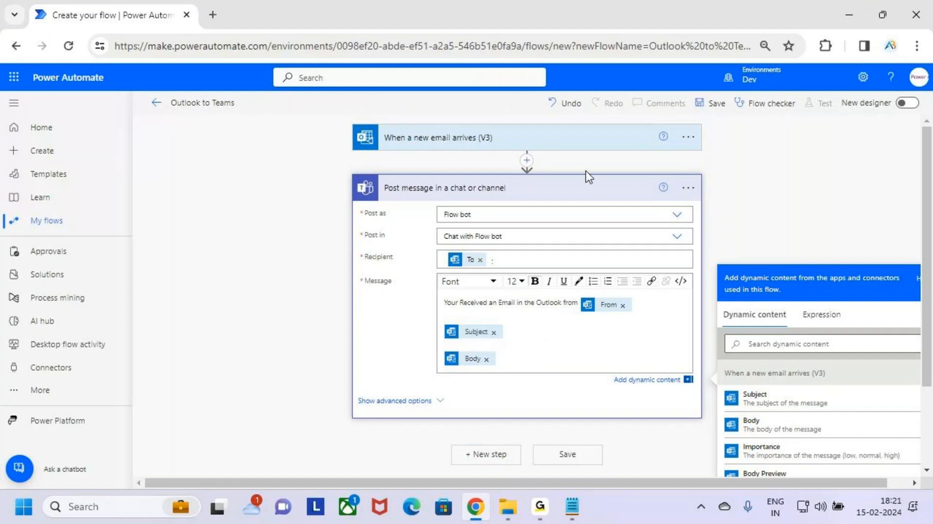
Collapse the Teams action and review the two-step flow from email trigger to Teams post.
click(585, 191)
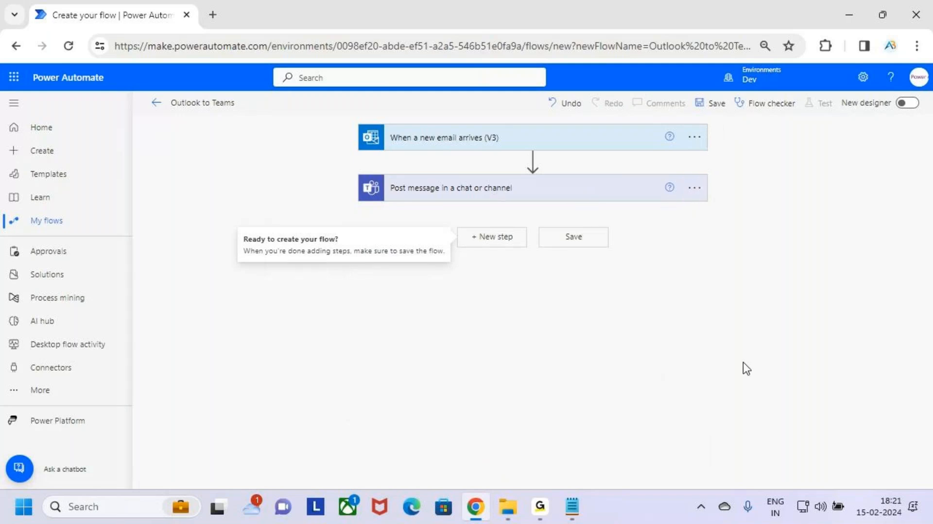
key(ctrl+2)
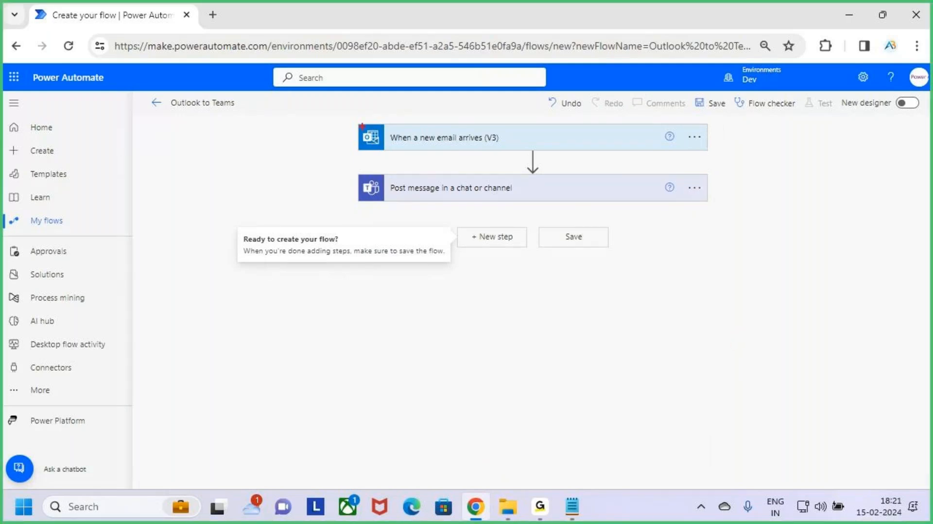
mouse_move(354, 121)
mouse_down()
mouse_move(648, 158)
mouse_move(711, 156)
mouse_up()
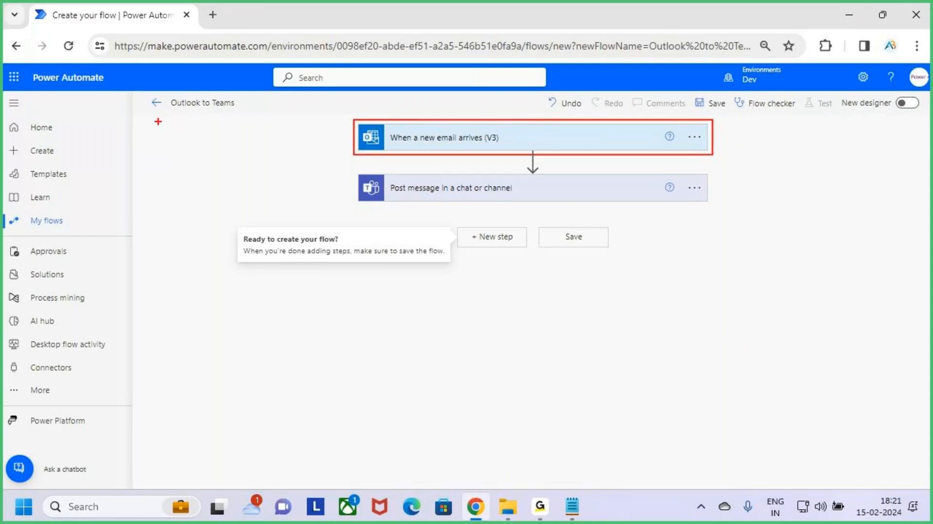
drag(163, 88, 256, 118)
mouse_move(514, 90)
mouse_down()
mouse_move(506, 110)
mouse_move(525, 117)
mouse_up()
drag(530, 107, 508, 128)
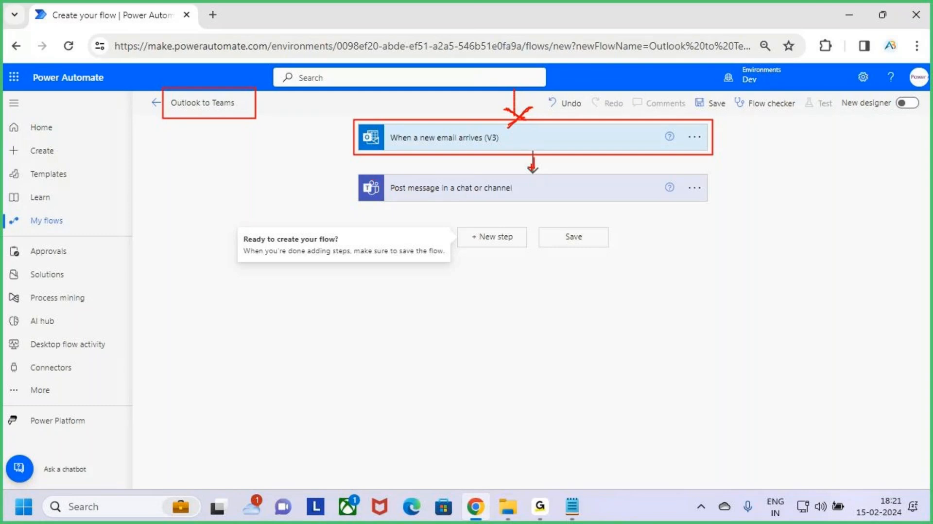
drag(533, 166, 547, 167)
drag(546, 170, 535, 176)
key(Escape)
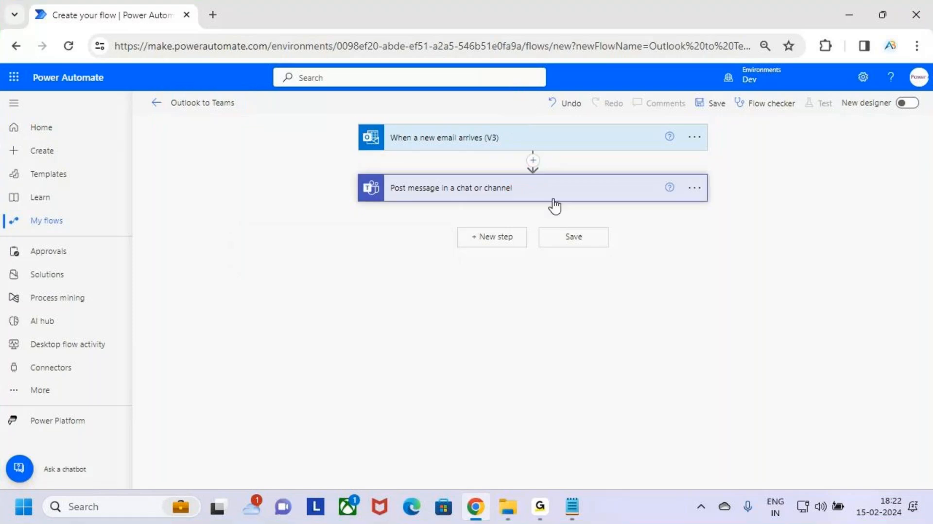
Expand the Teams action again and review its message text.
click(554, 199)
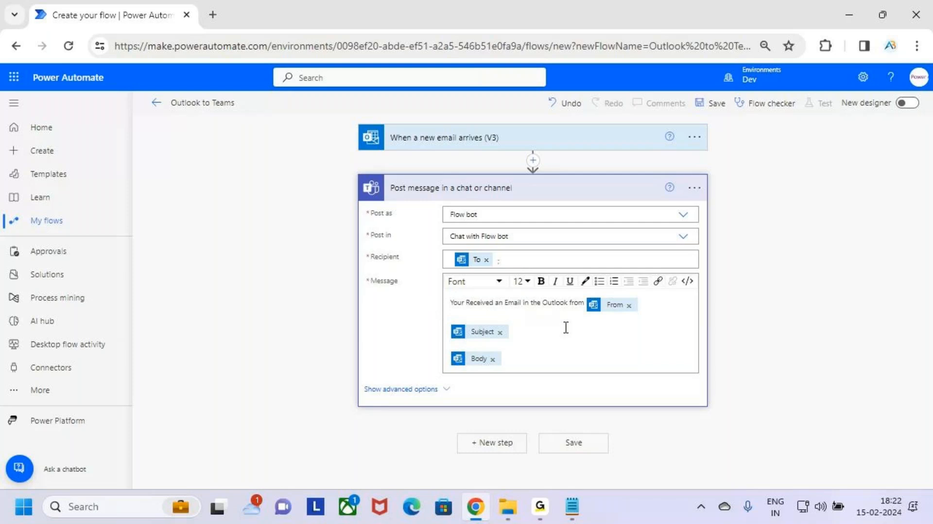
drag(477, 303, 566, 304)
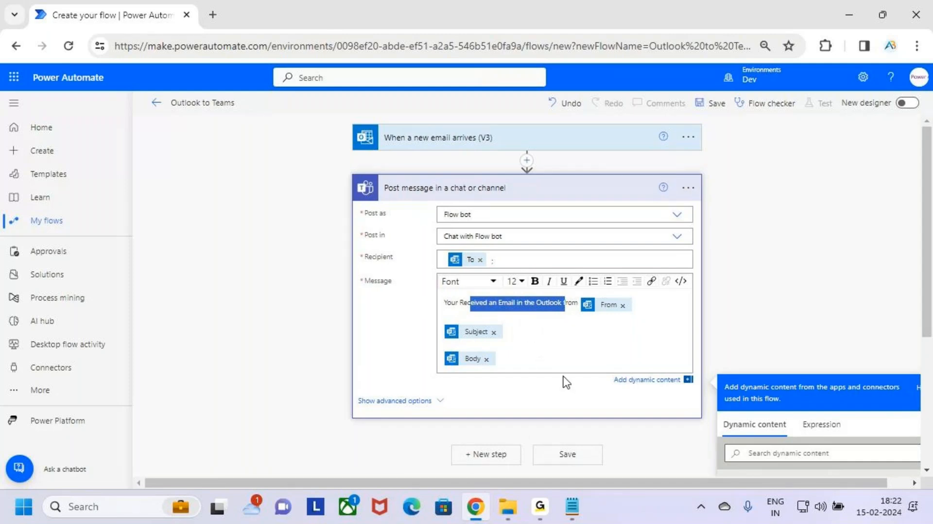
click(529, 336)
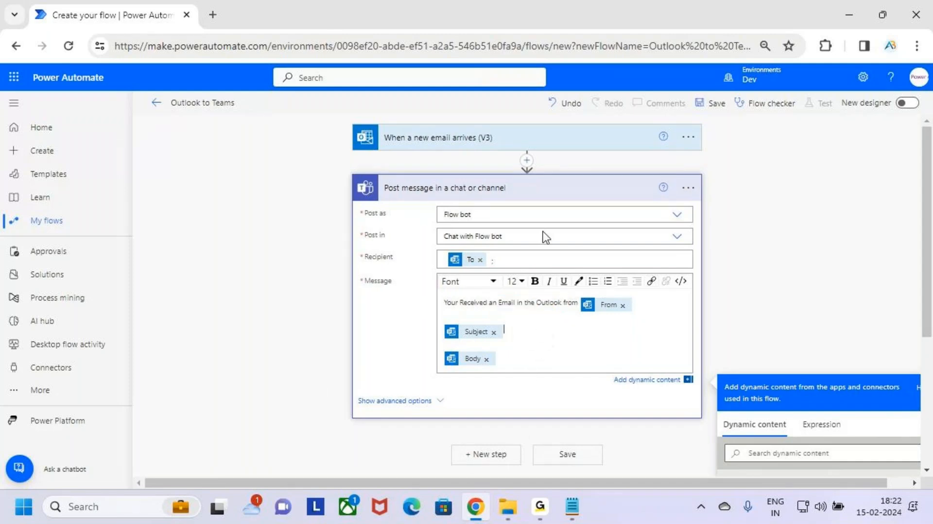
Collapse the Teams action and save the flow.
click(611, 191)
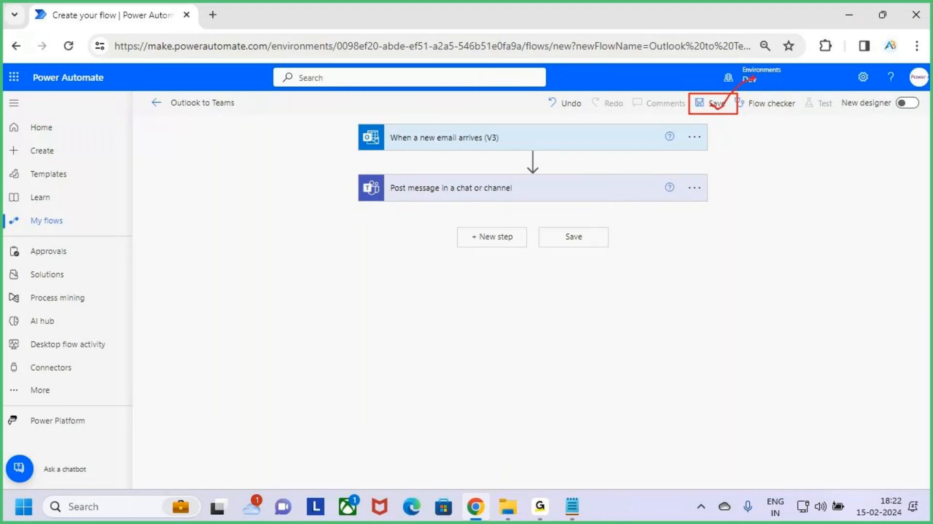
click(716, 104)
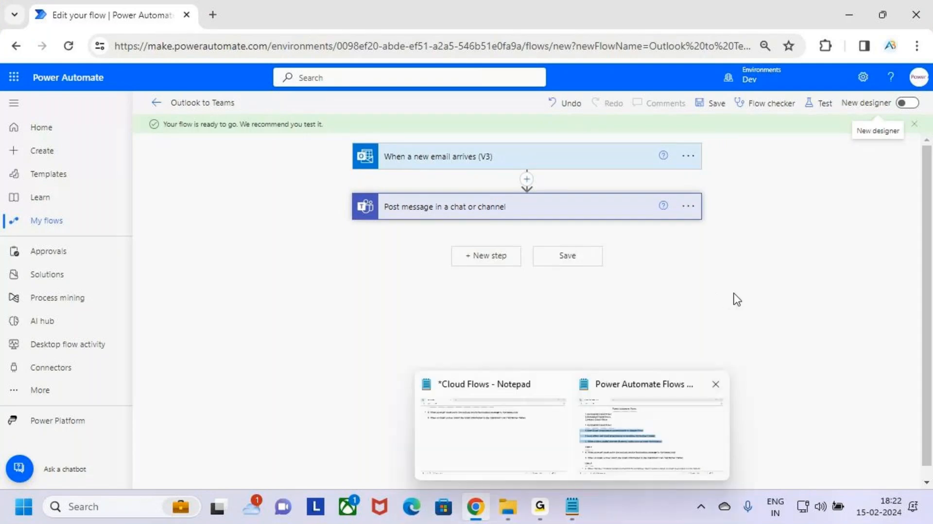
key(ctrl+2)
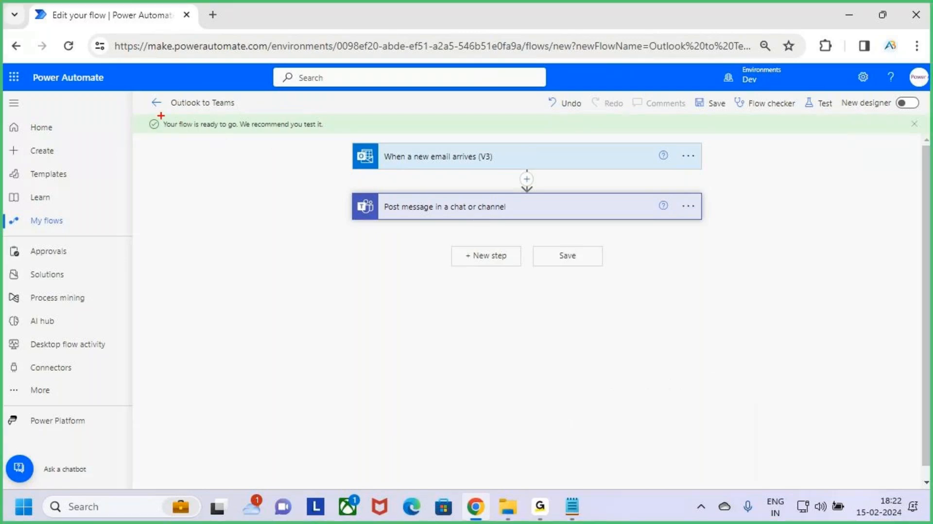
mouse_move(156, 113)
mouse_down()
mouse_move(267, 139)
mouse_move(346, 140)
mouse_up()
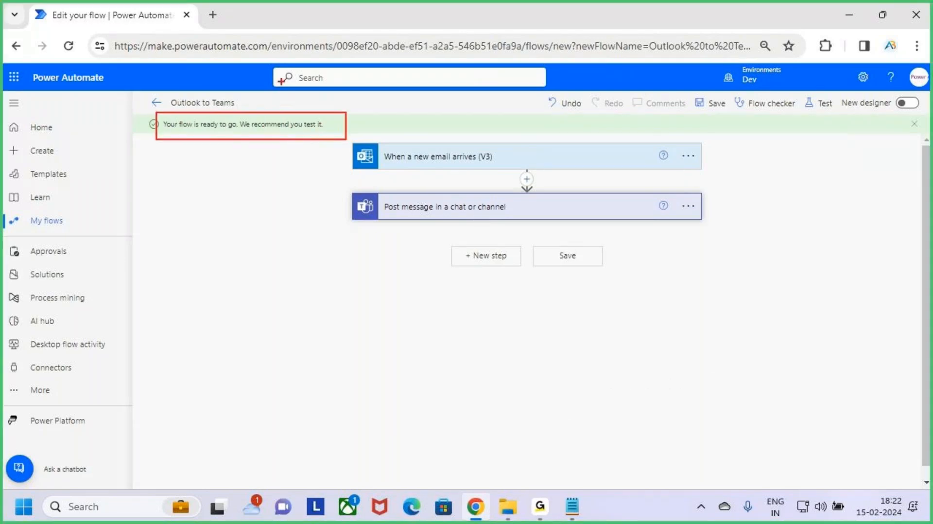
mouse_move(282, 81)
mouse_down()
mouse_move(284, 108)
mouse_move(294, 102)
mouse_up()
key(Escape)
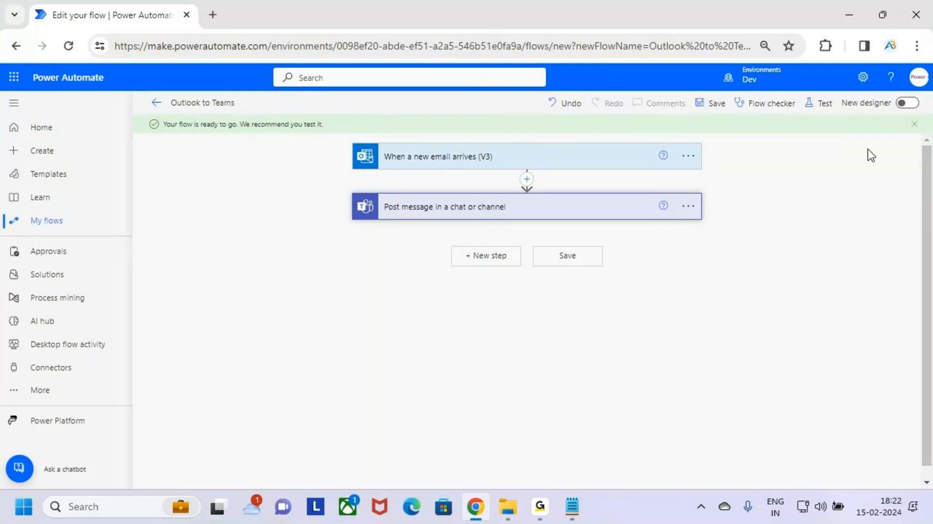
drag(796, 92, 842, 116)
drag(844, 72, 825, 108)
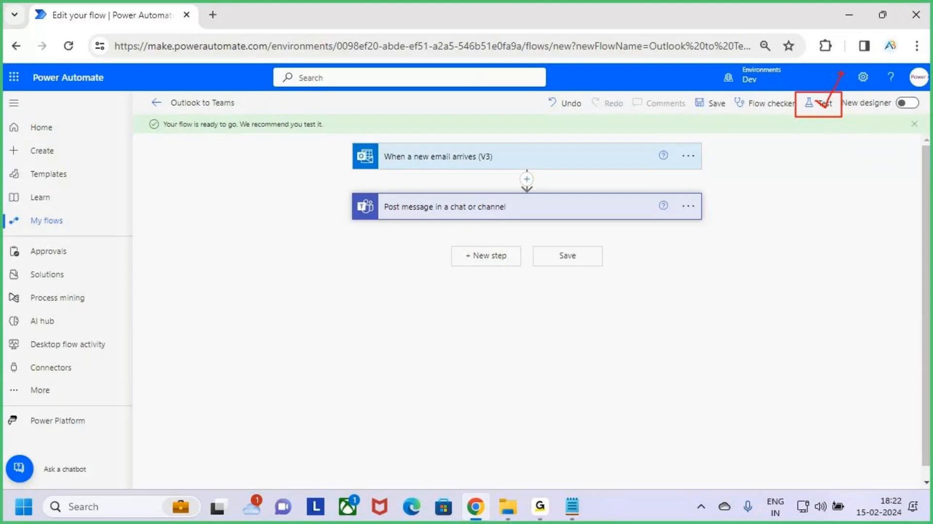
key(Escape)
Start a test of the flow with the manual option, triggered by sending a new email.
click(821, 104)
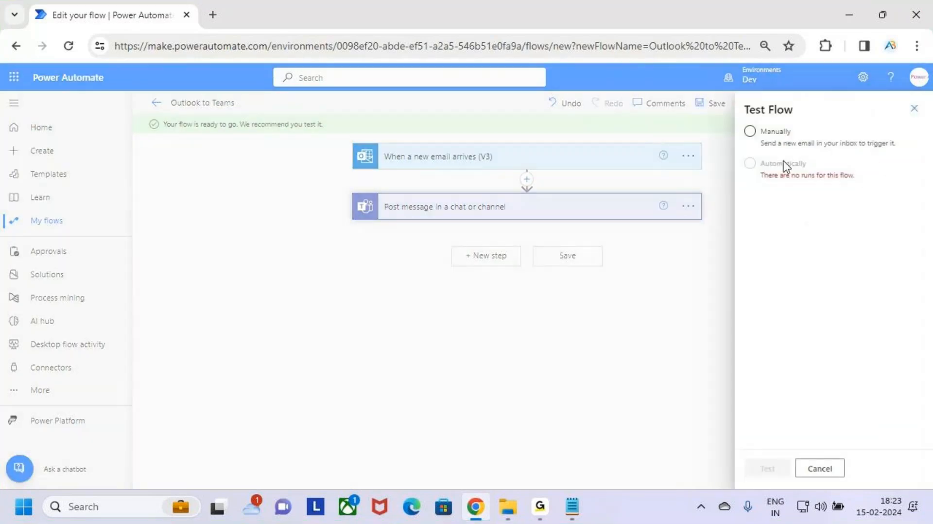
click(804, 147)
click(776, 139)
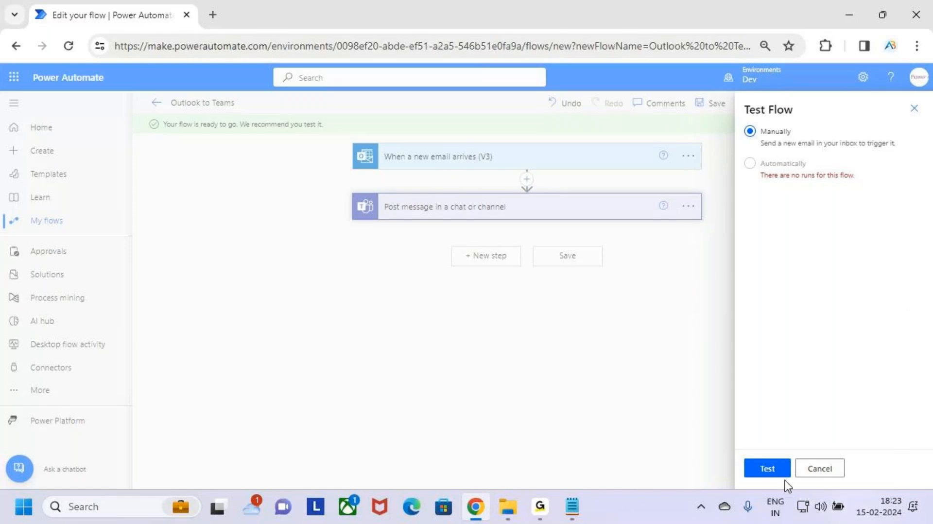
click(774, 473)
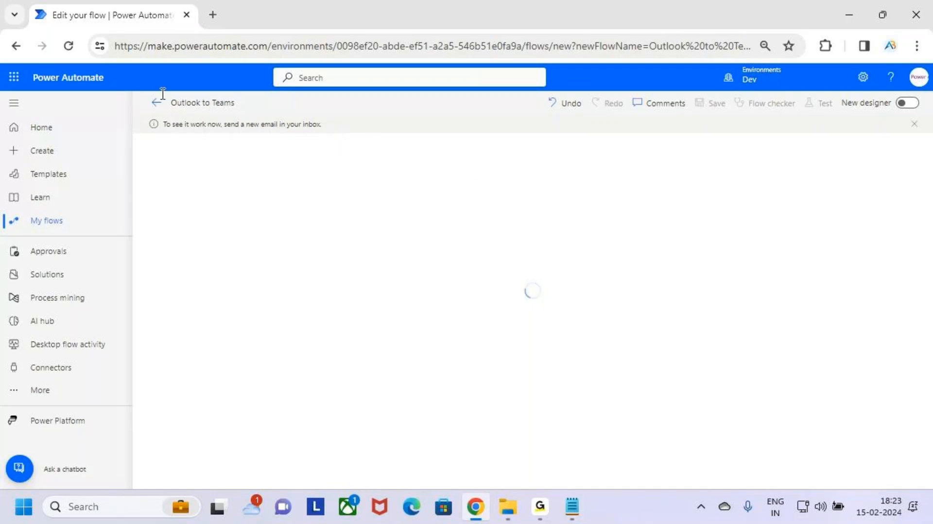
Open Gmail in a new tab and compose a full-size message addressed to the Outlook account's e-mail address.
click(211, 15)
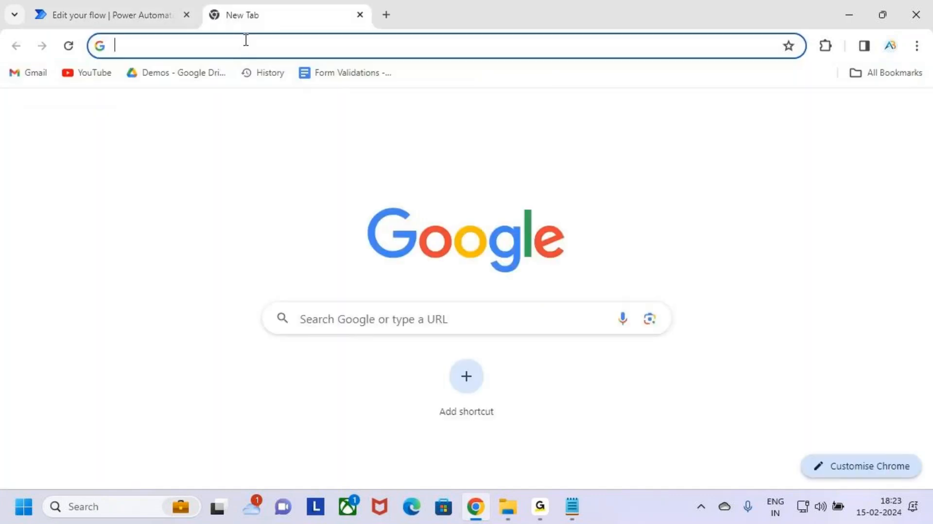
click(800, 115)
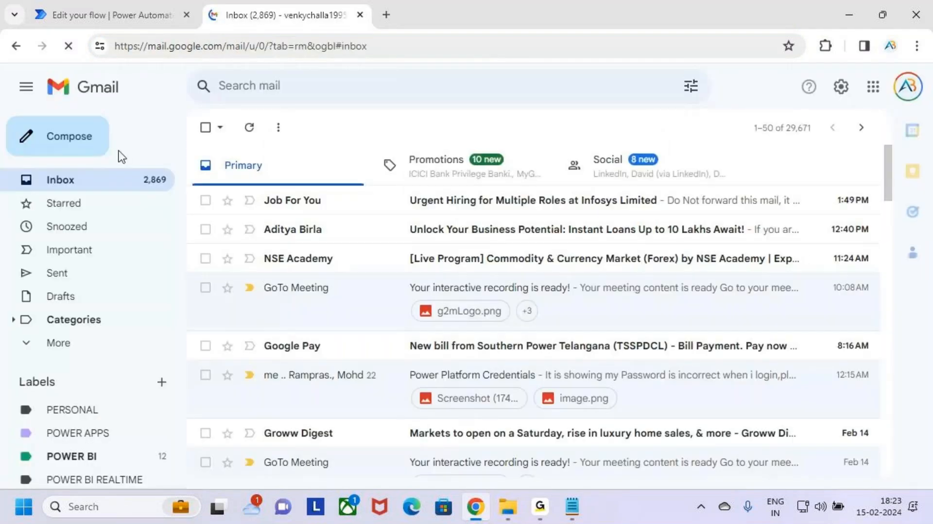
click(96, 148)
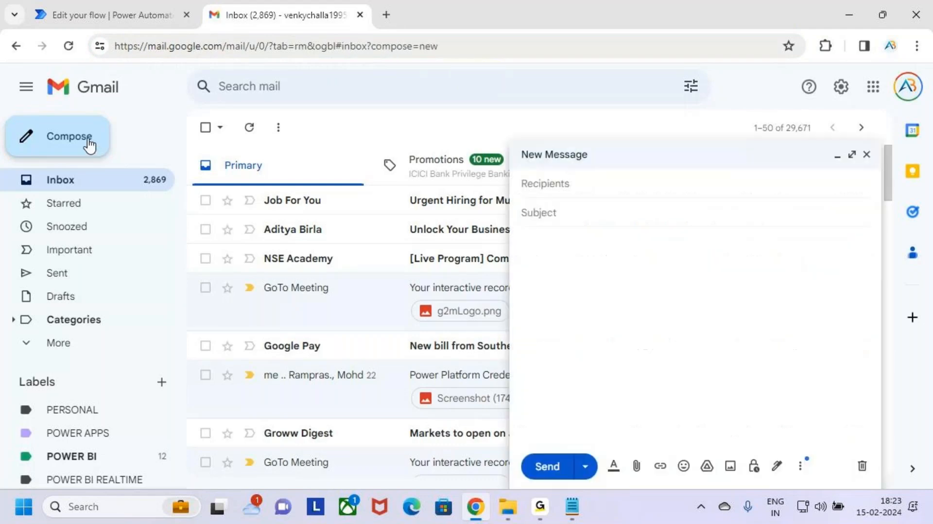
click(852, 154)
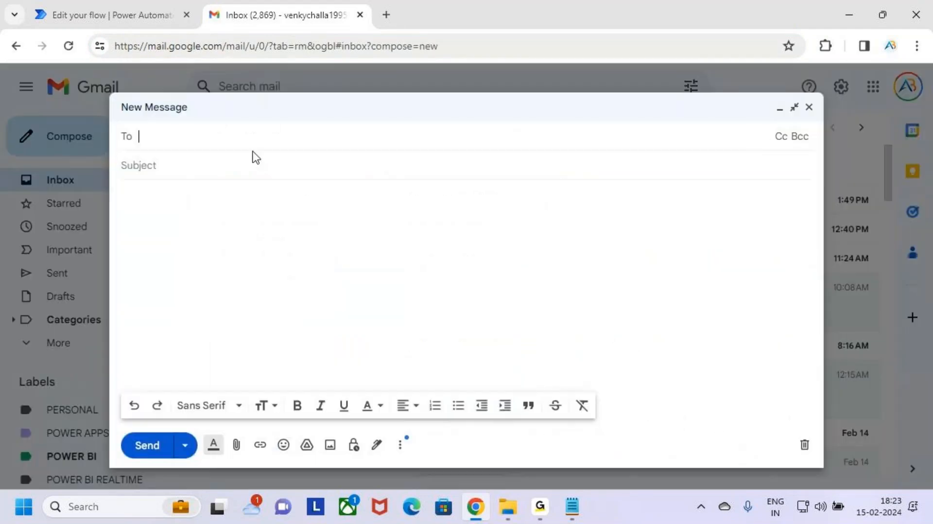
text(user)
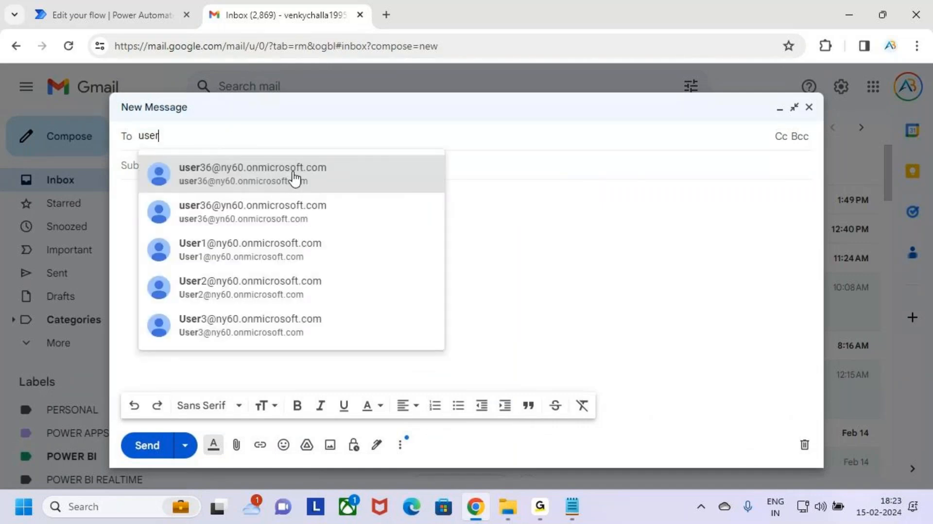
mouse_move(294, 178)
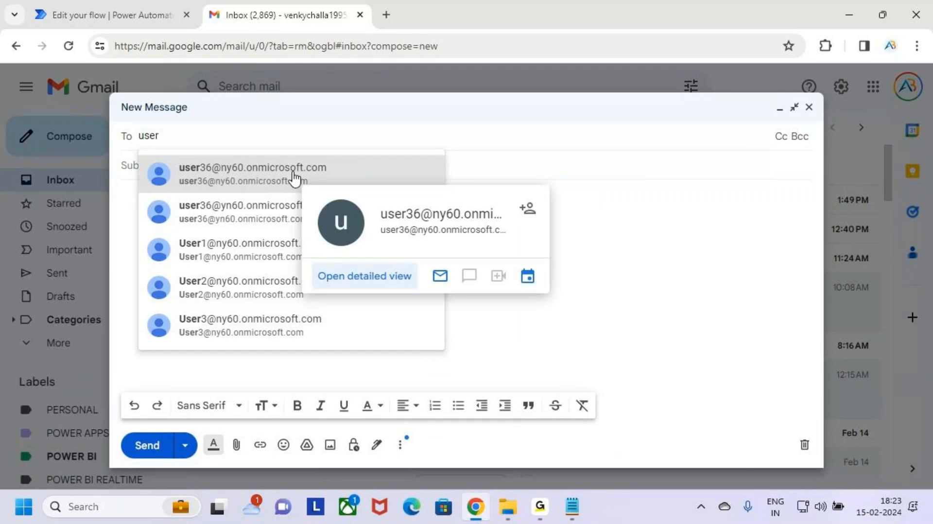
click(266, 178)
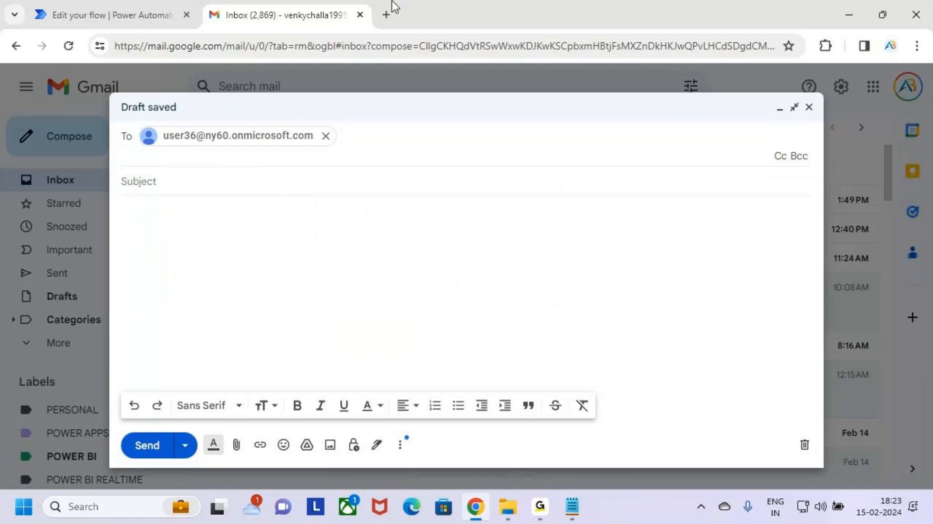
Enter the subject "Test the Power Automate Flows" for the test email.
click(146, 15)
click(922, 77)
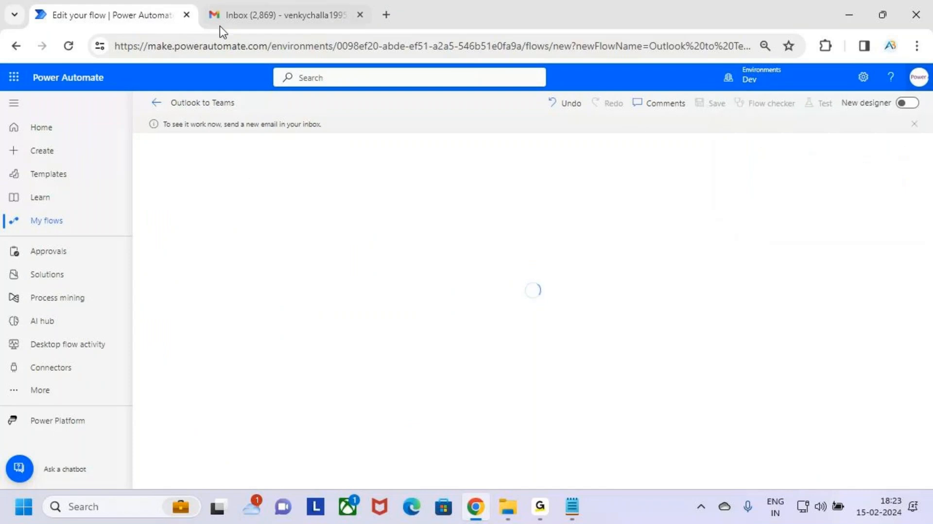
click(252, 15)
click(226, 179)
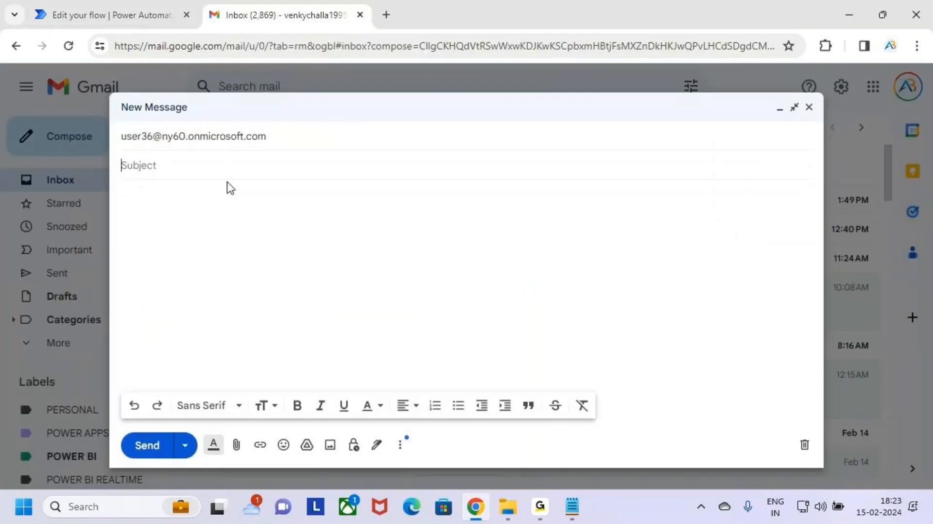
text(Test the Power Aut)
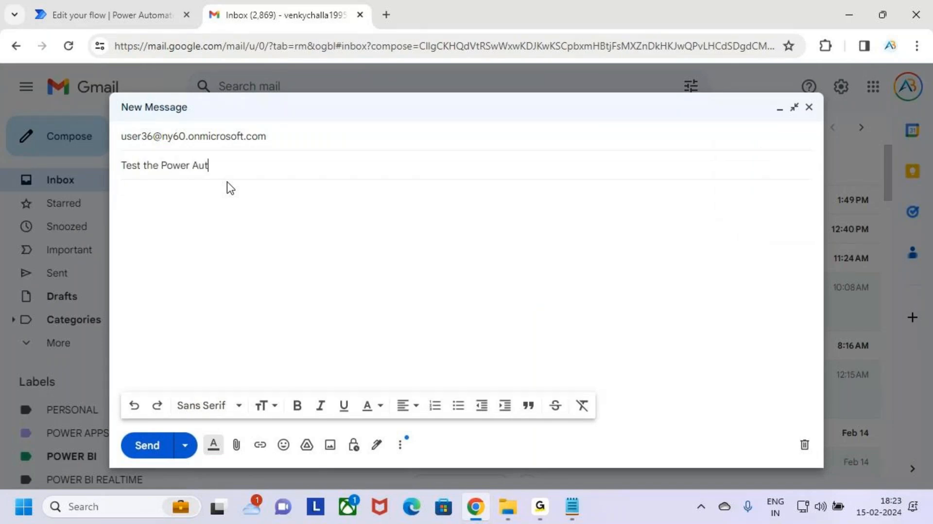
text(omate Flows)
Start the message body with a greeting to the recipient by name, followed by a blank line.
click(239, 205)
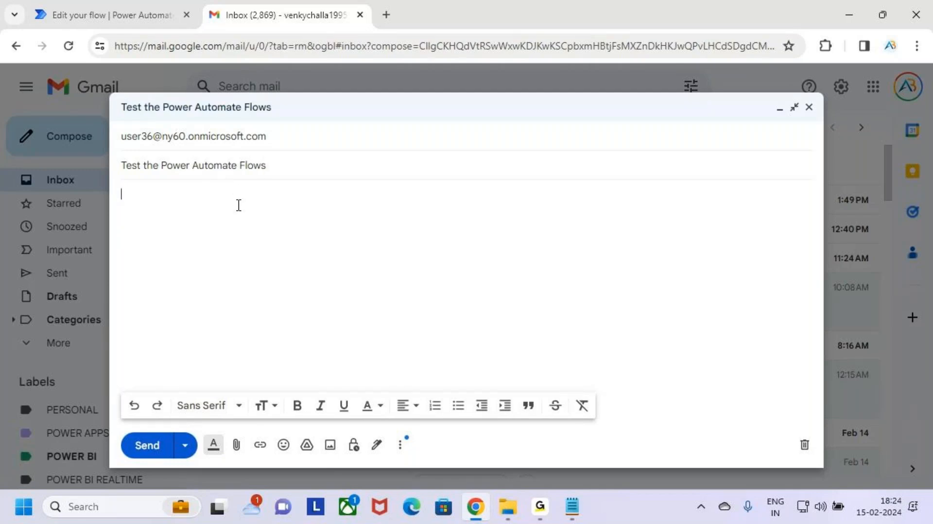
text(Hii A)
click(539, 507)
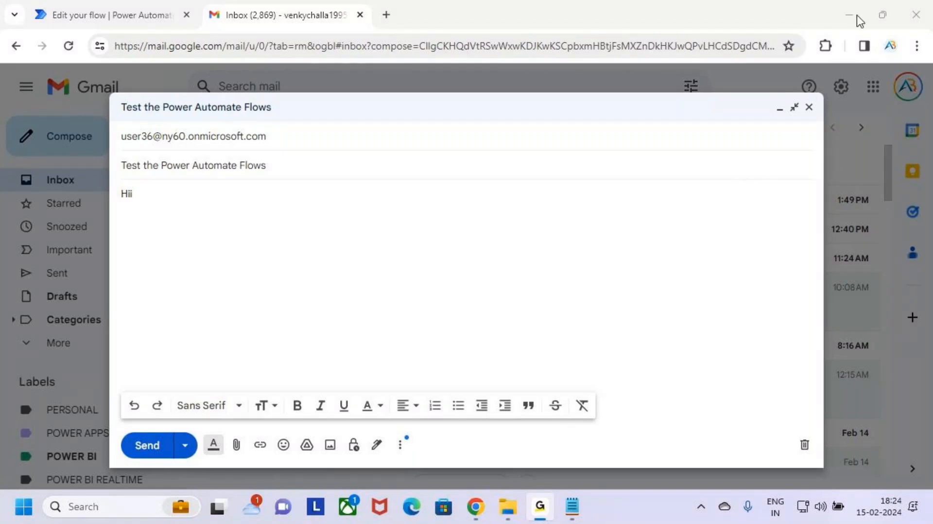
click(194, 210)
text(Ar)
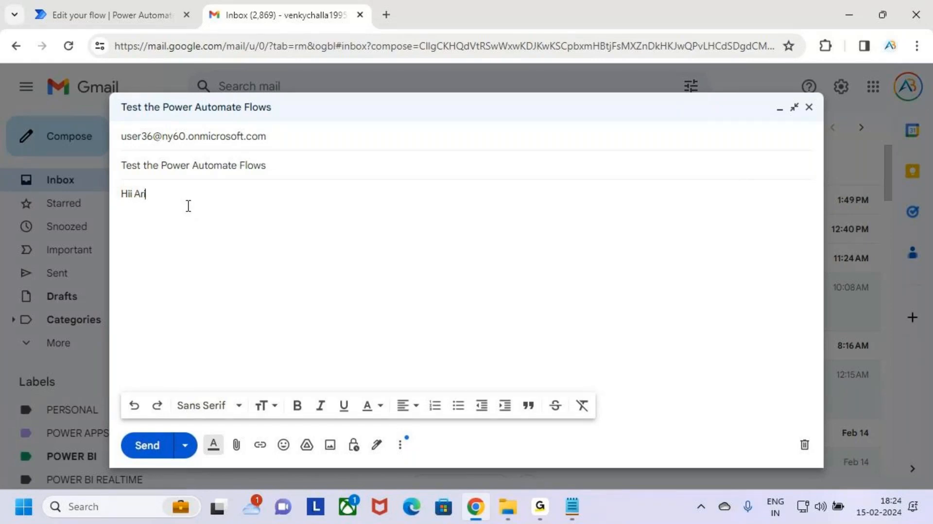
text(i=vindh)
drag(175, 194, 148, 195)
key(BackSpace)
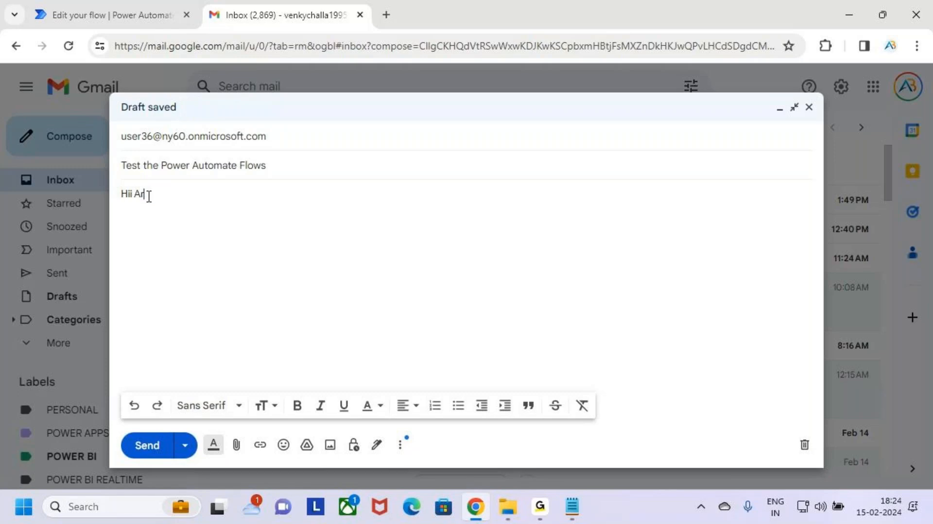
text(vindh)
key(Return)
key(Return)
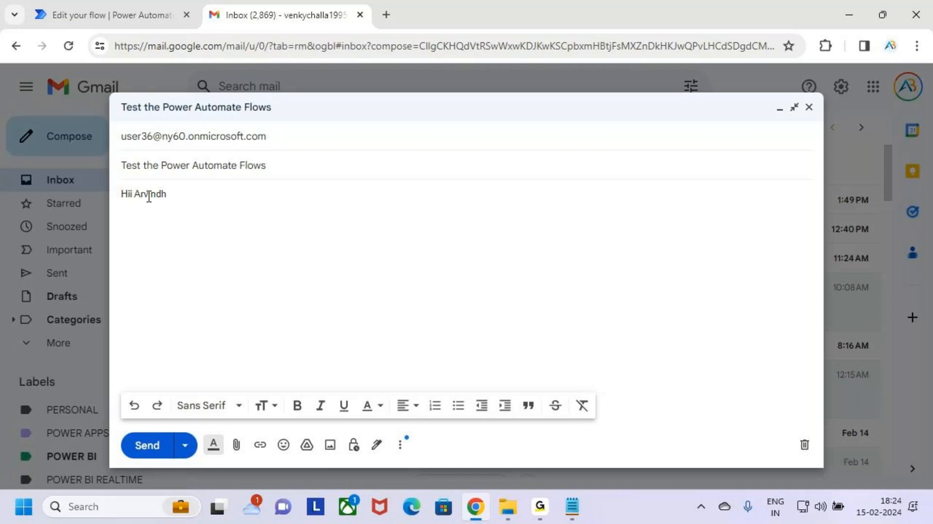
Copy the subject line and paste it as the main text of the message body.
drag(278, 165, 105, 168)
key(ctrl+c)
click(182, 243)
key(ctrl+v)
key(Return)
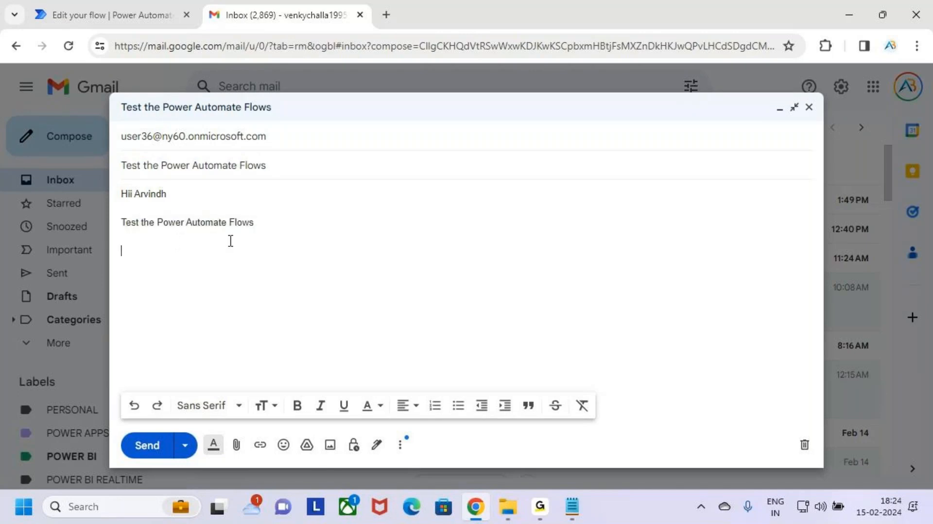
Add a "Thanks" sign-off followed by the sender's full name at the end of the body.
text(Thanks)
text(Venky)
text(ak)
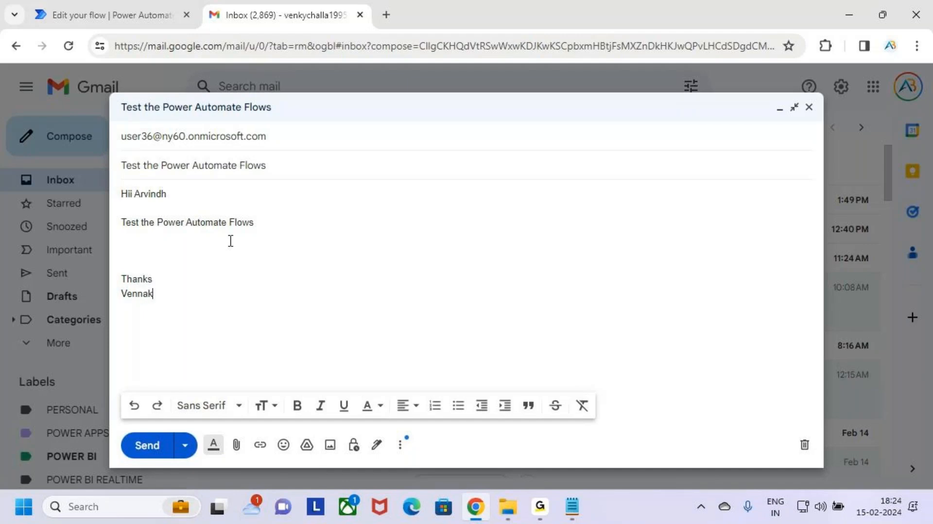
text(atesarlu Chlla)
Send the test email.
drag(243, 300, 118, 199)
click(257, 294)
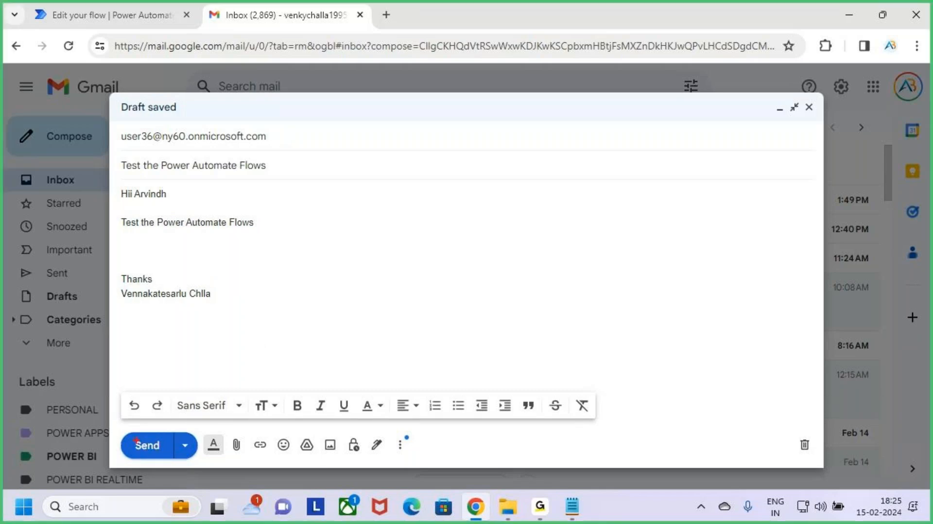
click(374, 239)
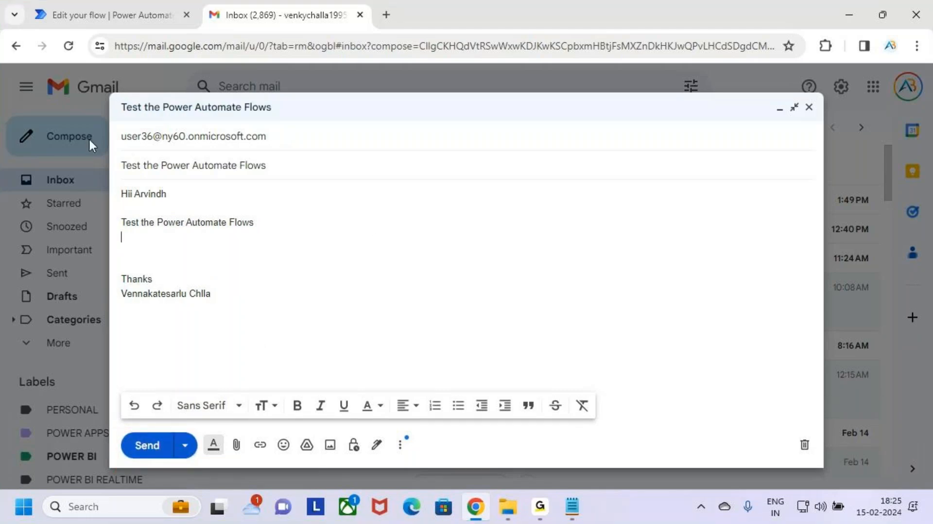
click(147, 446)
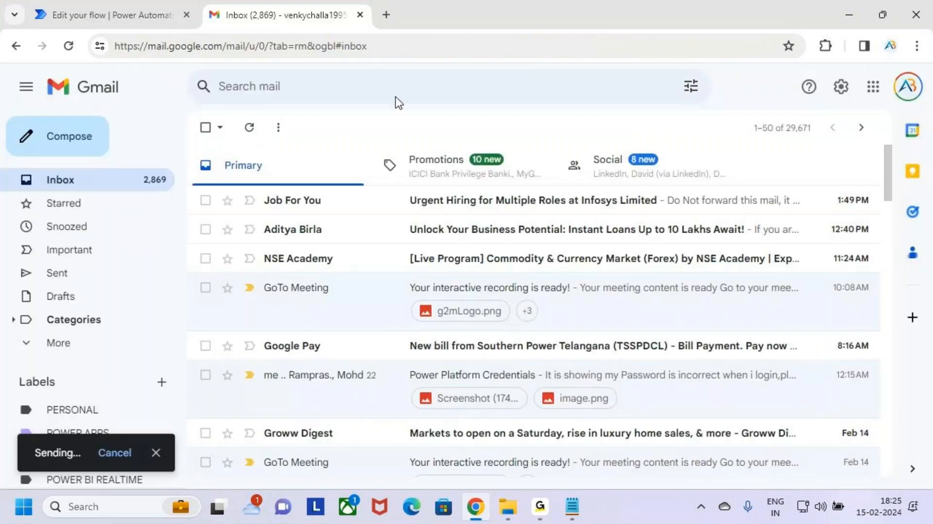
Open Outlook from the app launcher in a new tab and check its inbox for the test email.
click(112, 14)
click(13, 77)
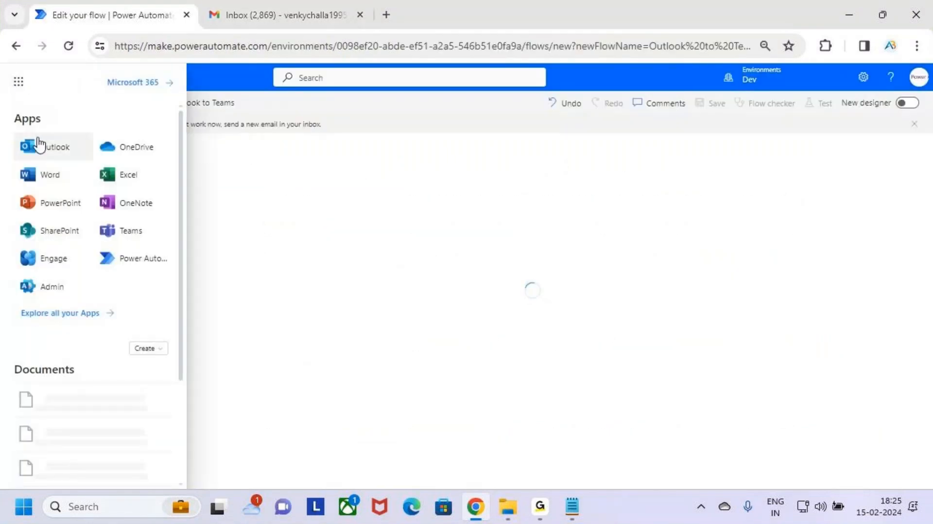
click(39, 145)
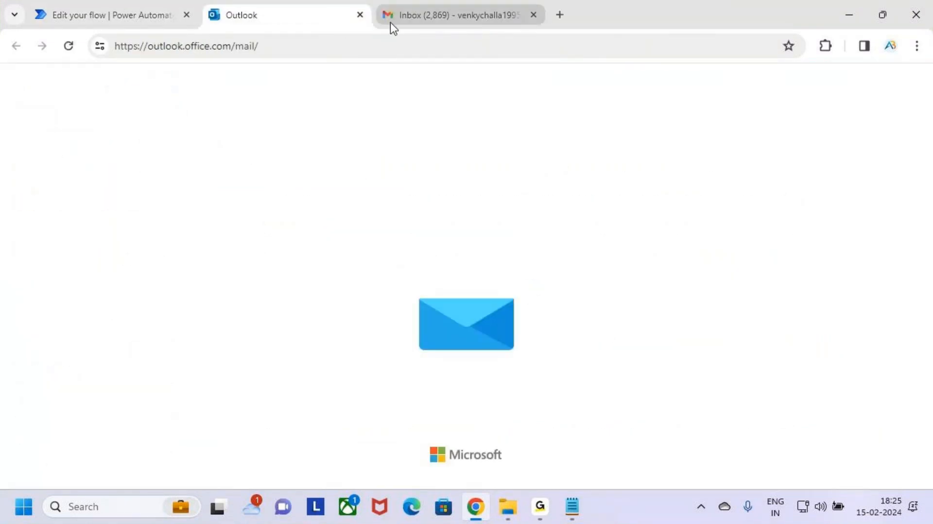
click(118, 6)
click(16, 79)
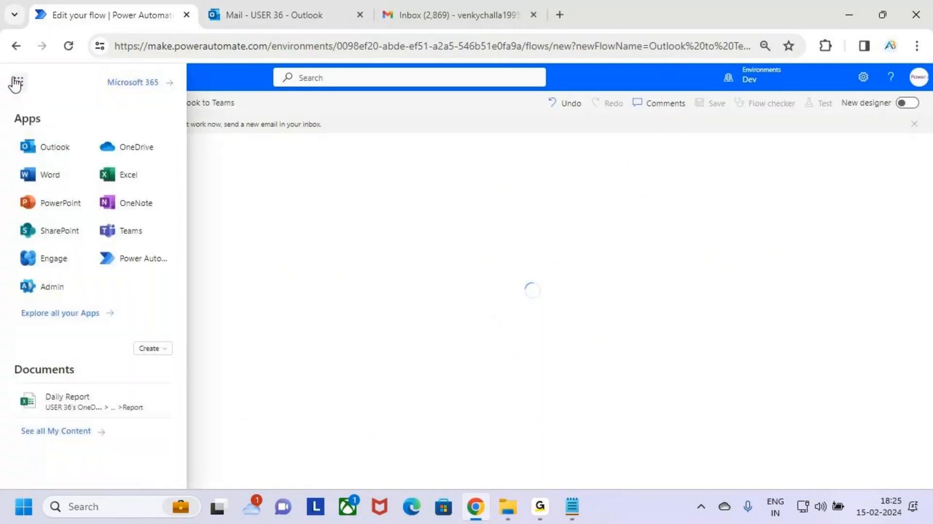
click(455, 202)
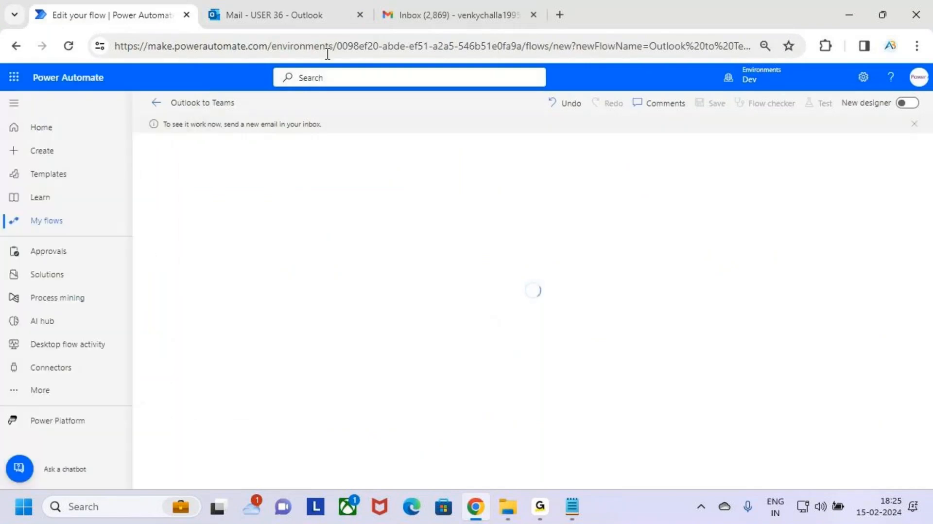
click(320, 9)
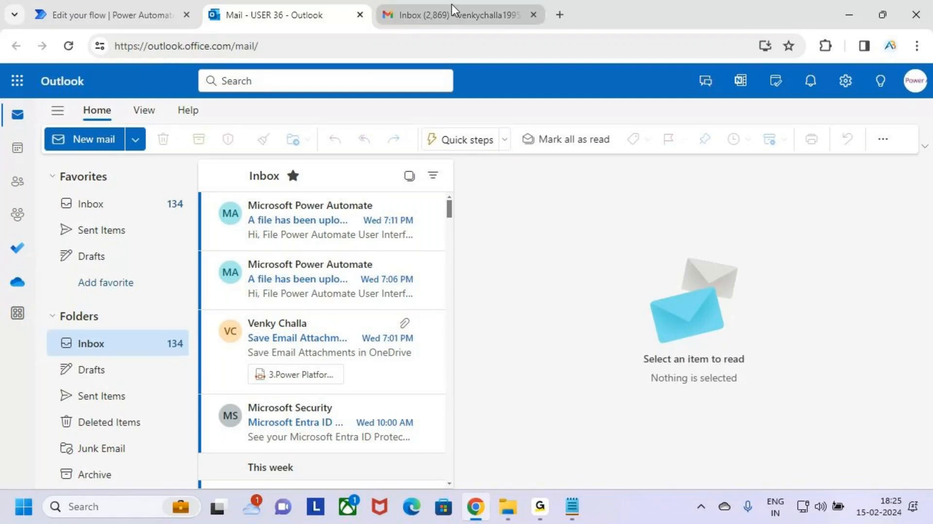
click(34, 2)
click(274, 1)
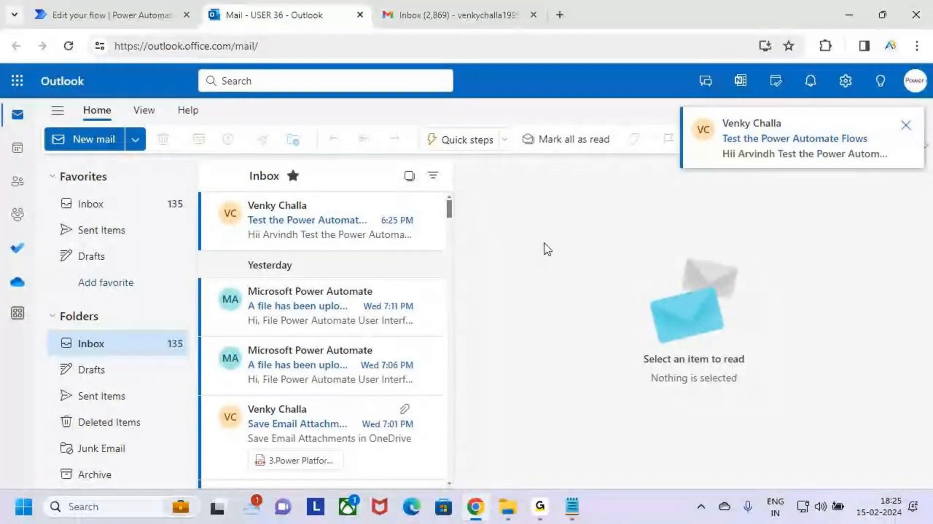
Open the test email in the Outlook inbox and read its subject and body.
key(ctrl+2)
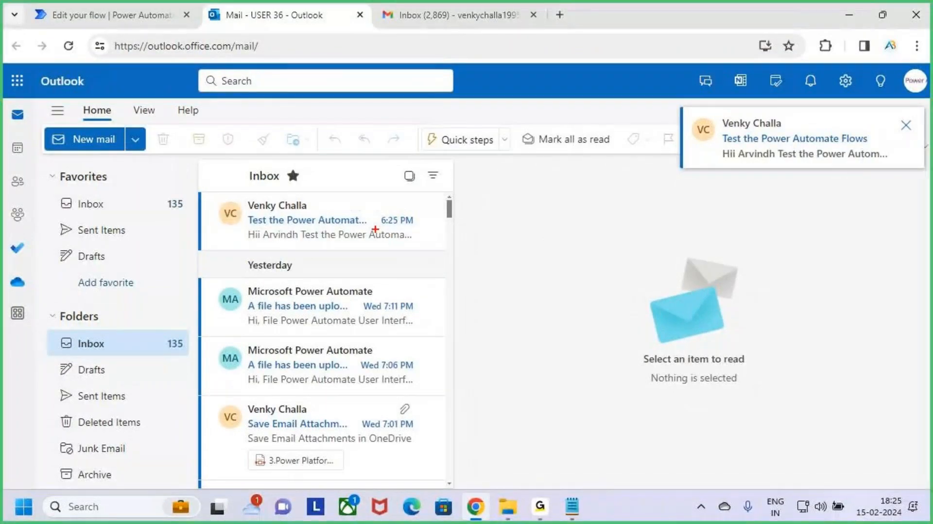
drag(375, 229, 416, 229)
key(Escape)
click(323, 230)
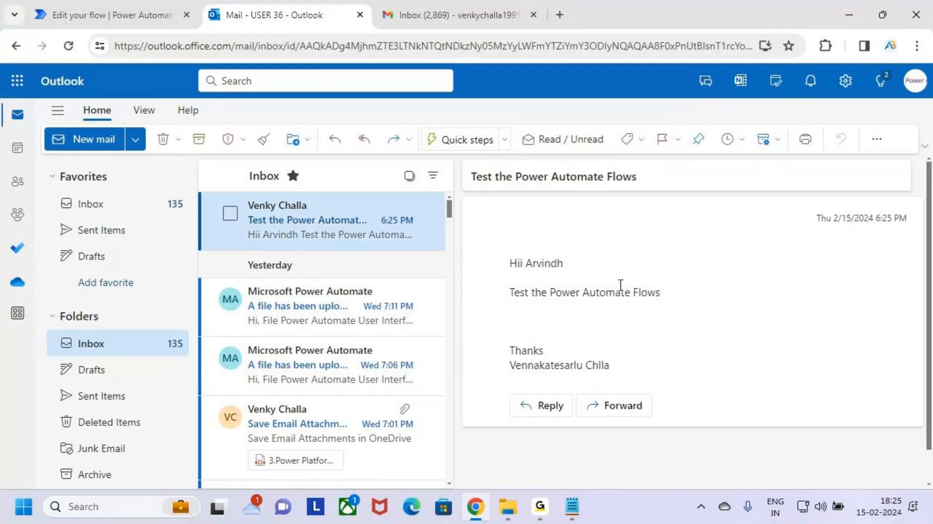
key(ctrl+2)
mouse_move(497, 263)
mouse_down()
mouse_move(694, 324)
mouse_move(706, 324)
mouse_move(762, 268)
mouse_up()
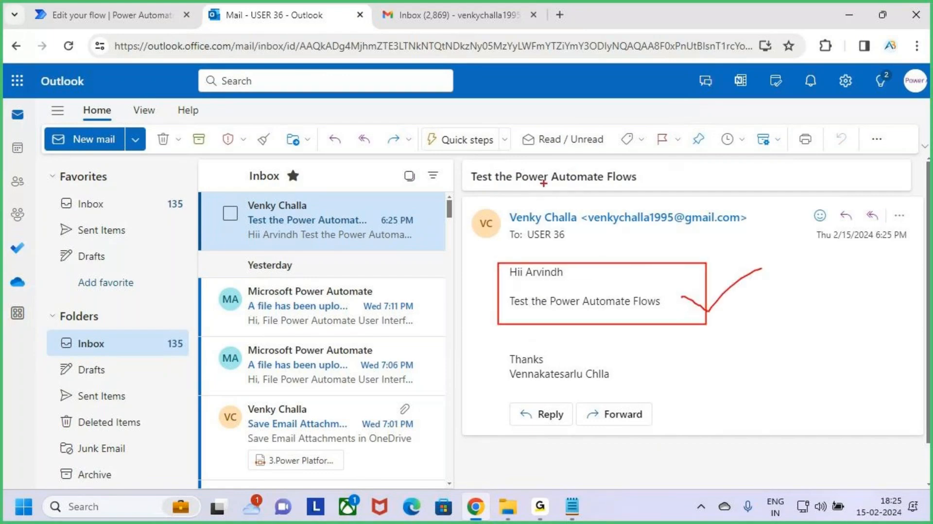
drag(465, 169, 659, 194)
key(Escape)
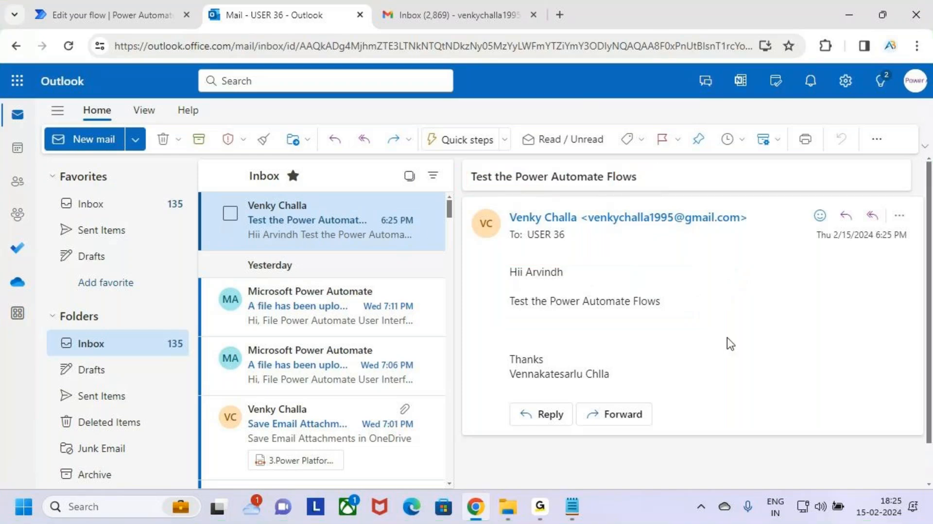
Switch to the Power Automate tab and check the run history of the Outlook to Teams flow.
click(102, 6)
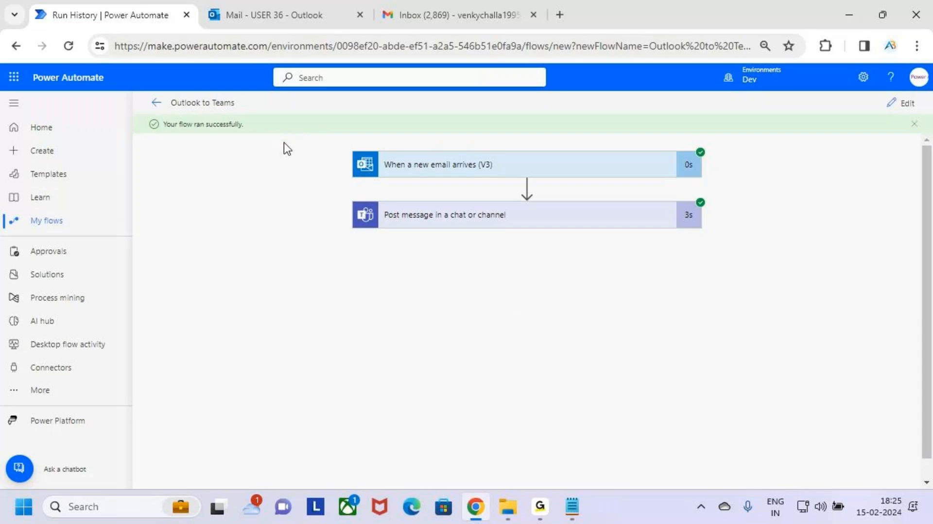
key(ctrl+2)
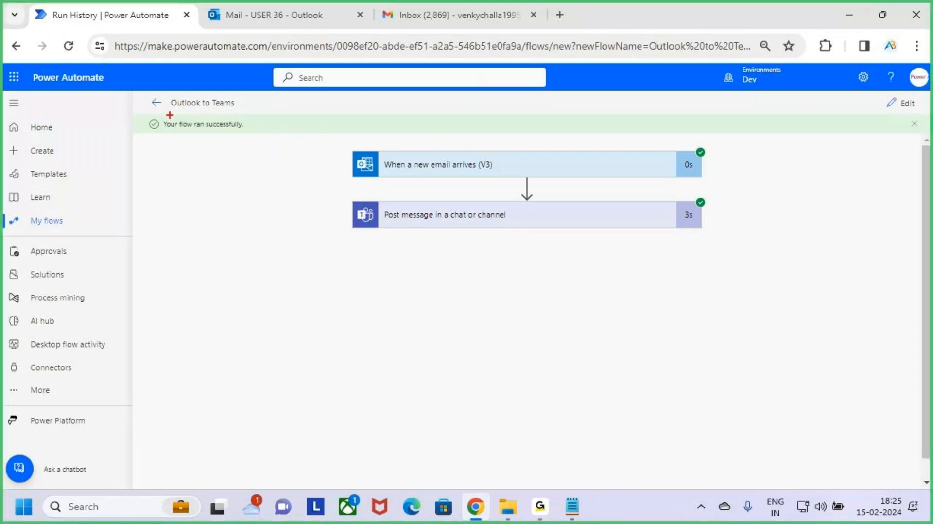
mouse_move(156, 112)
mouse_down()
mouse_move(245, 145)
mouse_move(266, 140)
mouse_move(286, 105)
mouse_up()
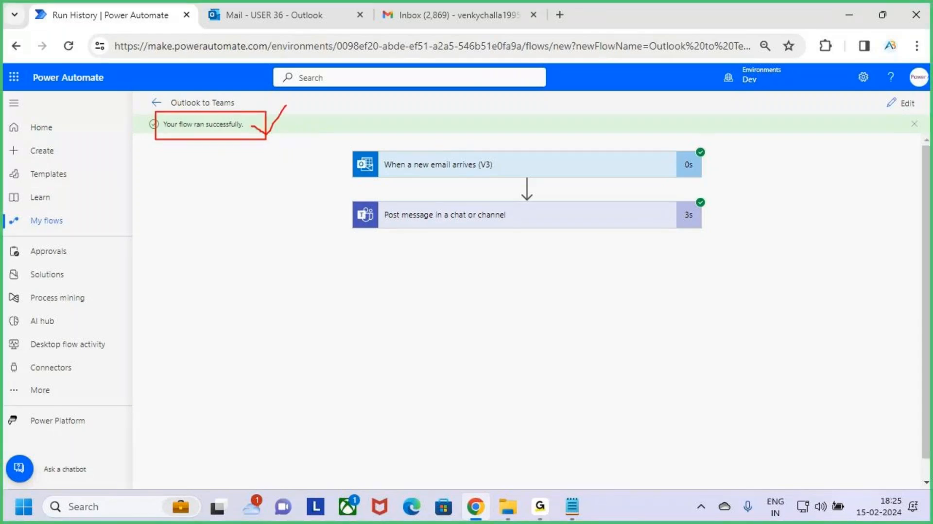
key(Escape)
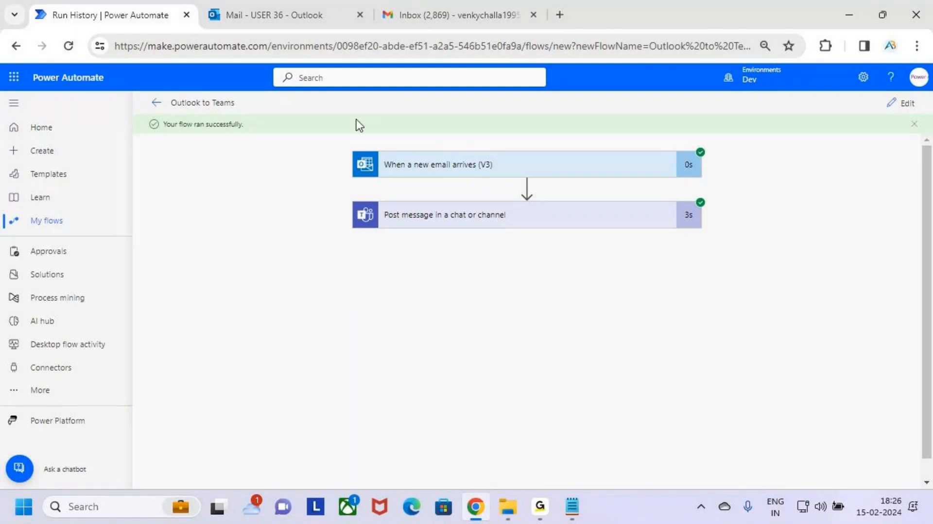
Open Teams from the app launcher and go to the Chat section.
click(17, 85)
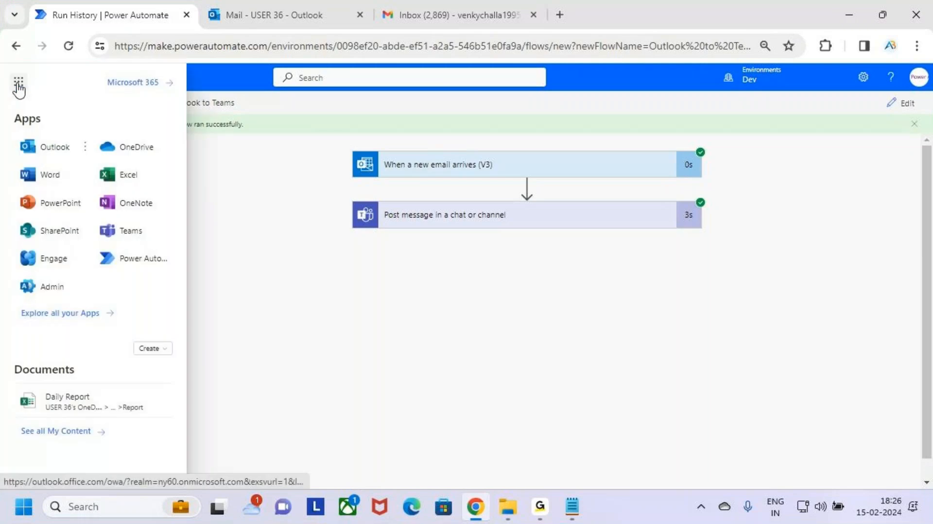
click(130, 230)
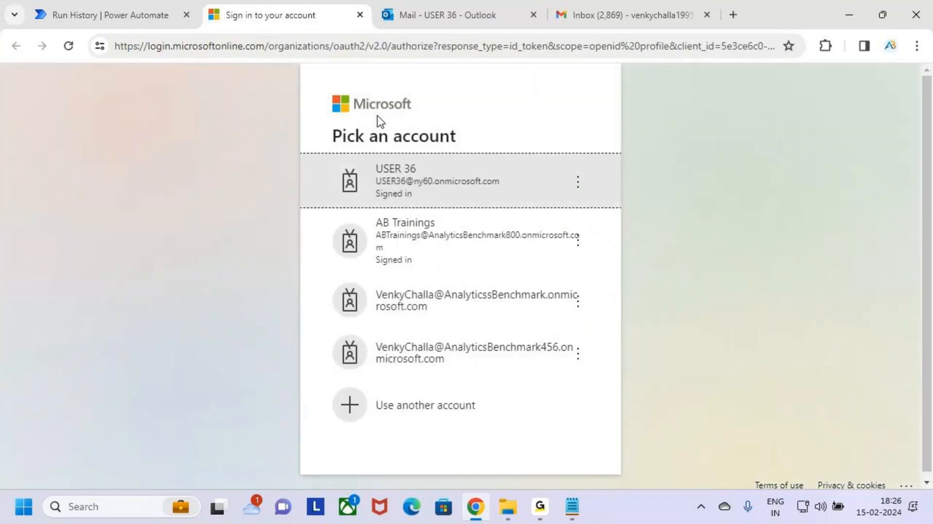
click(456, 182)
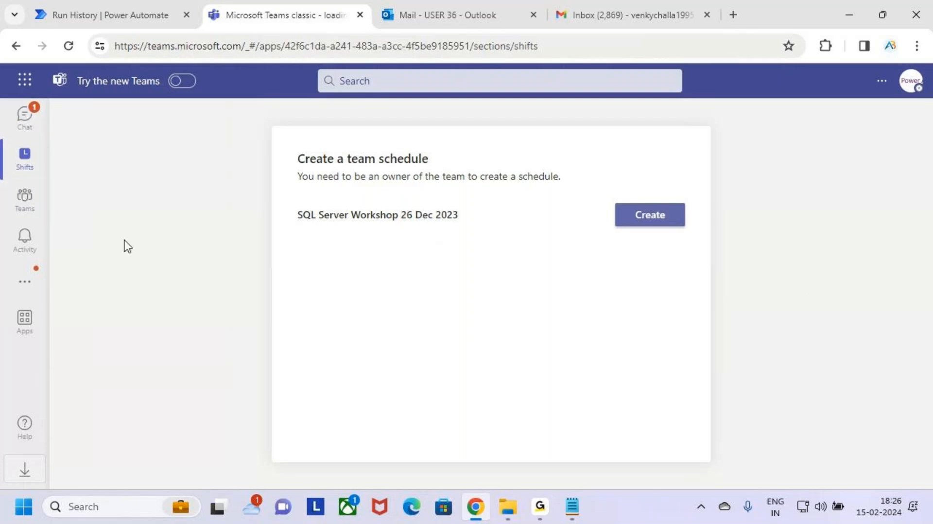
click(28, 125)
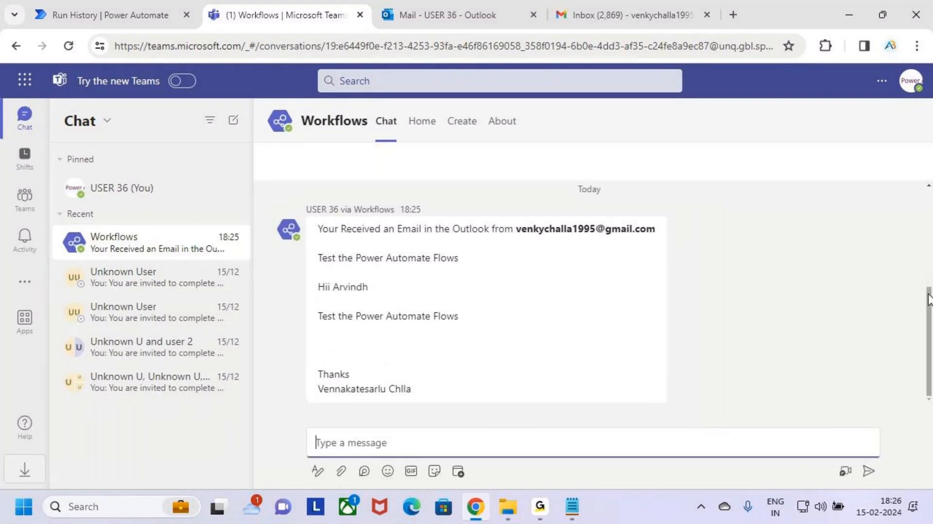
Examine the Workflows chat message posted by the flow, comparing its sender line, subject and body.
key(ctrl+2)
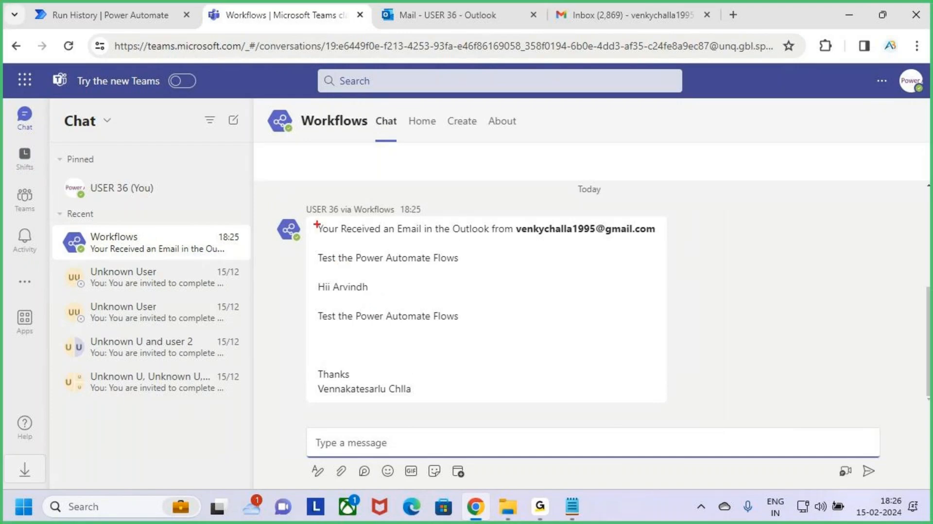
mouse_move(313, 218)
mouse_down()
mouse_move(401, 239)
mouse_move(589, 242)
mouse_move(564, 244)
mouse_move(583, 243)
mouse_move(538, 243)
mouse_move(657, 234)
mouse_move(567, 206)
mouse_move(559, 245)
mouse_up()
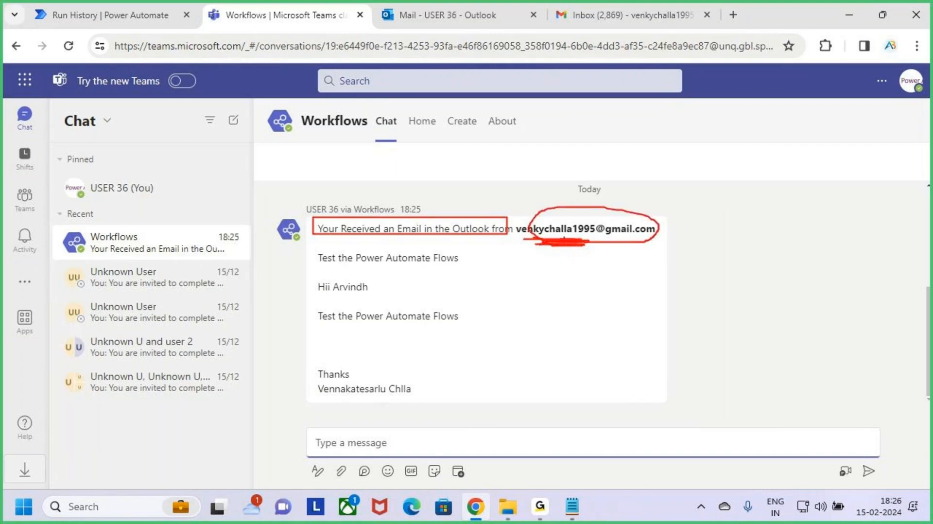
drag(577, 180, 575, 214)
key(Escape)
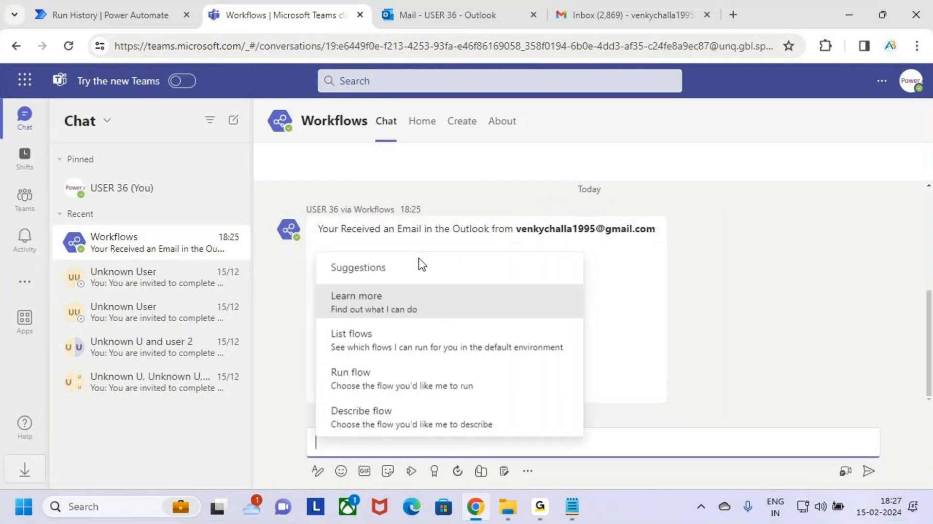
click(624, 297)
key(ctrl+2)
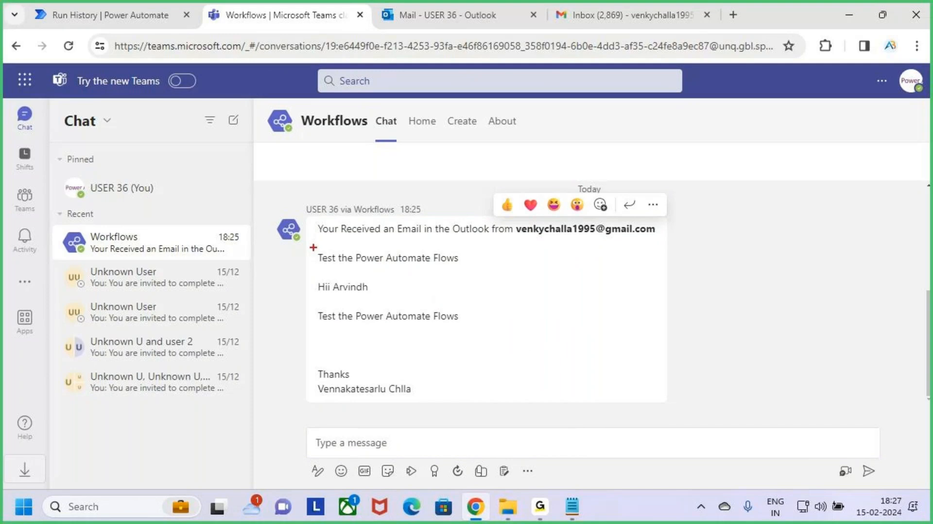
drag(300, 248, 489, 272)
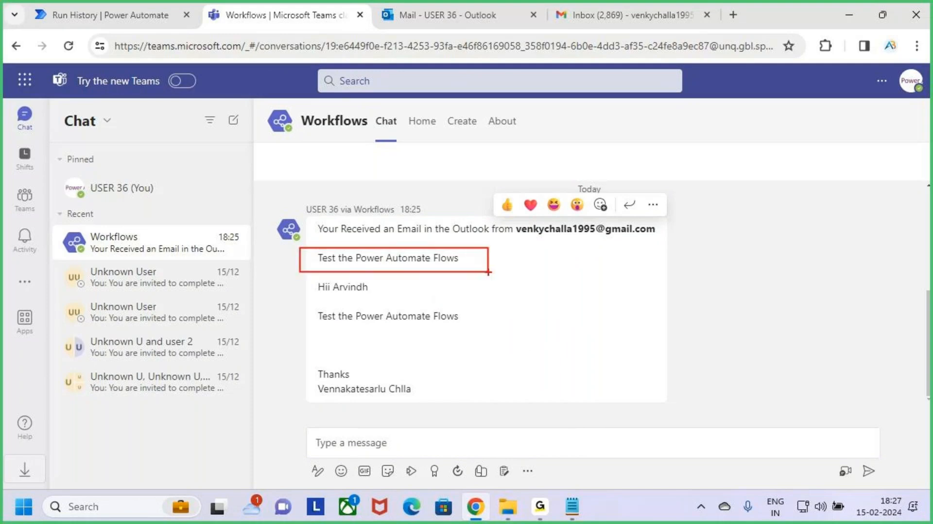
key(Escape)
key(ctrl+2)
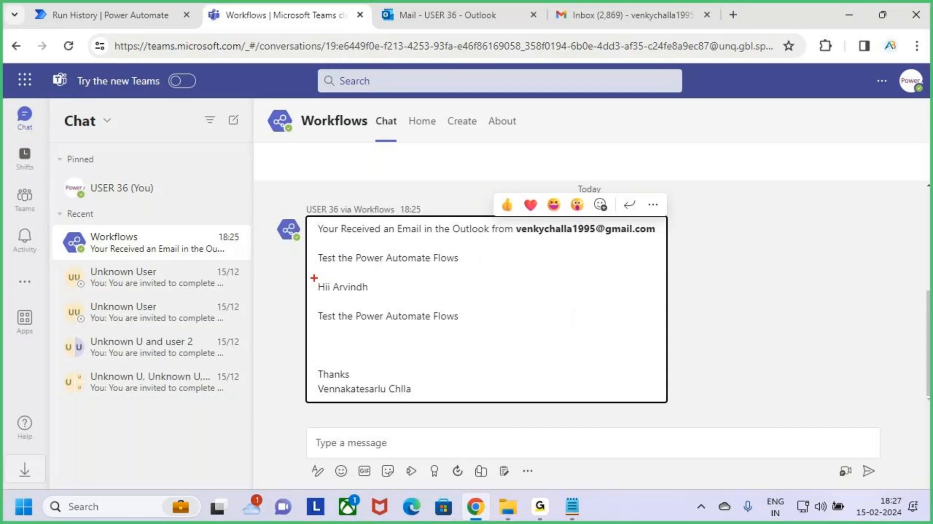
mouse_move(309, 276)
mouse_down()
mouse_move(435, 327)
mouse_move(485, 333)
mouse_move(501, 402)
mouse_up()
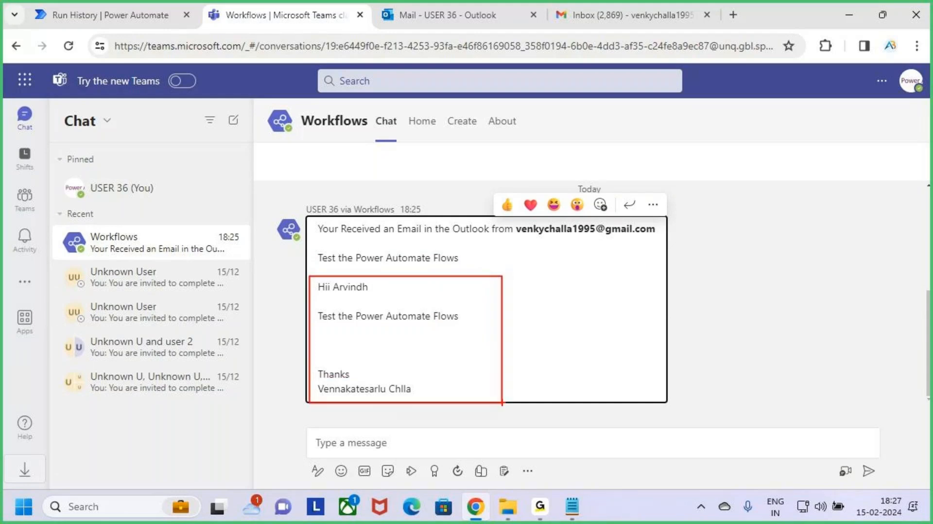
key(Escape)
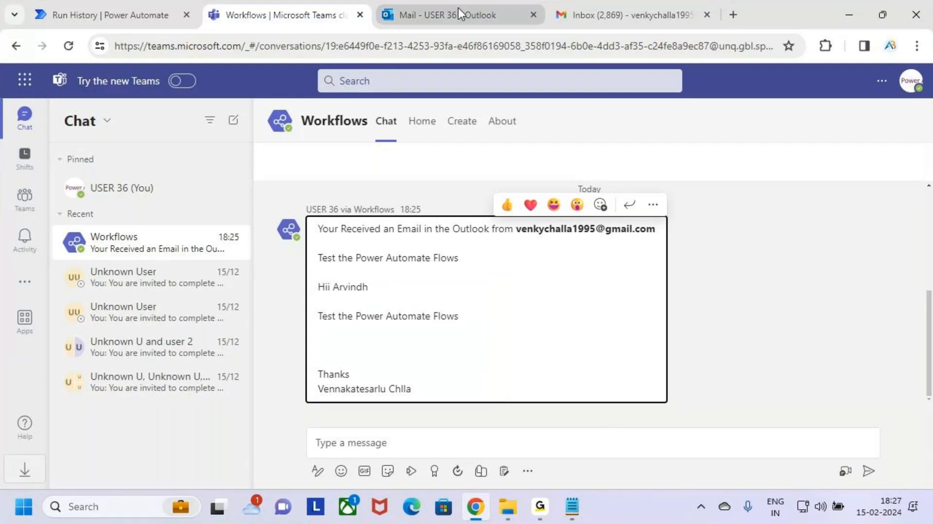
Switch to the Outlook tab and compare the received email with the Teams notification.
click(443, 10)
key(ctrl+2)
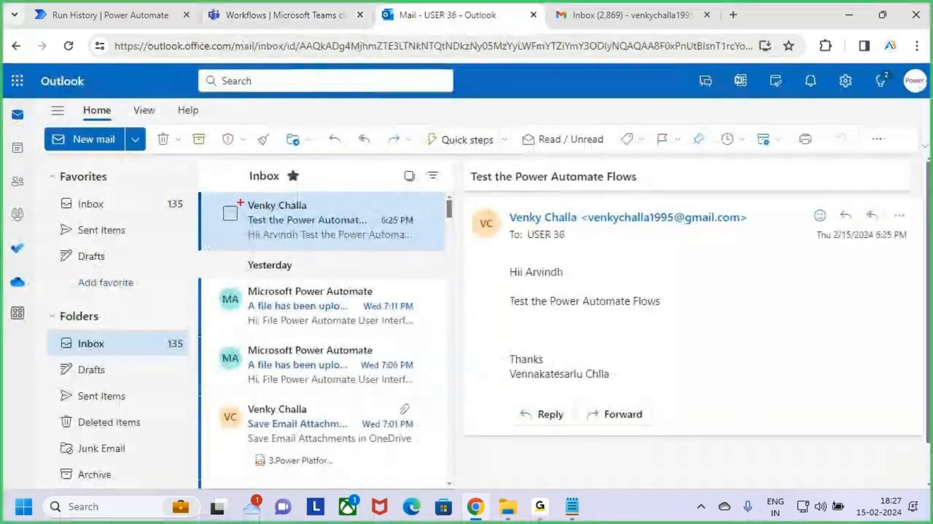
mouse_move(222, 190)
mouse_down()
mouse_move(284, 225)
mouse_move(424, 255)
mouse_up()
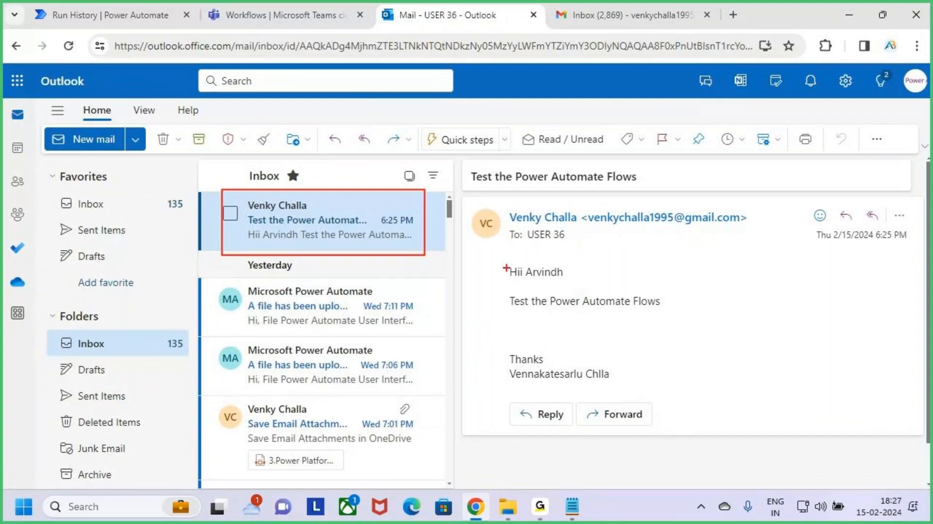
mouse_move(484, 204)
mouse_down()
mouse_move(806, 380)
mouse_move(835, 386)
mouse_up()
drag(755, 309, 826, 321)
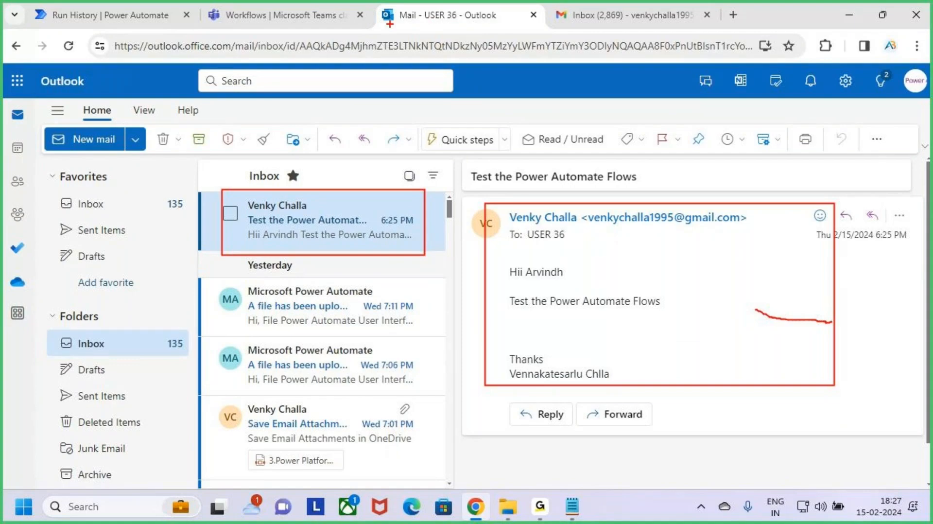
key(Escape)
click(287, 14)
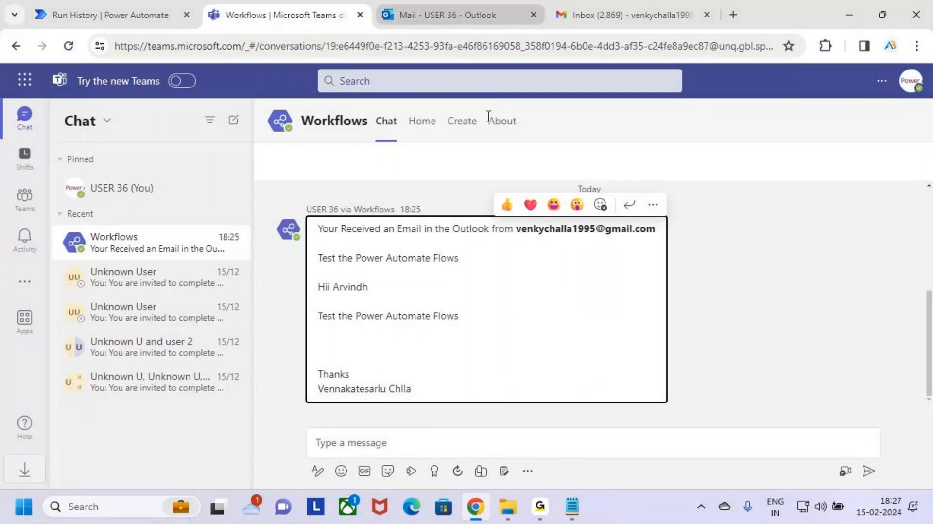
click(116, 7)
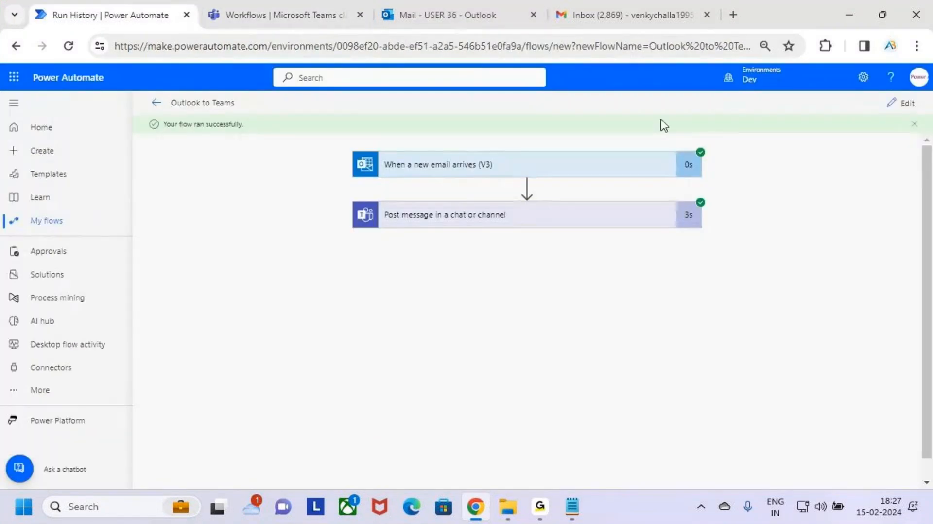
key(ctrl+2)
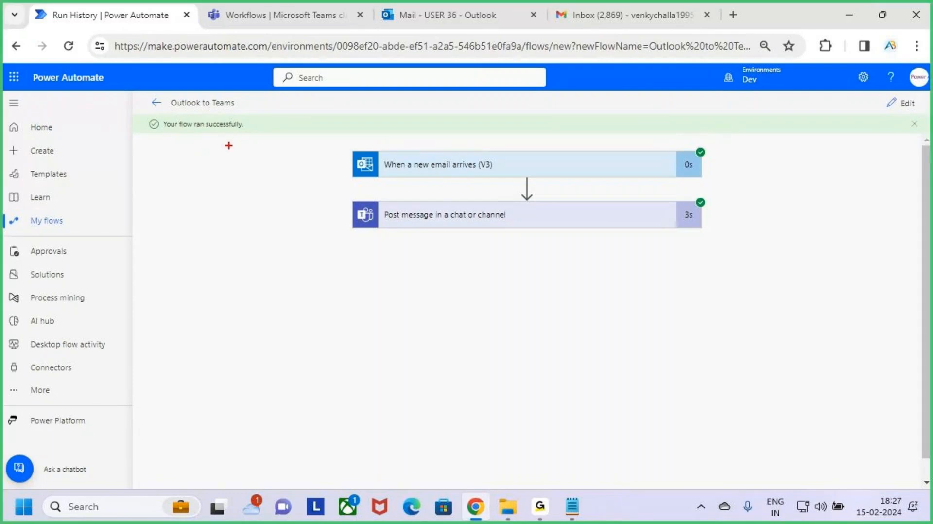
key(Escape)
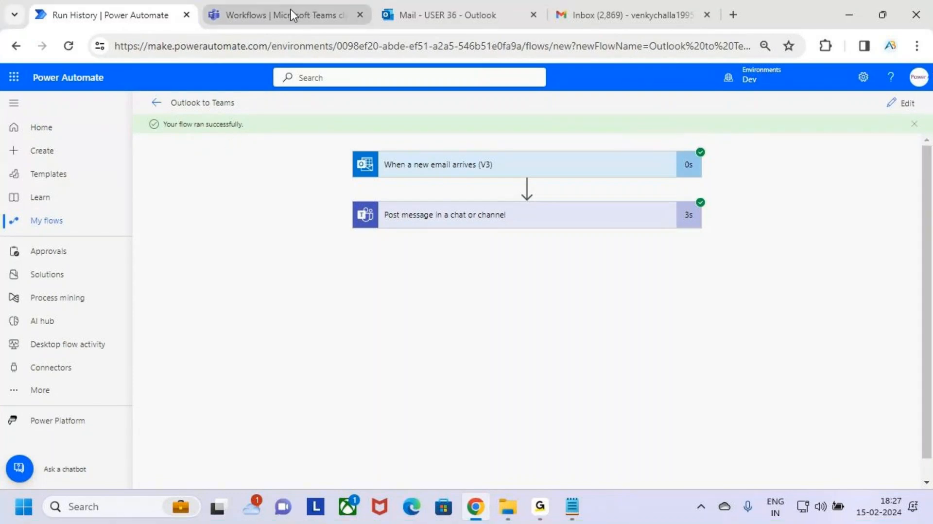
Start a new Gmail message and address it to the USER 36 Microsoft account.
click(628, 13)
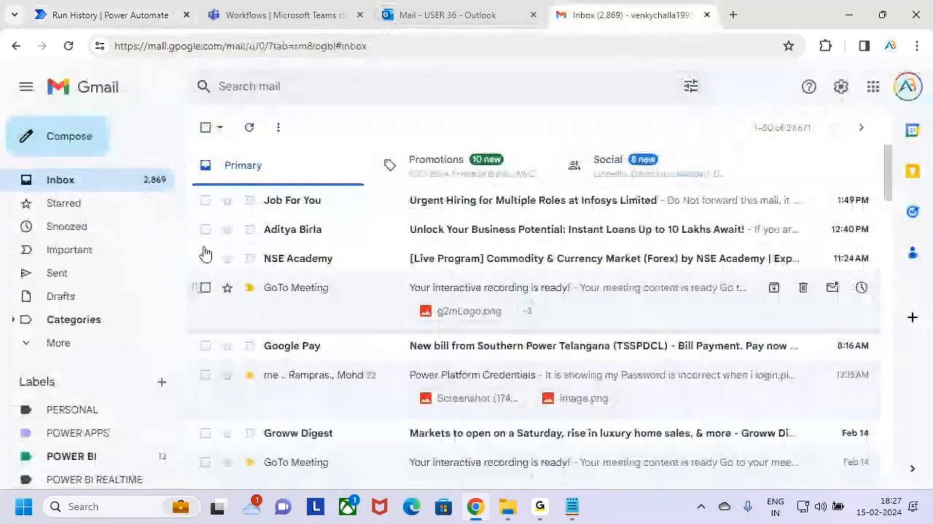
click(73, 138)
click(852, 155)
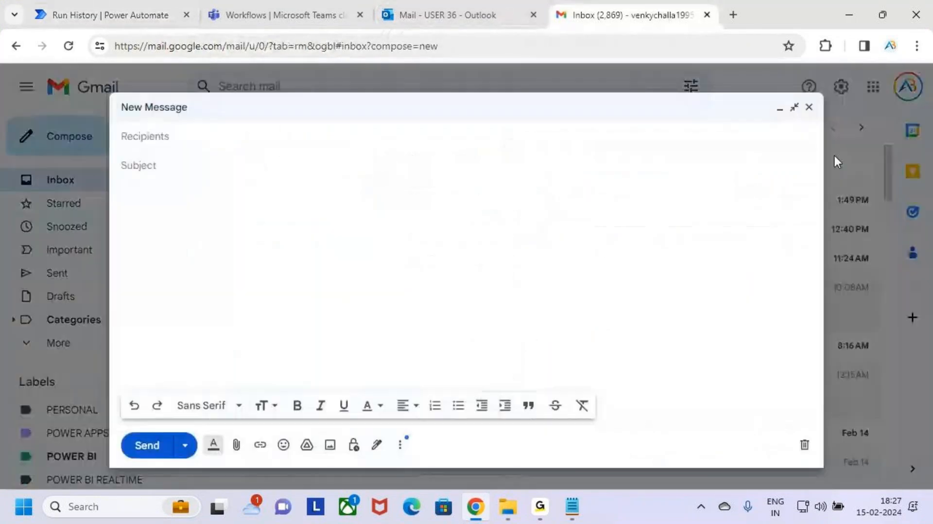
click(234, 137)
text(u)
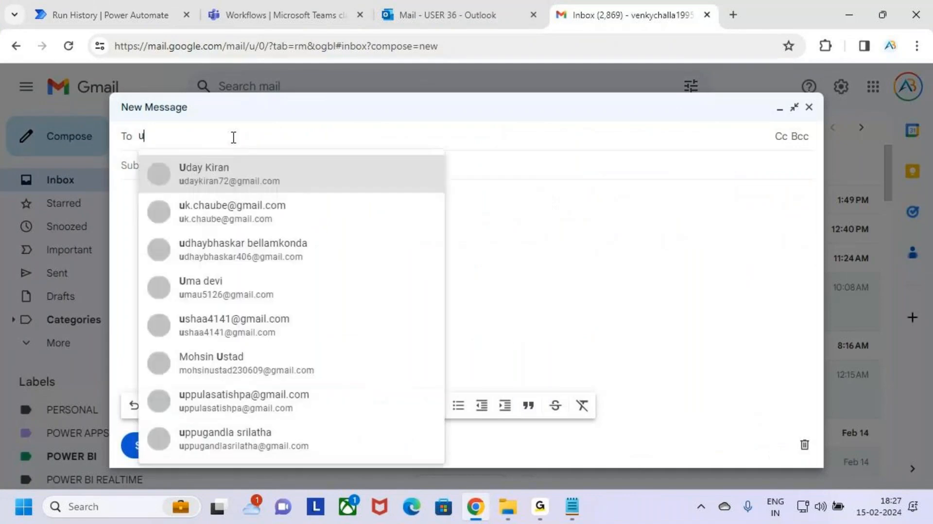
text(ser)
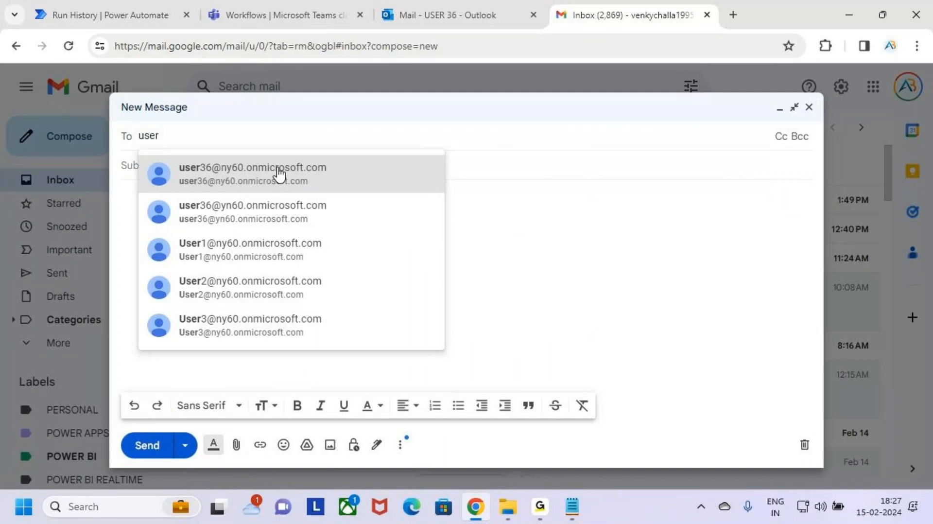
click(279, 176)
click(250, 180)
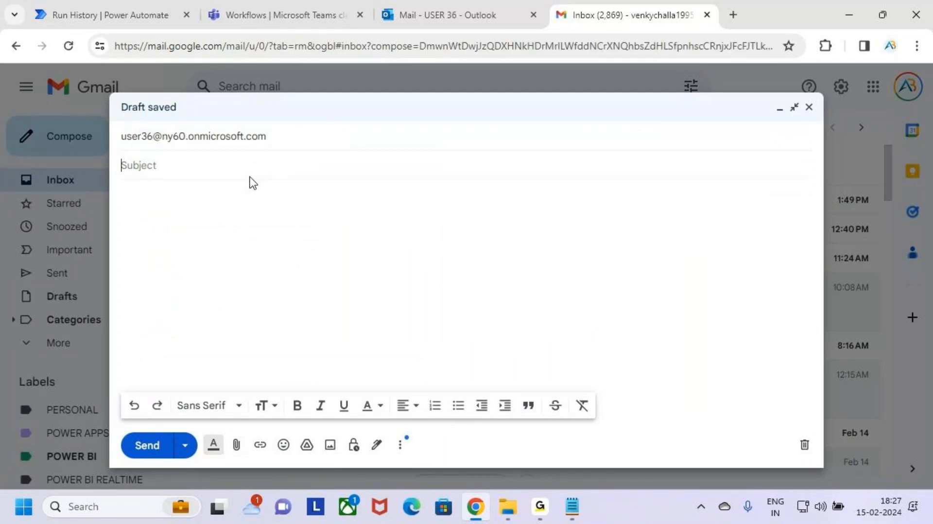
Enter the subject "Test the Automated Flow".
text(Test the Automat)
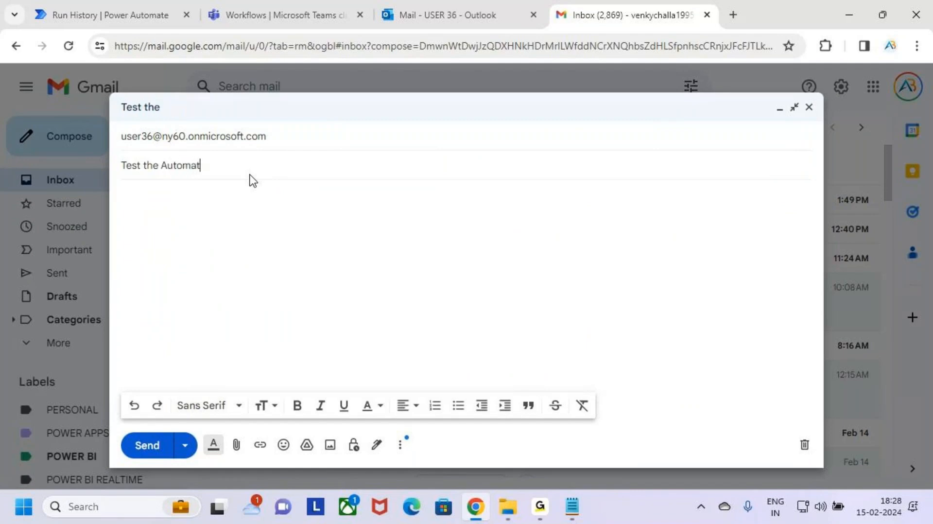
text(ed Flow)
Write the email body: a greeting to the recipient, the line "Test the Flows is Working or not", and a "Thanks" sign-off with the sender's name.
click(216, 202)
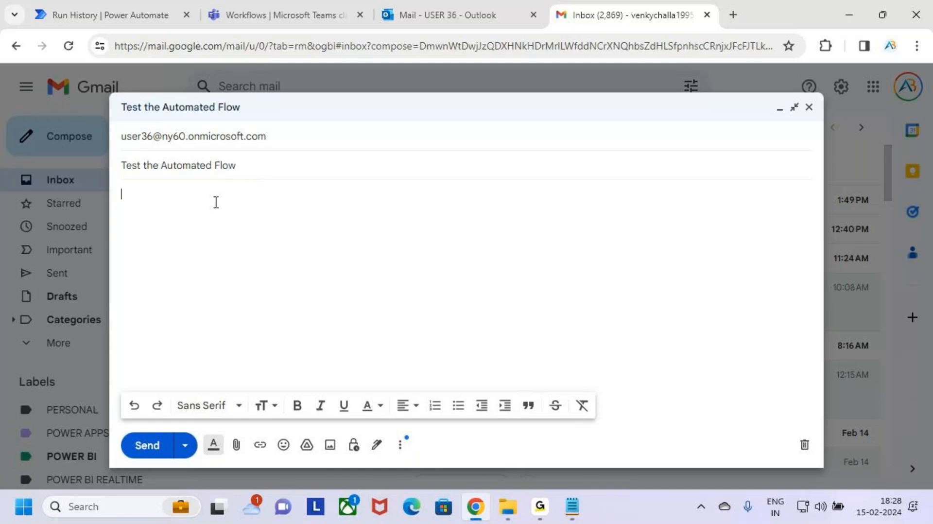
text(Hii V)
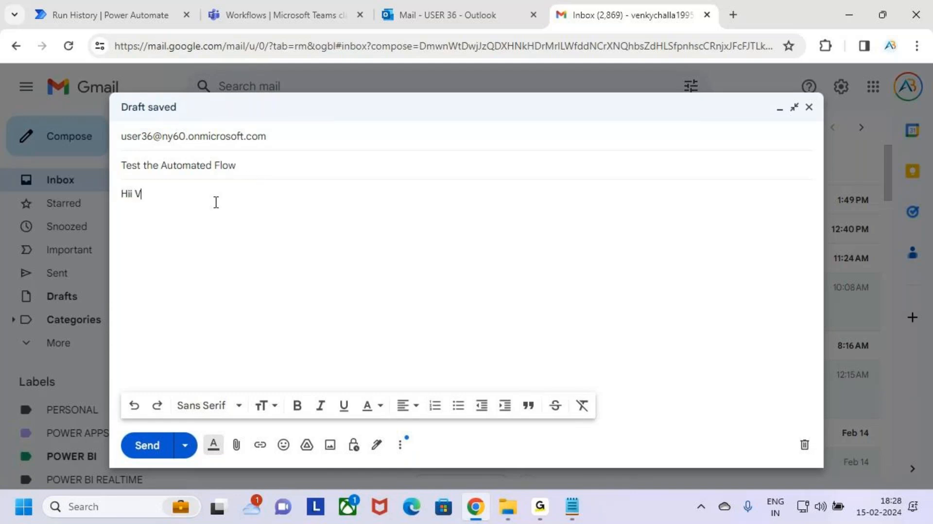
text(enky)
key(Return)
key(Return)
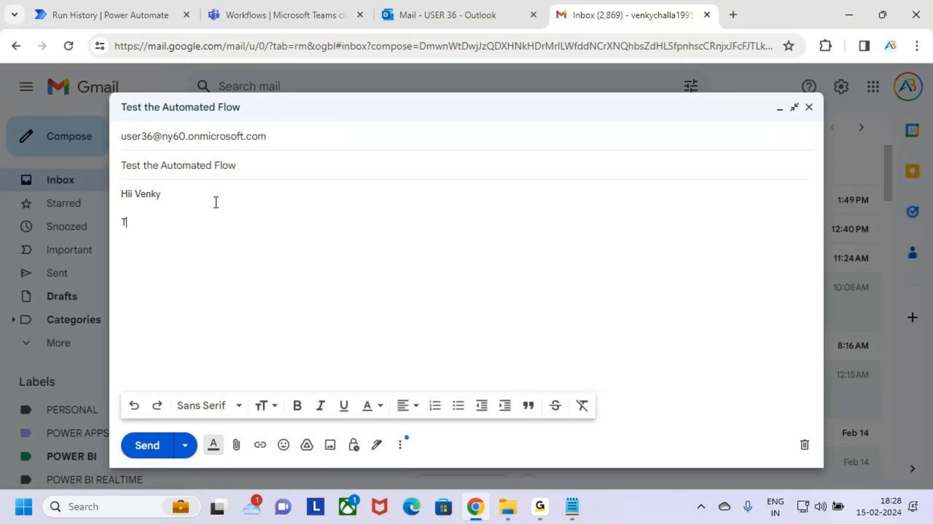
text(Test the Flows is W)
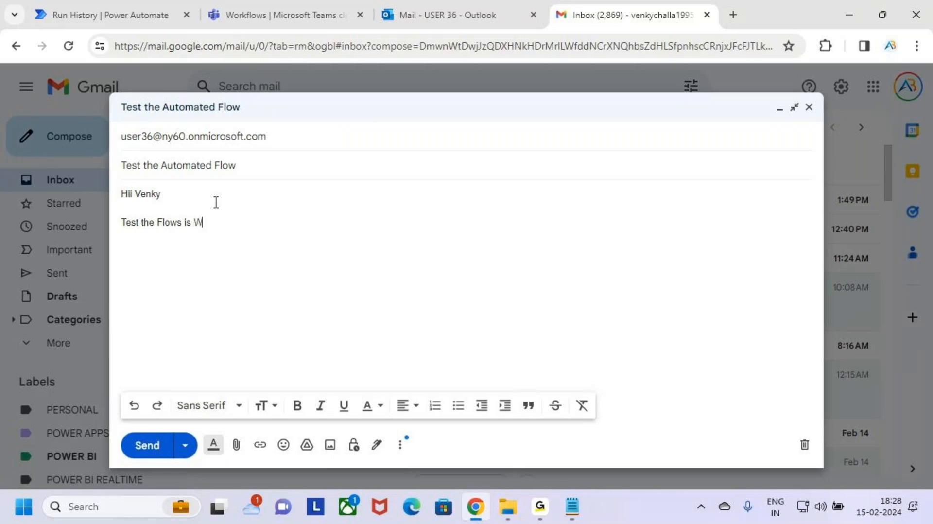
text(orking or not)
drag(278, 225, 120, 219)
click(287, 228)
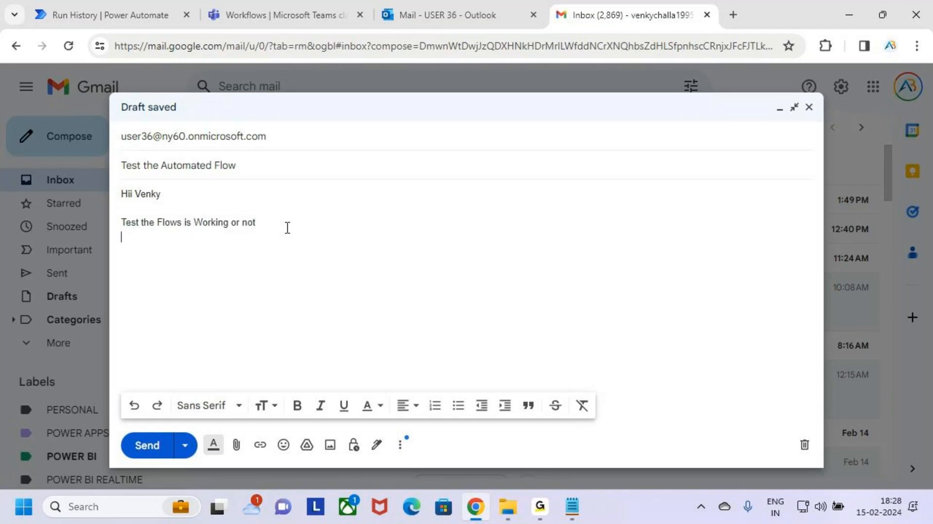
text(Thank)
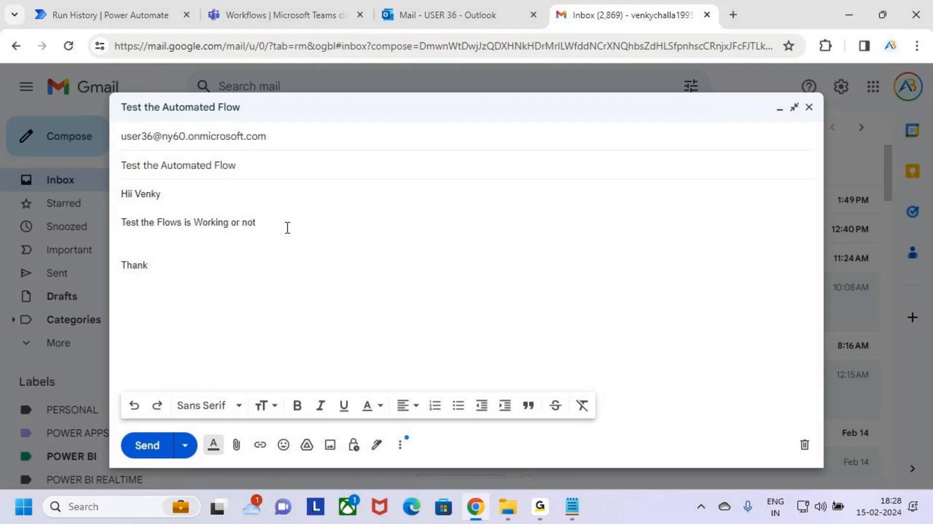
text(s )
text(Venka)
text(teswarlu Challa)
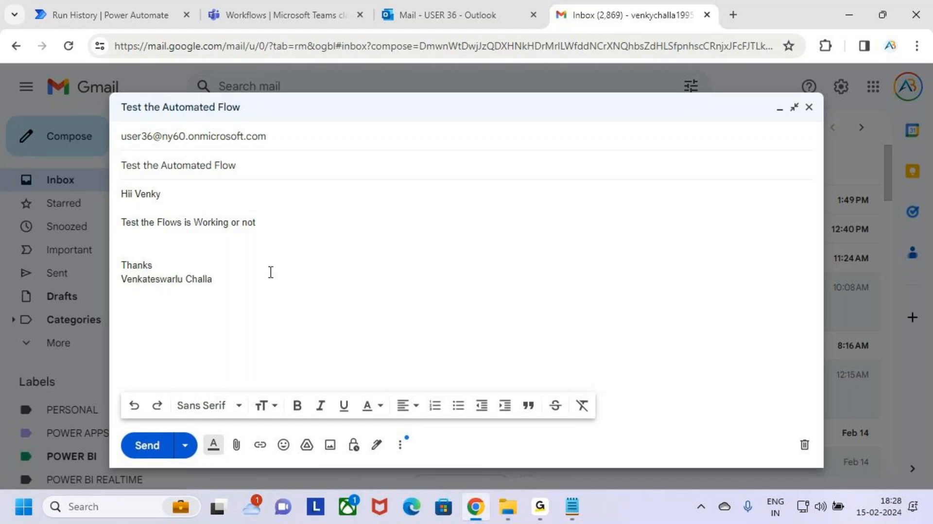
Return to the Outlook to Teams flow's editor, dismiss the ready notice and switch off the new designer.
click(321, 11)
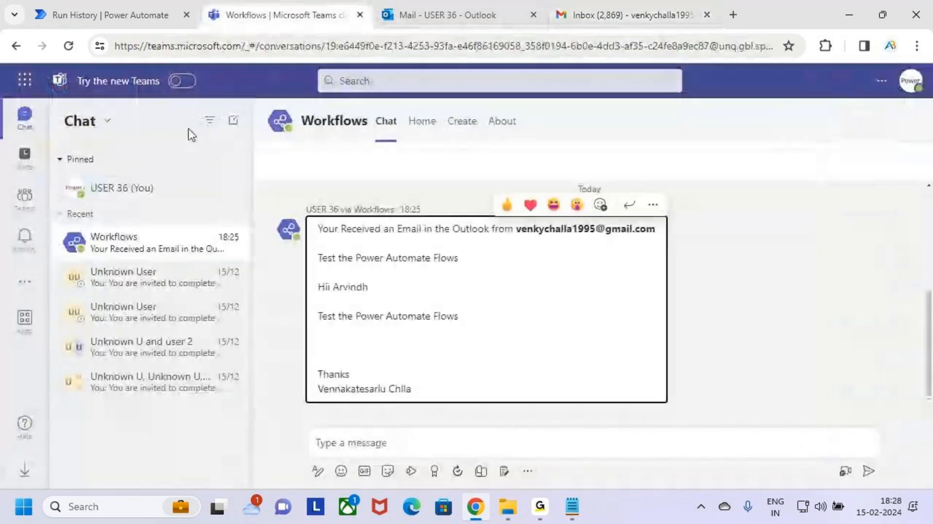
click(166, 15)
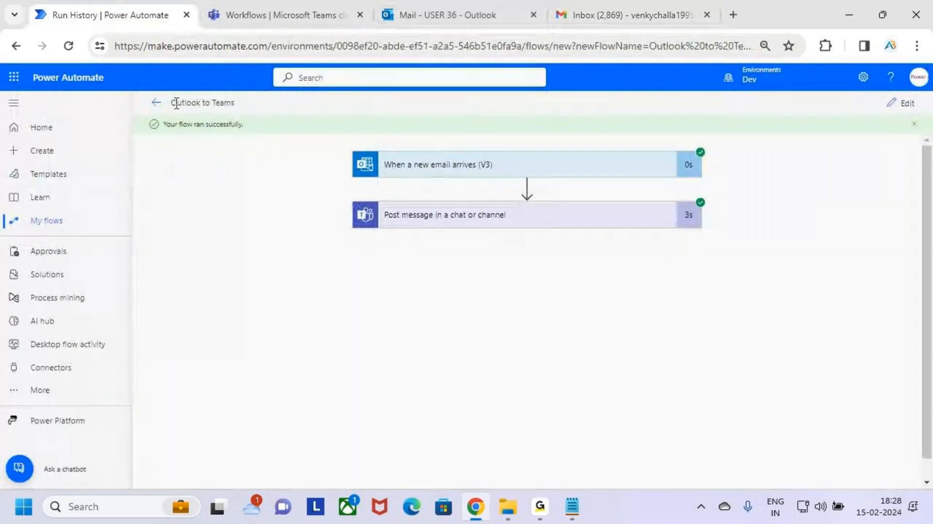
click(154, 103)
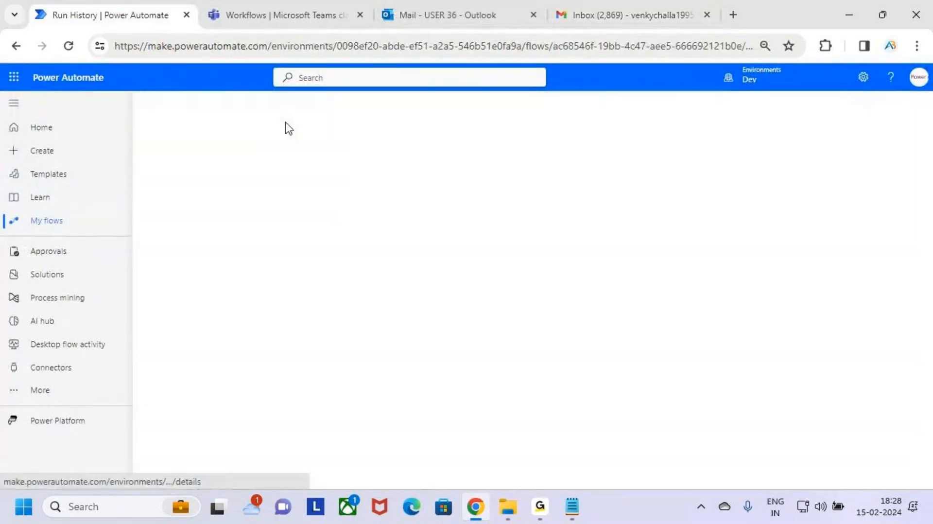
click(169, 103)
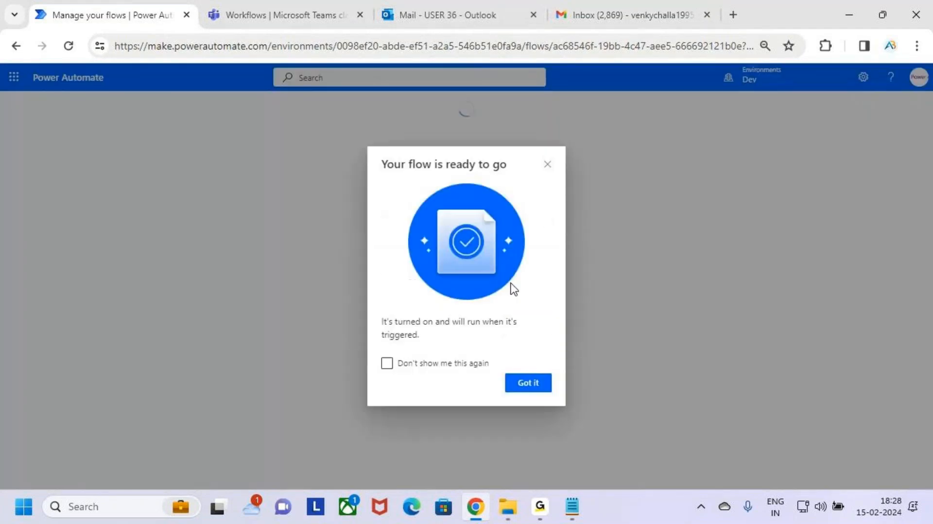
click(532, 384)
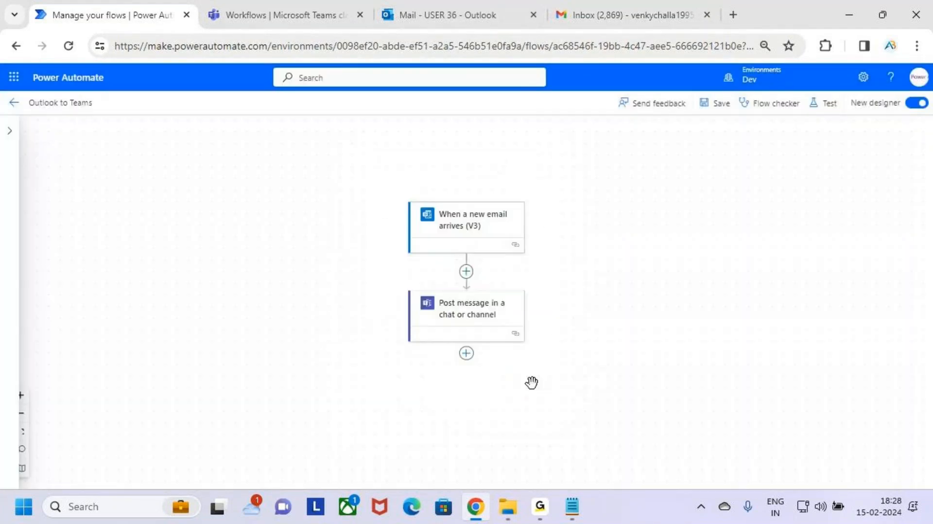
click(916, 104)
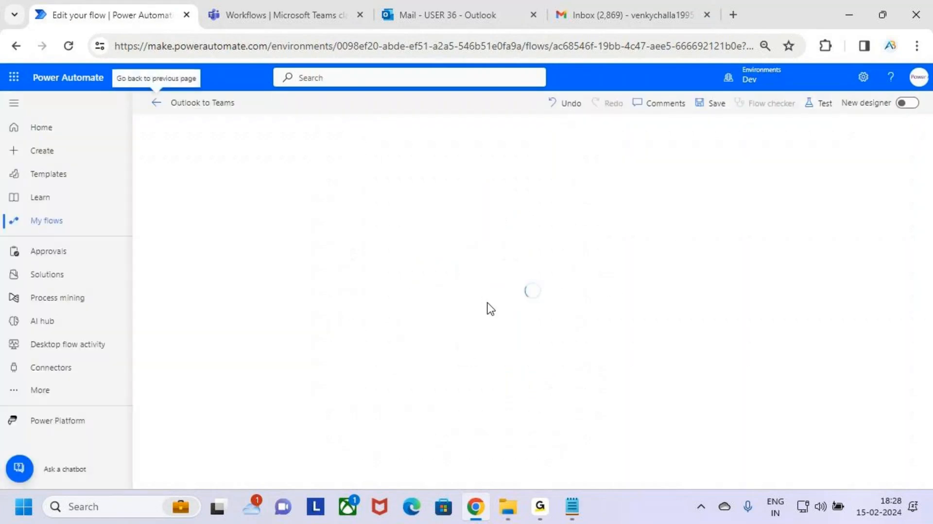
Expand the Post message in a chat or channel action to review its message fields and save the flow.
click(568, 192)
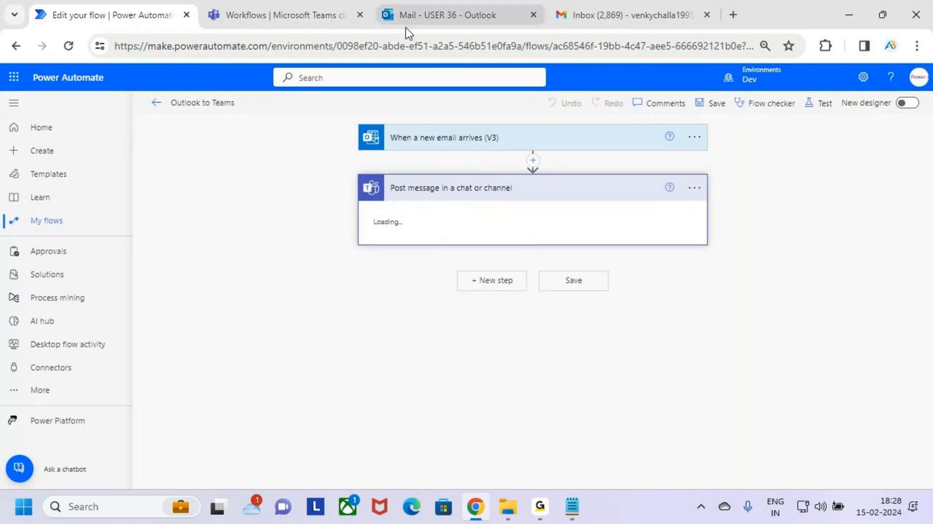
click(534, 333)
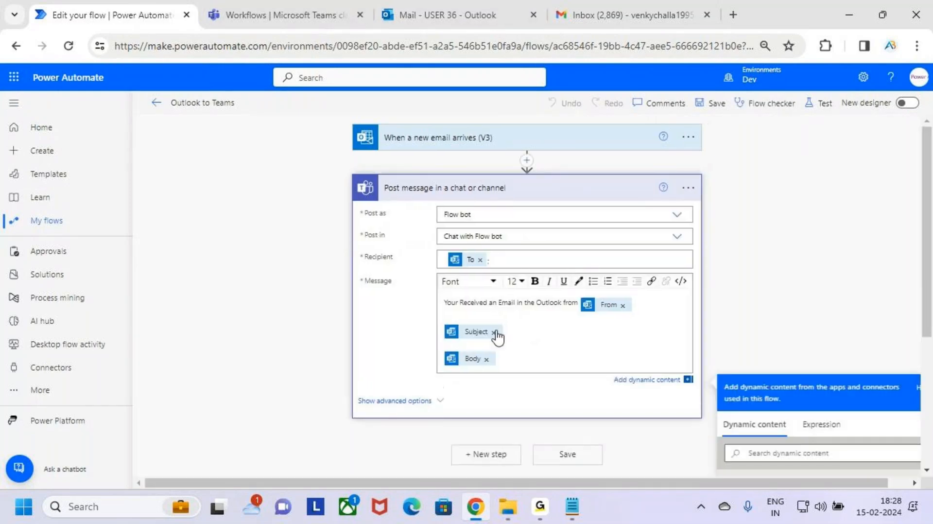
drag(481, 336, 448, 329)
click(536, 282)
text(ghg)
click(721, 106)
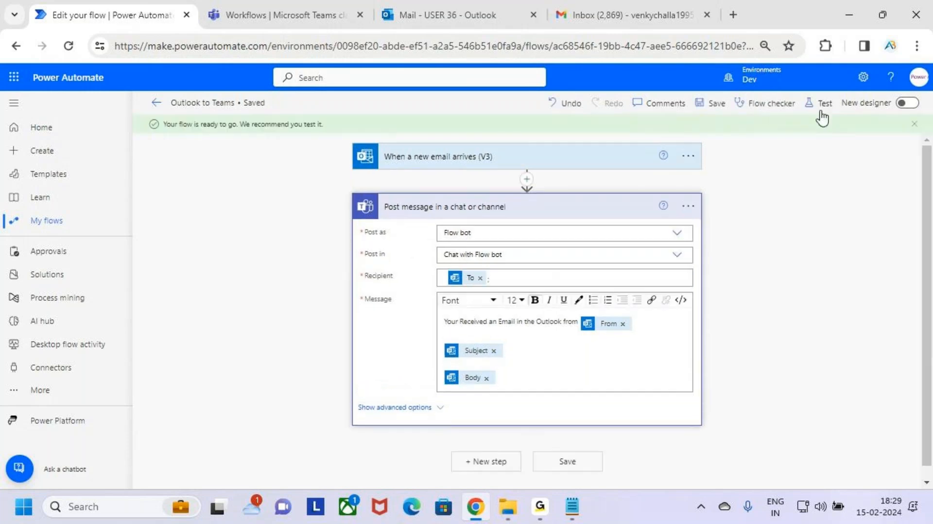
Start a manual test of the flow and send the test email from Gmail to trigger it.
click(821, 108)
click(750, 130)
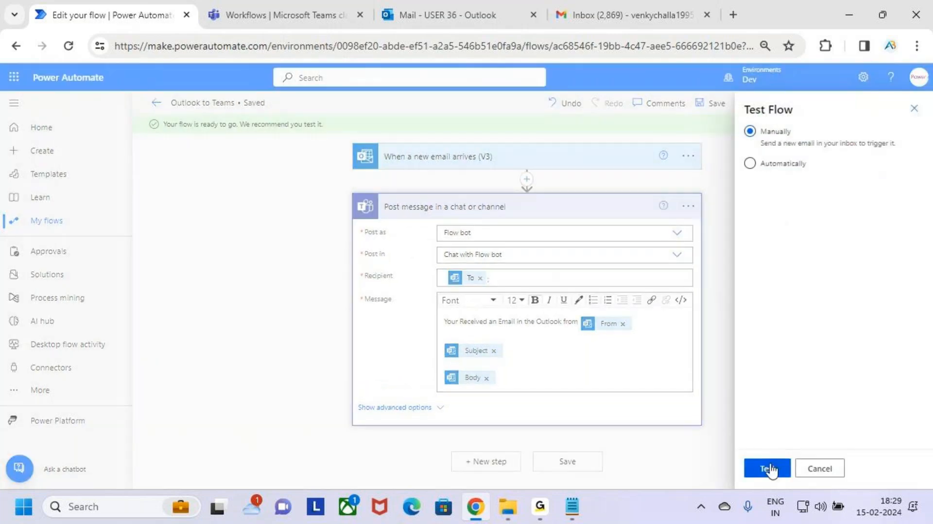
click(770, 469)
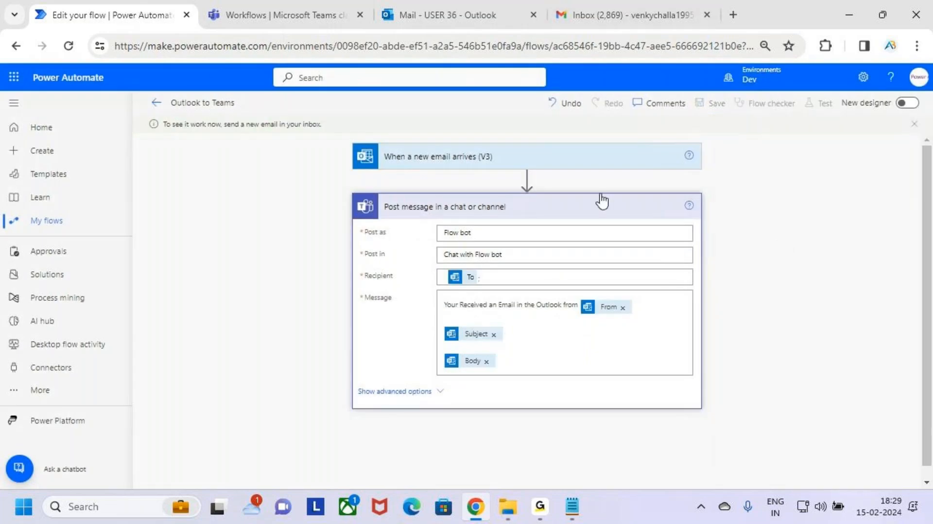
click(576, 4)
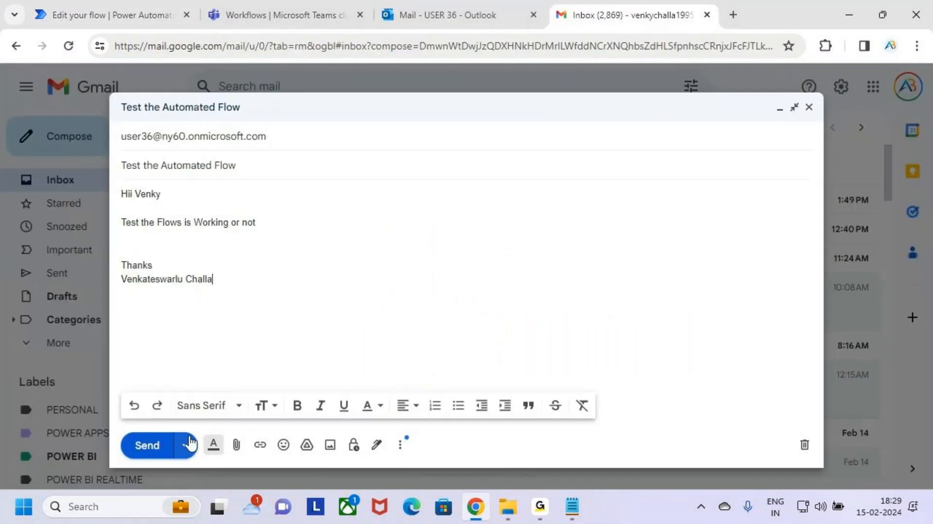
click(146, 447)
Check Teams and the Outlook inbox for the new email and open the "Test the Automated Flow" message.
click(275, 14)
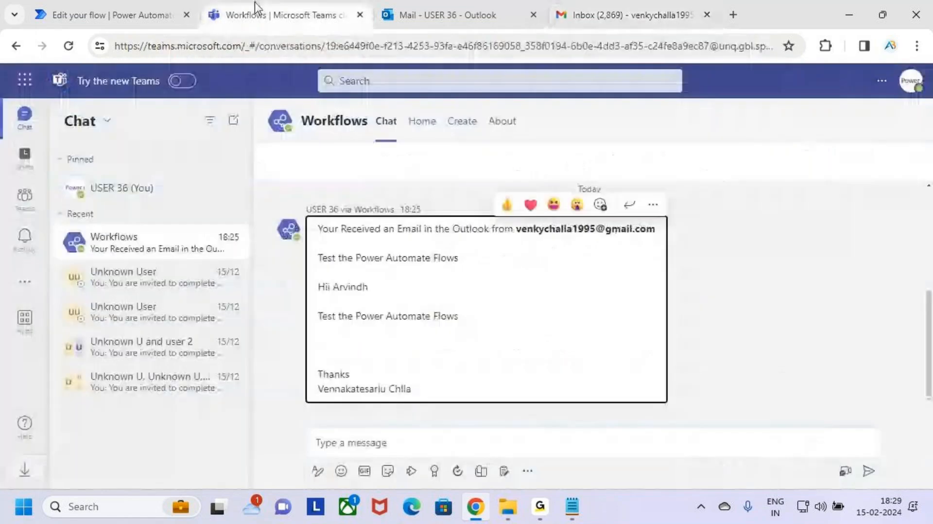
click(515, 10)
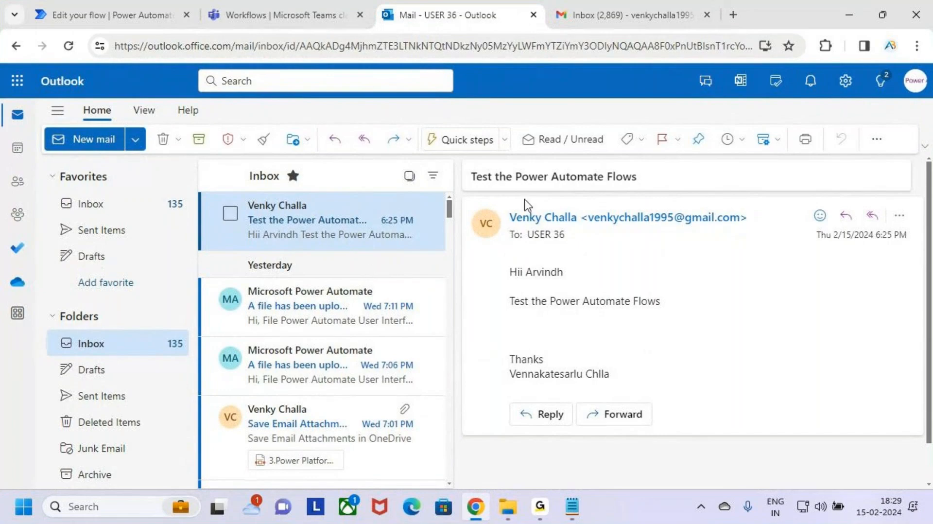
click(278, 8)
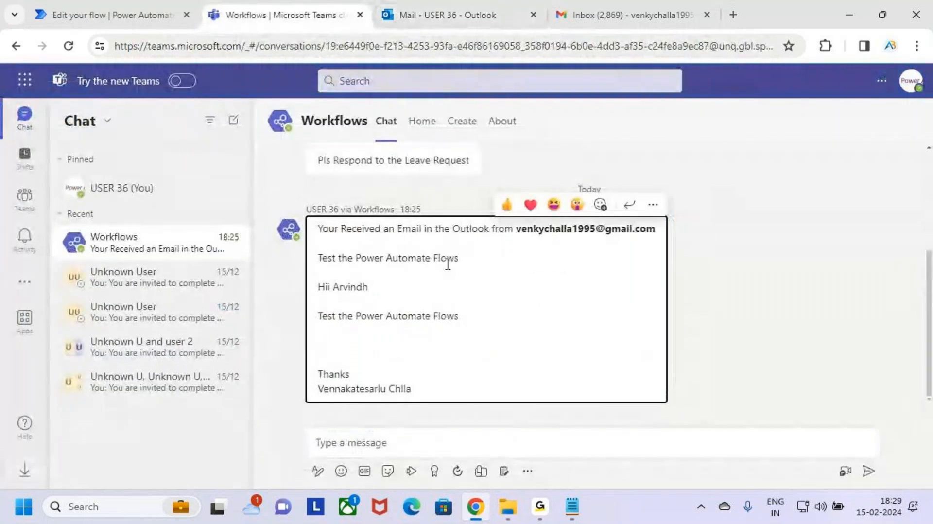
click(462, 10)
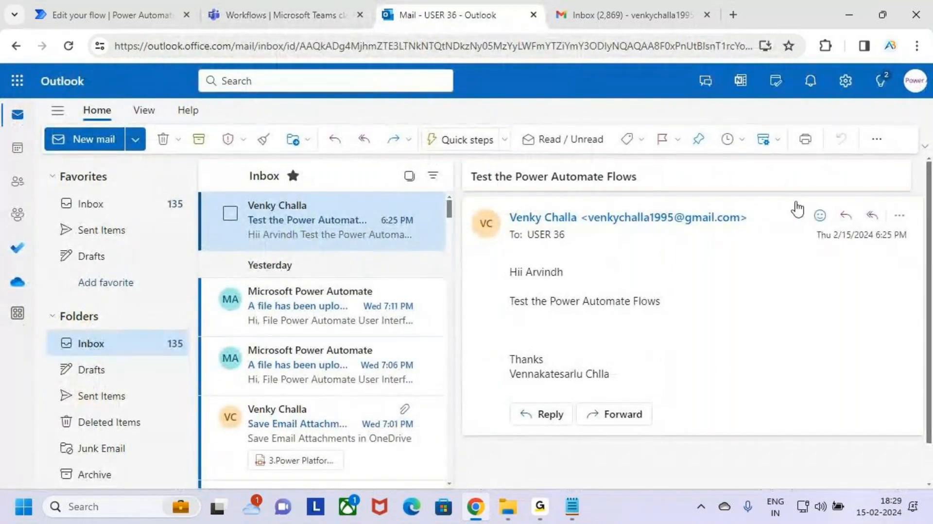
click(150, 6)
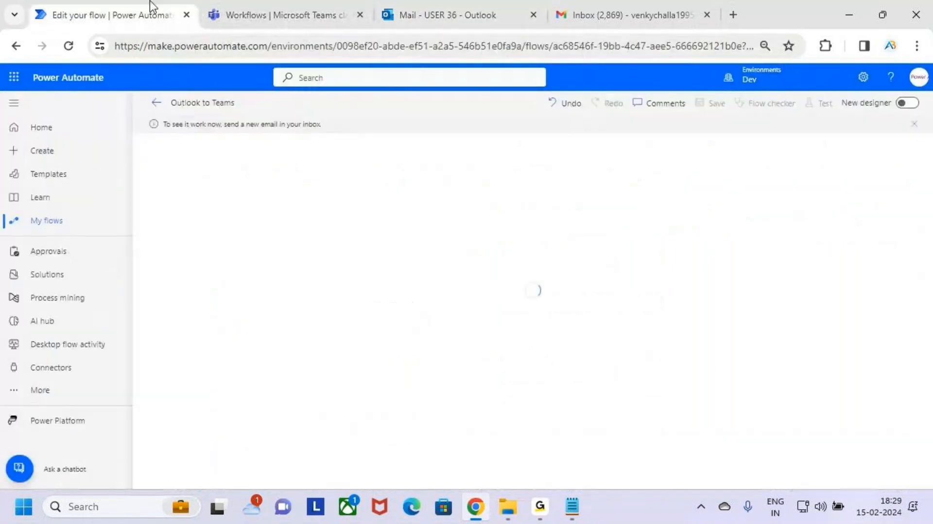
click(460, 6)
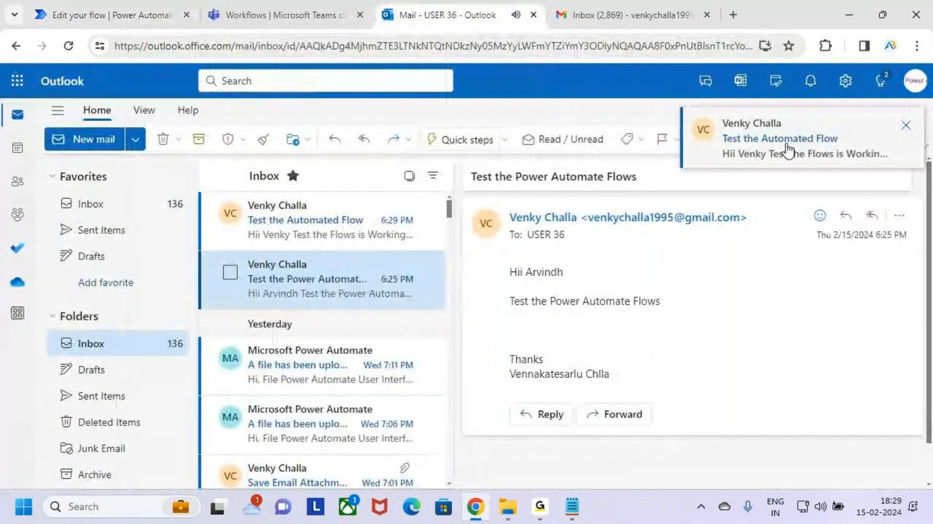
click(280, 233)
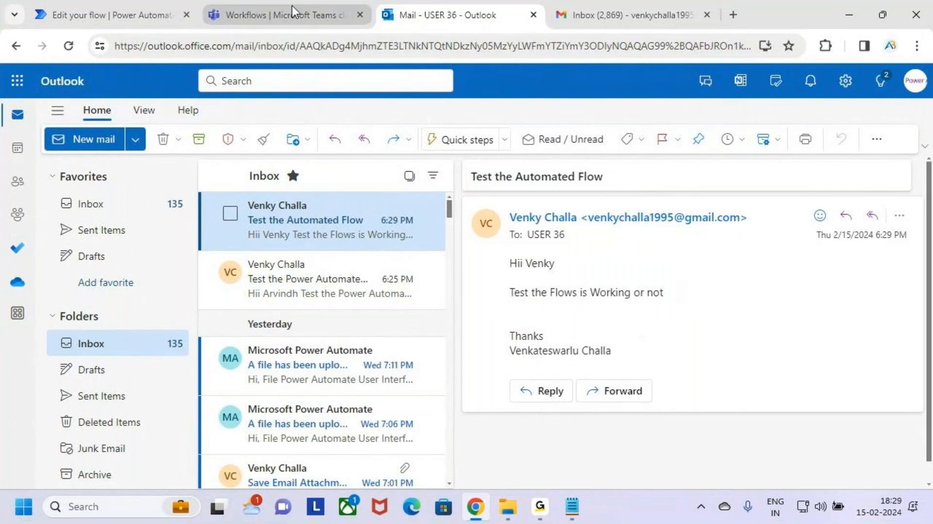
Review the flow's run result and scroll through the Workflows chat in Teams to the new notification.
click(68, 14)
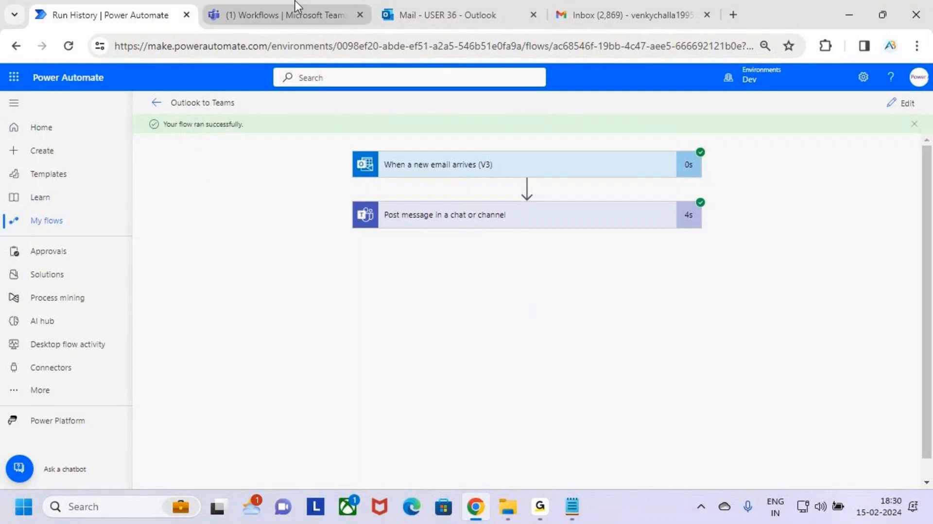
click(333, 9)
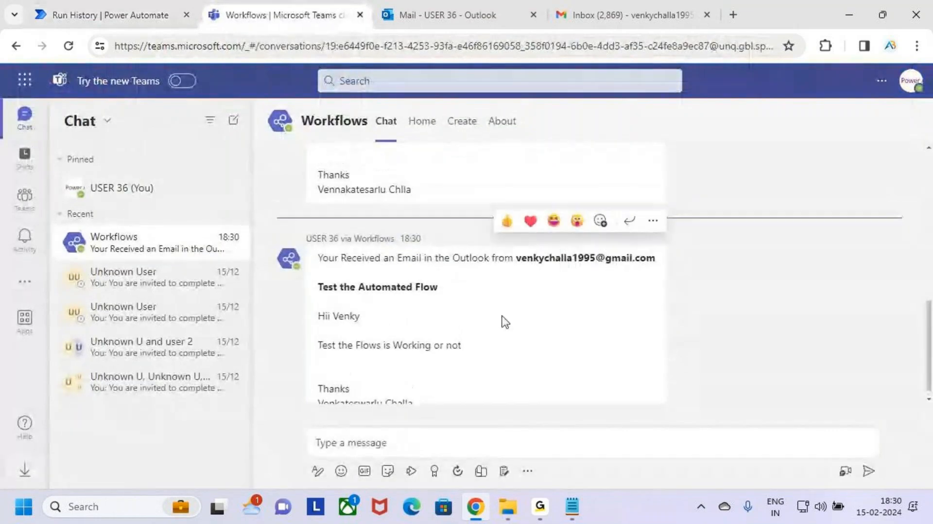
scroll(516, 319, up, 5)
scroll(533, 314, down, 10)
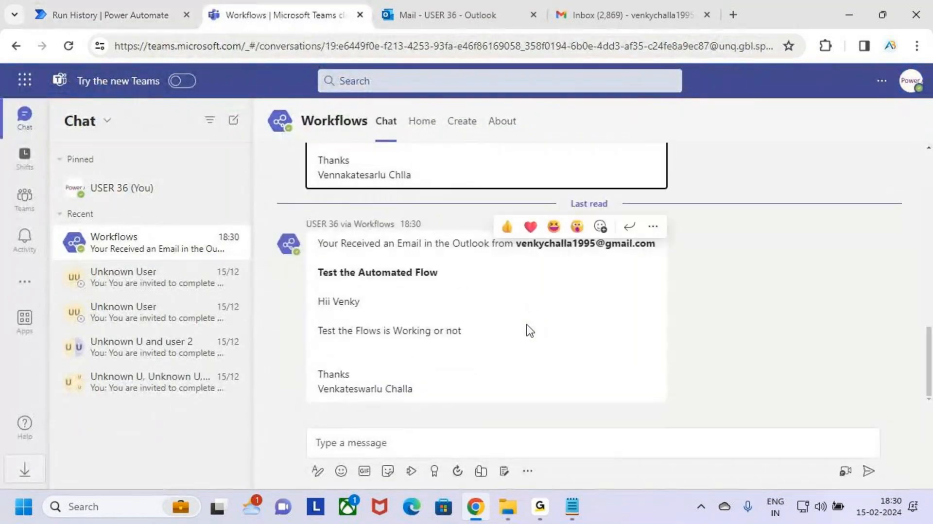
scroll(549, 333, up, 2)
scroll(535, 327, up, 1)
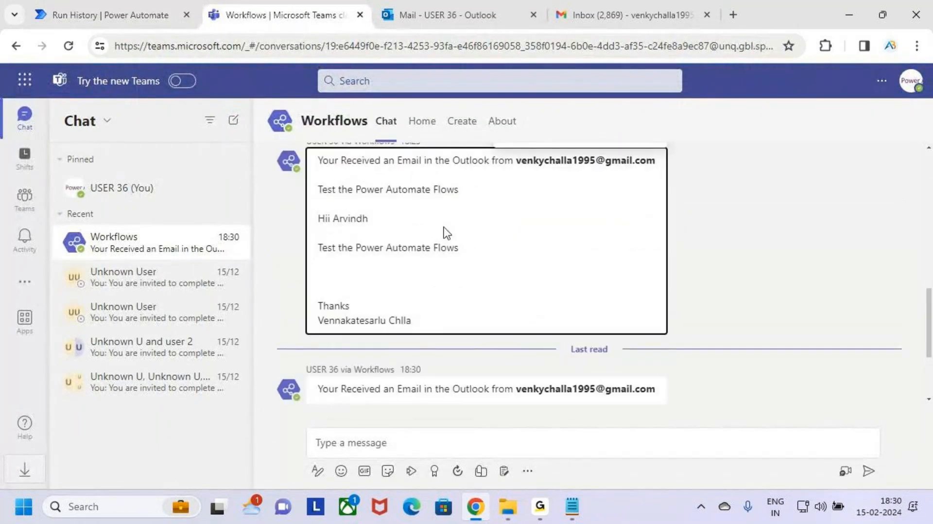
scroll(531, 312, down, 3)
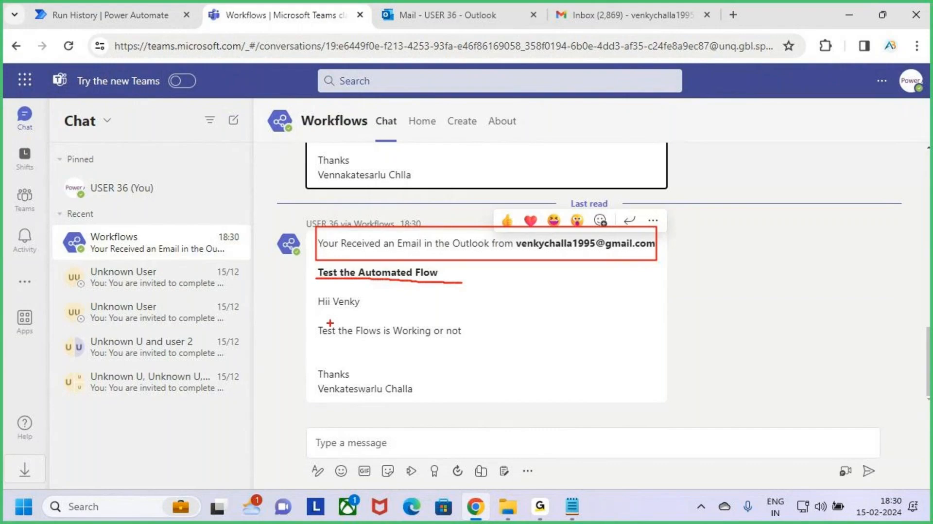
Compare the new Teams notification's sender, subject and body with the received email in Outlook.
drag(312, 296, 479, 343)
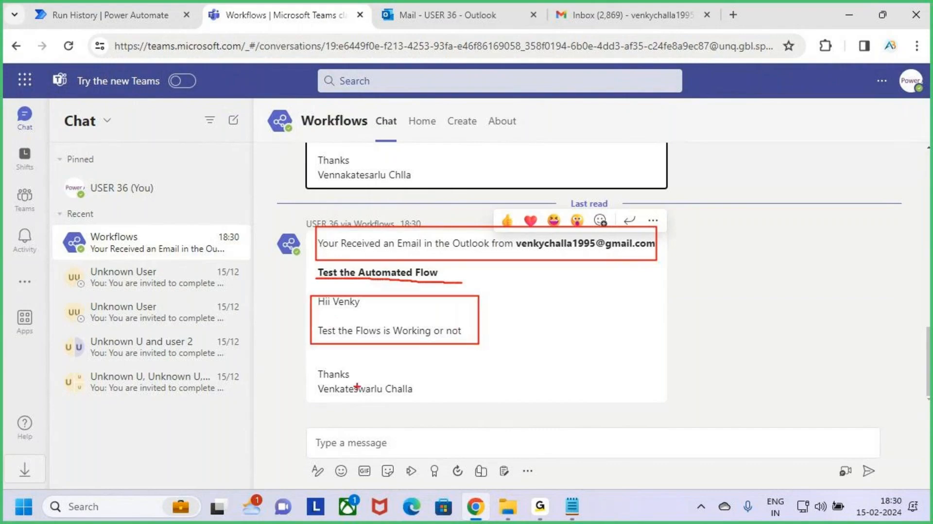
mouse_move(336, 387)
mouse_down()
mouse_move(394, 384)
mouse_move(414, 405)
mouse_up()
key(Escape)
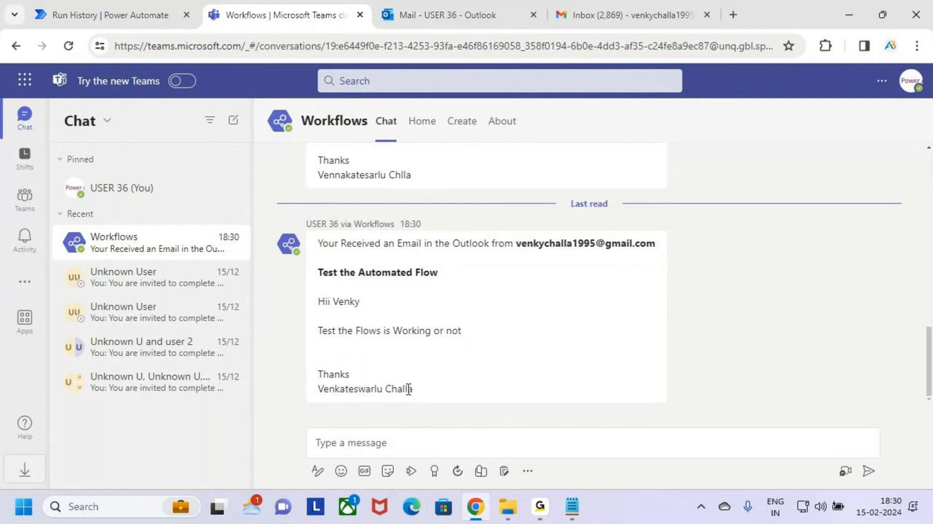
click(446, 16)
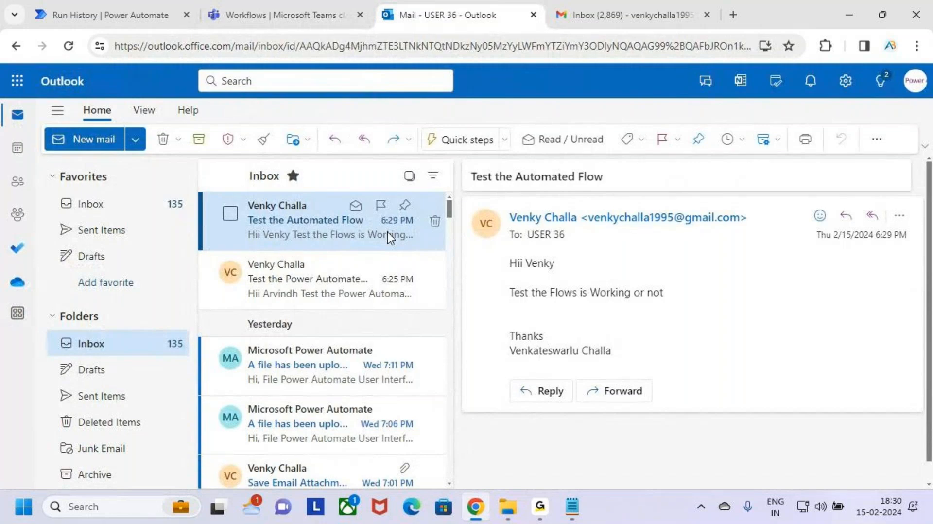
click(292, 15)
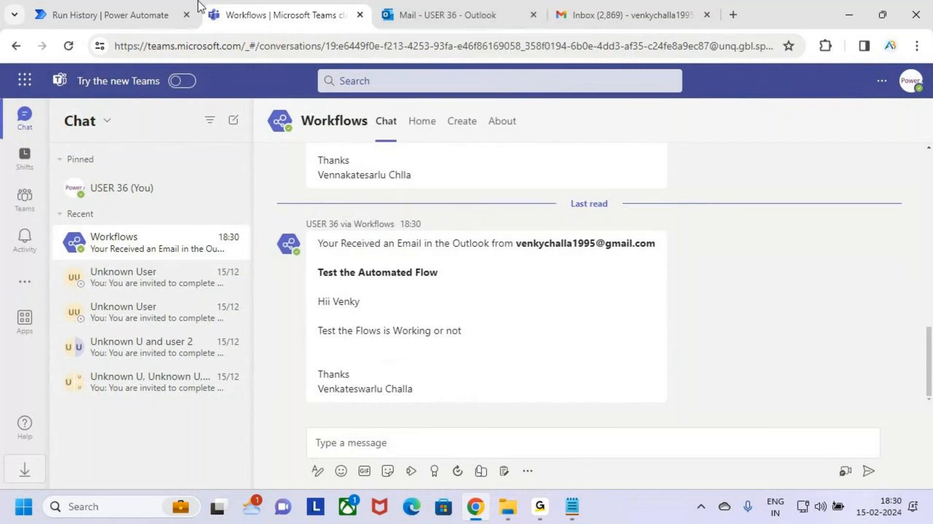
Compare the flow's run result with the received Outlook email and the Teams notification across the browser tabs.
click(102, 14)
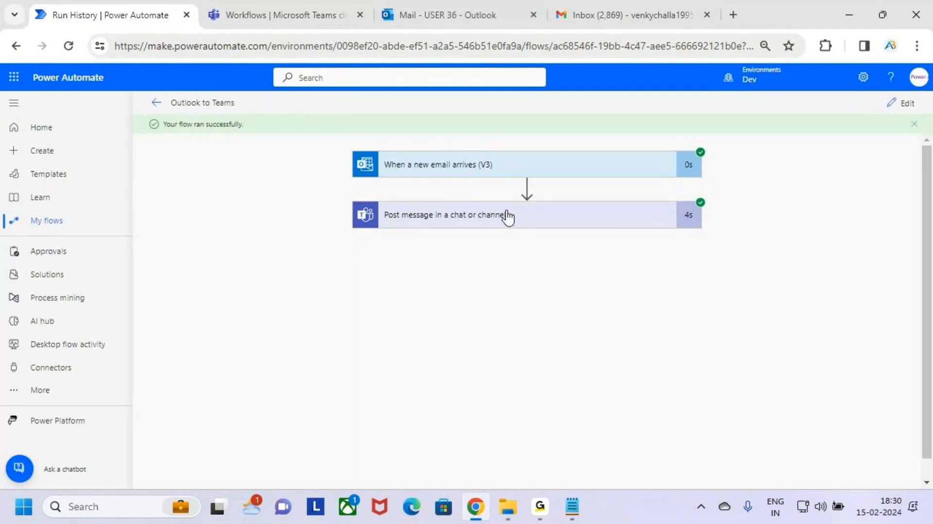
click(439, 6)
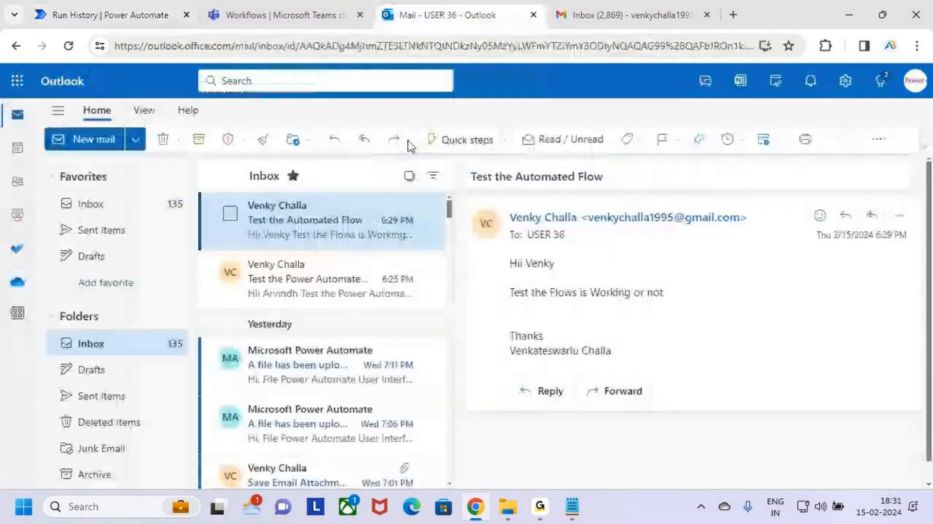
click(243, 15)
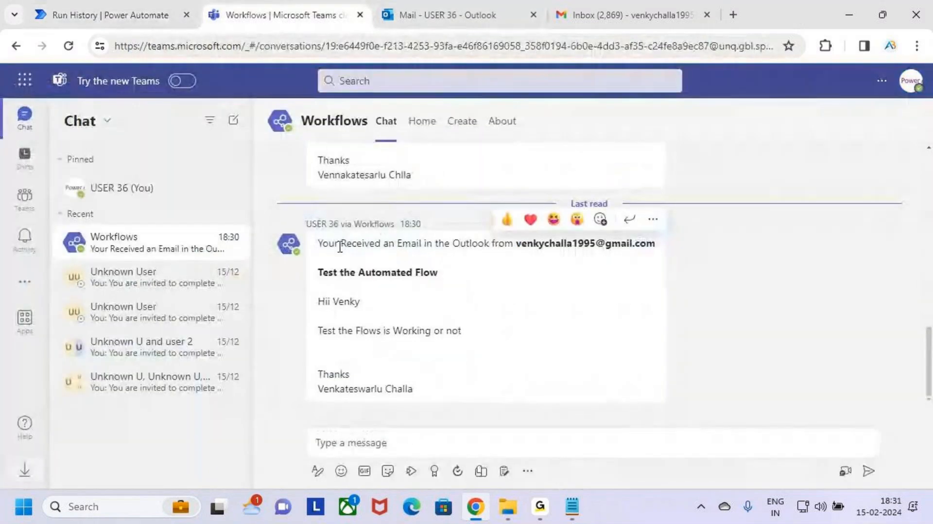
click(68, 15)
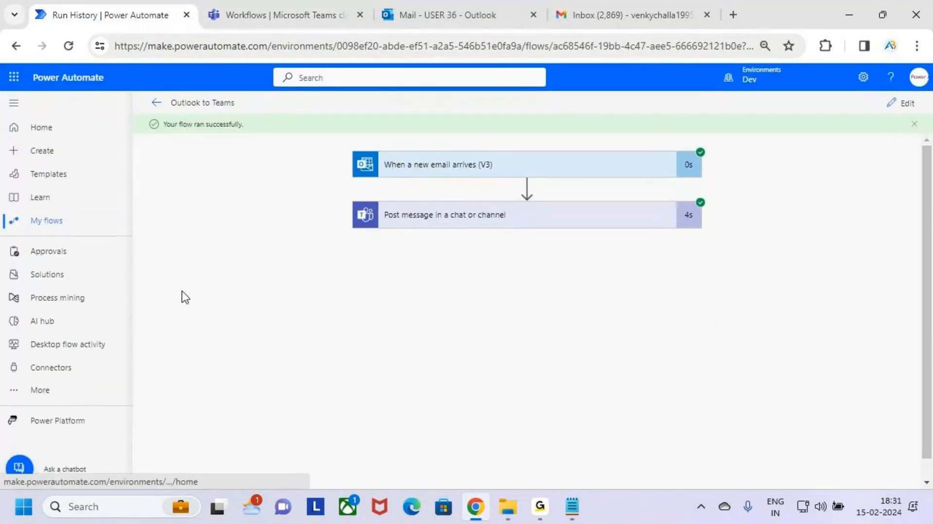
Return to the My flows list of cloud flows in Power Automate.
key(ctrl+2)
drag(163, 88, 243, 117)
drag(230, 99, 270, 76)
key(Escape)
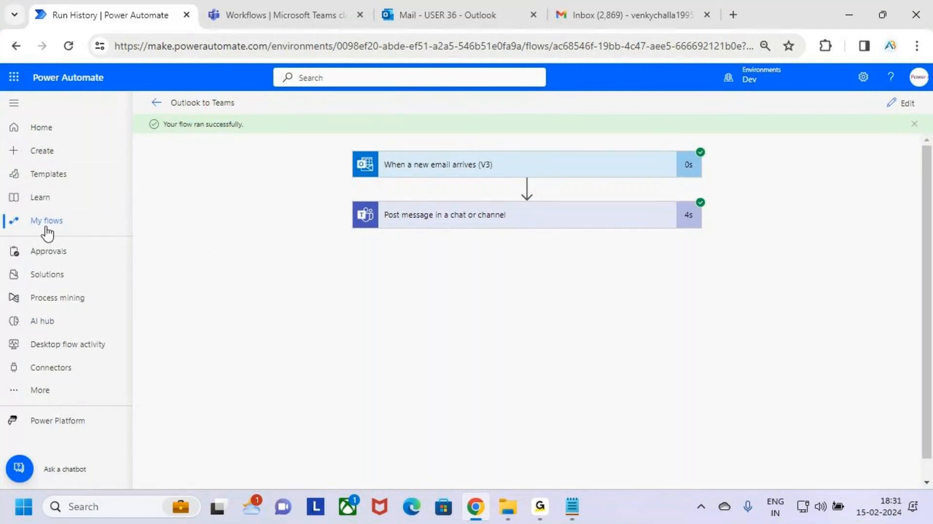
click(63, 221)
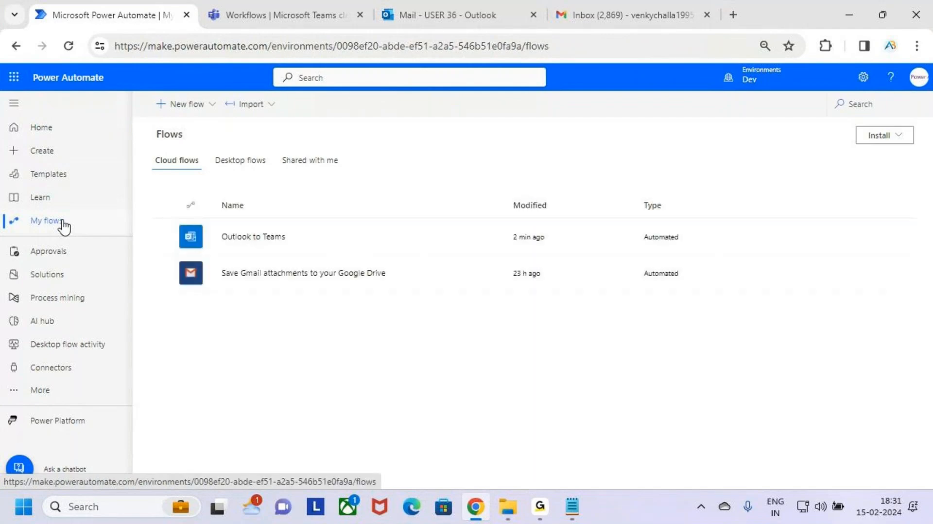
Open the details page of the Outlook to Teams flow.
key(ctrl+2)
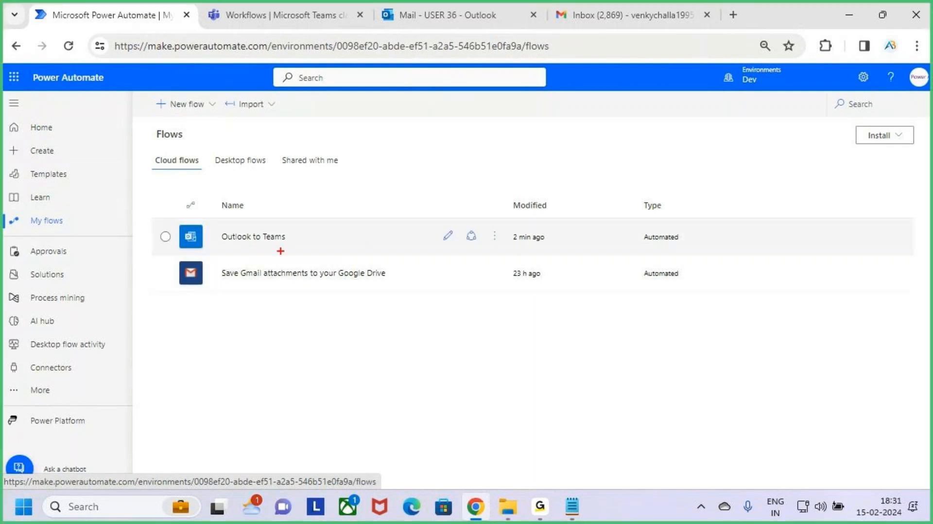
mouse_move(210, 221)
mouse_down()
mouse_move(227, 239)
mouse_move(299, 255)
mouse_up()
mouse_move(287, 237)
mouse_down()
mouse_move(292, 246)
mouse_move(315, 213)
mouse_up()
key(Escape)
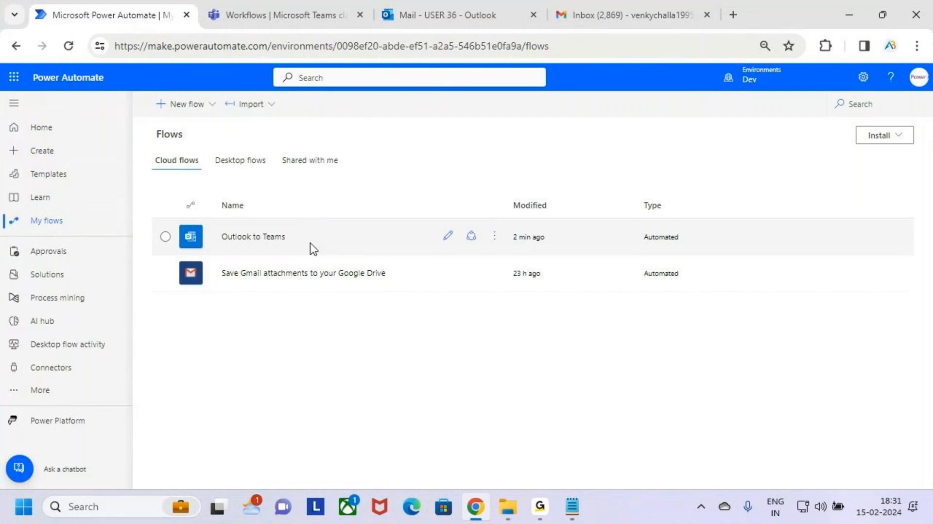
click(268, 238)
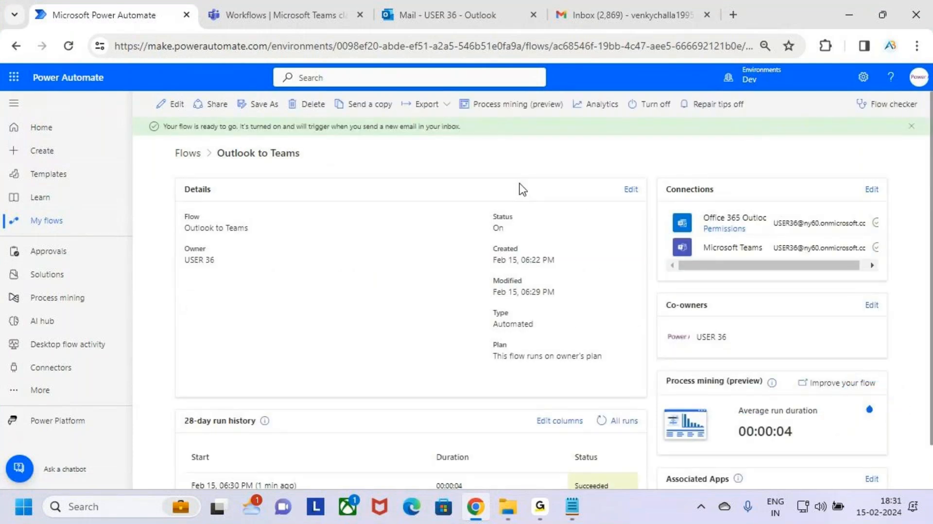
Examine the flow's details: name, owner, status, created and modified dates, type, plan and connections.
key(ctrl+2)
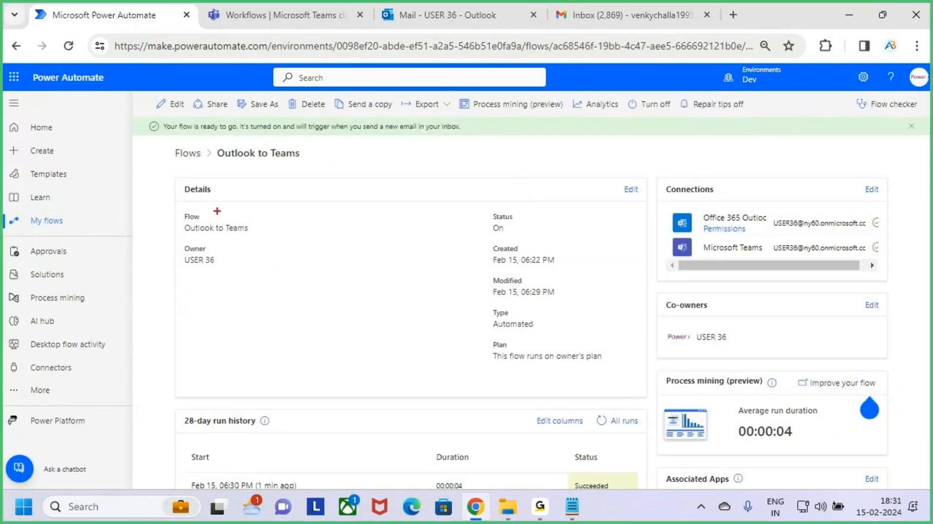
drag(178, 209, 260, 236)
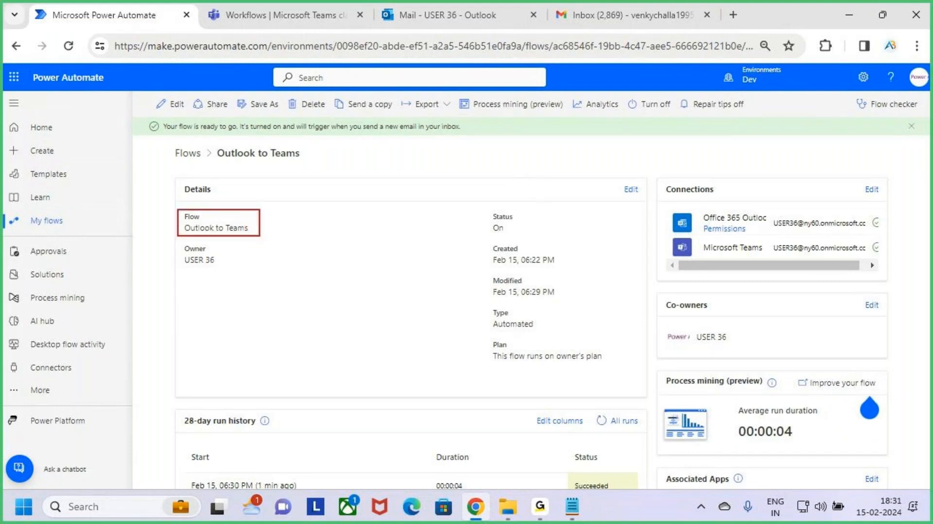
drag(483, 209, 568, 237)
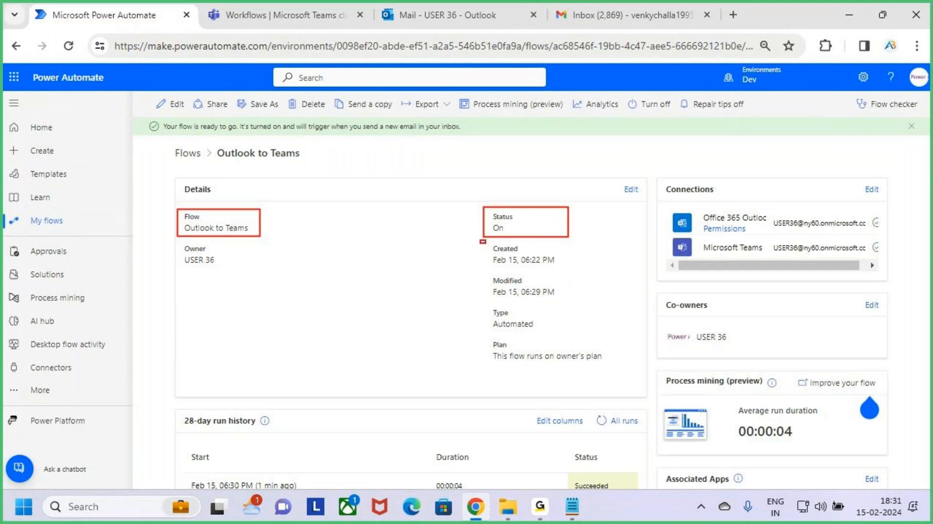
drag(481, 240, 574, 269)
drag(476, 274, 571, 302)
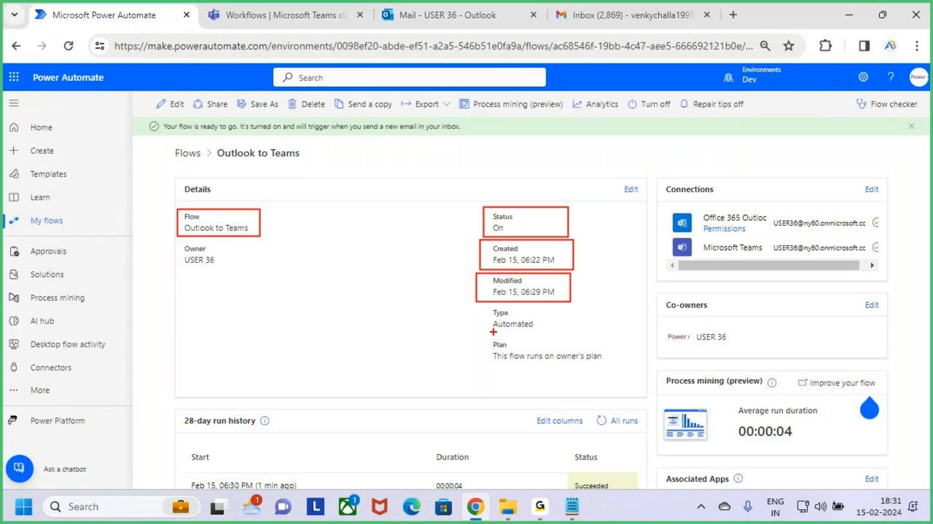
mouse_move(494, 331)
mouse_down()
mouse_move(520, 332)
mouse_move(531, 358)
mouse_move(612, 366)
mouse_up()
drag(178, 243, 243, 268)
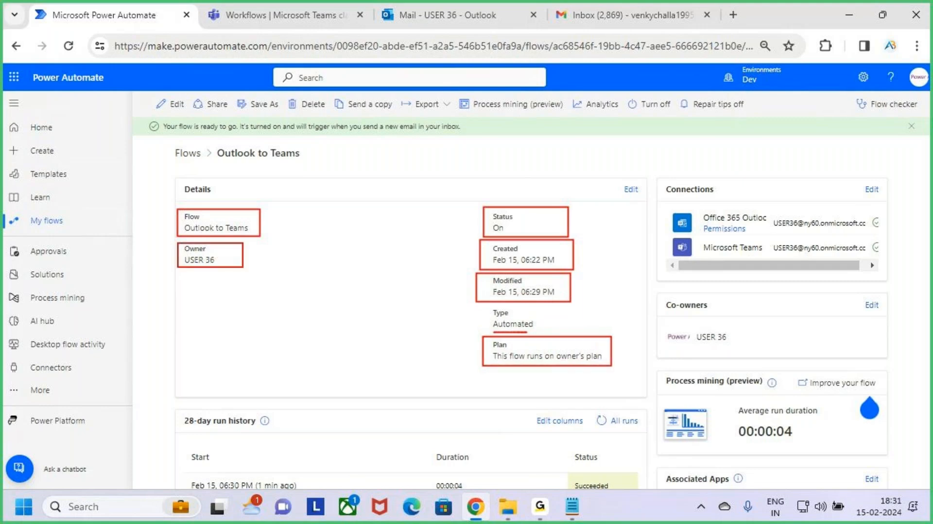
drag(674, 186, 879, 262)
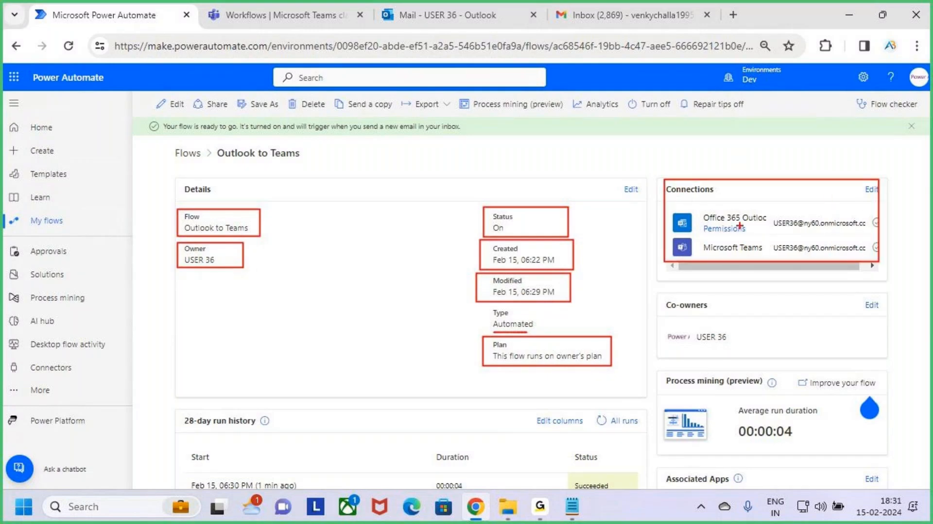
mouse_move(715, 224)
mouse_down()
mouse_move(761, 254)
mouse_move(751, 261)
mouse_up()
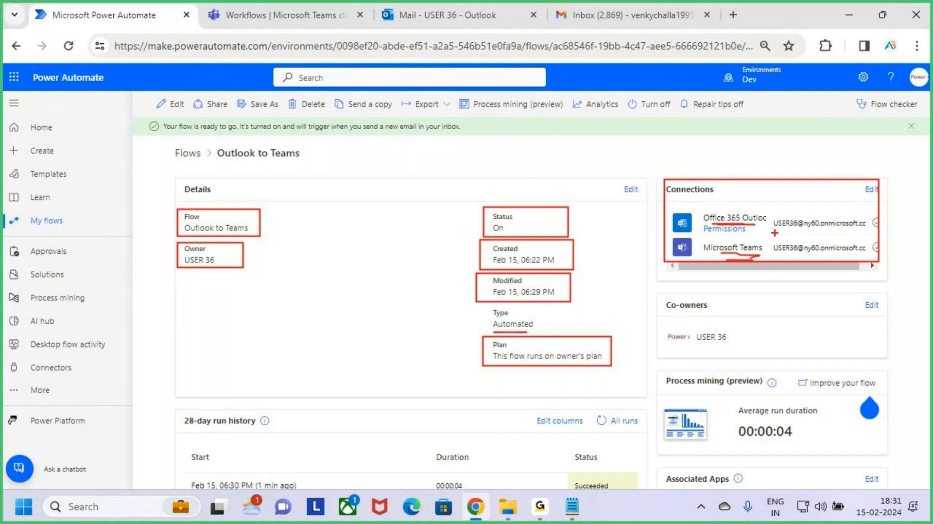
key(Escape)
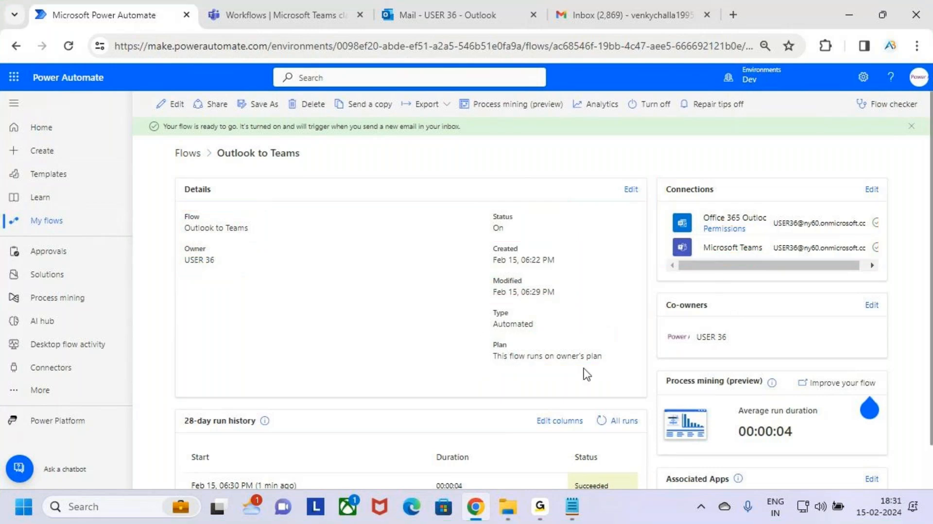
Review the start times, durations and statuses in the flow's 28-day run history.
scroll(491, 355, down, 1)
key(ctrl+2)
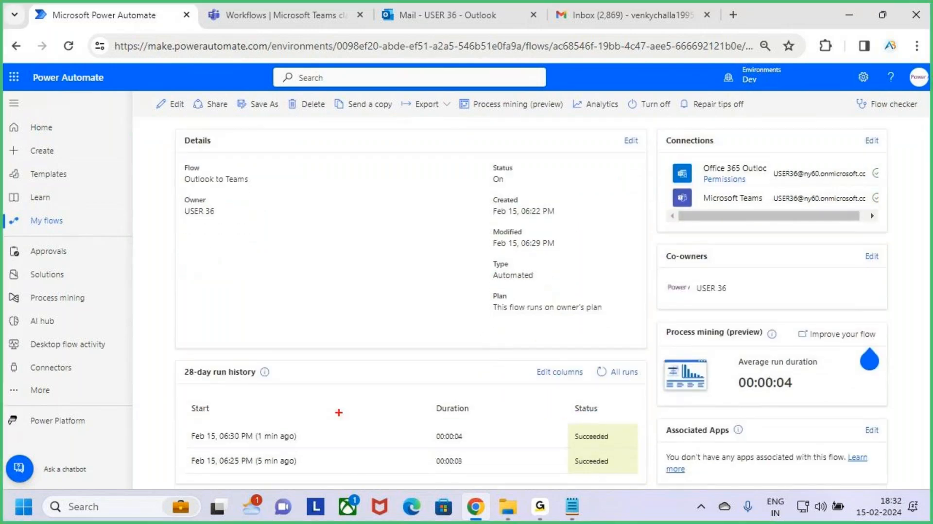
mouse_move(180, 361)
mouse_down()
mouse_move(222, 383)
mouse_move(277, 383)
mouse_move(483, 421)
mouse_move(642, 480)
mouse_up()
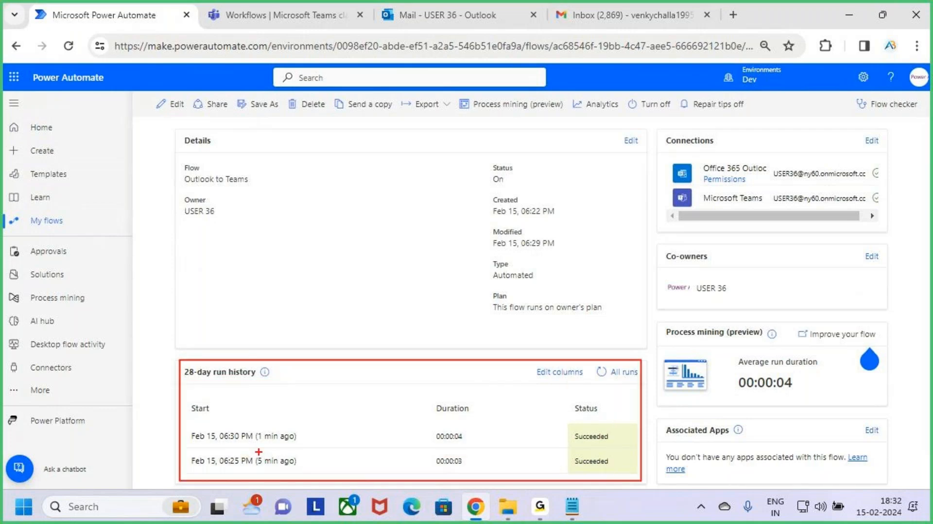
mouse_move(251, 444)
mouse_down()
mouse_move(278, 445)
mouse_move(295, 471)
mouse_up()
drag(434, 419, 465, 419)
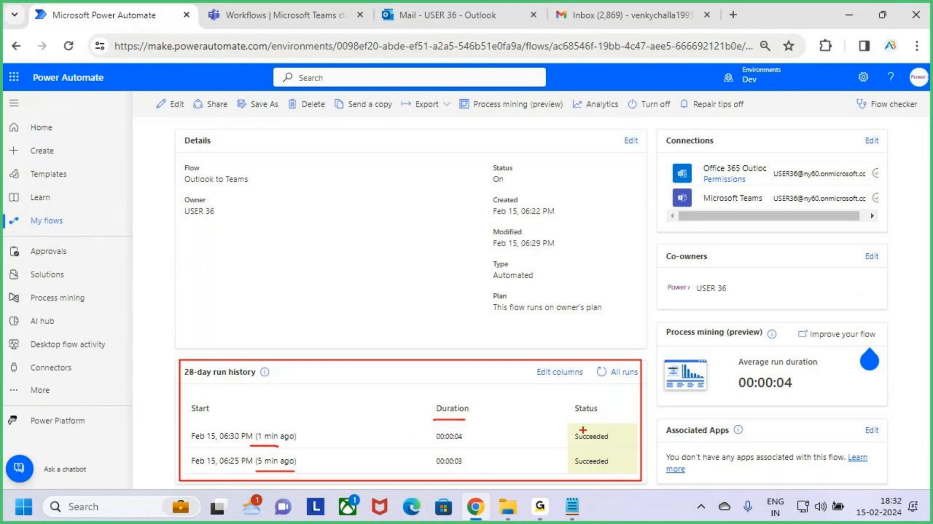
mouse_move(577, 444)
mouse_down()
mouse_move(605, 444)
mouse_move(606, 468)
mouse_up()
key(Escape)
scroll(281, 221, up, 2)
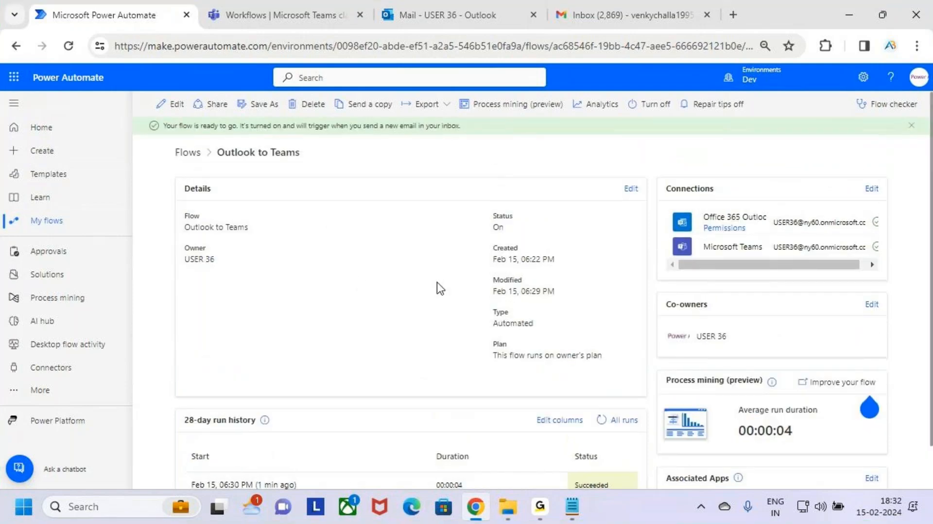
Review the details, run history, connections and co-owners sections of the flow page together.
scroll(440, 288, down, 1)
key(ctrl+2)
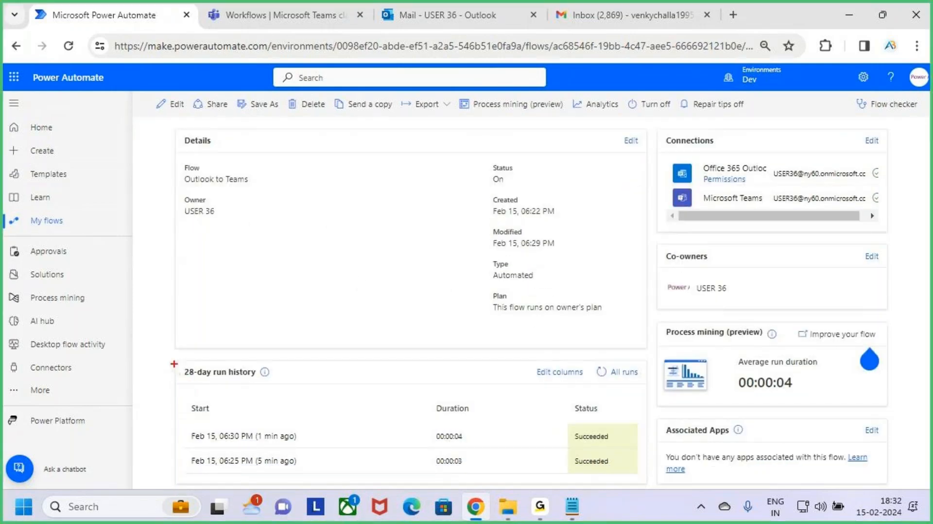
mouse_move(173, 364)
mouse_down()
mouse_move(563, 478)
mouse_move(644, 482)
mouse_up()
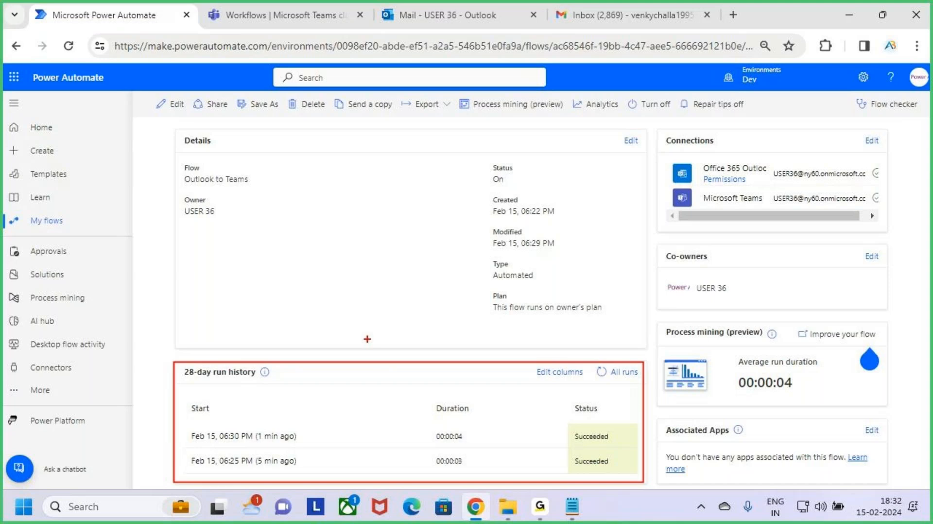
mouse_move(376, 324)
mouse_down()
mouse_move(384, 359)
mouse_move(375, 353)
mouse_move(368, 378)
mouse_up()
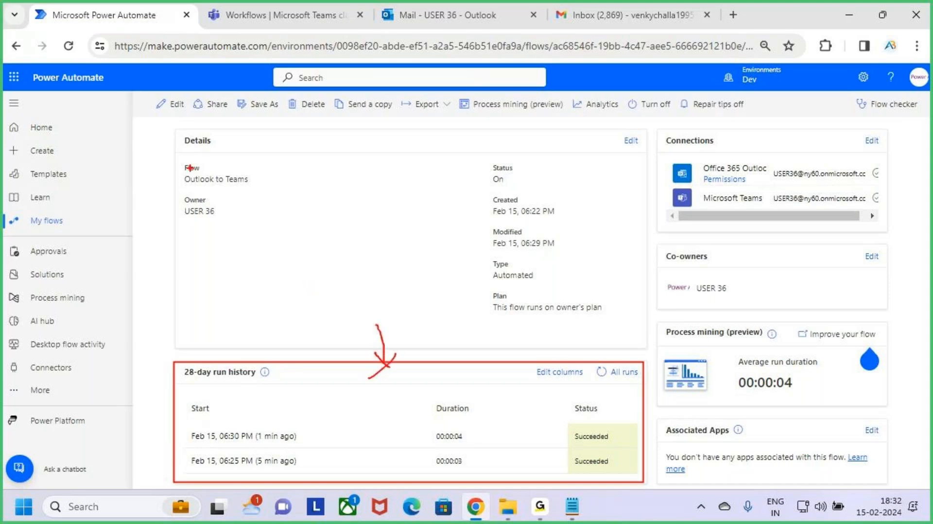
mouse_move(178, 128)
mouse_down()
mouse_move(202, 148)
mouse_move(547, 282)
mouse_move(647, 348)
mouse_up()
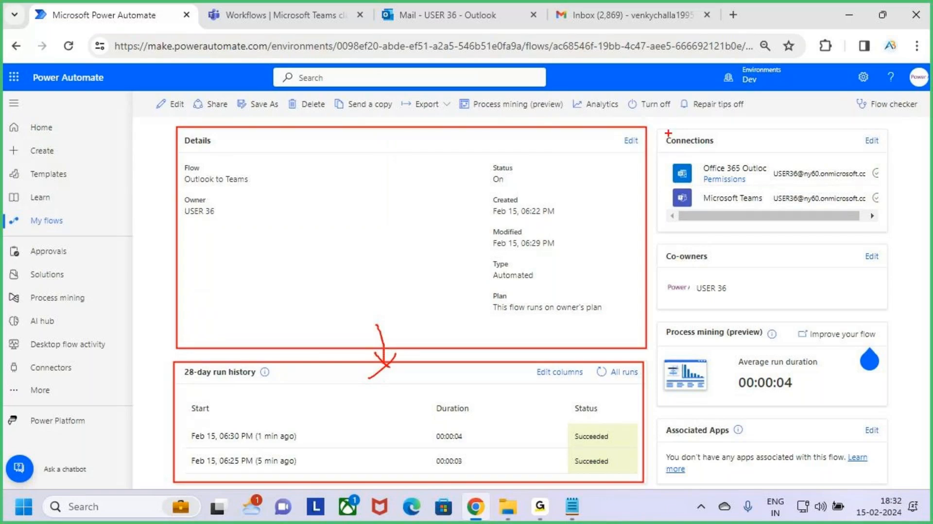
drag(667, 130, 886, 224)
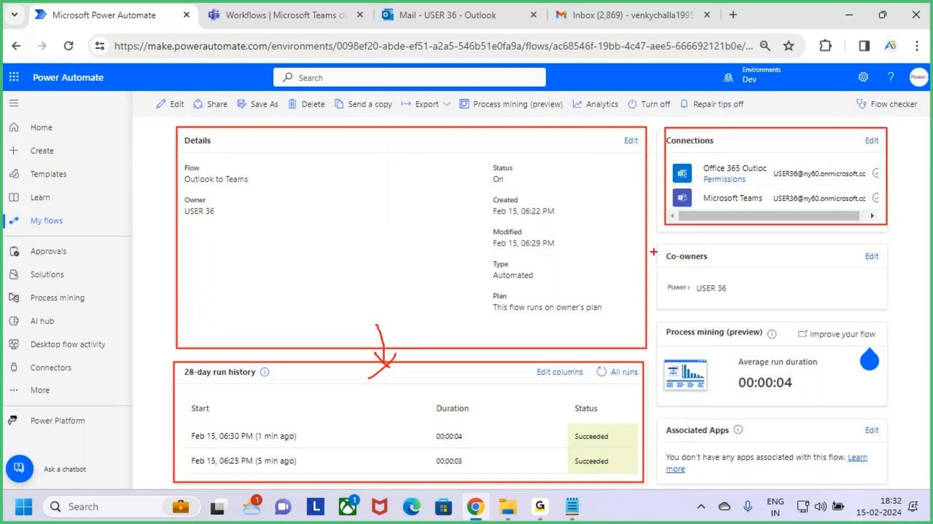
drag(659, 246, 889, 306)
drag(702, 295, 733, 295)
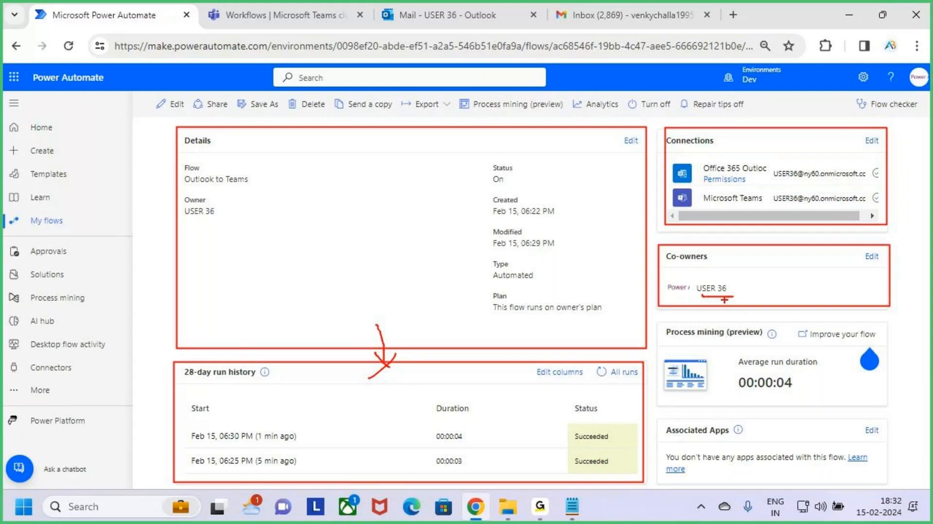
key(Escape)
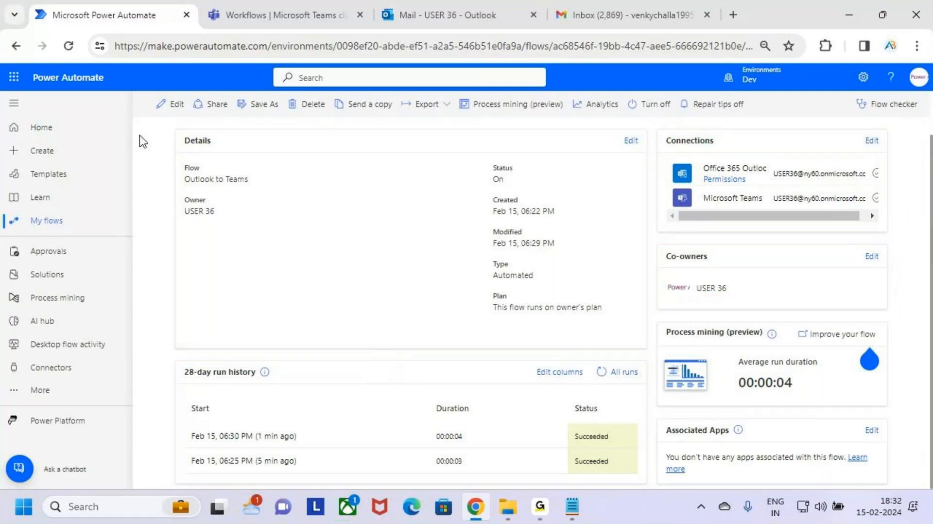
Go back to My flows, select the Outlook to Teams flow and browse its more-actions menu.
click(55, 223)
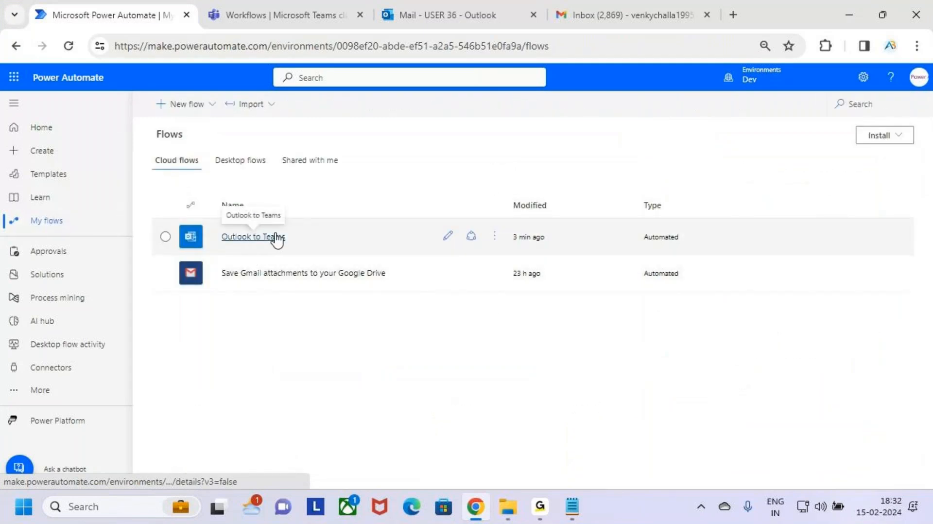
click(333, 240)
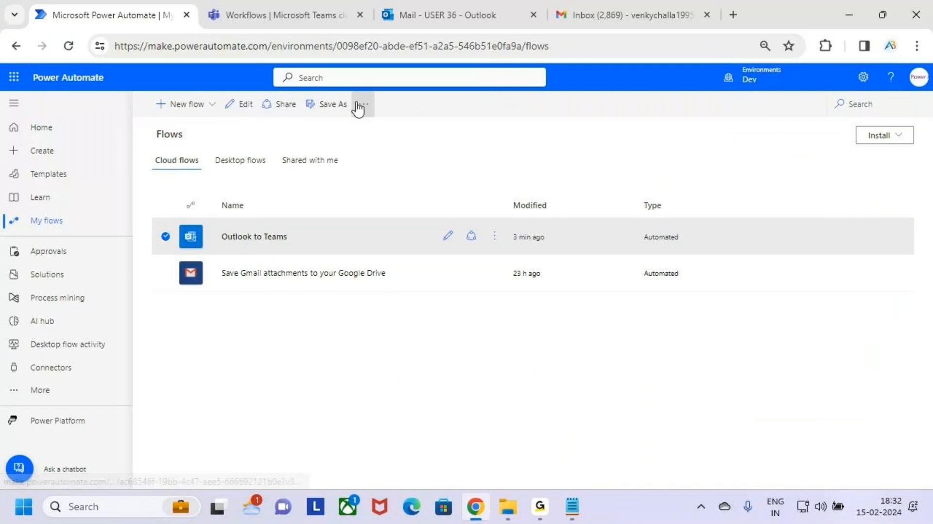
click(495, 237)
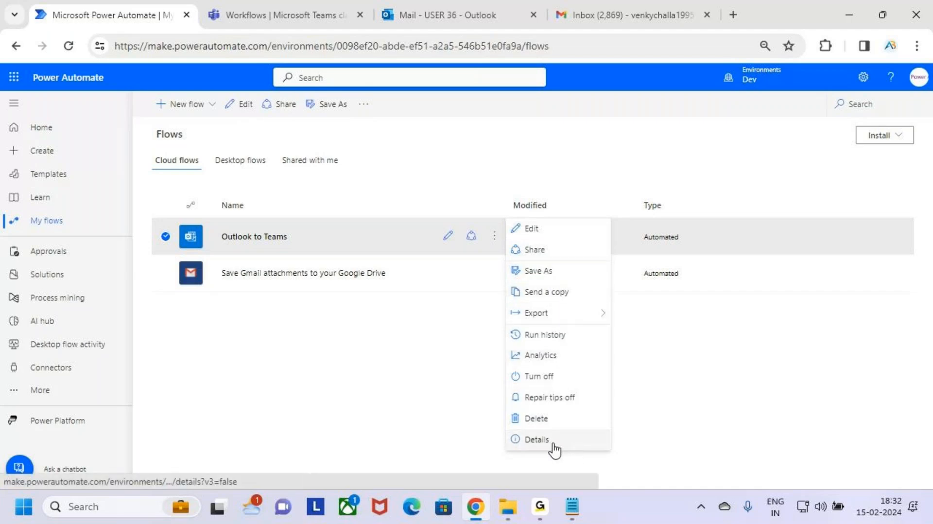
click(449, 432)
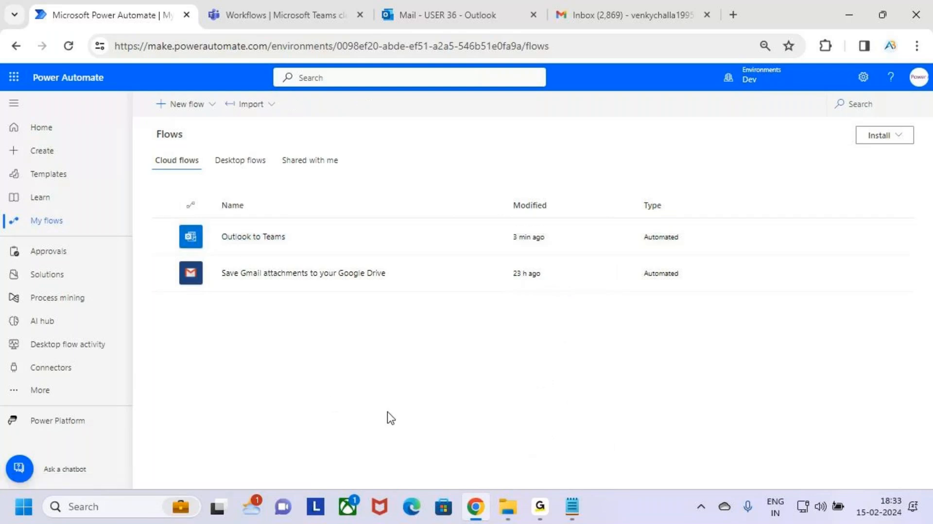
Switch to the Notepad notes and highlight the 'email received in the outlook' phrase in item 4.
click(572, 506)
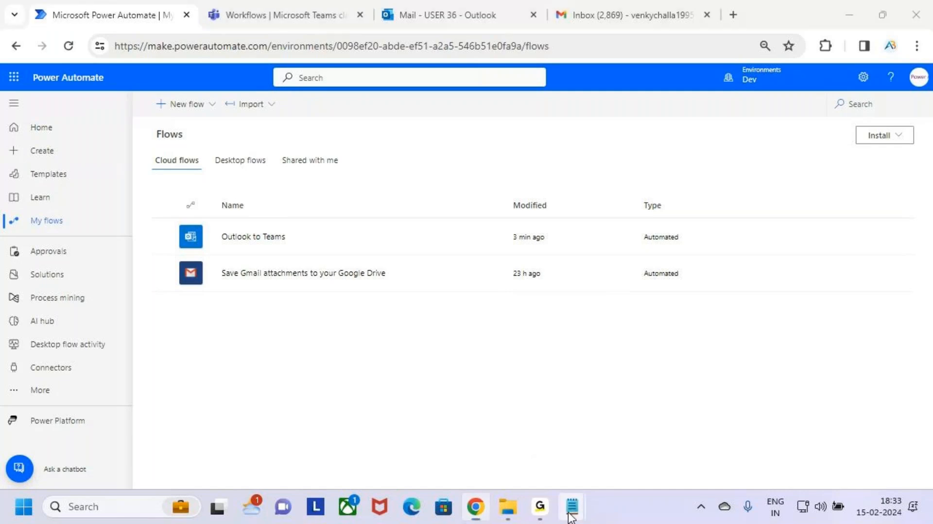
click(462, 439)
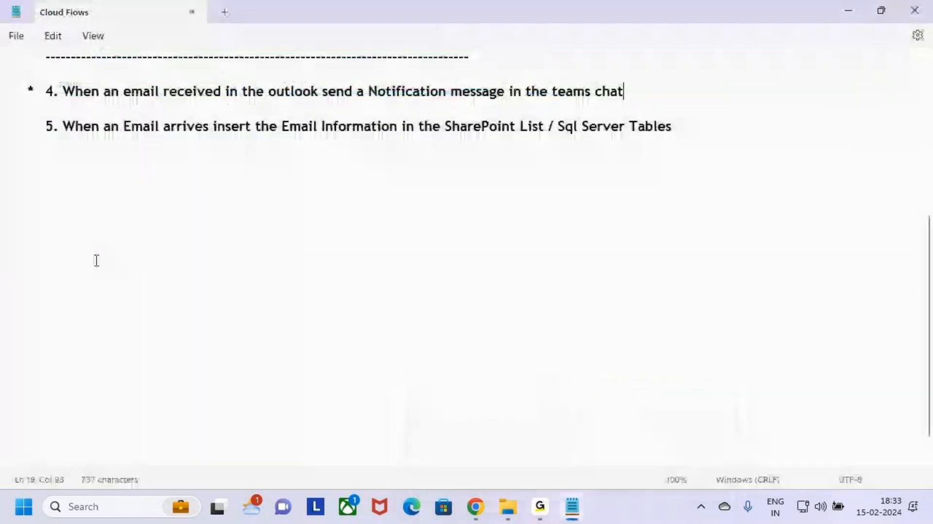
scroll(96, 260, up, 2)
drag(120, 200, 304, 200)
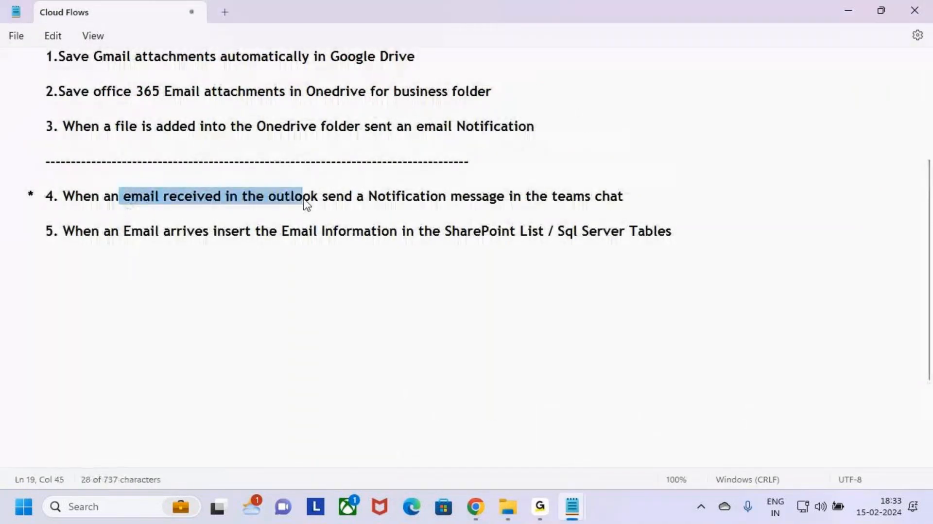
Highlight the Teams notification phrase of item 4 and the email-arrival and SharePoint List / Sql Server Tables phrases of item 5.
drag(378, 198, 668, 202)
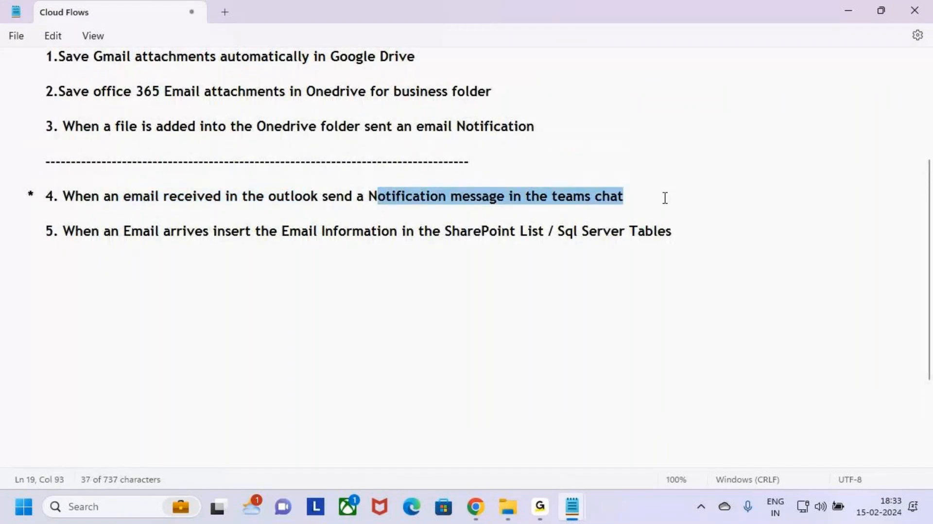
click(179, 255)
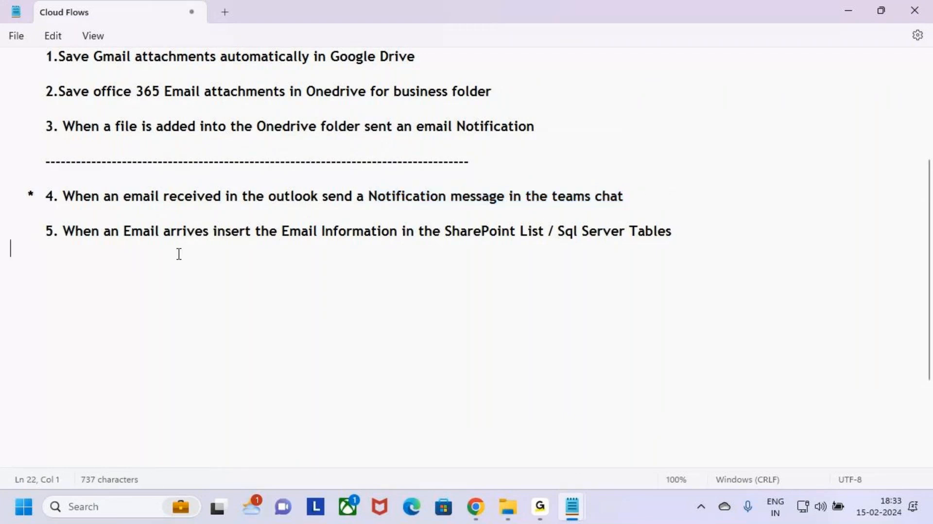
key(Up)
click(32, 229)
click(73, 245)
click(75, 230)
click(73, 247)
click(54, 231)
drag(45, 231, 399, 235)
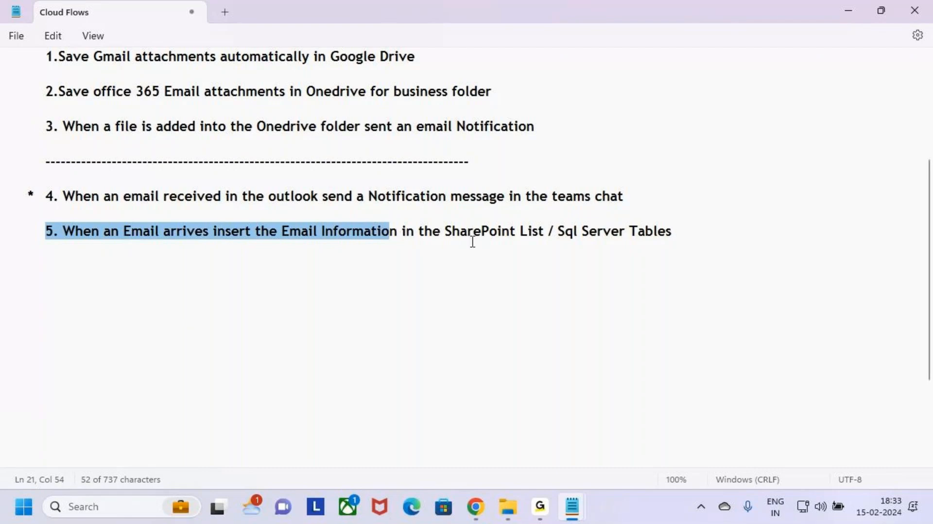
drag(445, 231, 707, 237)
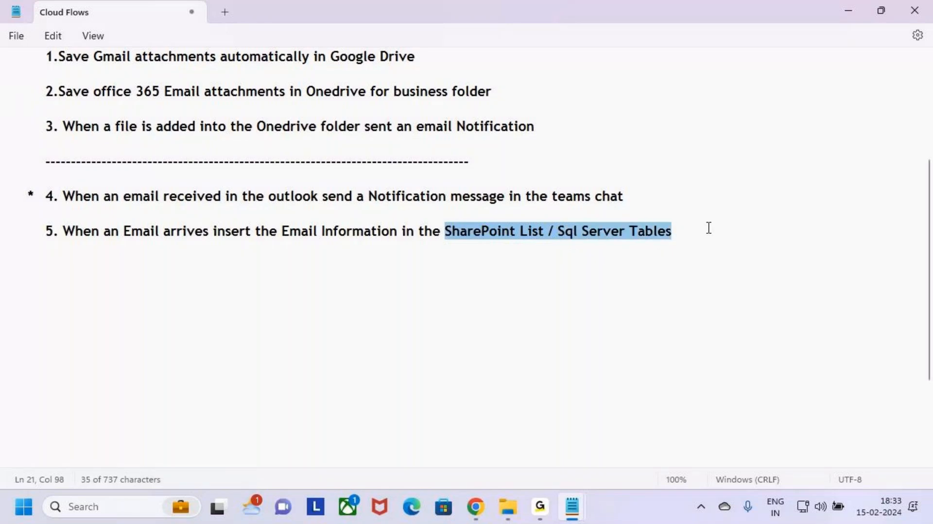
click(704, 224)
click(285, 268)
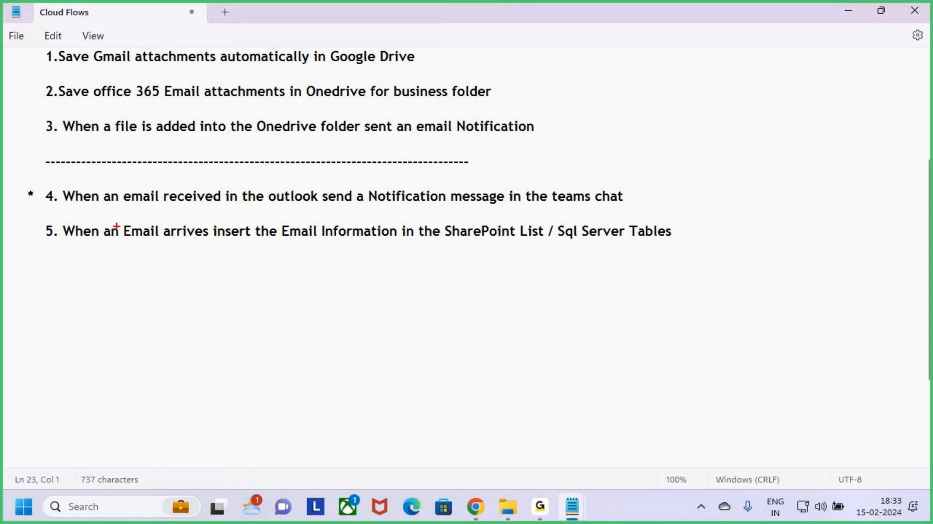
drag(117, 223, 209, 243)
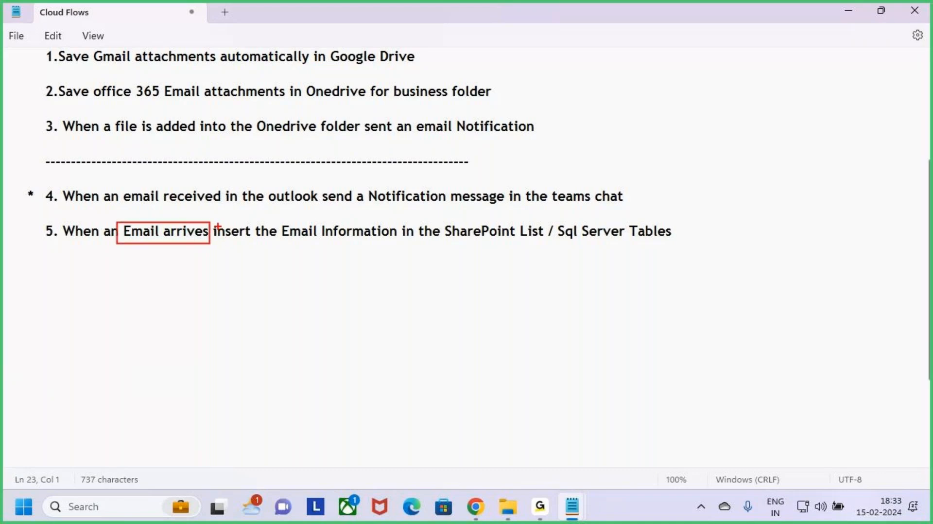
mouse_move(213, 220)
mouse_down()
mouse_move(305, 238)
mouse_move(551, 242)
mouse_up()
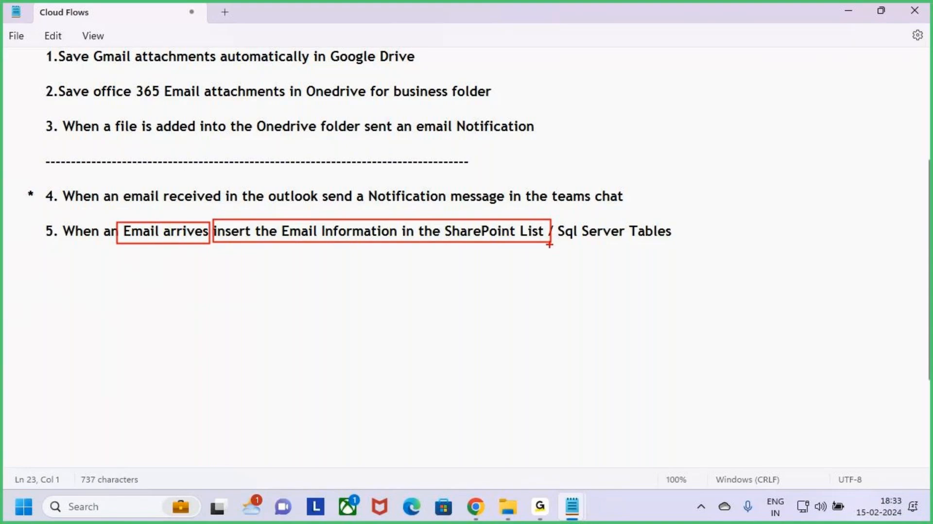
key(Escape)
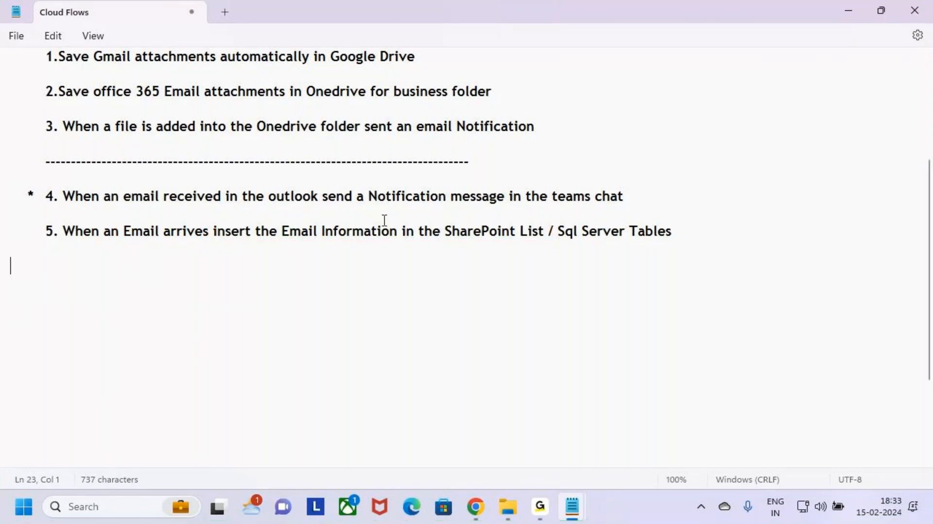
Switch to the Outlook inbox in the browser and review the test email's subject, sender, body and received time.
click(475, 507)
click(456, 4)
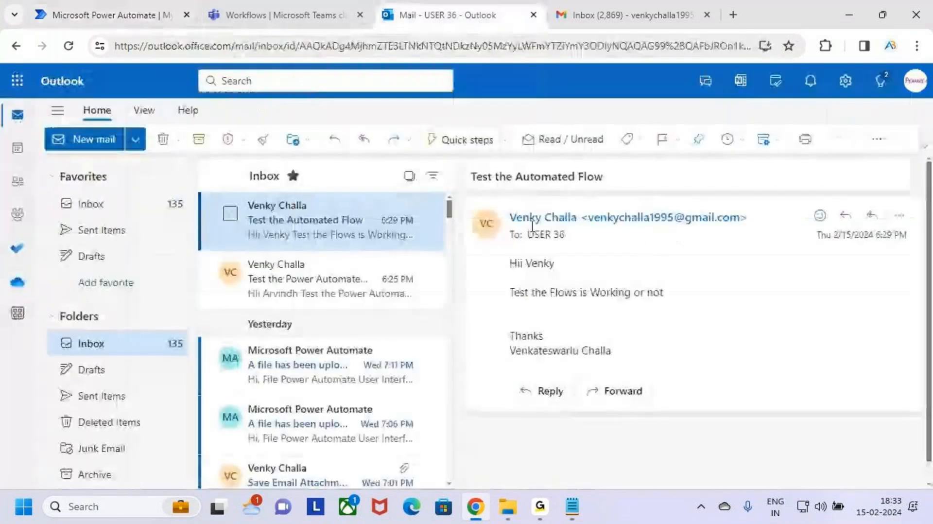
key(ctrl+2)
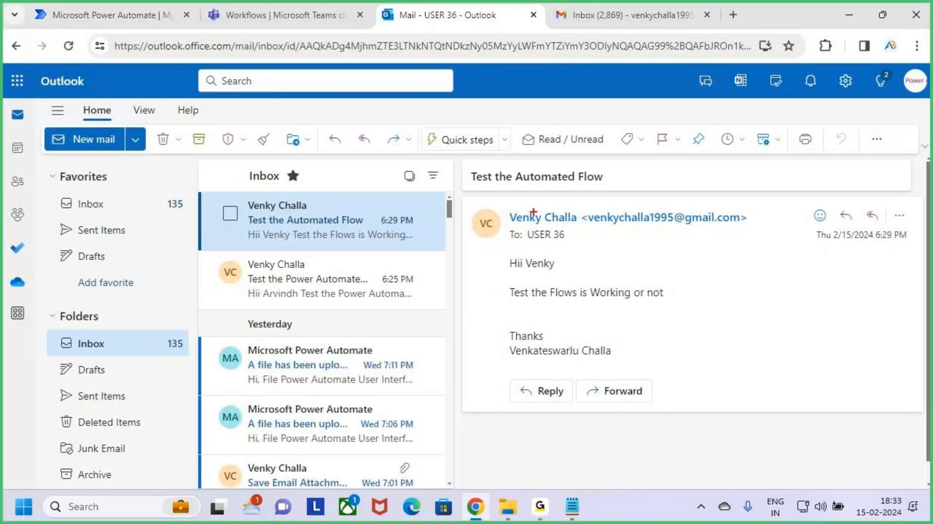
mouse_move(470, 201)
mouse_down()
mouse_move(681, 396)
mouse_move(854, 413)
mouse_move(926, 407)
mouse_up()
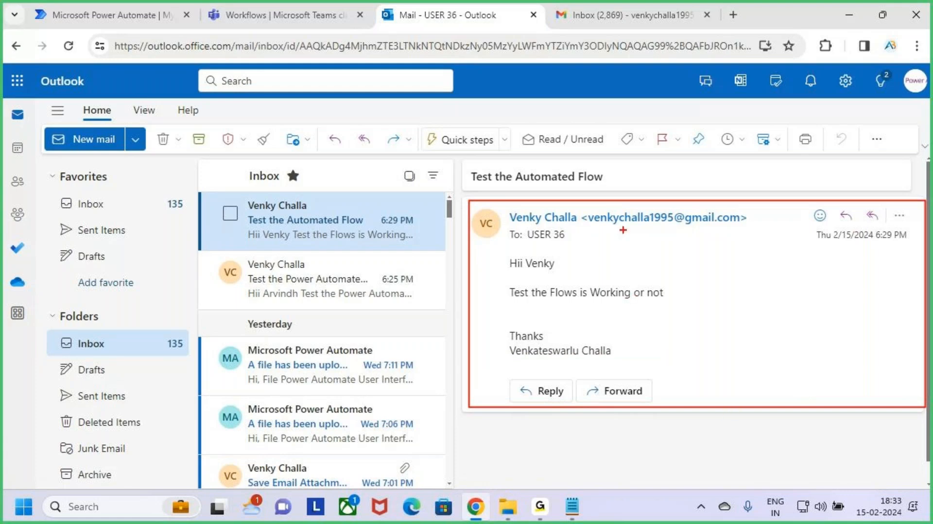
drag(575, 207, 755, 230)
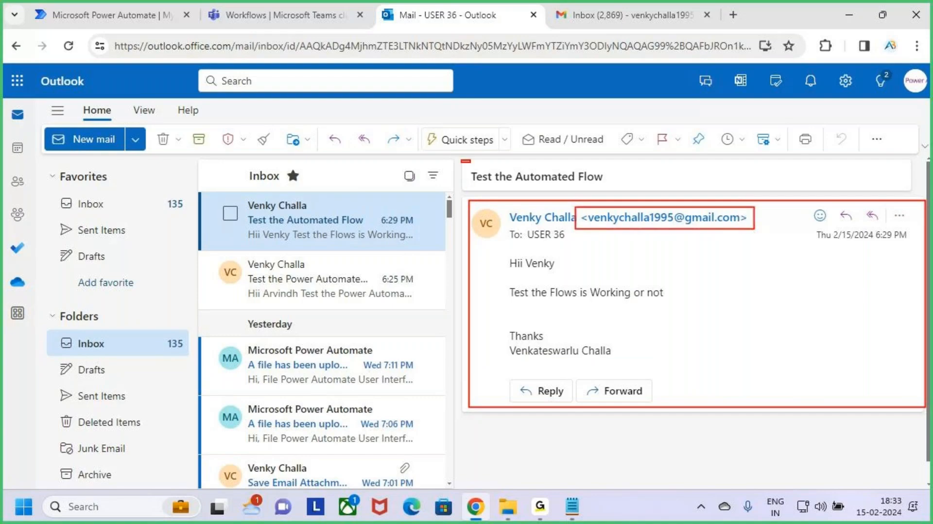
drag(461, 160, 609, 190)
drag(495, 247, 645, 365)
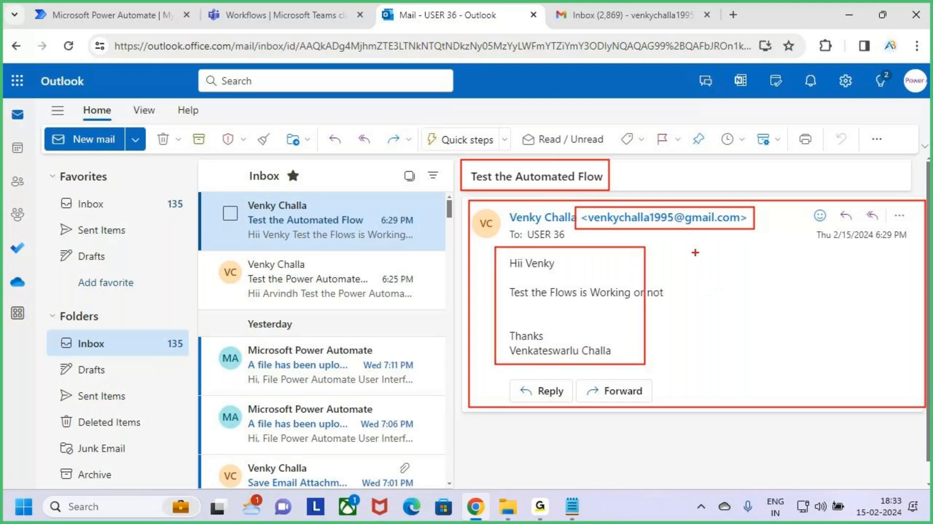
mouse_move(699, 251)
mouse_down()
mouse_move(700, 264)
mouse_move(728, 264)
mouse_up()
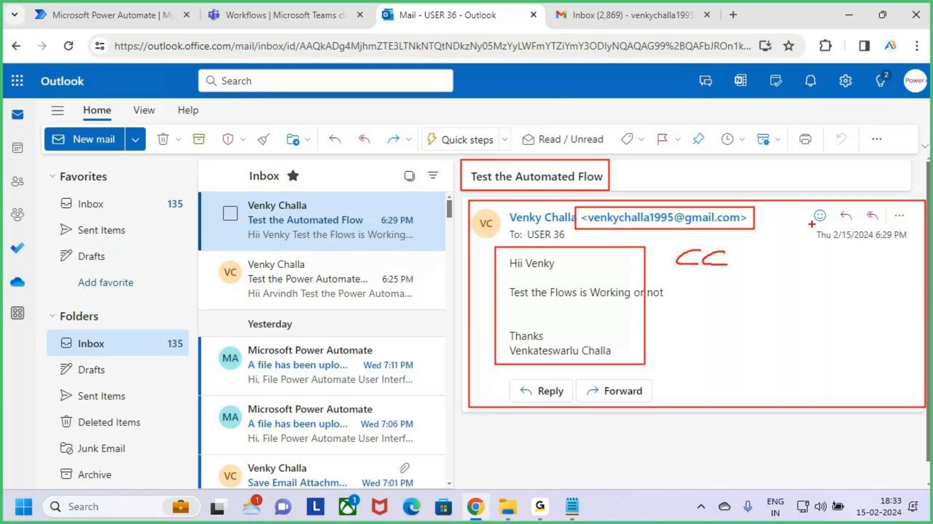
drag(811, 224, 919, 246)
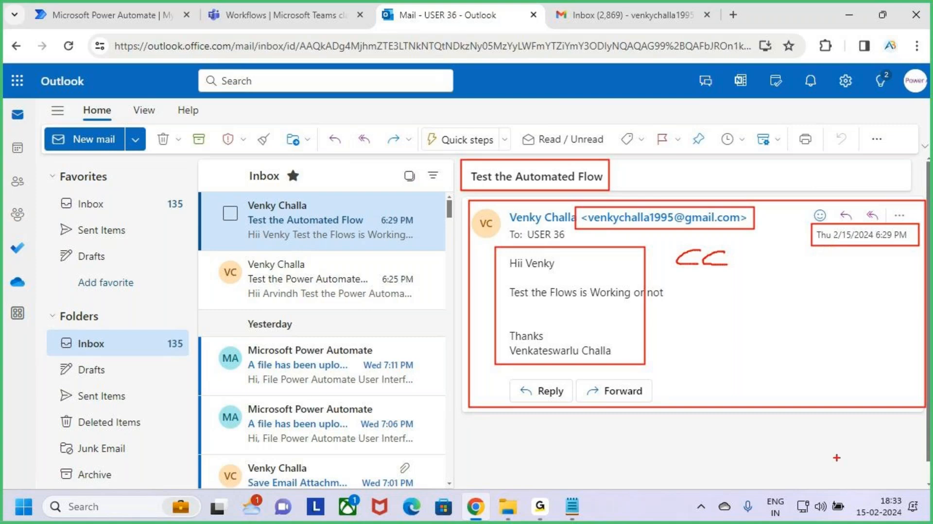
key(Escape)
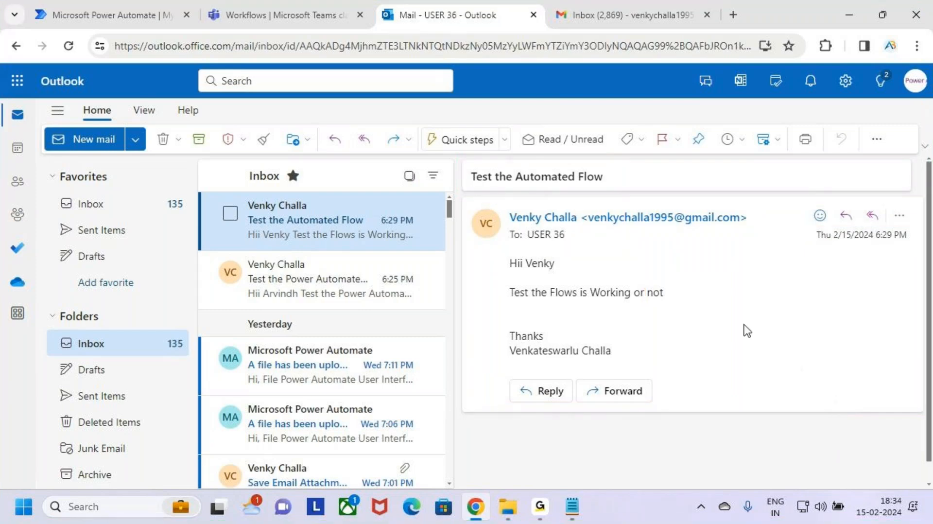
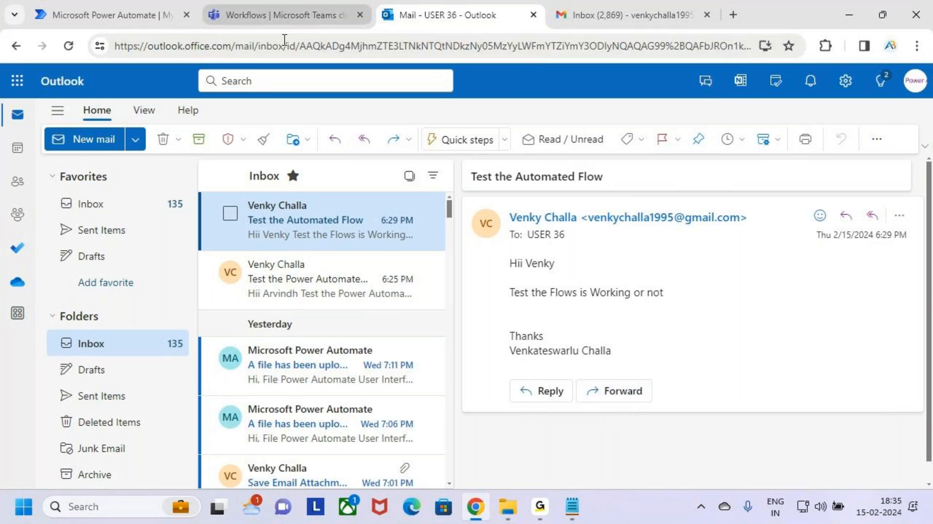
Review the Workflows chat message posted in Teams for the test email, then close the Teams tab.
click(317, 13)
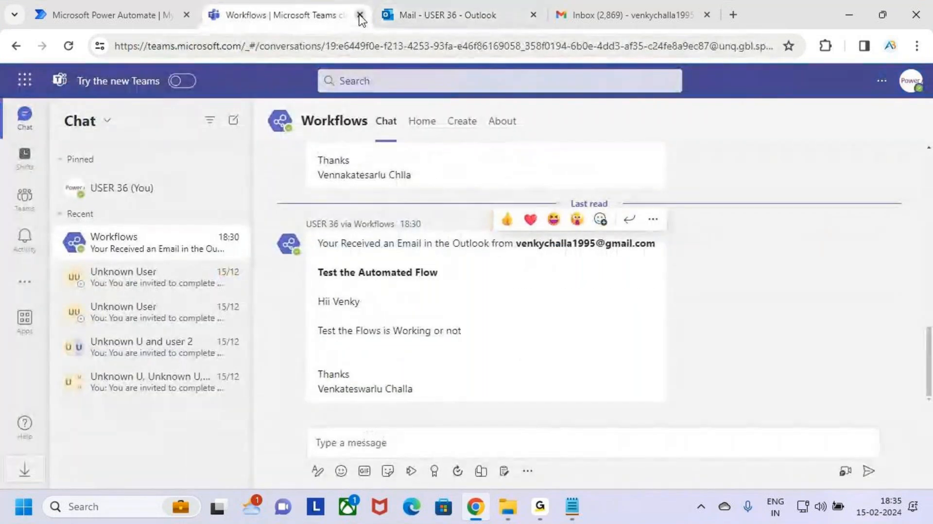
click(360, 16)
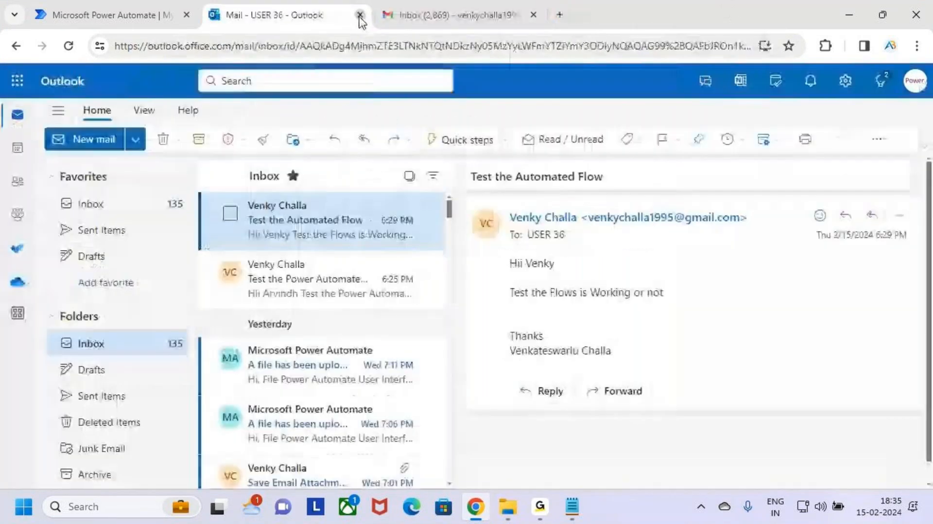
Open SharePoint from the Microsoft 365 app launcher on the Power Automate page.
click(180, 22)
click(19, 82)
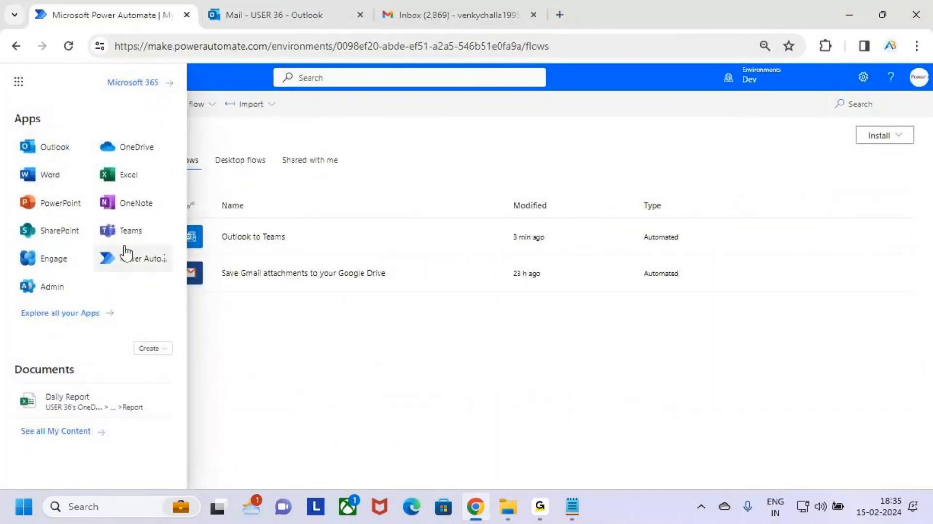
click(62, 232)
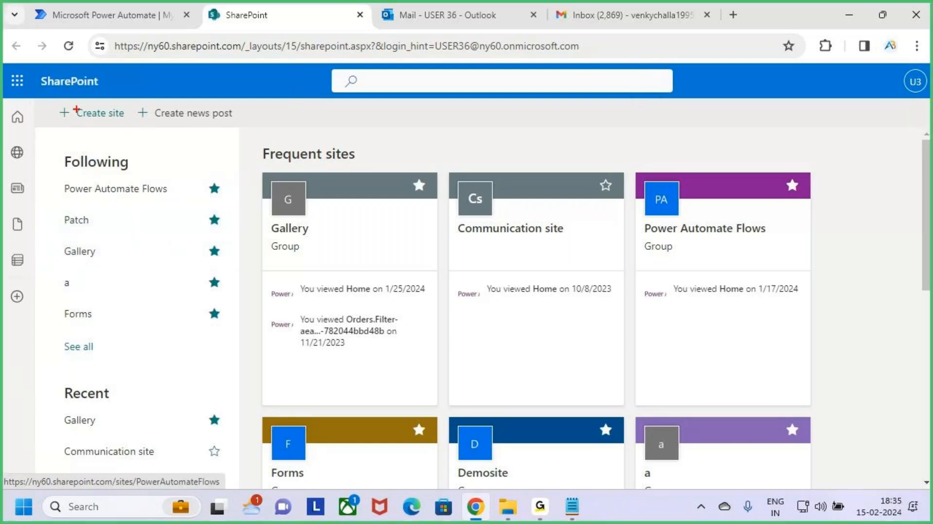
drag(49, 101, 129, 126)
key(ctrl+2)
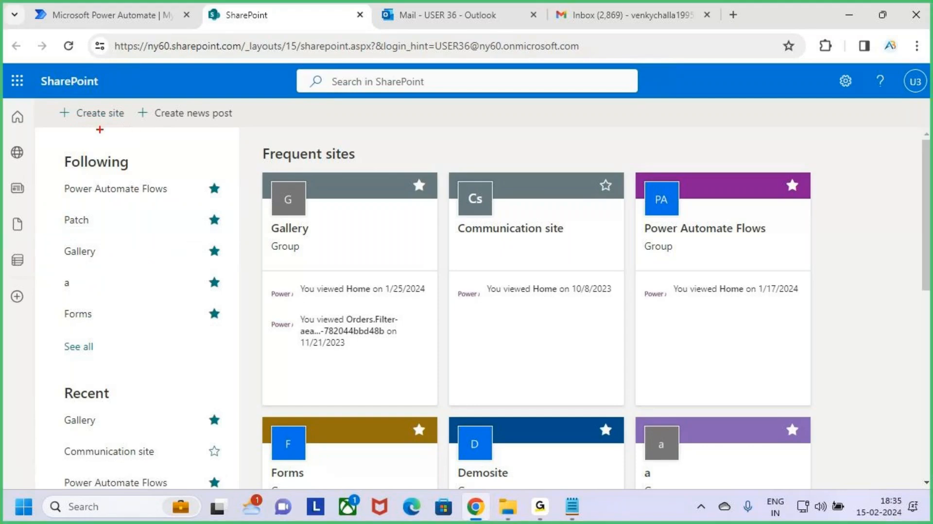
mouse_move(50, 102)
mouse_down()
mouse_move(141, 121)
mouse_move(143, 129)
mouse_up()
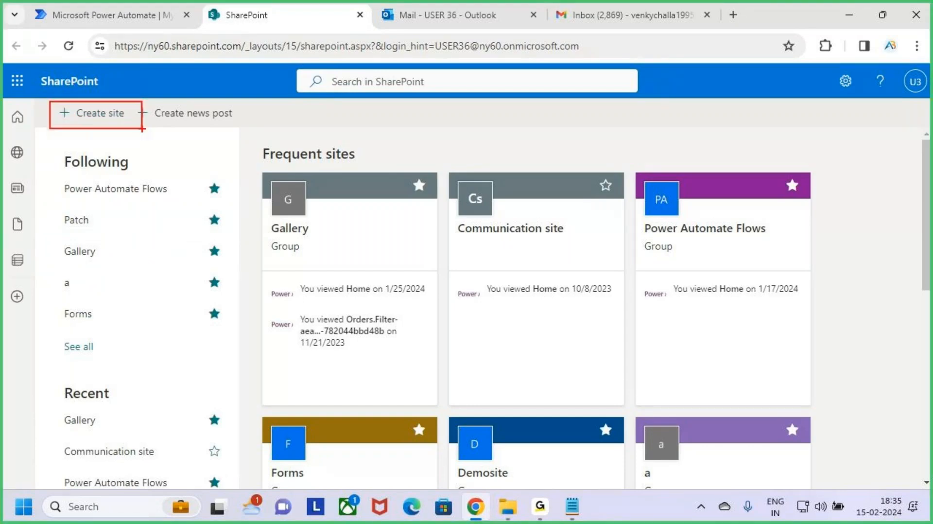
key(Escape)
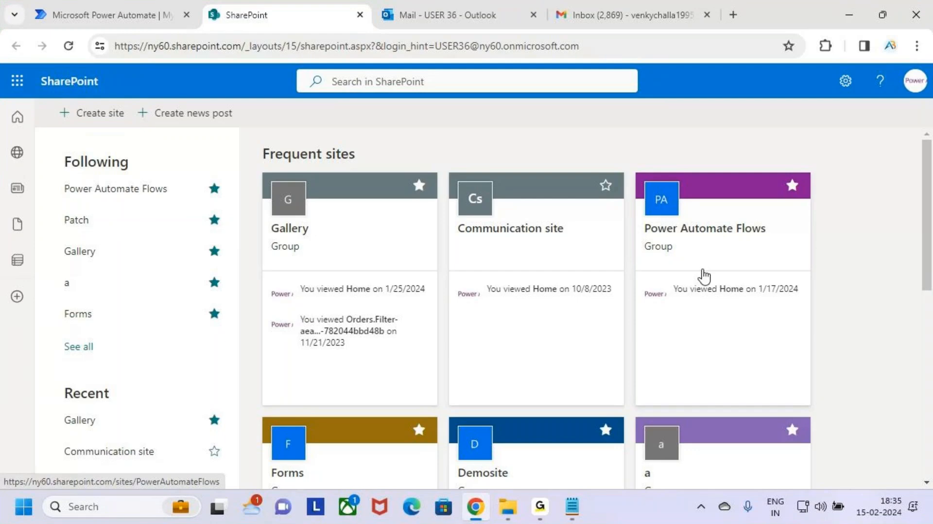
key(ctrl+2)
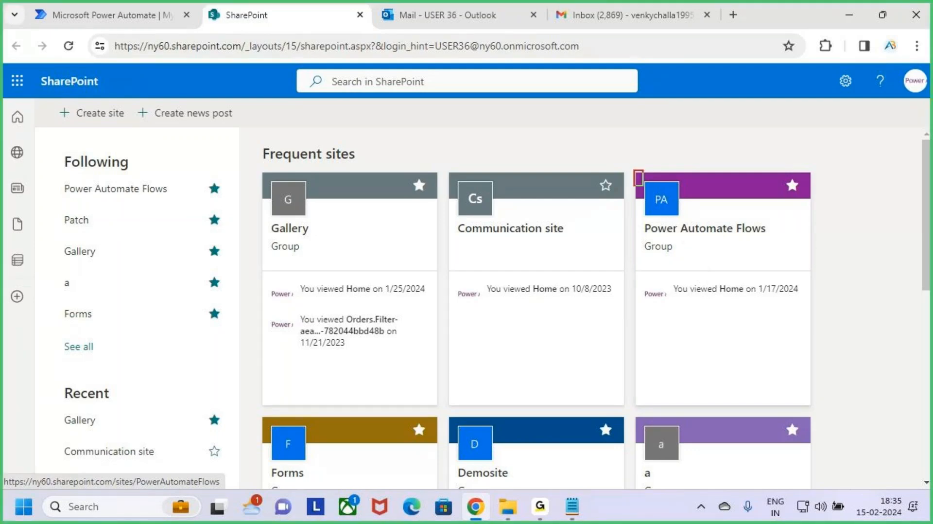
drag(634, 170, 809, 399)
key(Escape)
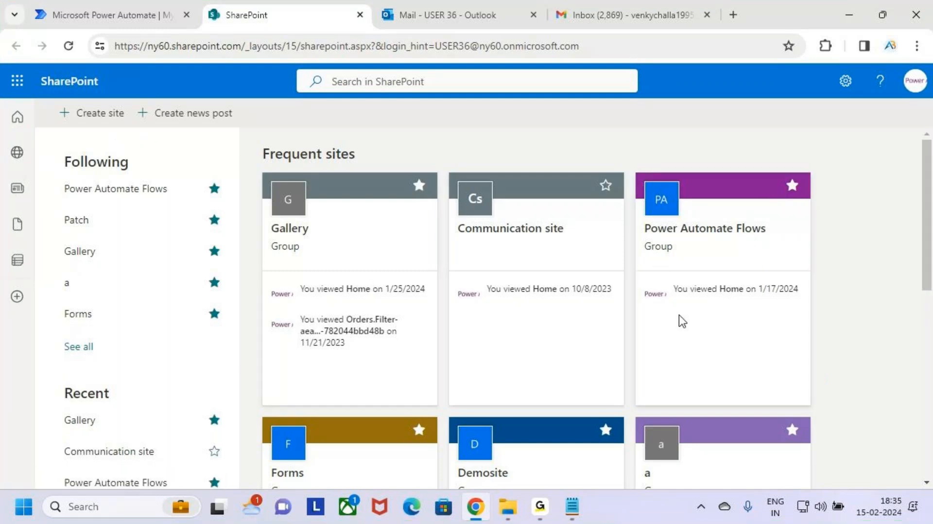
Start creating a new Team site and choose the Standard team template.
click(92, 116)
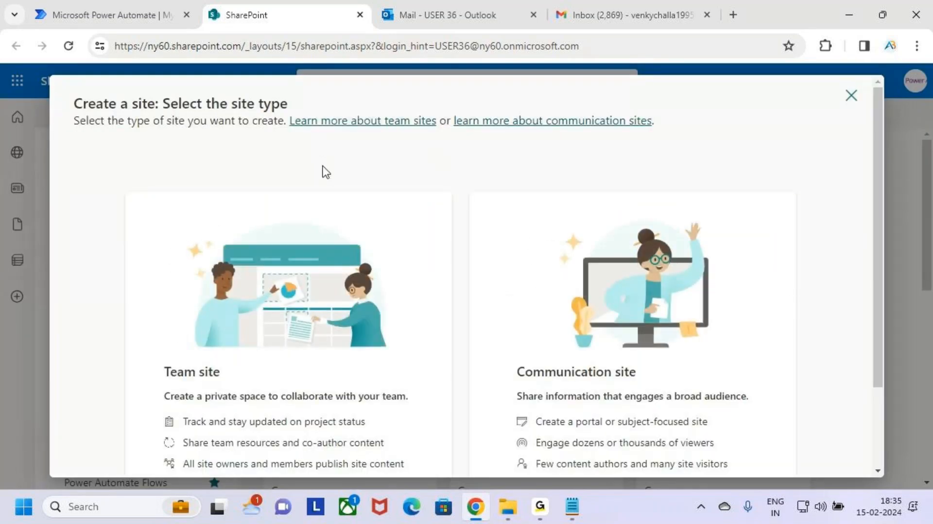
key(ctrl+2)
drag(151, 91, 295, 119)
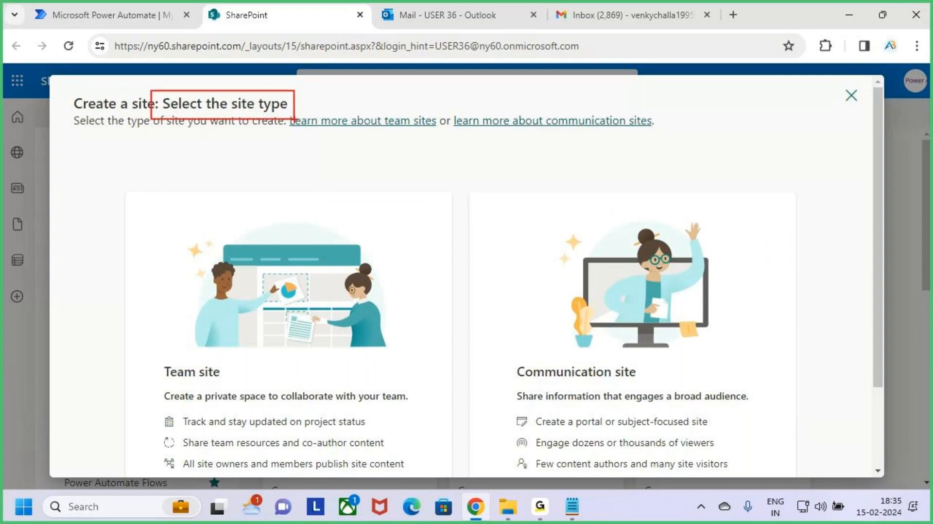
scroll(284, 327, down, 1)
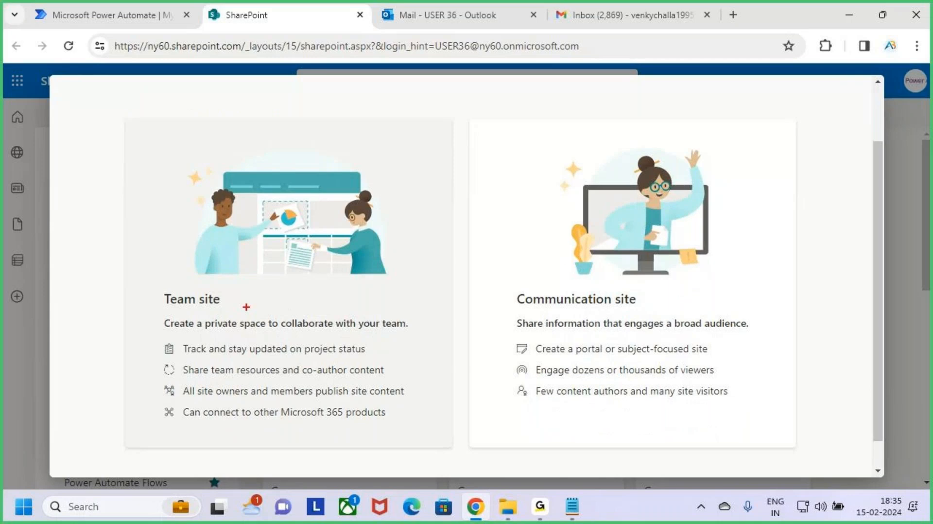
drag(146, 285, 258, 318)
drag(494, 281, 695, 325)
key(Escape)
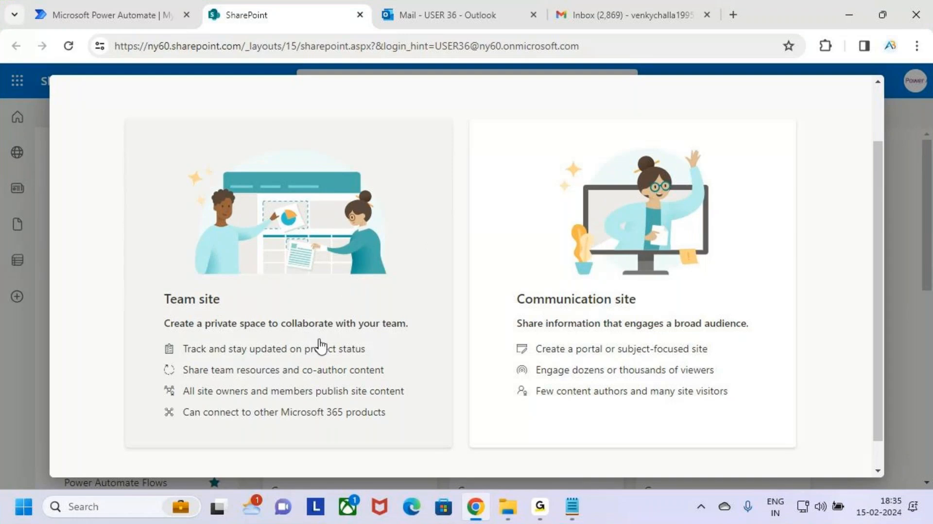
click(368, 290)
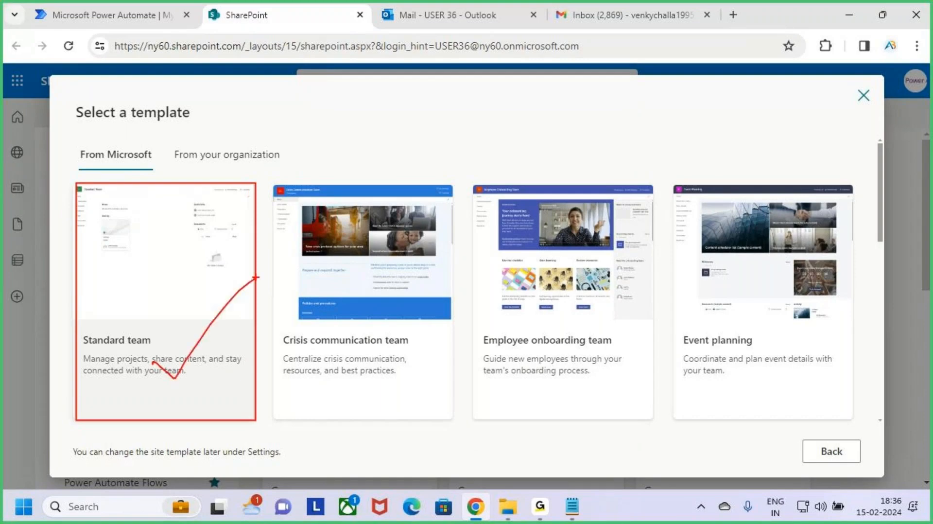
click(194, 267)
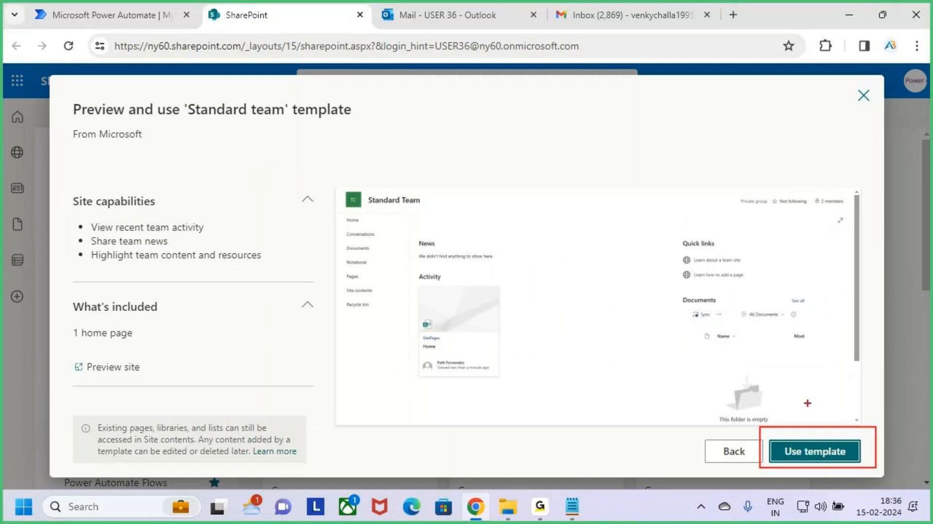
click(824, 455)
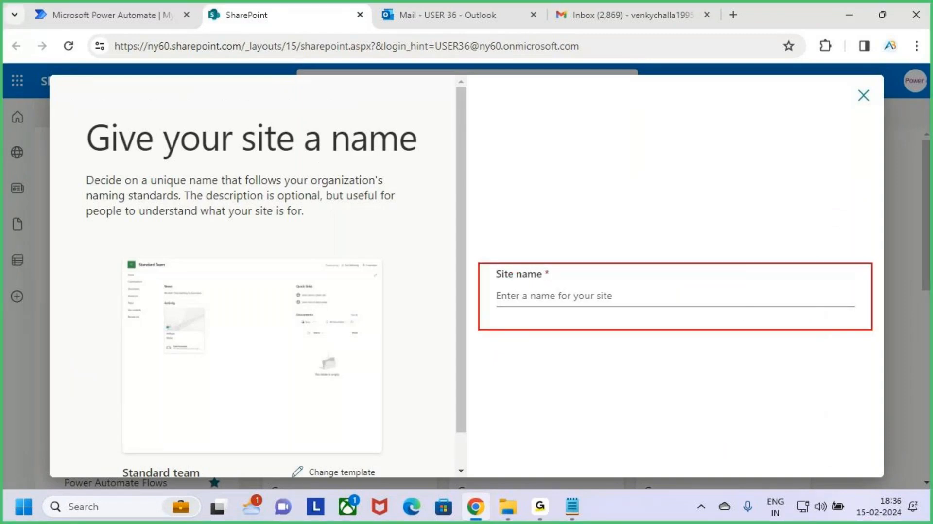
Name the site Power Automate and create it with private access and English language.
click(610, 287)
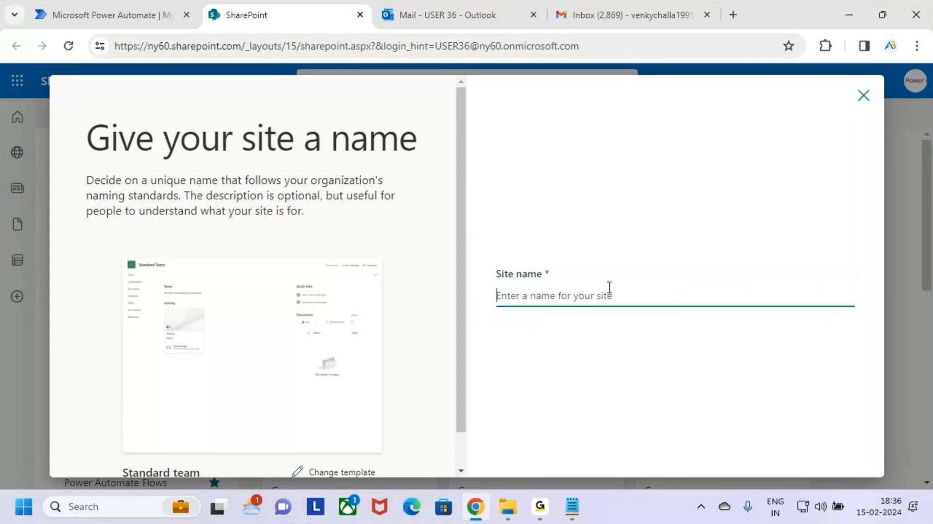
text(Po)
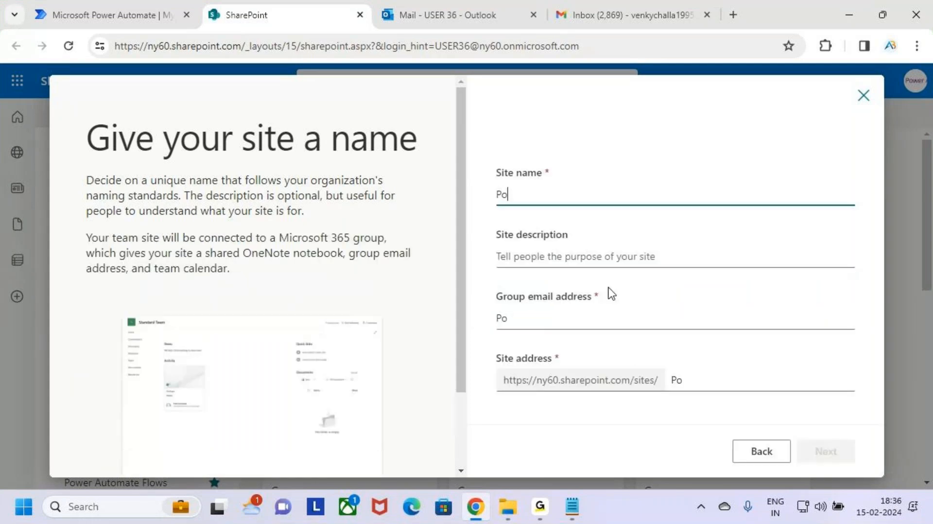
text(wer Automate)
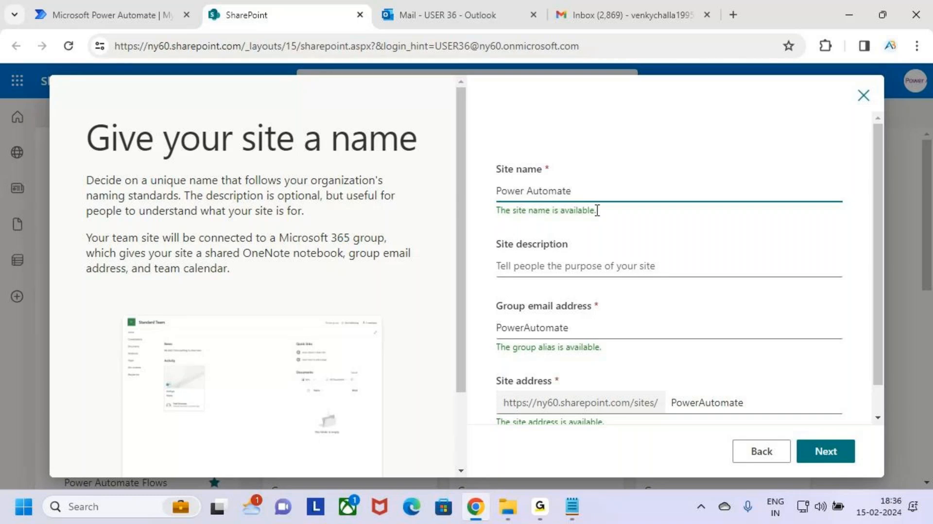
click(829, 451)
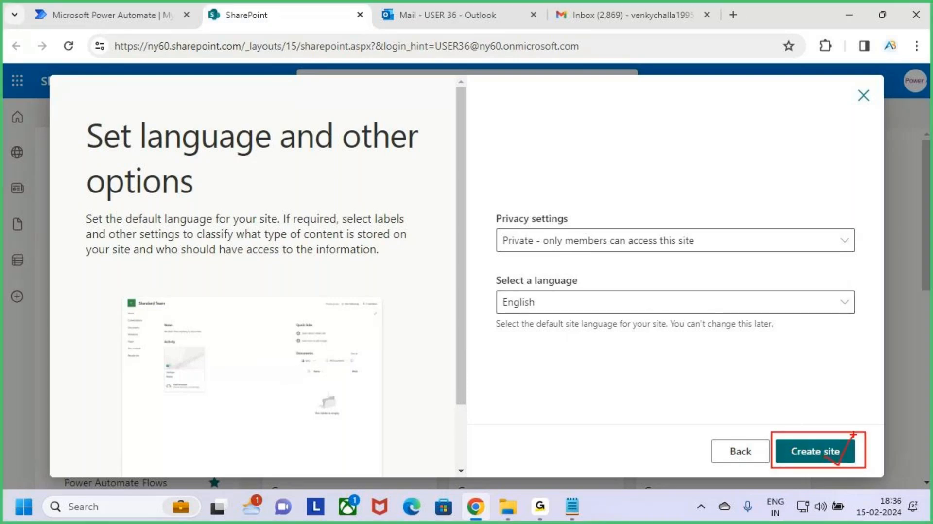
click(835, 461)
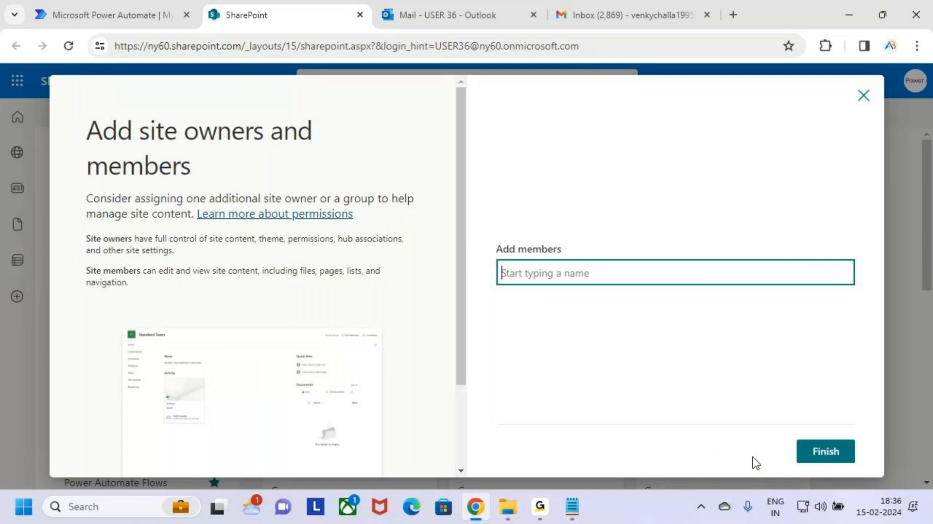
Finish site creation without adding any members.
key(ctrl+2)
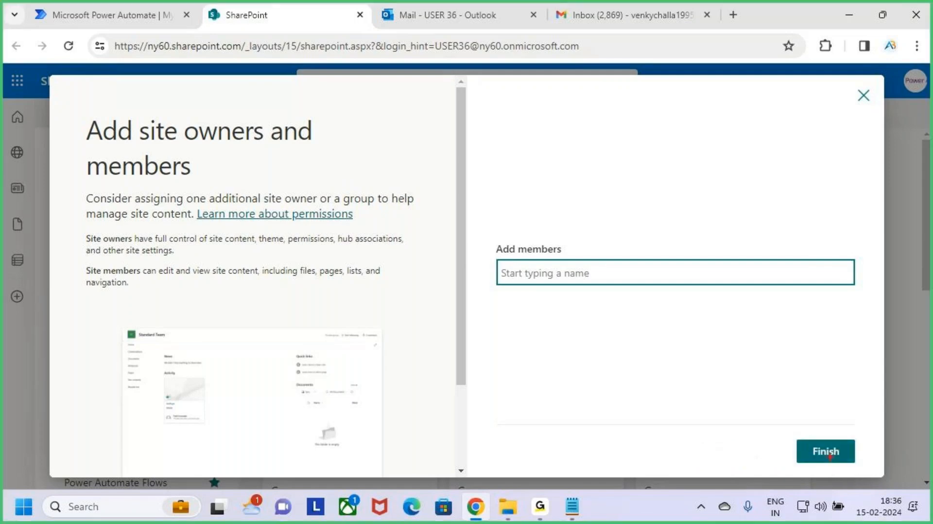
drag(788, 431, 885, 469)
drag(840, 453, 880, 413)
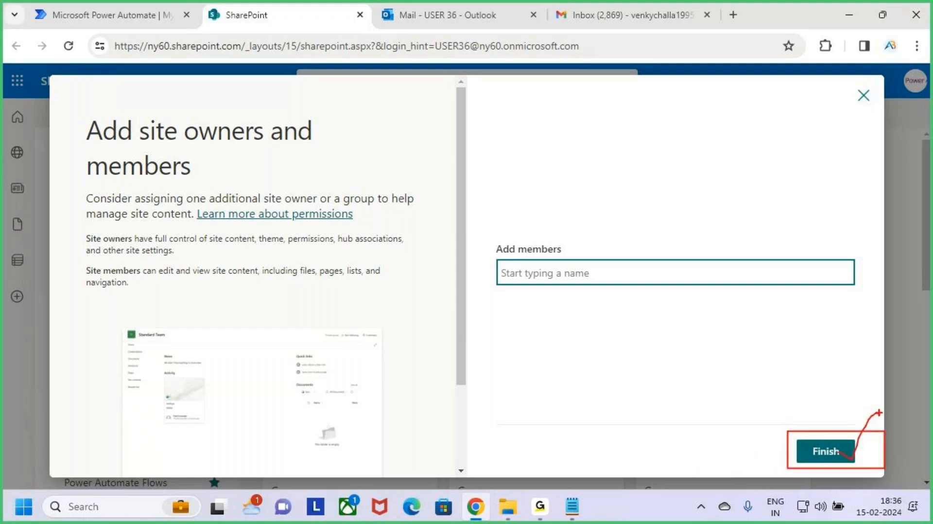
key(Escape)
click(836, 448)
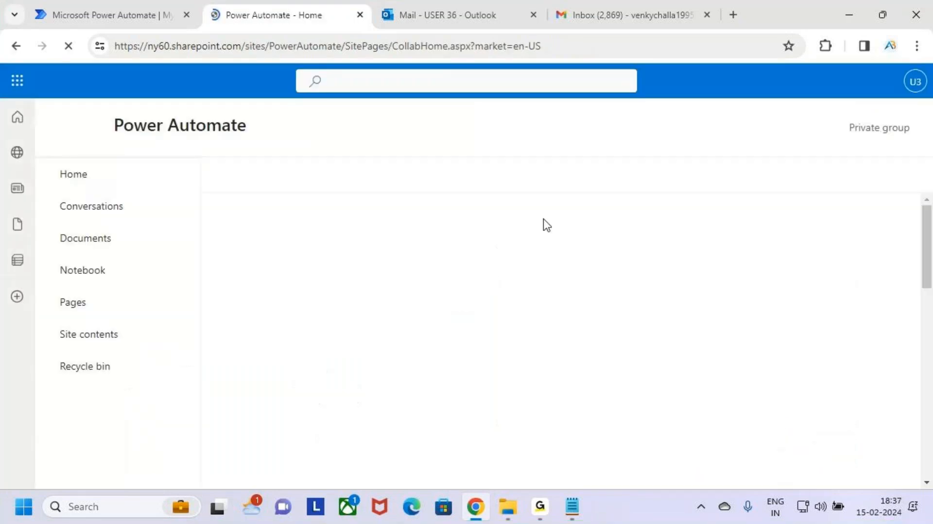
key(ctrl+2)
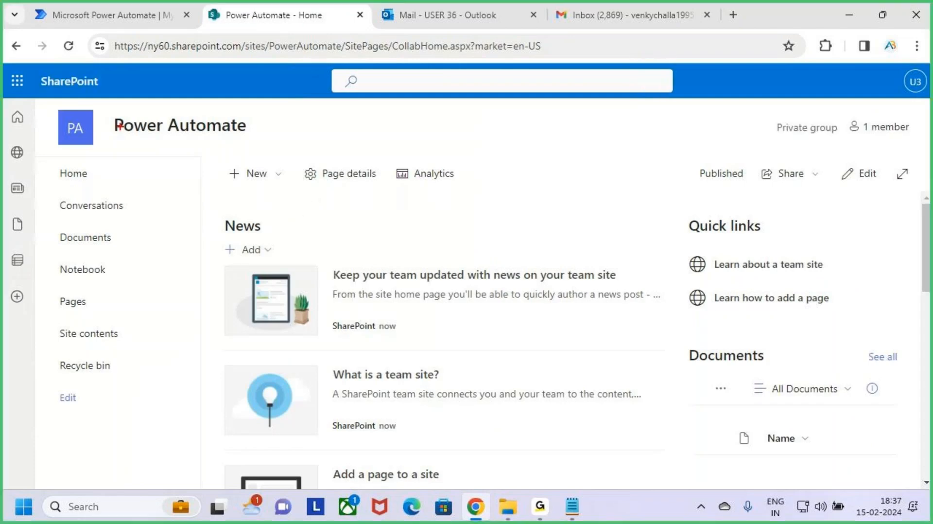
drag(96, 112, 256, 139)
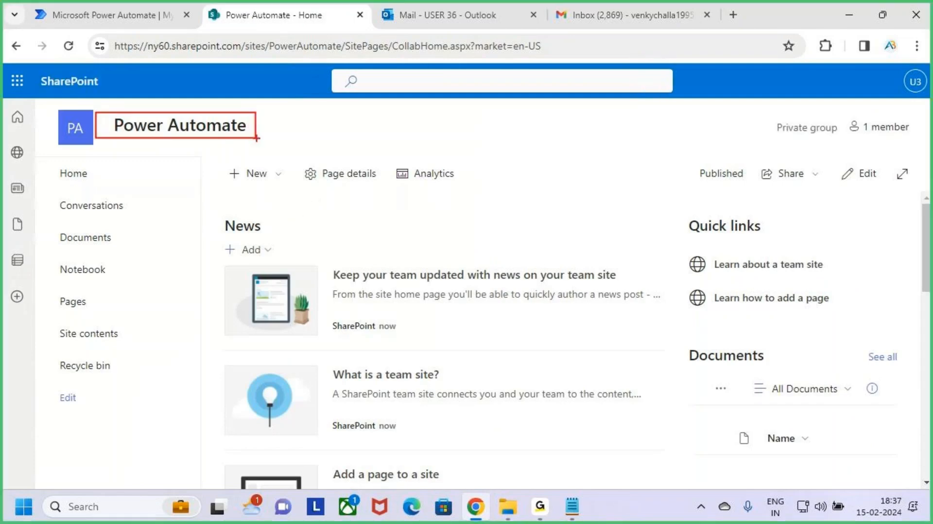
key(Escape)
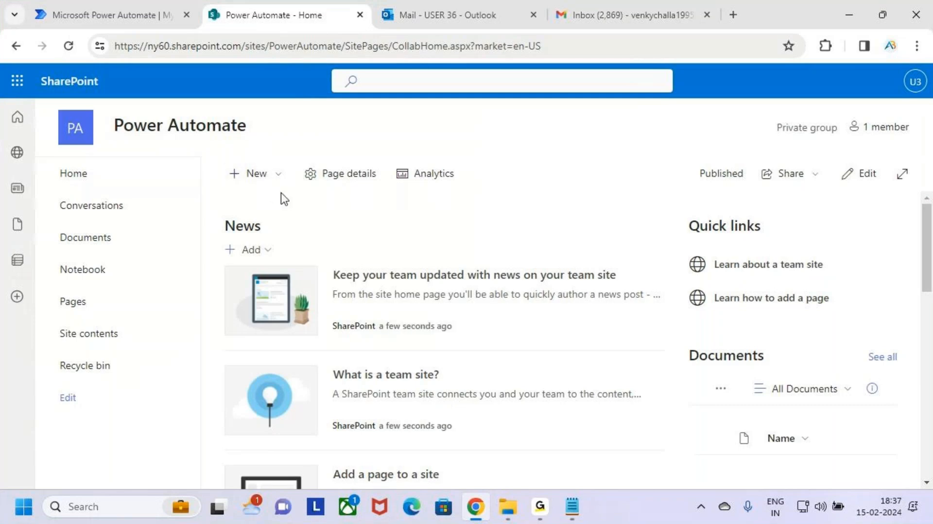
click(445, 1)
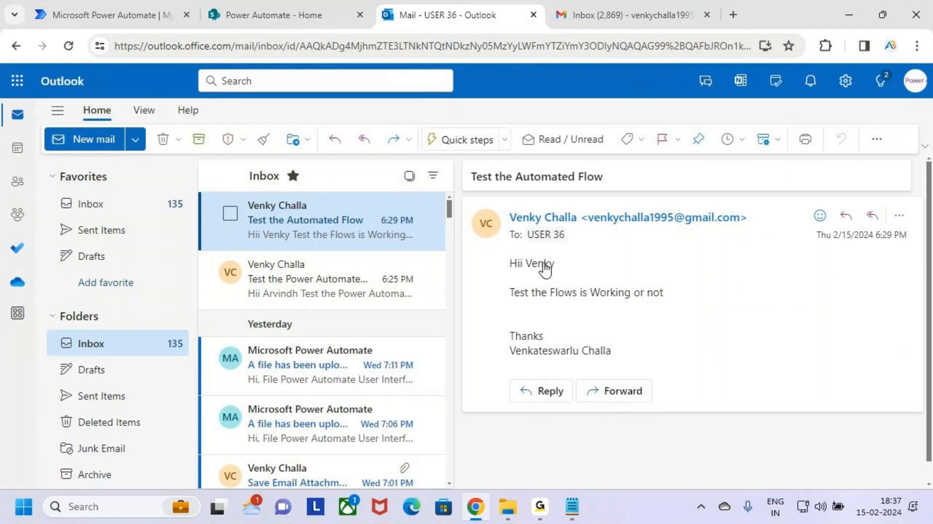
click(270, 7)
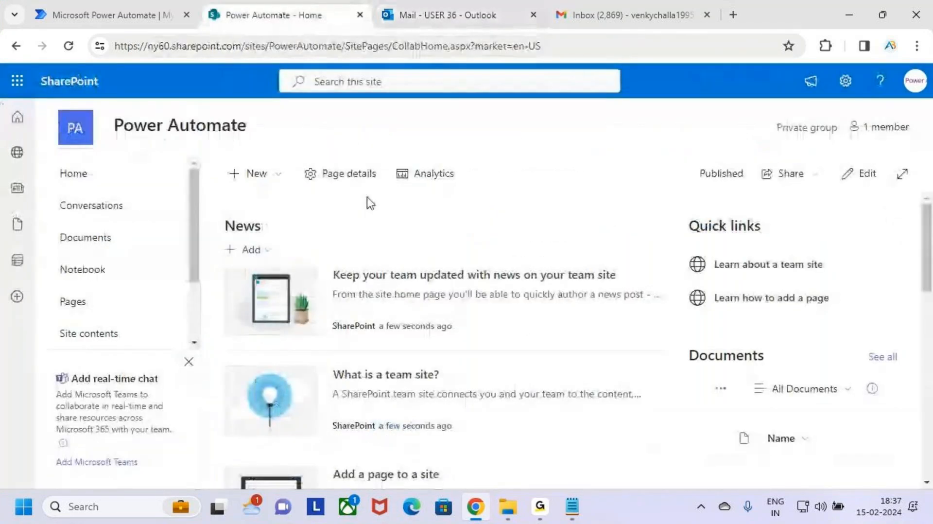
Start creating a new list on the Power Automate site.
click(264, 176)
click(390, 224)
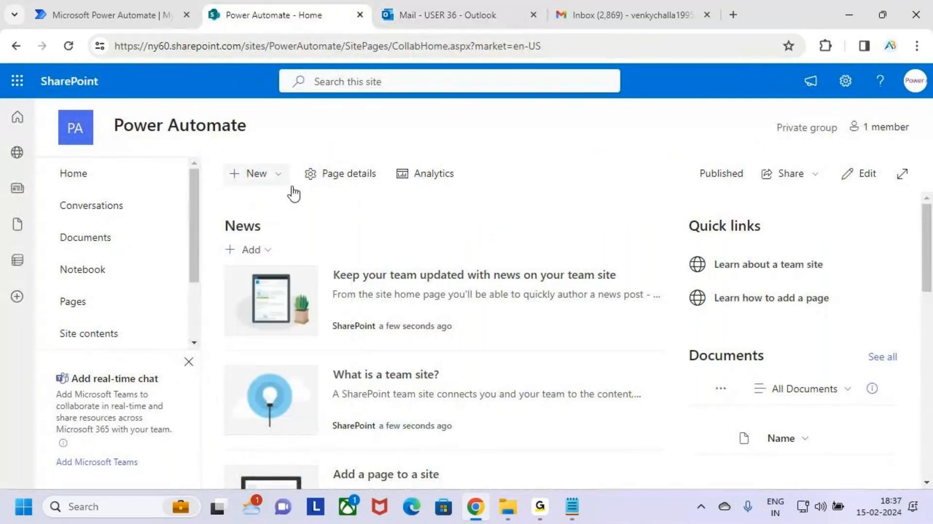
key(ctrl+2)
drag(224, 161, 298, 188)
mouse_move(277, 173)
mouse_down()
mouse_move(286, 181)
mouse_move(317, 133)
mouse_up()
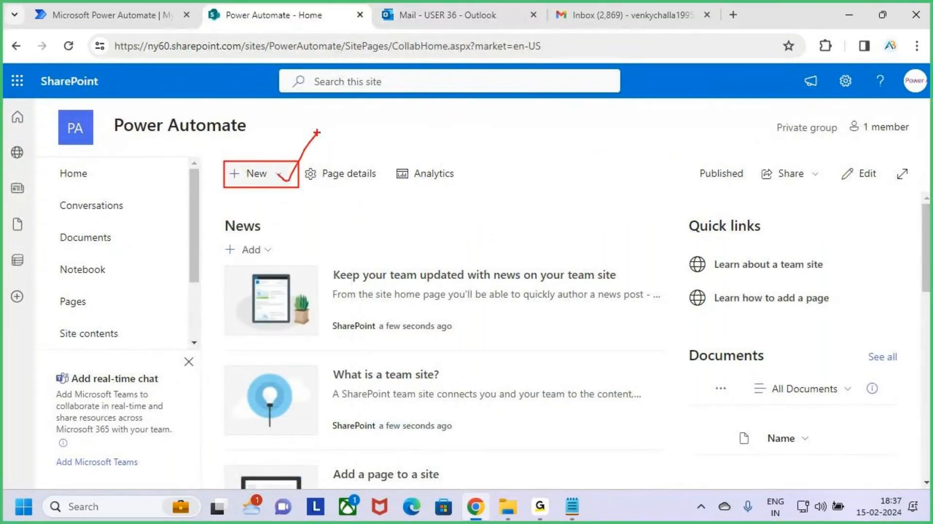
key(Escape)
click(270, 176)
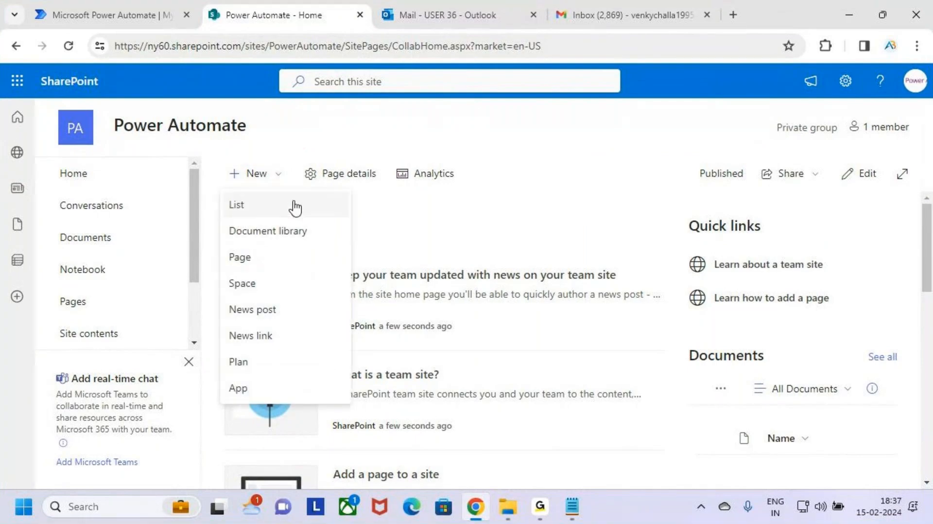
click(294, 207)
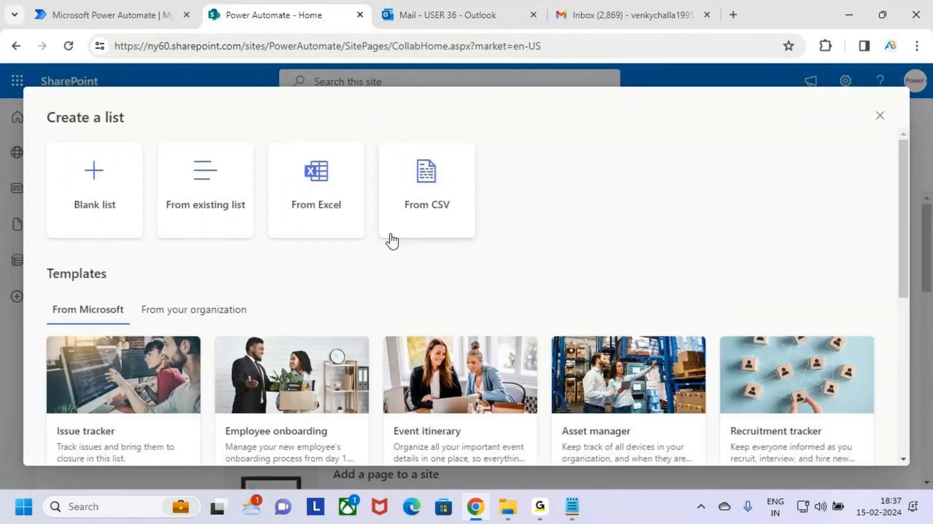
key(ctrl+2)
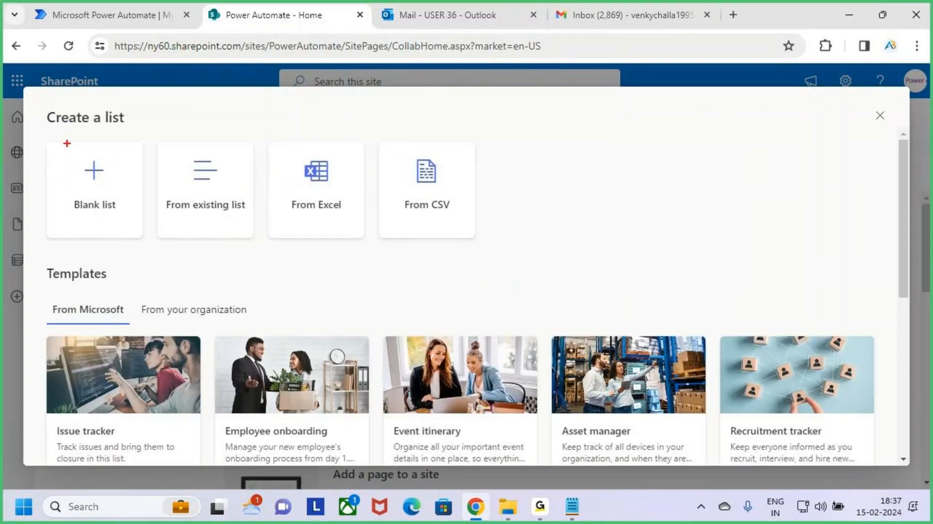
mouse_move(44, 131)
mouse_down()
mouse_move(110, 225)
mouse_move(136, 236)
mouse_up()
drag(101, 186, 134, 142)
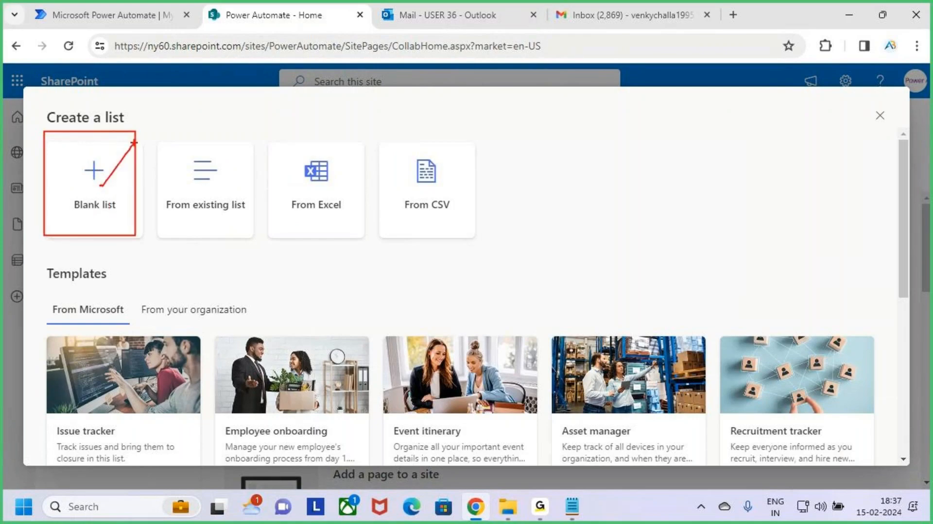
Create a blank list named Email Information.
click(104, 177)
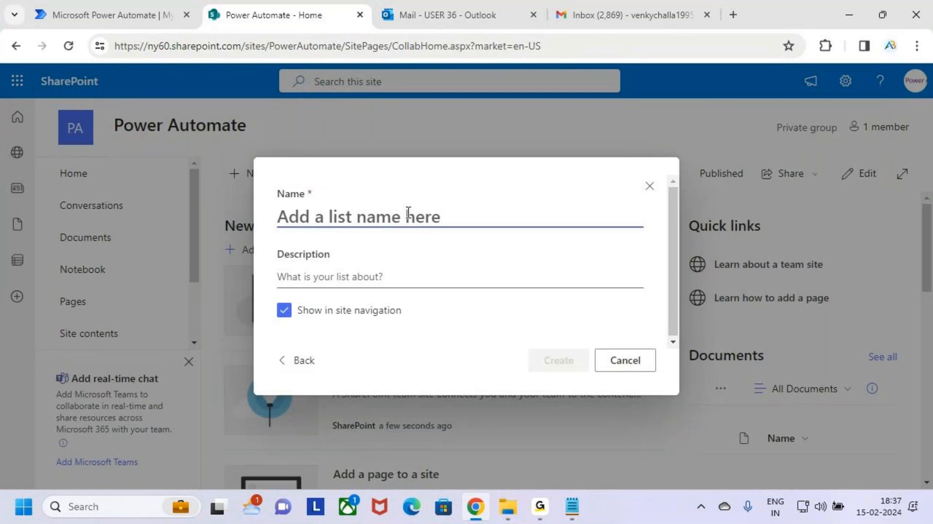
text(Email In)
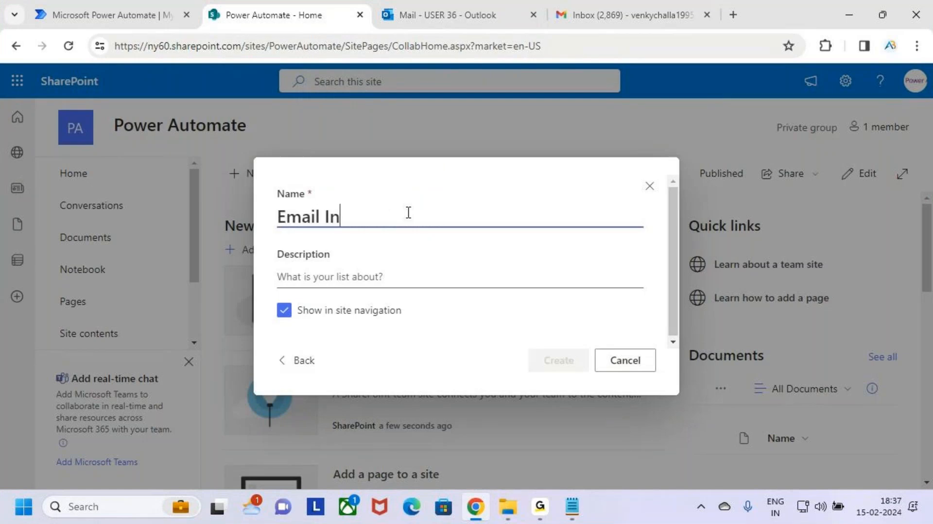
text(formation)
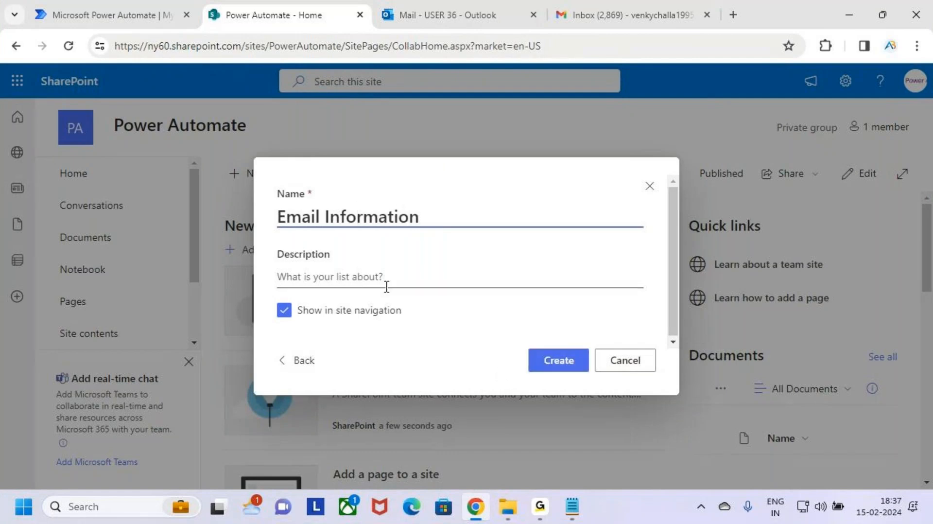
key(ctrl+2)
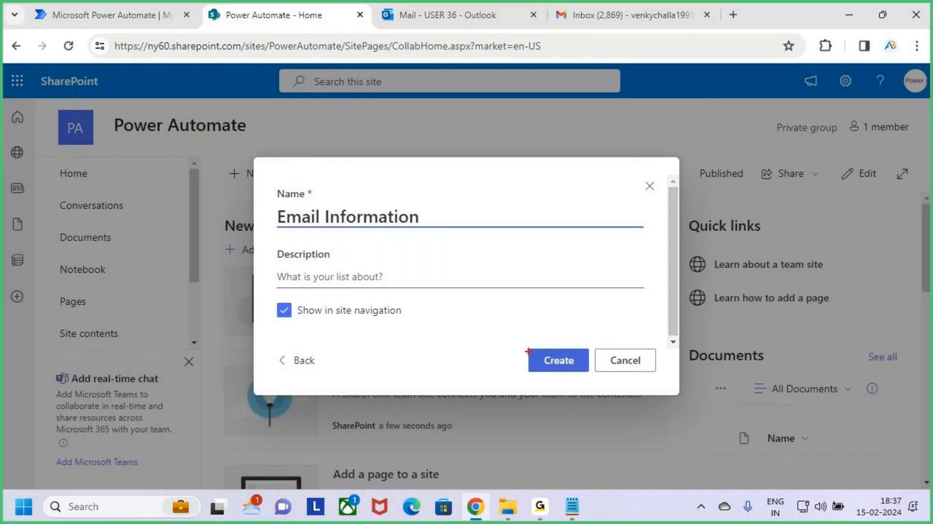
drag(524, 345, 597, 375)
key(Escape)
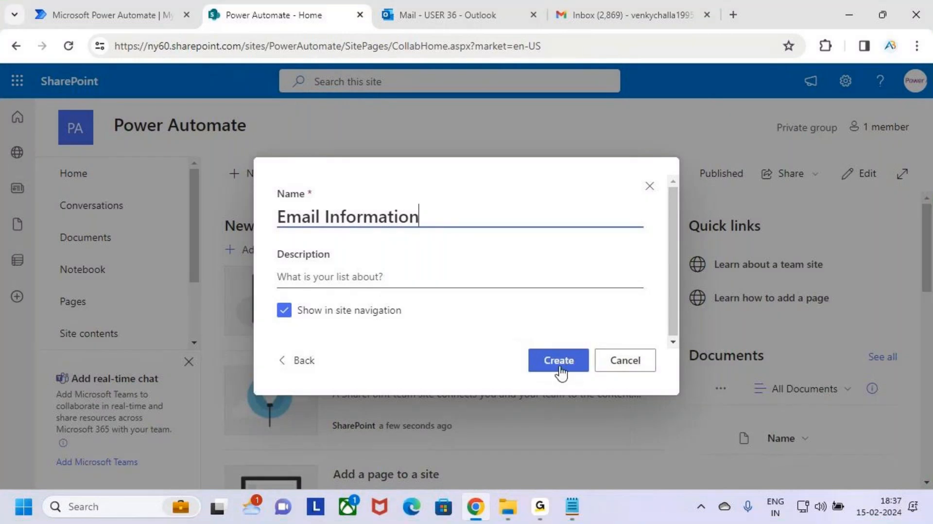
click(558, 367)
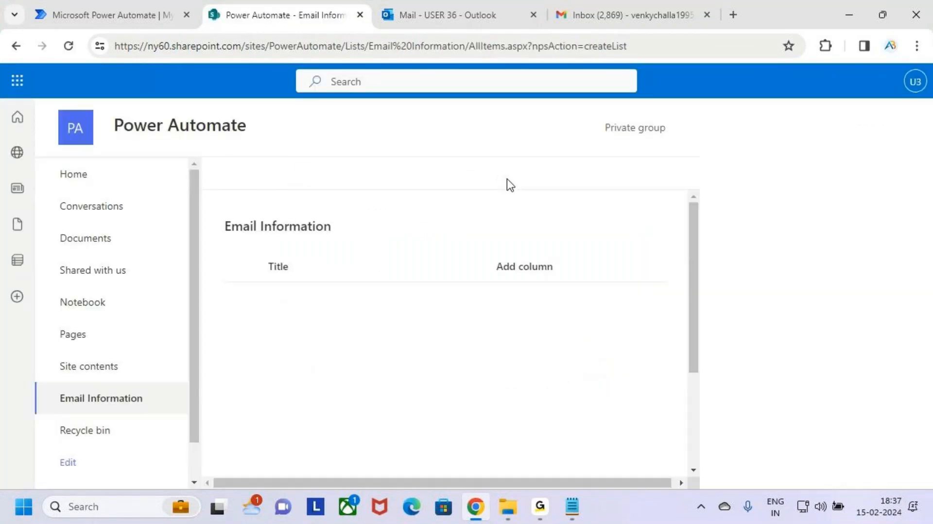
Narrow the Title column in the new list's view.
click(896, 131)
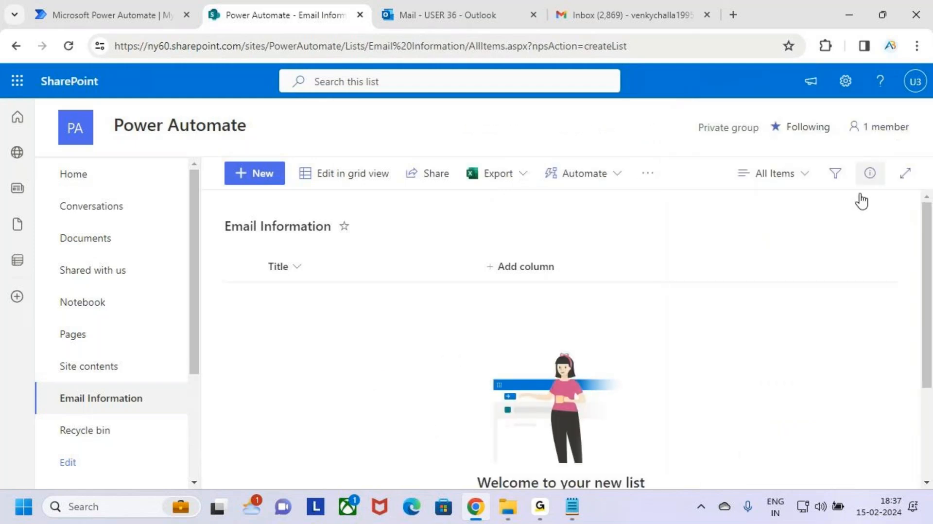
key(ctrl+2)
drag(216, 216, 346, 242)
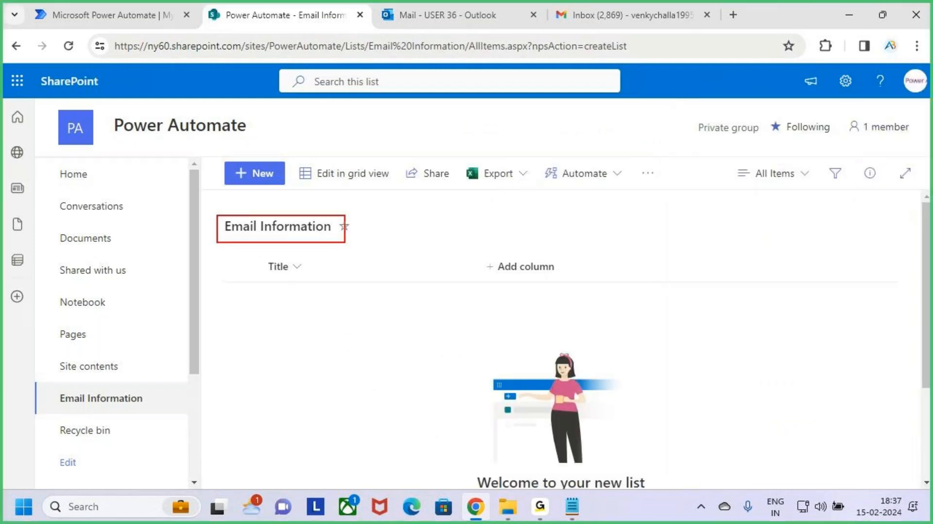
drag(46, 387, 151, 415)
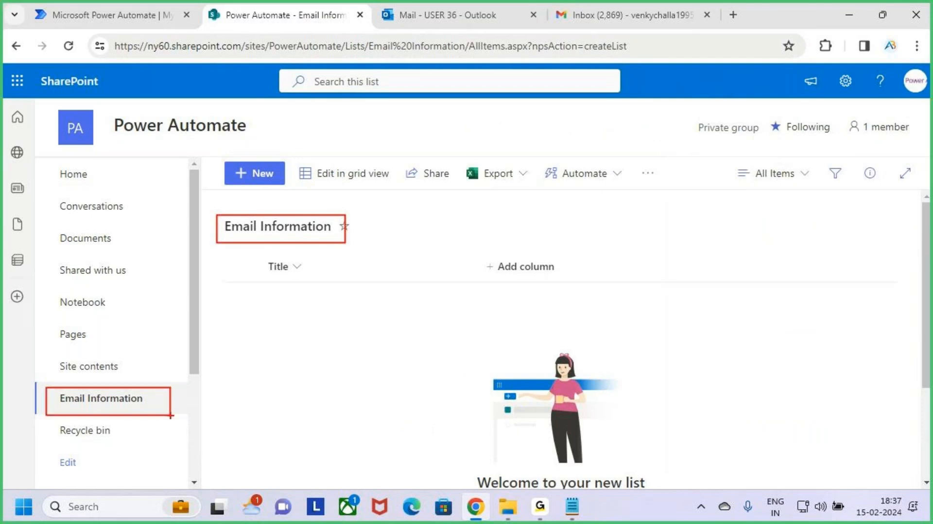
key(Escape)
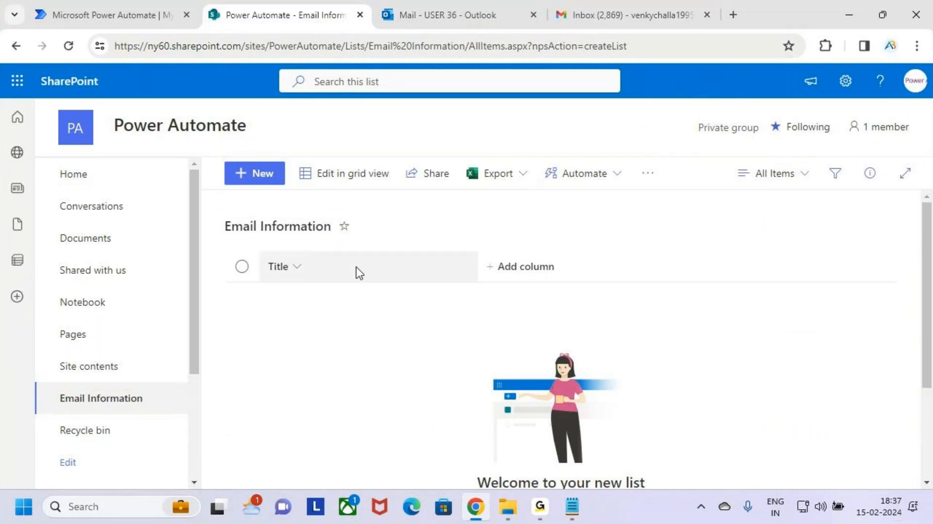
drag(471, 263, 406, 263)
key(ctrl+2)
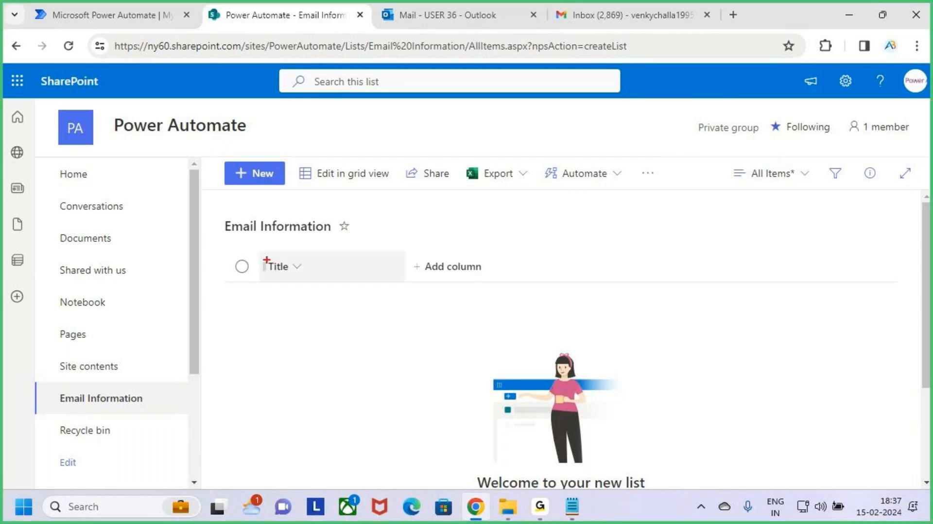
drag(261, 253, 411, 282)
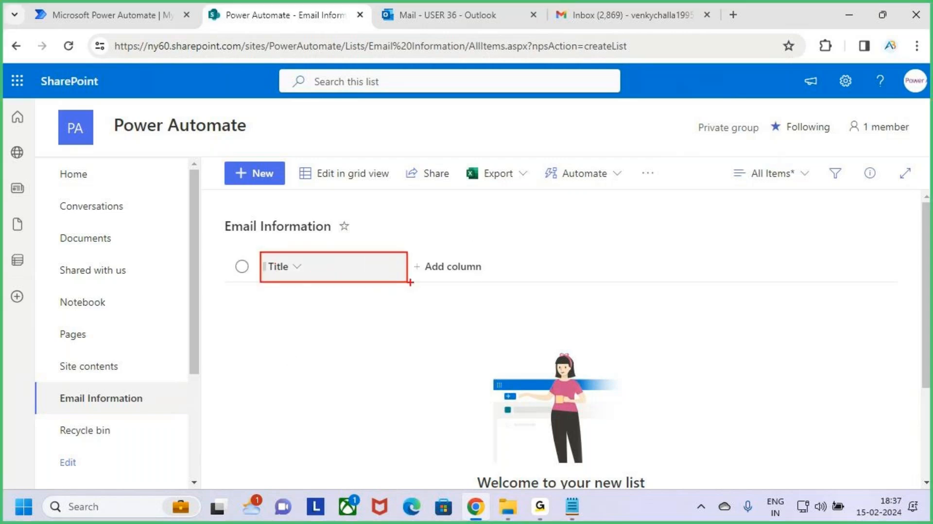
key(Escape)
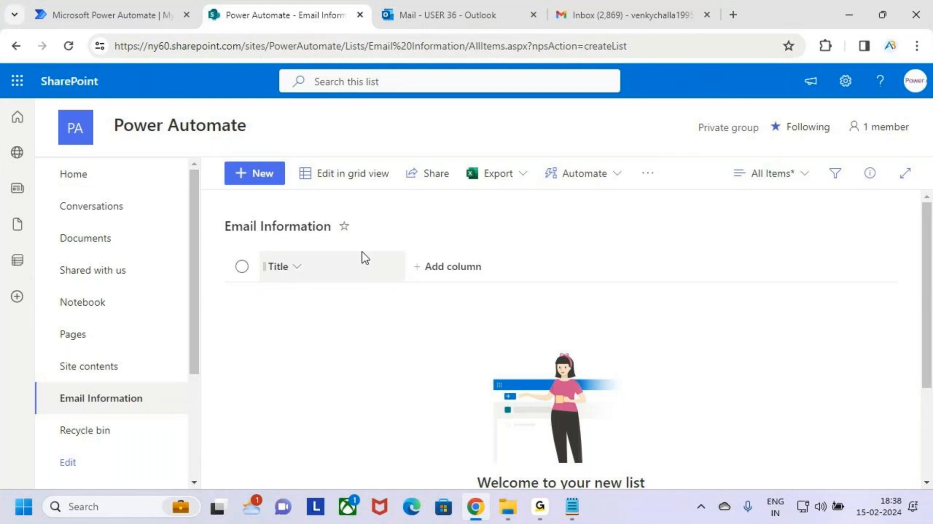
key(ctrl+2)
drag(261, 251, 403, 285)
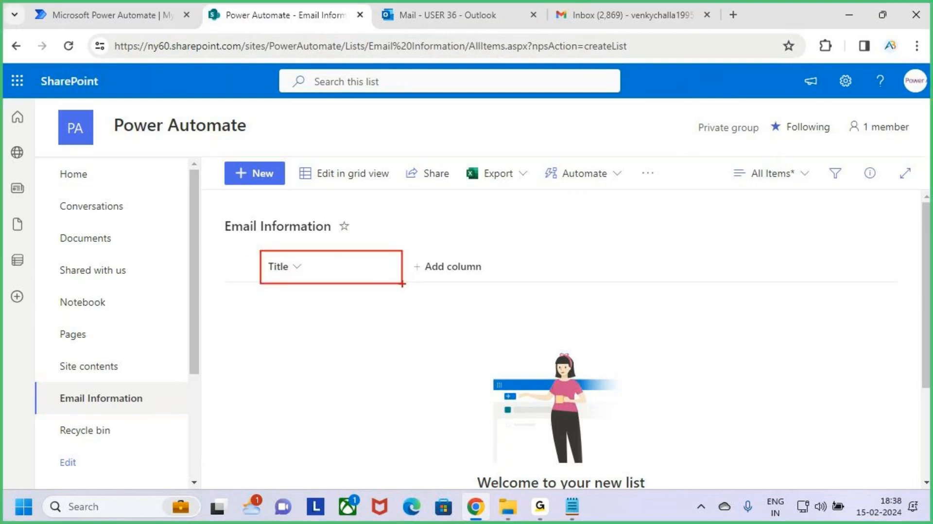
key(Escape)
key(ctrl+2)
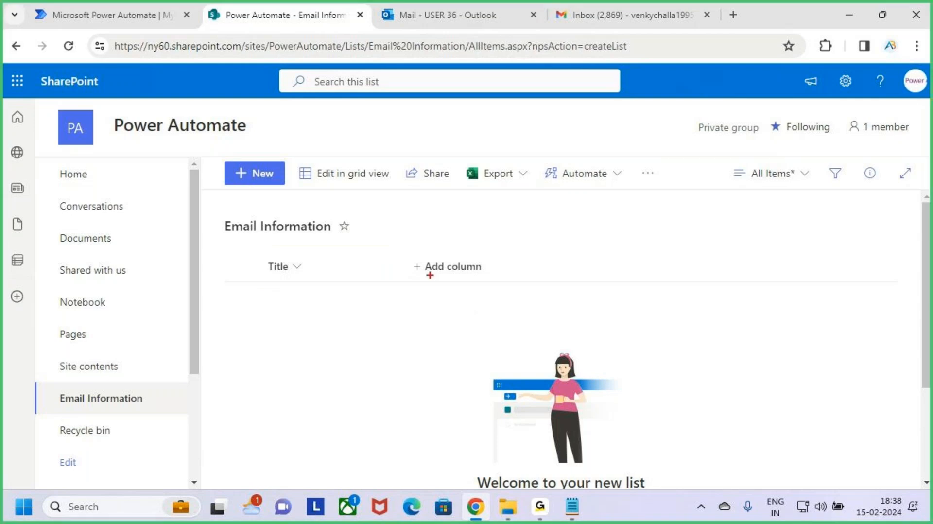
key(Escape)
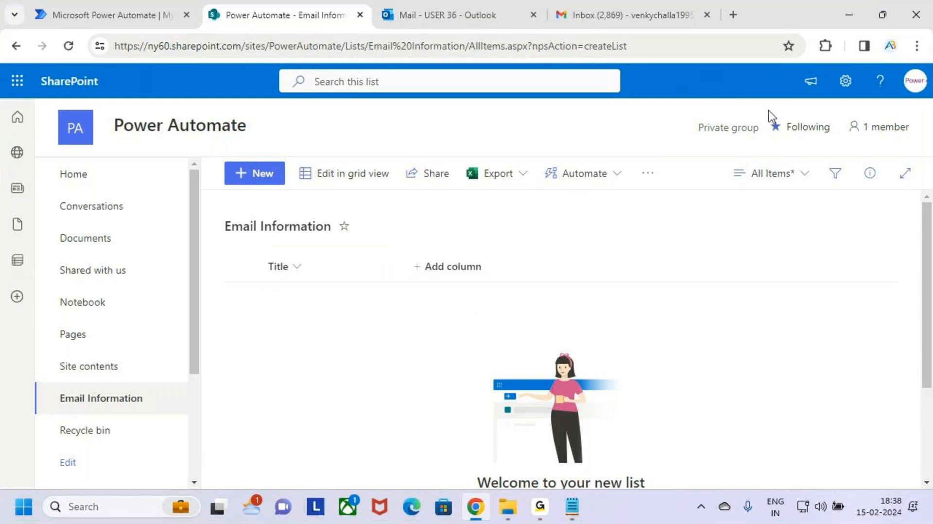
Open the settings page of the Email Information list.
click(847, 82)
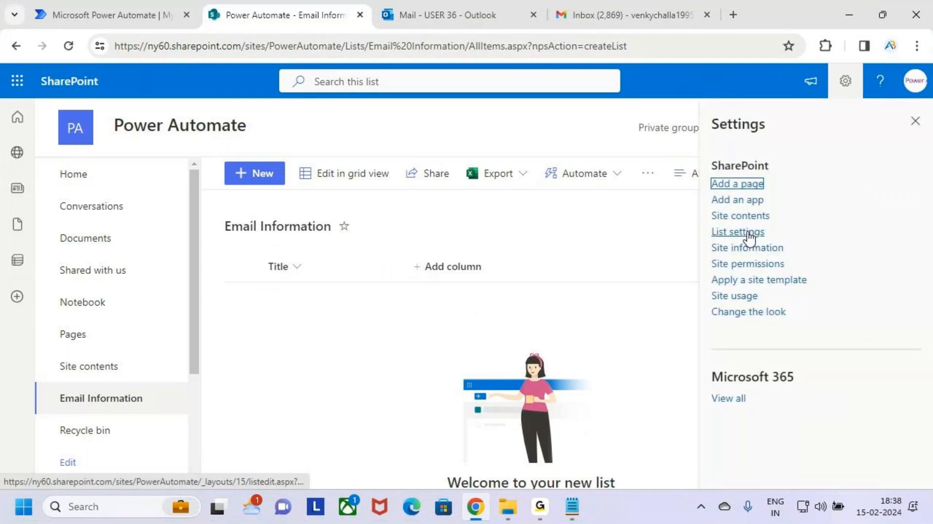
key(ctrl+2)
drag(706, 224, 783, 246)
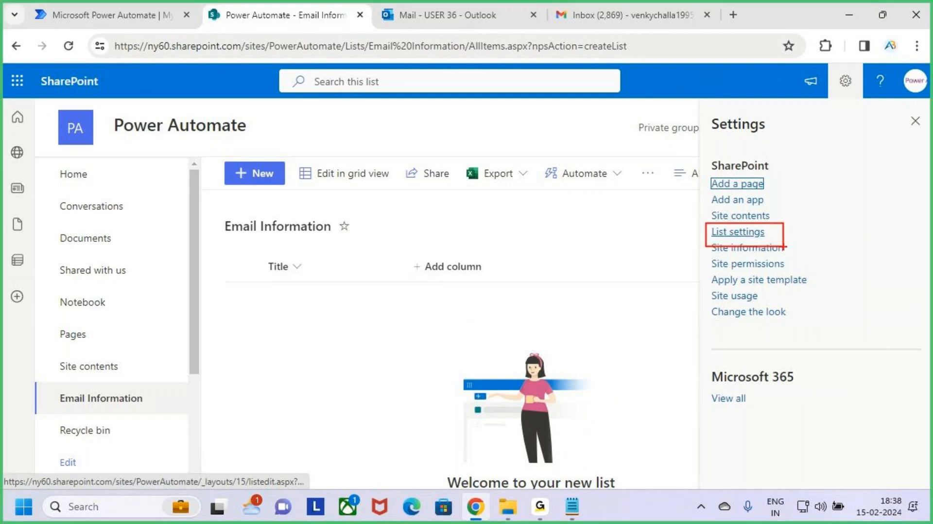
key(ctrl+2)
click(736, 232)
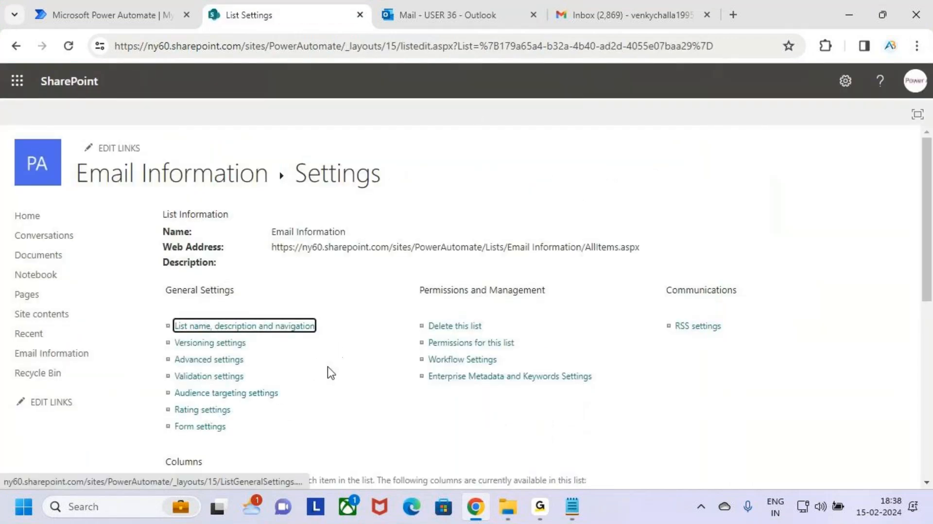
Rename the Title column to Emil_Id.
scroll(334, 353, down, 4)
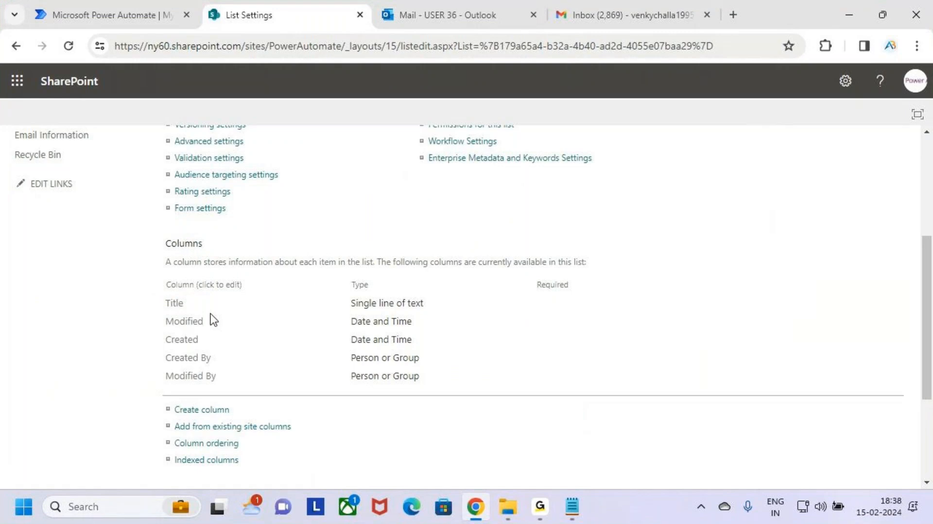
click(175, 304)
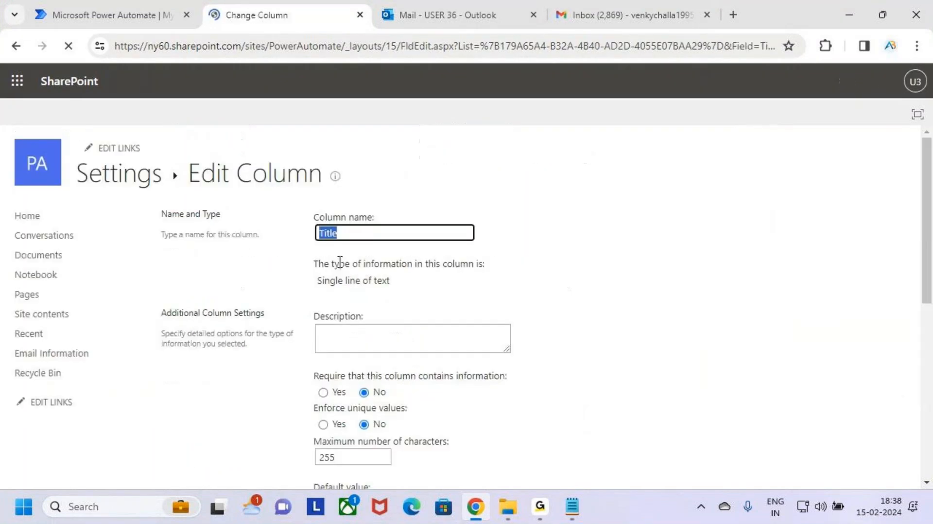
drag(184, 158, 322, 184)
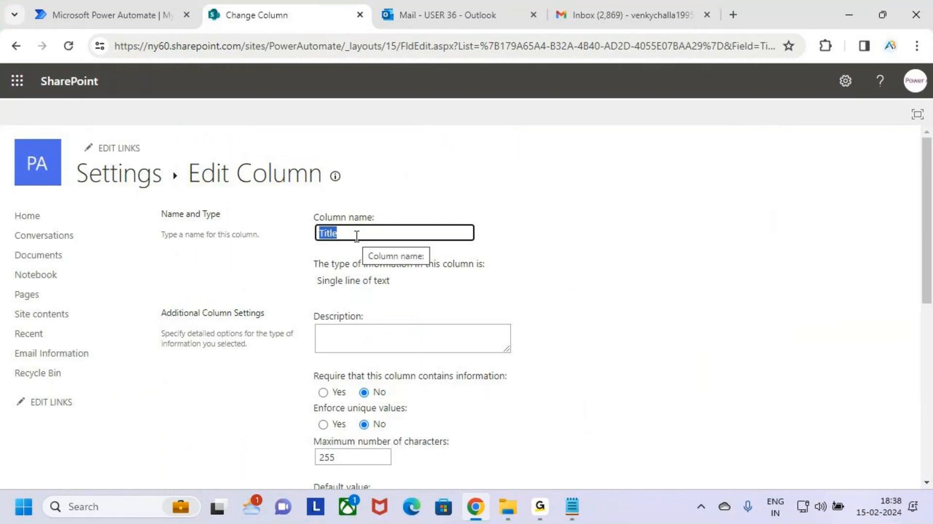
text(Emil_)
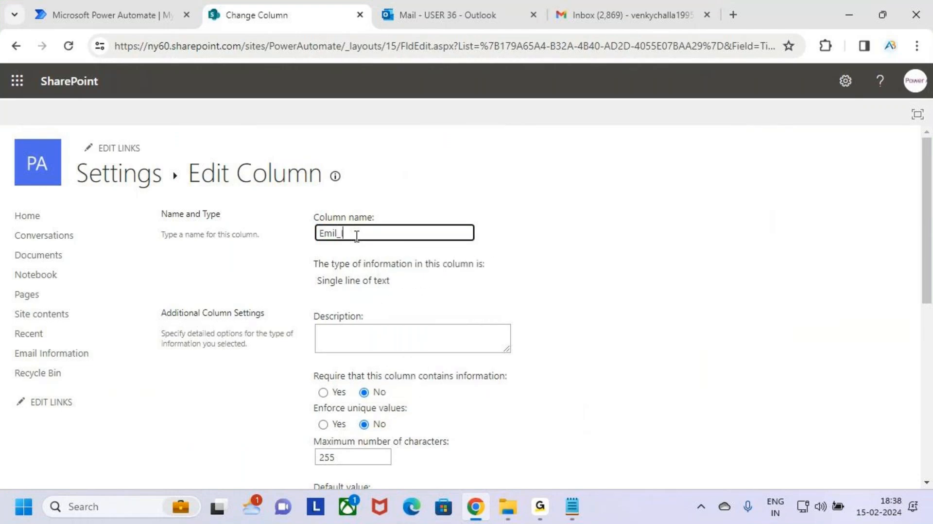
scroll(525, 386, down, 1)
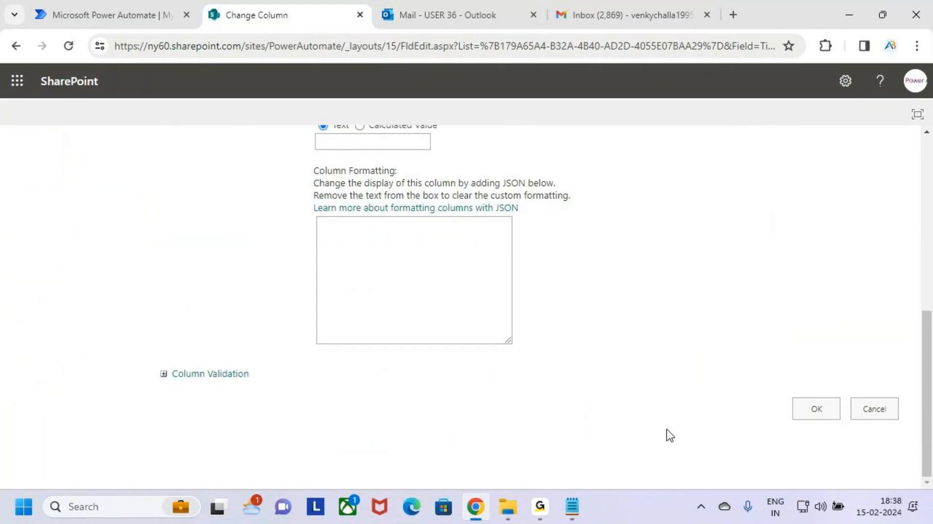
click(829, 409)
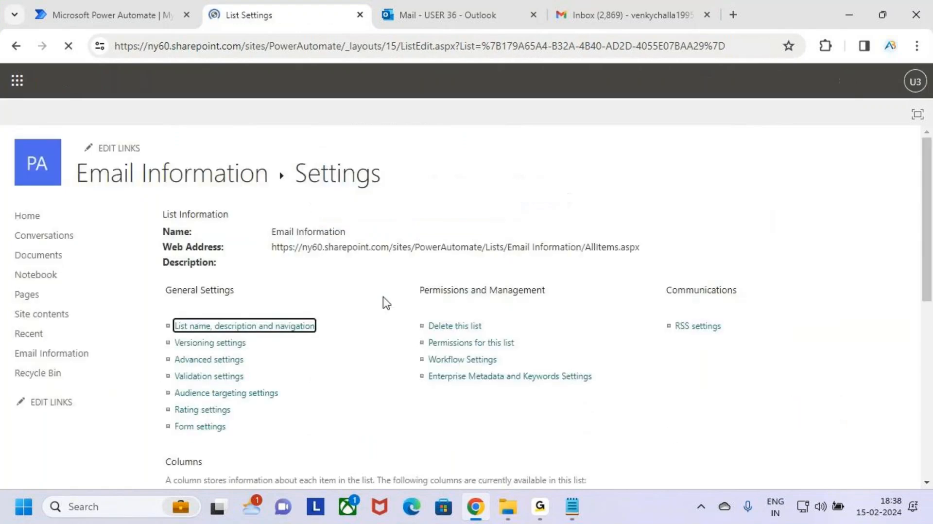
Create a new single line of text column named From in the list.
scroll(384, 306, down, 7)
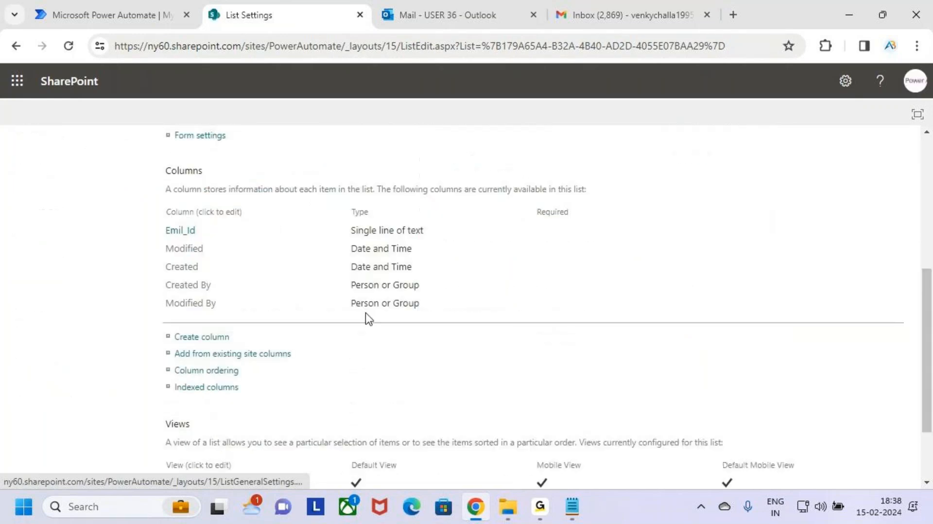
scroll(238, 239, up, 2)
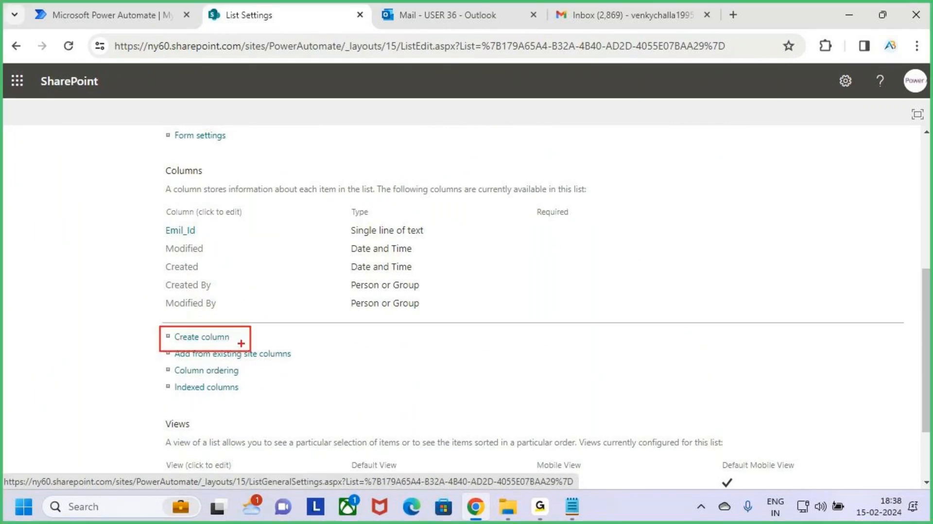
click(191, 336)
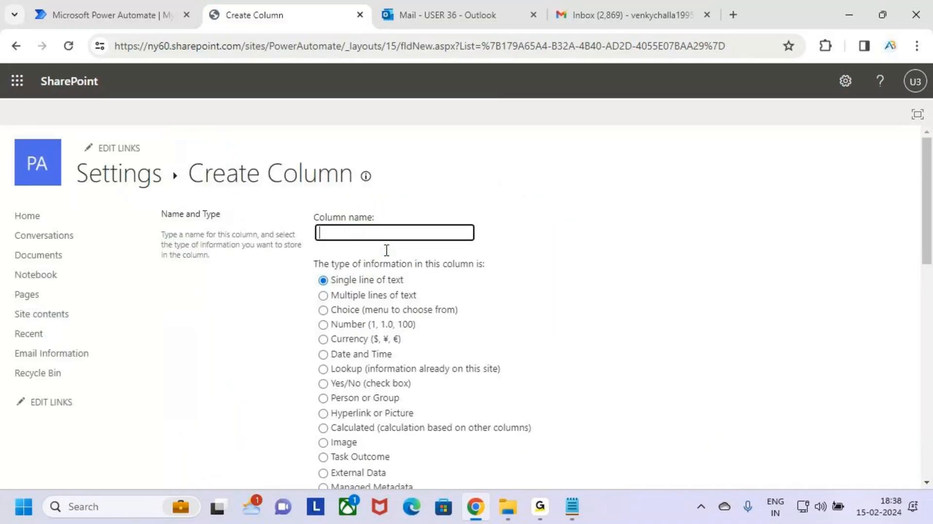
click(409, 233)
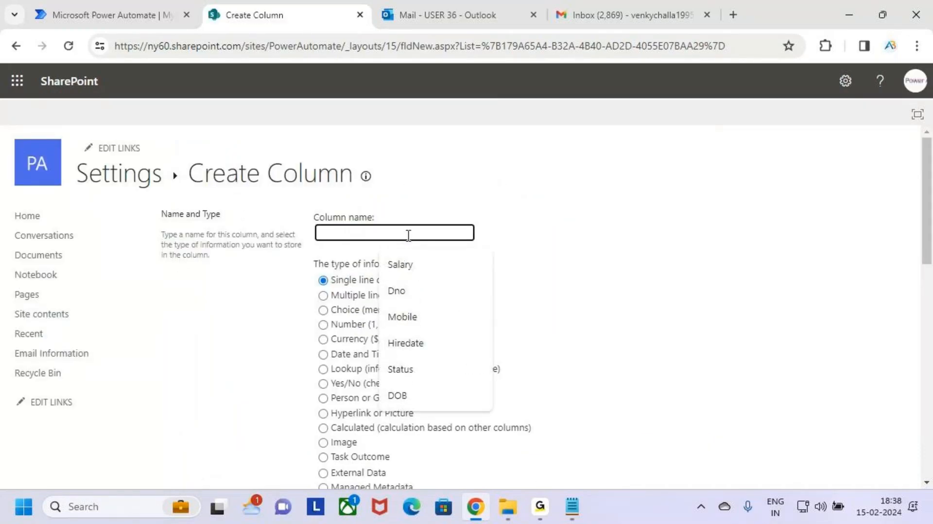
text(From)
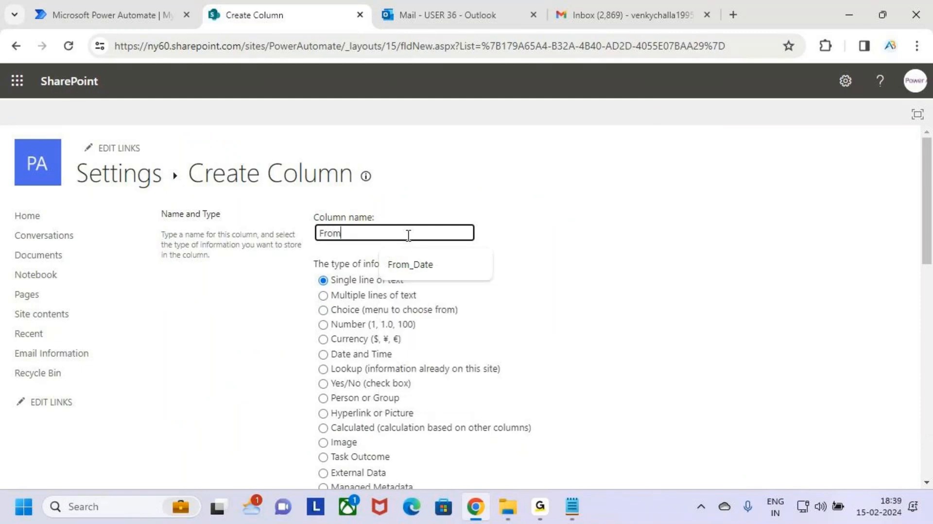
click(677, 292)
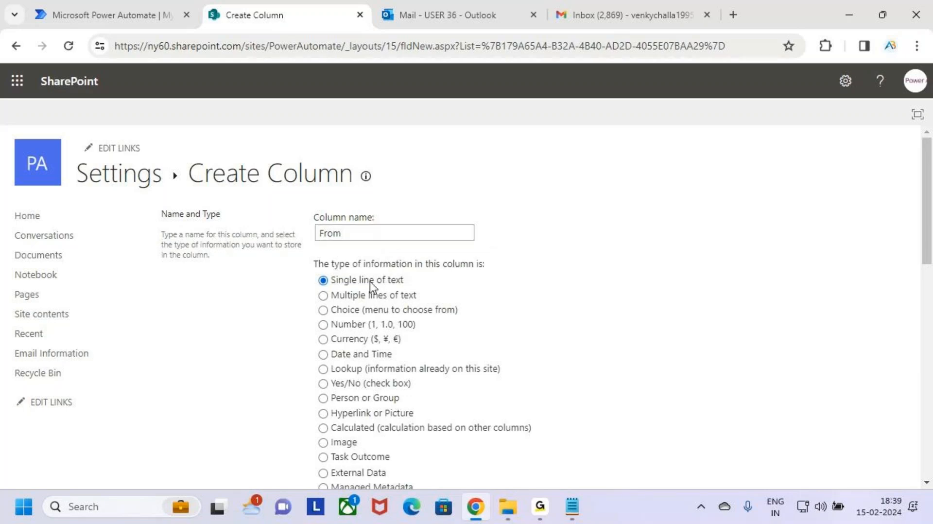
scroll(561, 364, down, 15)
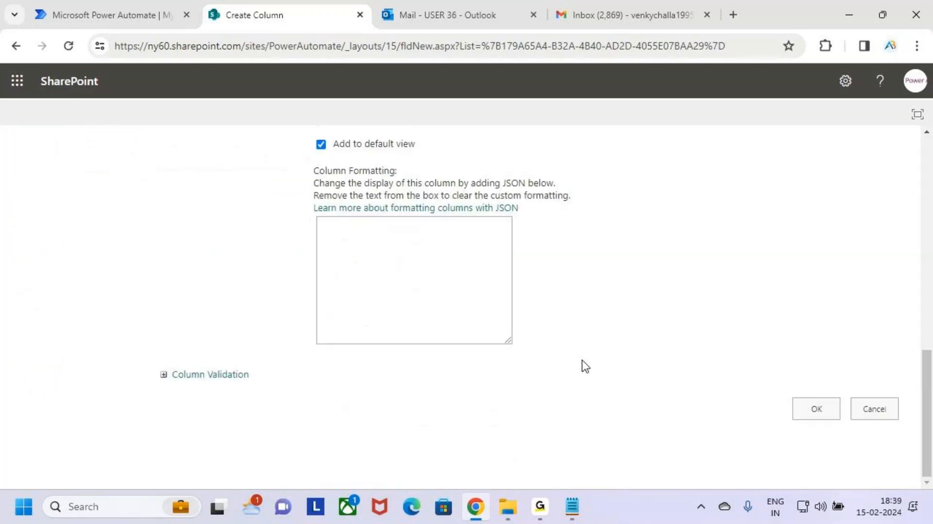
click(821, 409)
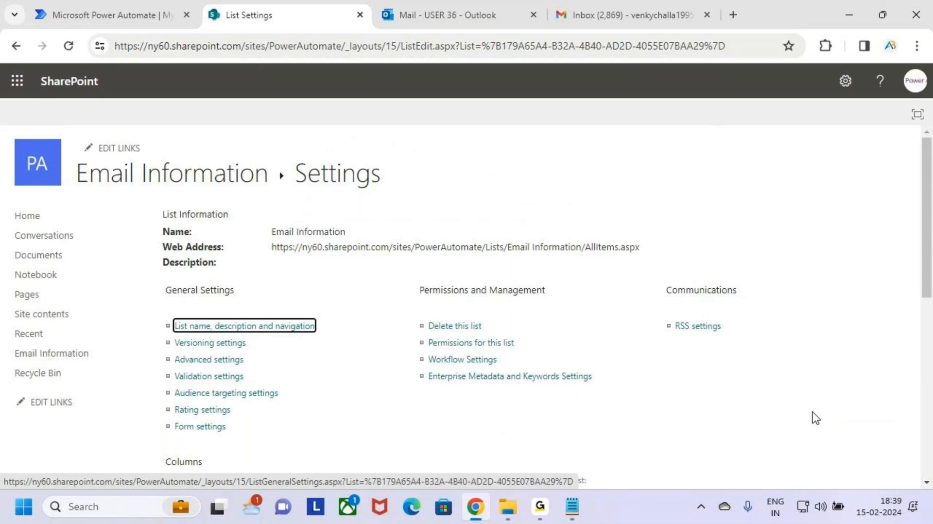
scroll(363, 341, down, 8)
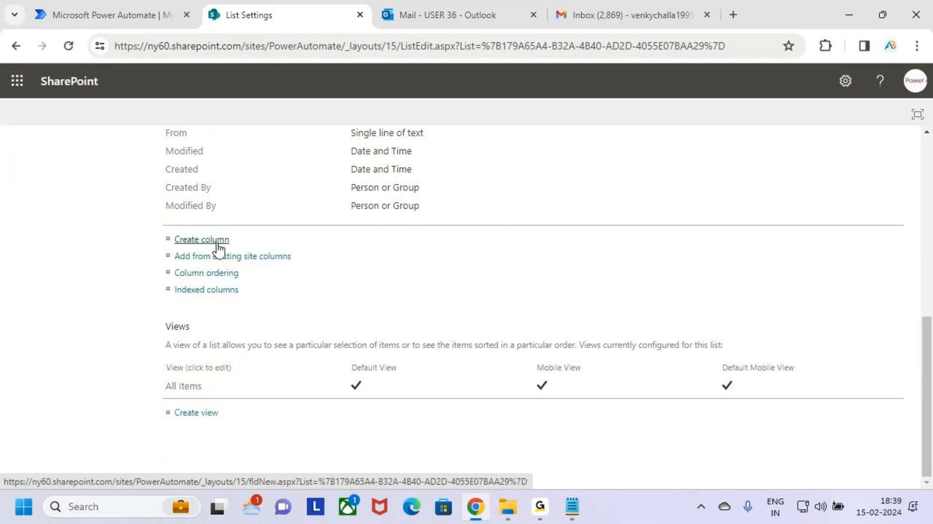
scroll(307, 289, up, 3)
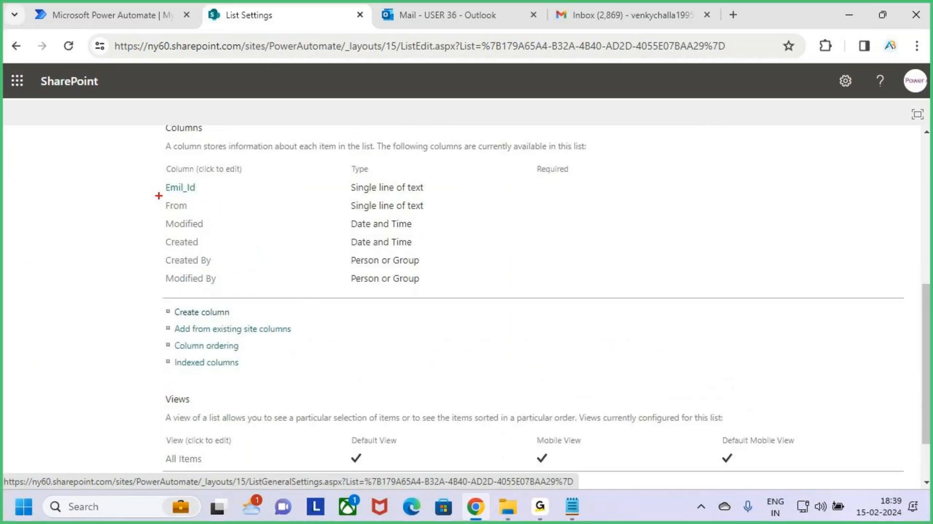
Create a new multiple lines of text column named CC in the Email Information list.
drag(158, 195, 450, 216)
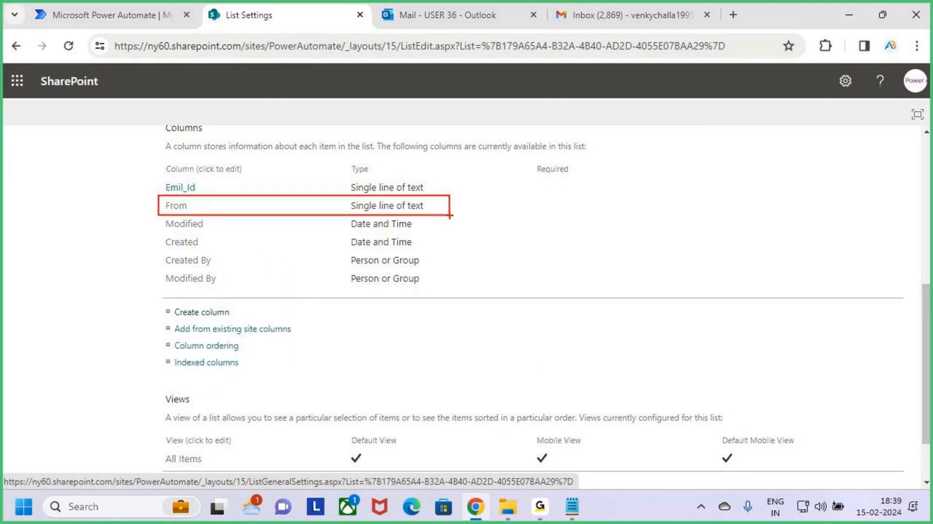
click(200, 313)
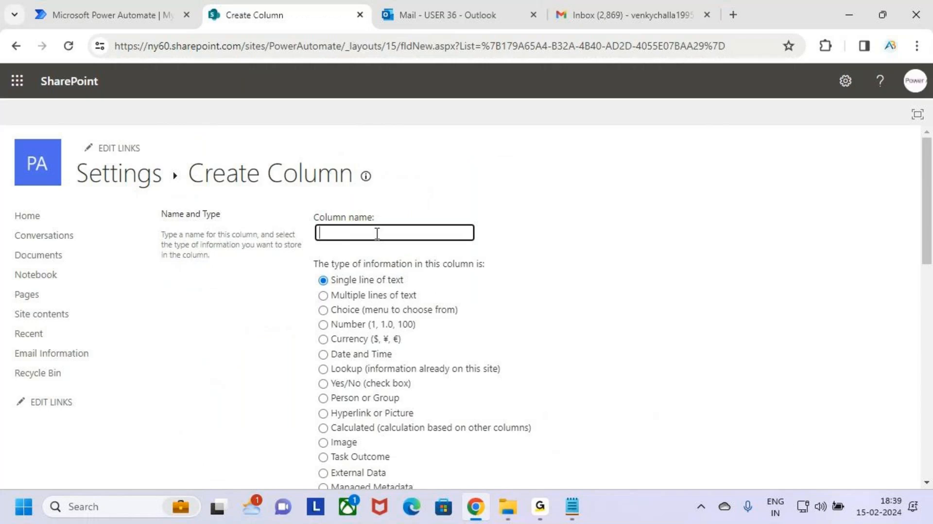
click(377, 234)
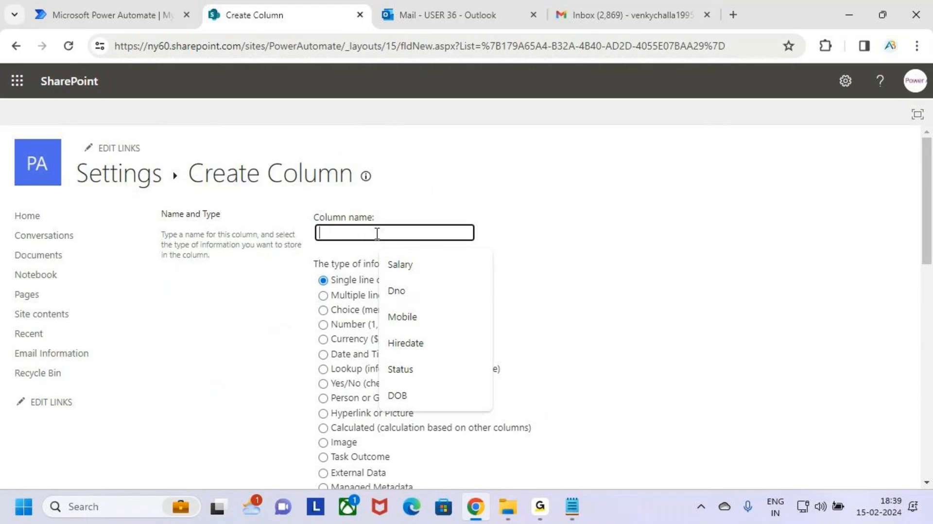
text(cc)
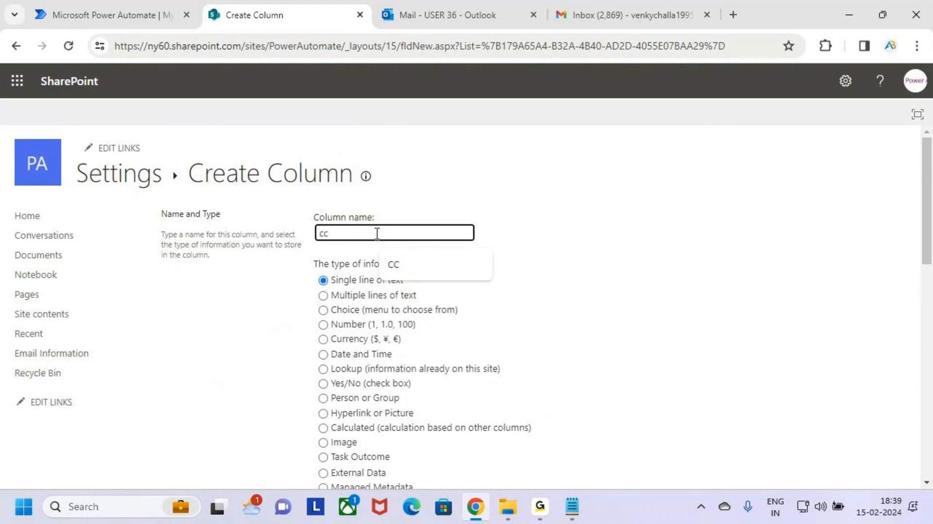
click(446, 267)
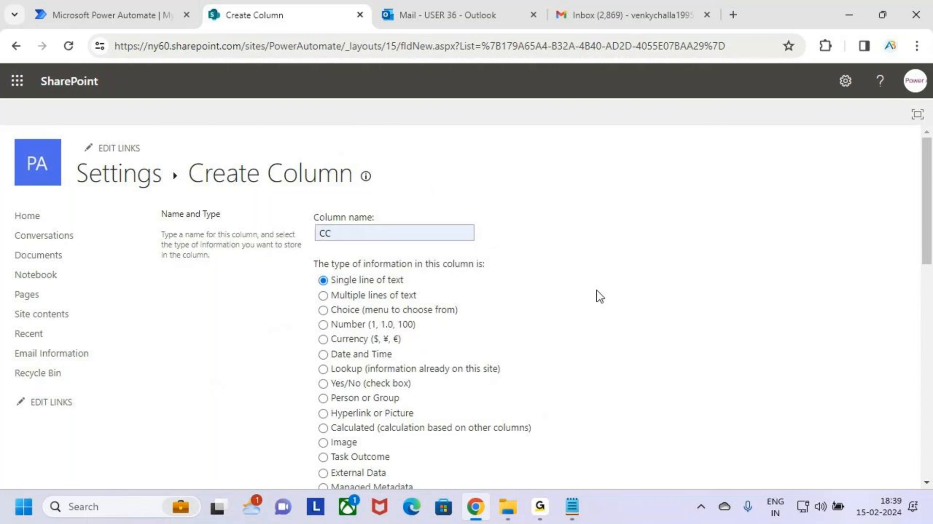
click(346, 294)
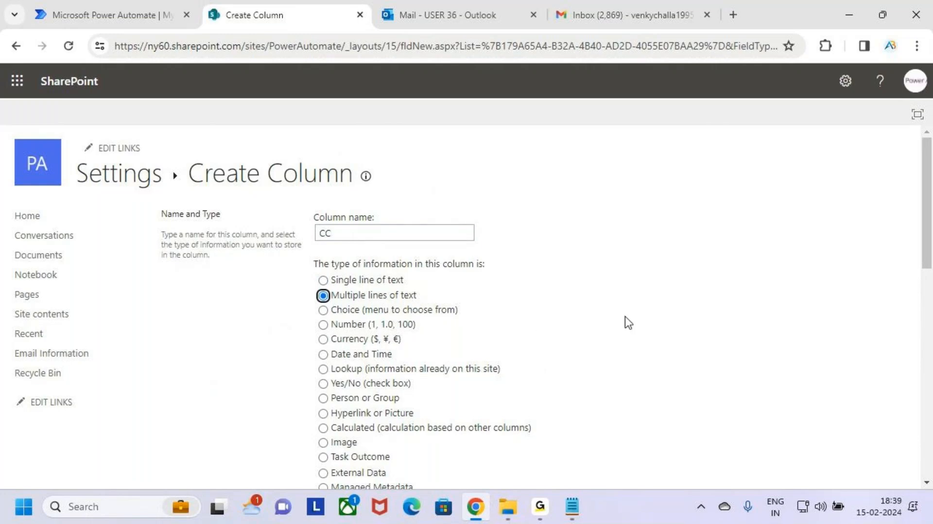
scroll(632, 330, down, 15)
click(815, 417)
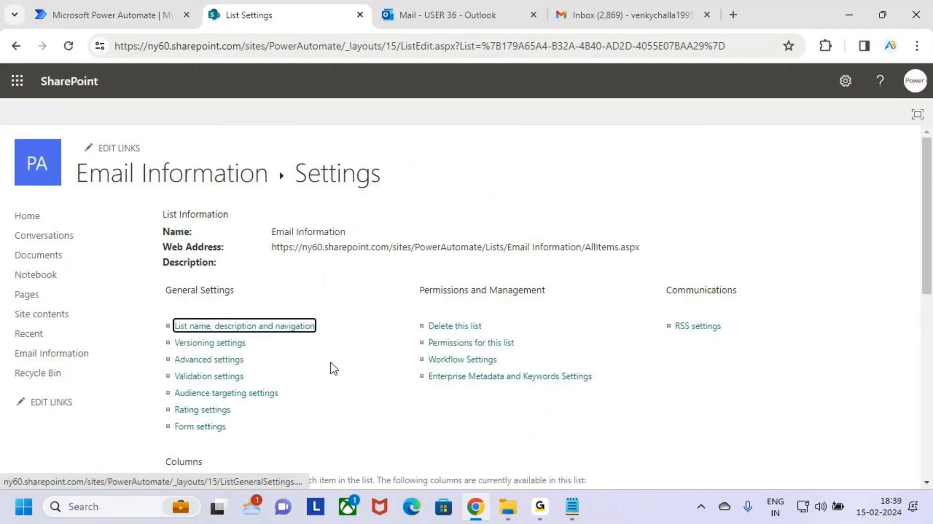
Create a new single line of text column named Subject in the list.
scroll(333, 368, down, 6)
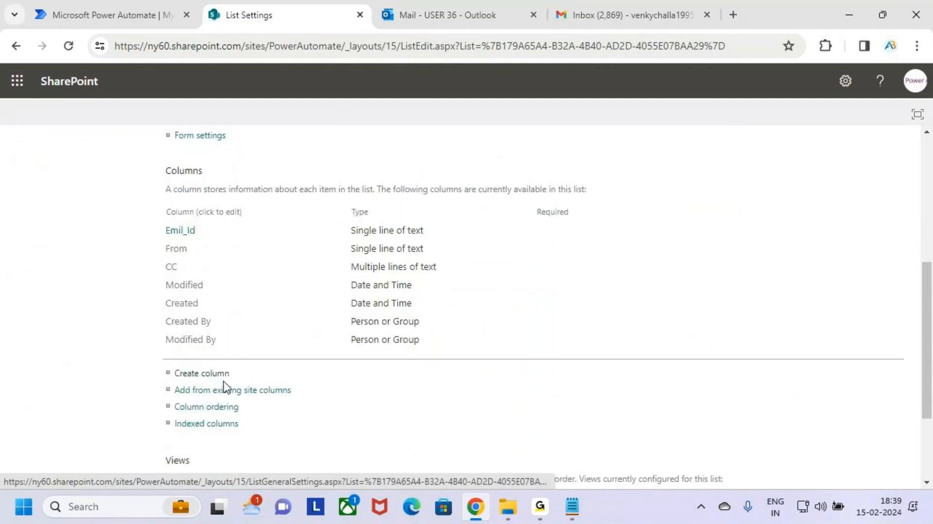
click(201, 374)
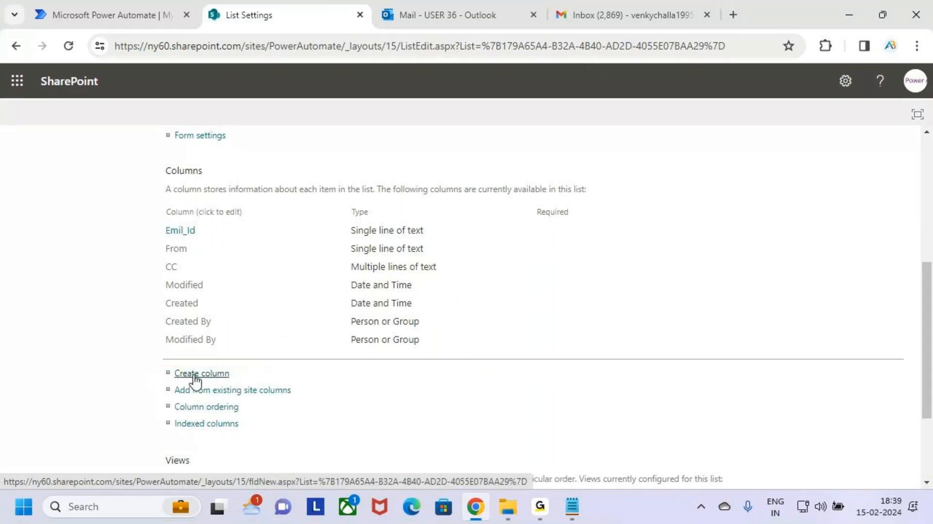
click(345, 232)
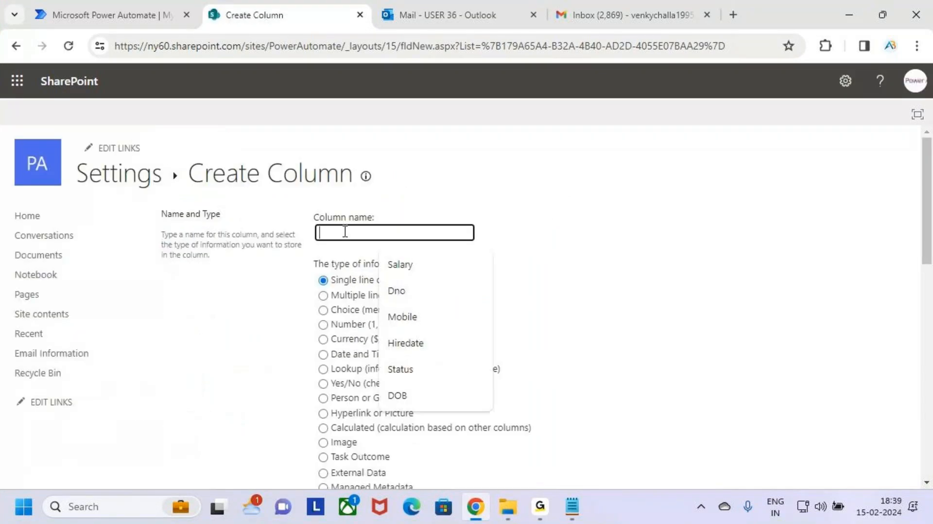
text(Subject)
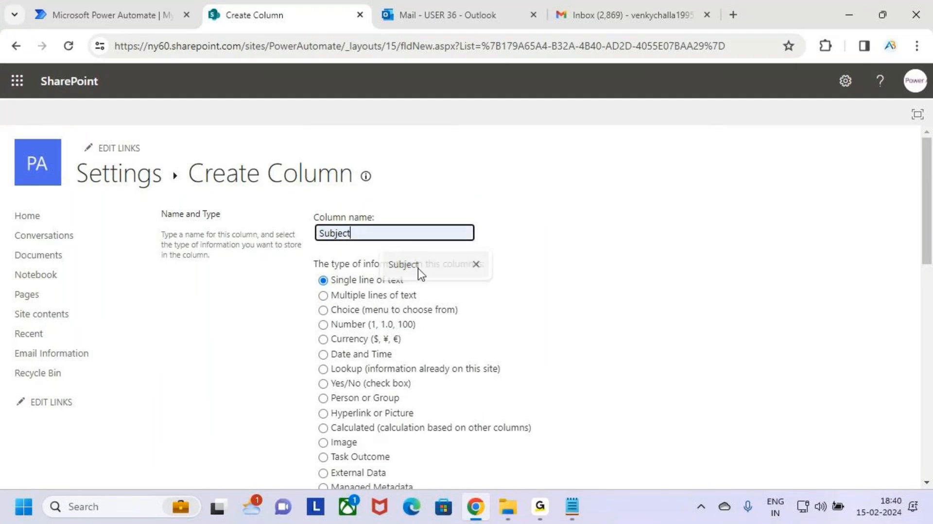
click(418, 267)
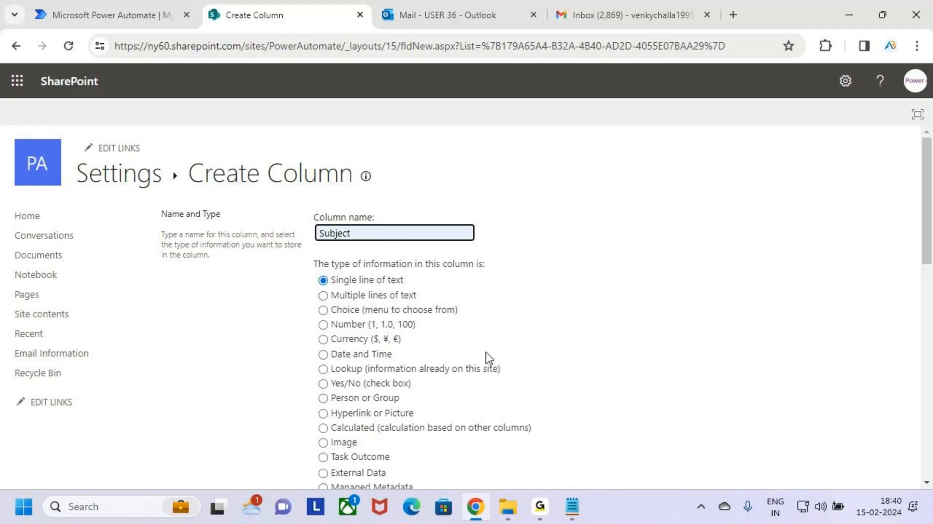
scroll(486, 352, down, 2)
scroll(494, 357, down, 10)
click(829, 414)
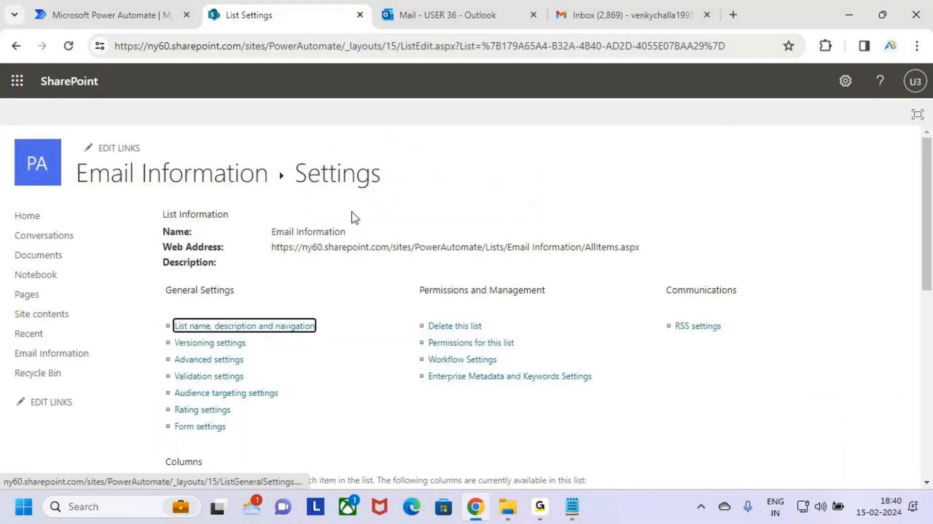
Create a new multiple lines of text column named Body in the list.
scroll(337, 269, down, 1)
scroll(335, 268, down, 5)
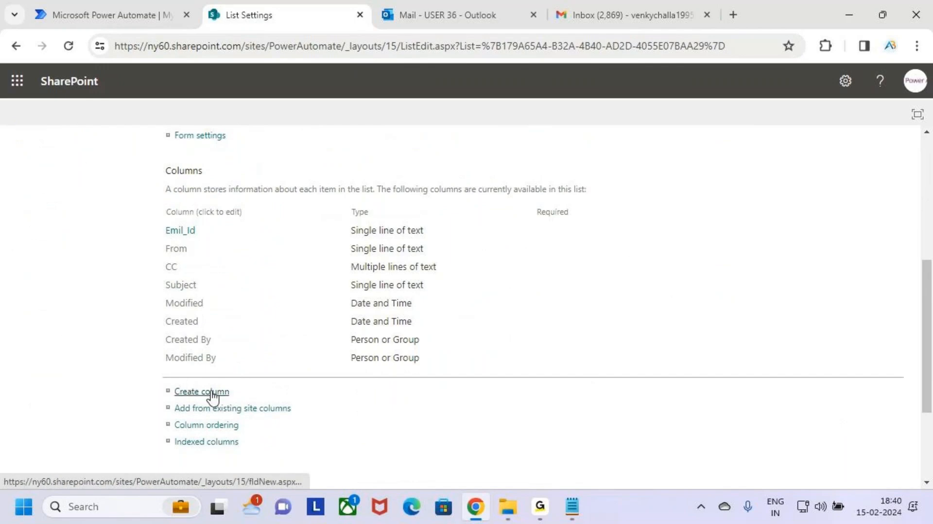
click(182, 392)
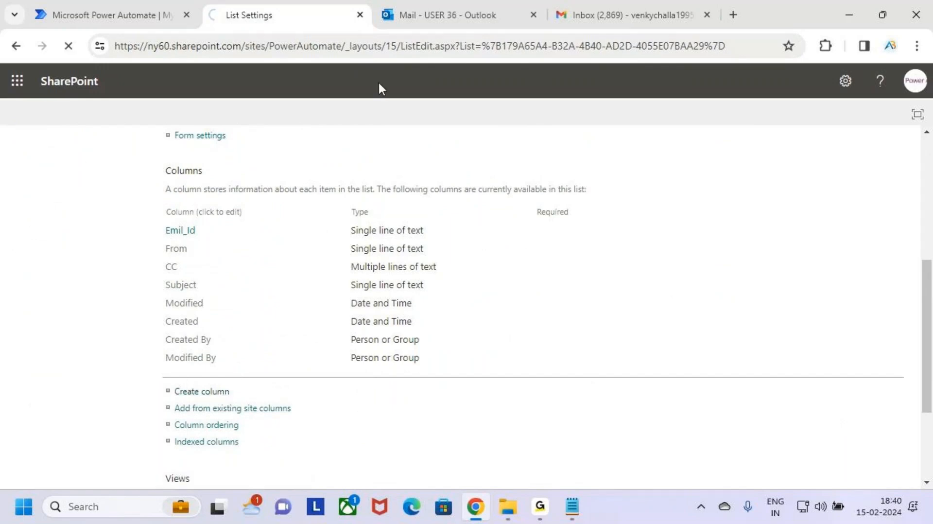
click(412, 235)
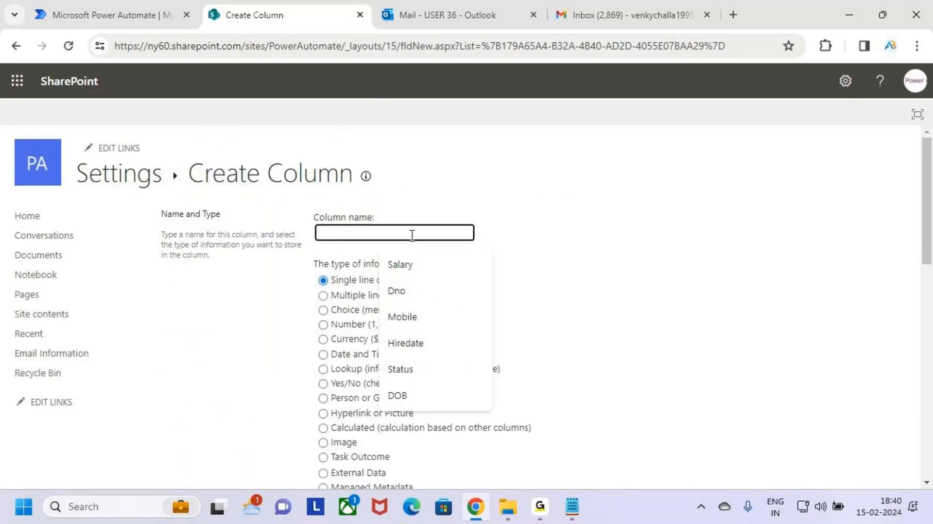
text(Body)
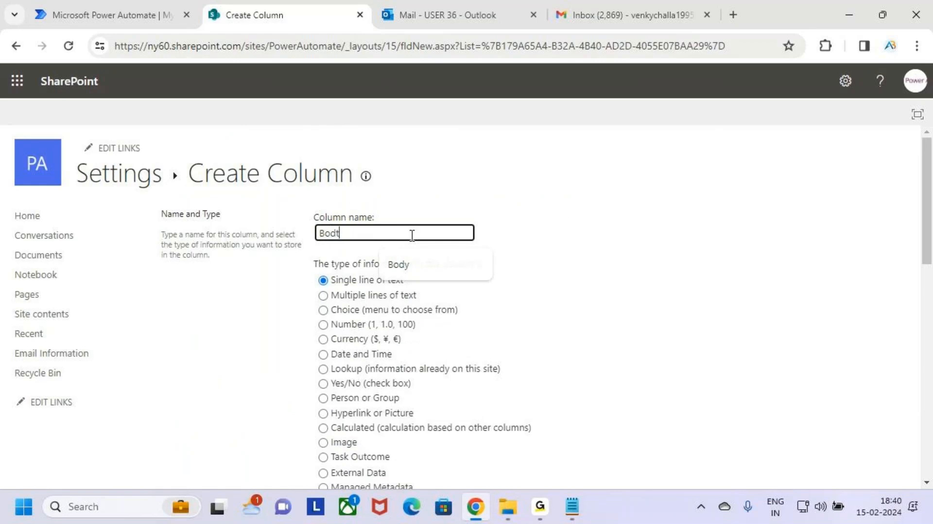
key(BackSpace)
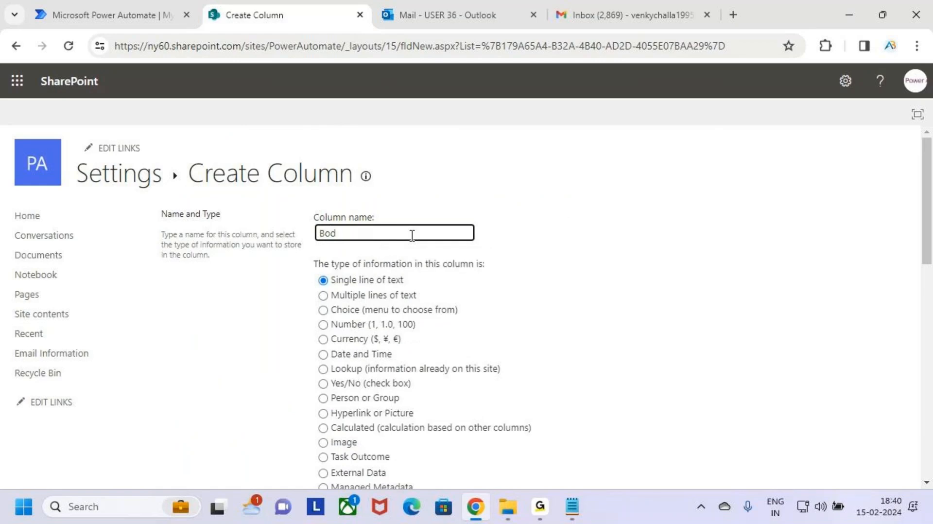
text(y)
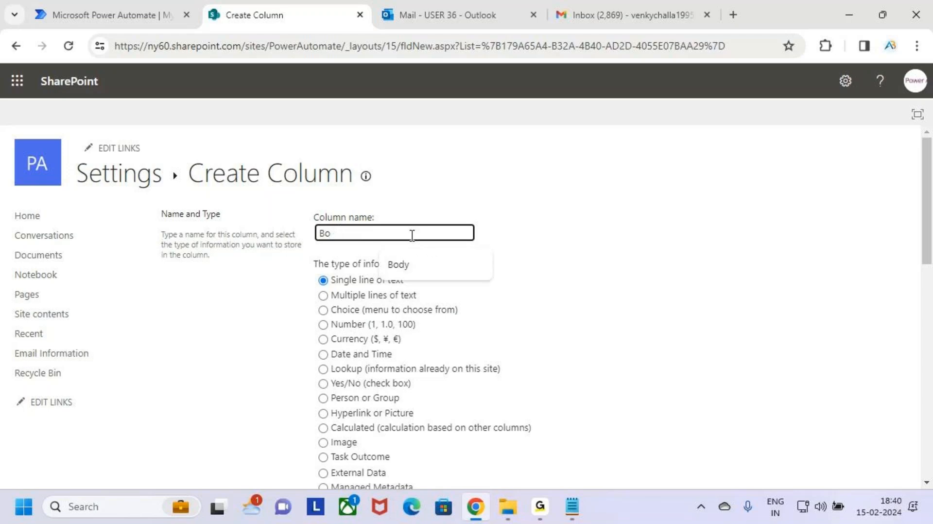
scroll(408, 255, down, 1)
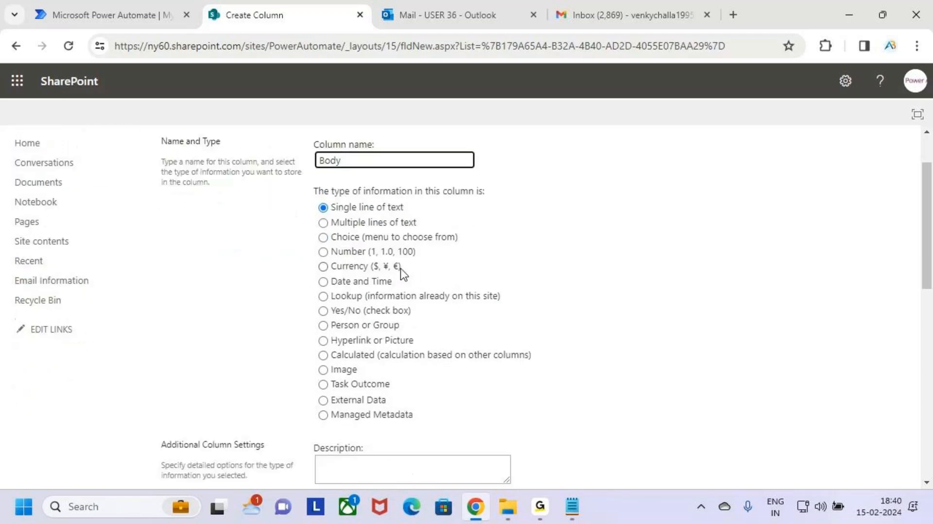
click(379, 225)
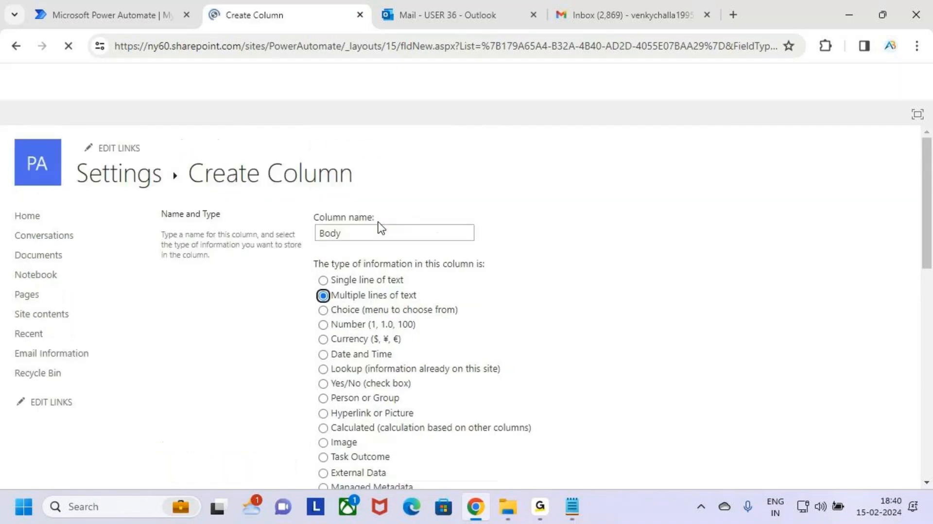
scroll(599, 337, down, 15)
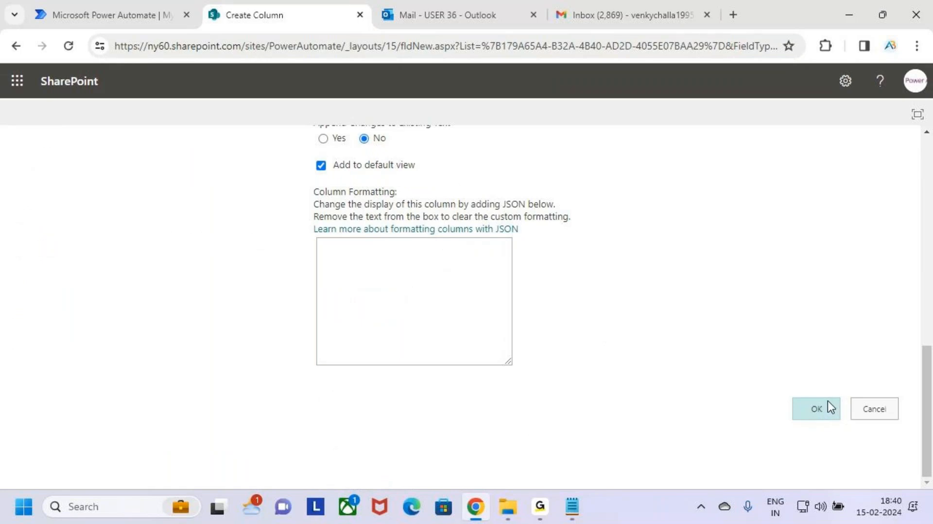
click(832, 406)
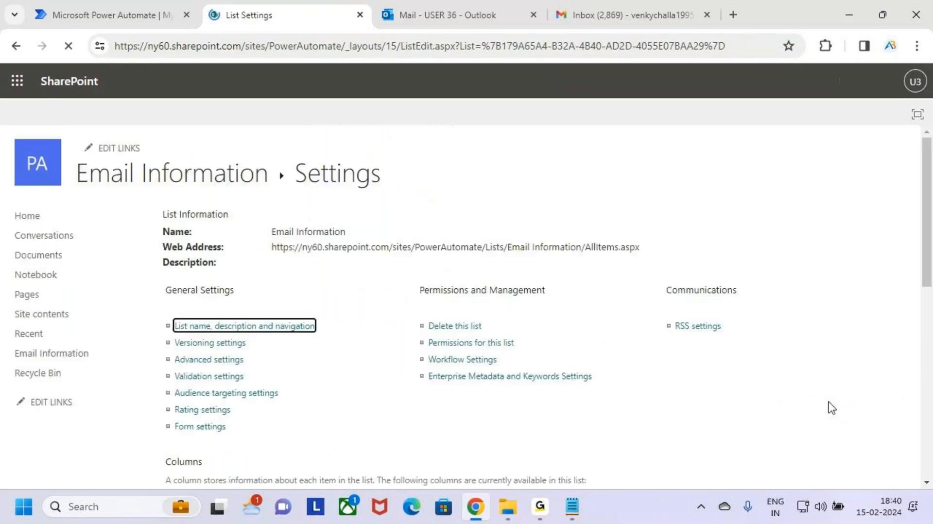
Review the list's custom columns and their types in the settings page.
scroll(372, 369, down, 5)
scroll(375, 360, down, 1)
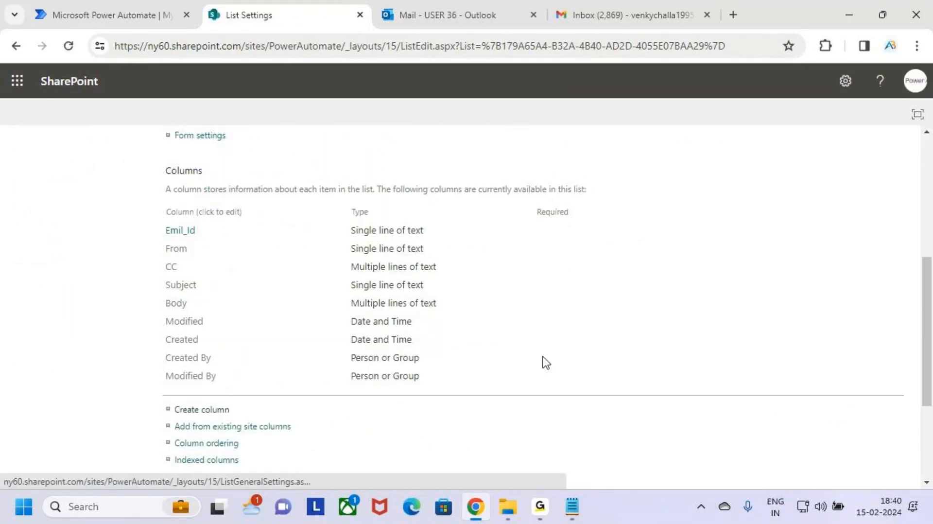
mouse_move(156, 223)
mouse_down()
mouse_move(219, 243)
mouse_move(223, 277)
mouse_move(254, 277)
mouse_move(286, 308)
mouse_move(474, 311)
mouse_move(491, 297)
mouse_move(514, 298)
mouse_move(510, 326)
mouse_move(522, 326)
mouse_up()
mouse_move(528, 317)
mouse_down()
mouse_move(573, 314)
mouse_move(585, 333)
mouse_up()
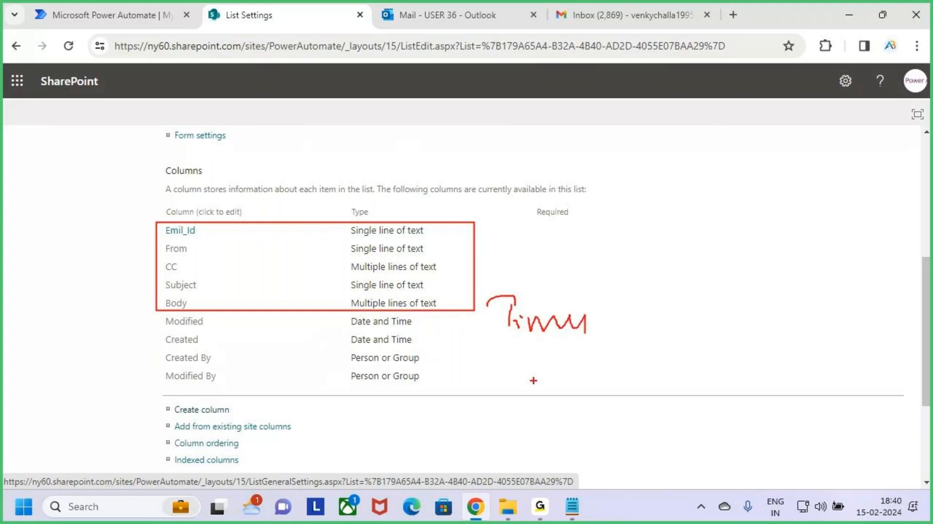
drag(535, 384, 534, 414)
mouse_move(533, 371)
mouse_down()
mouse_move(535, 414)
mouse_move(541, 389)
mouse_up()
mouse_move(562, 402)
mouse_down()
mouse_move(595, 364)
mouse_move(605, 381)
mouse_up()
drag(617, 369, 641, 391)
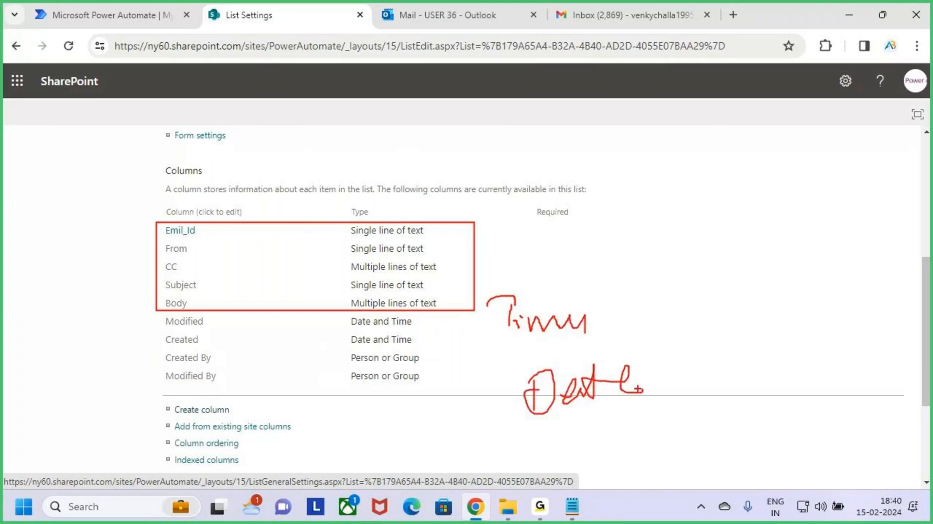
drag(510, 432, 710, 377)
key(Escape)
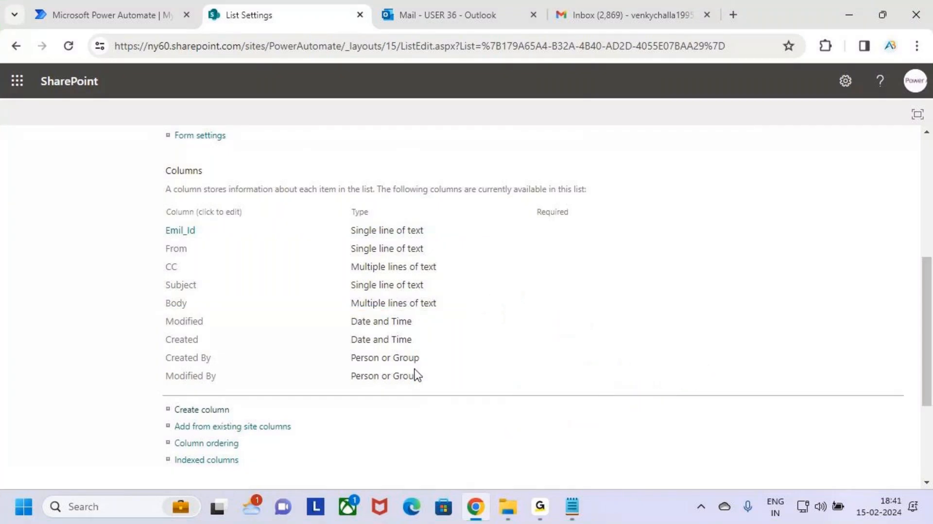
key(ctrl+2)
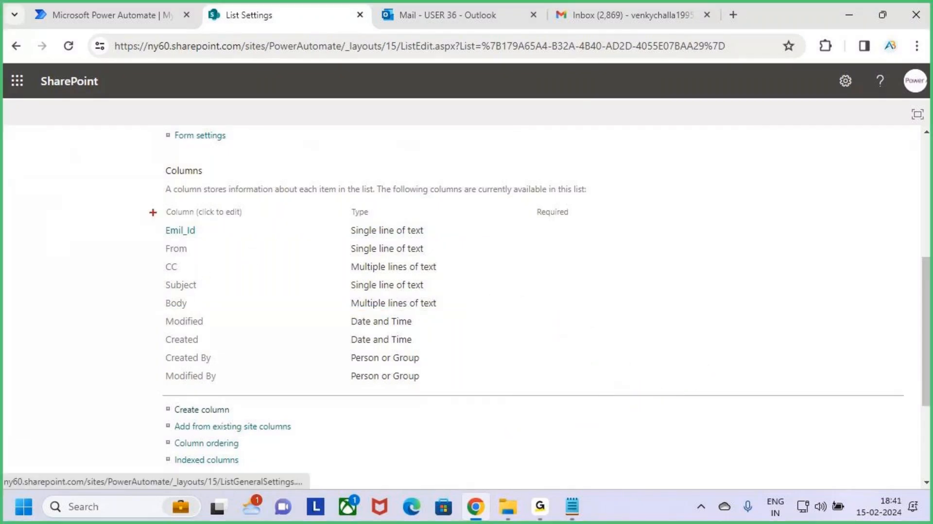
drag(153, 212, 442, 314)
key(Escape)
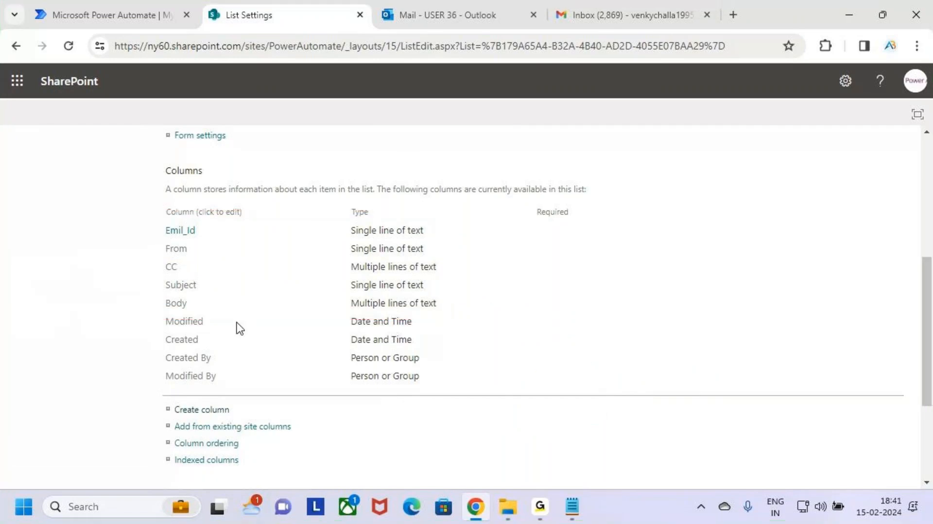
scroll(235, 327, up, 2)
scroll(242, 313, up, 3)
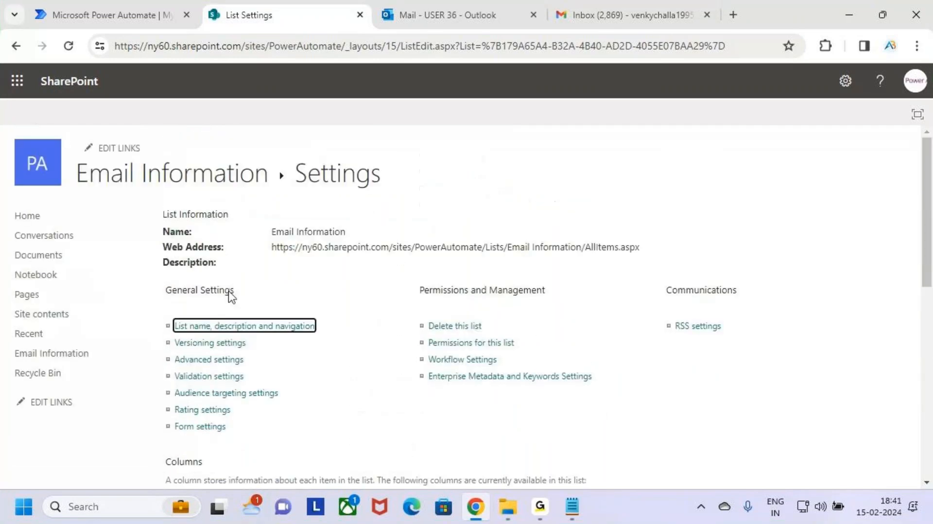
Return to the Email Information list, close the next steps pane, and narrow the Emil_Id column.
click(181, 179)
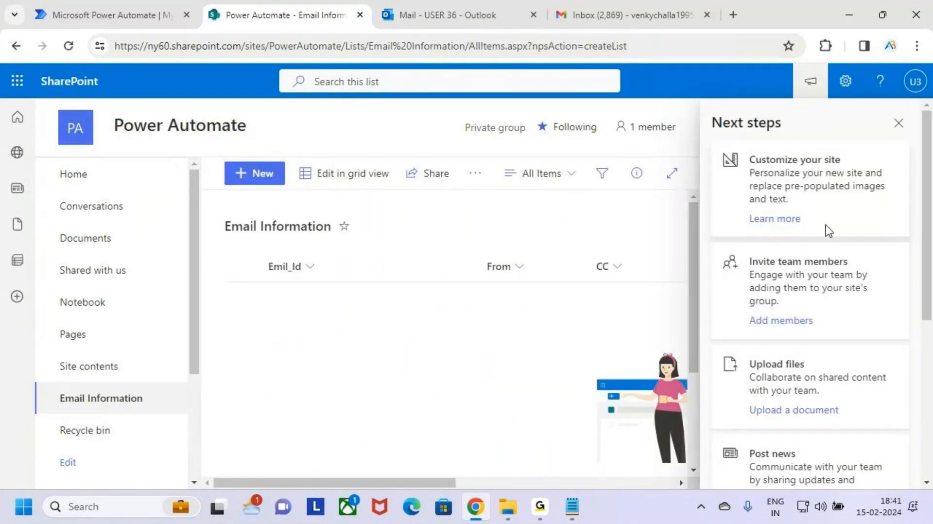
click(898, 122)
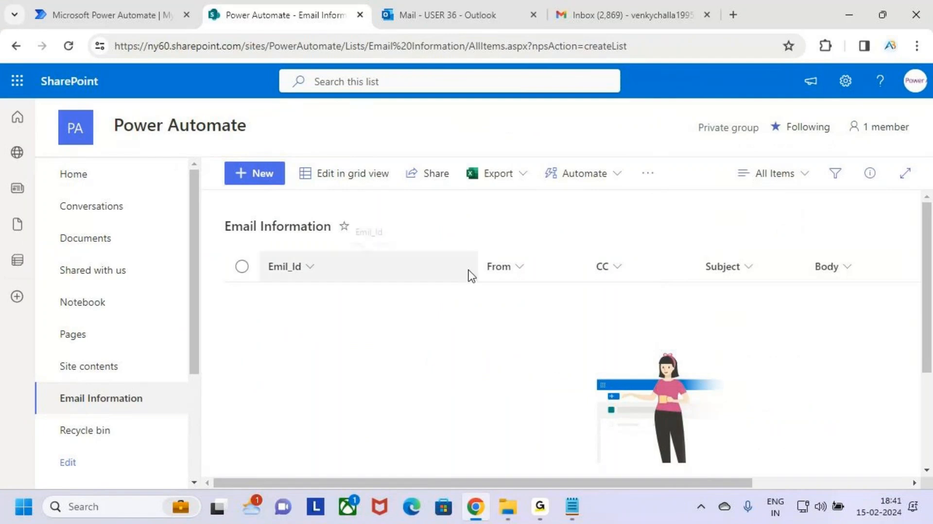
drag(477, 267, 405, 268)
mouse_move(262, 252)
mouse_down()
mouse_move(348, 283)
mouse_move(802, 281)
mouse_up()
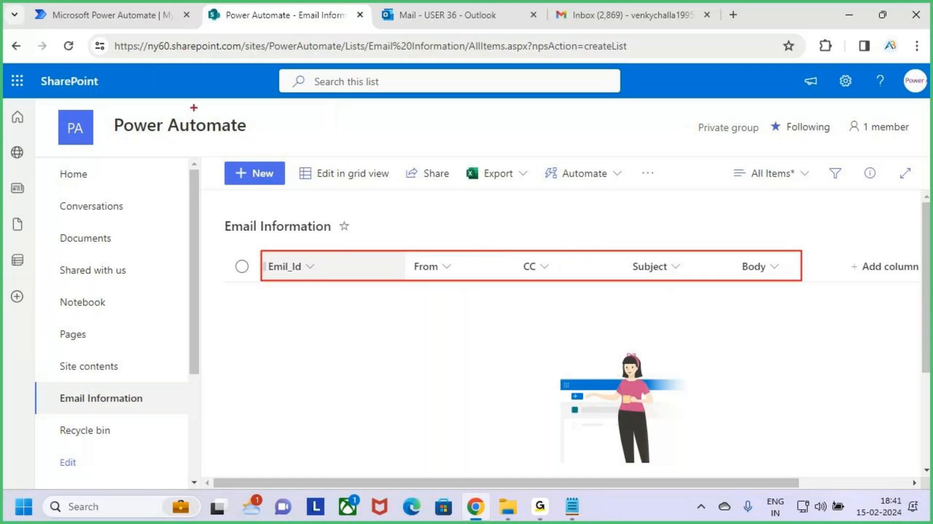
click(420, 22)
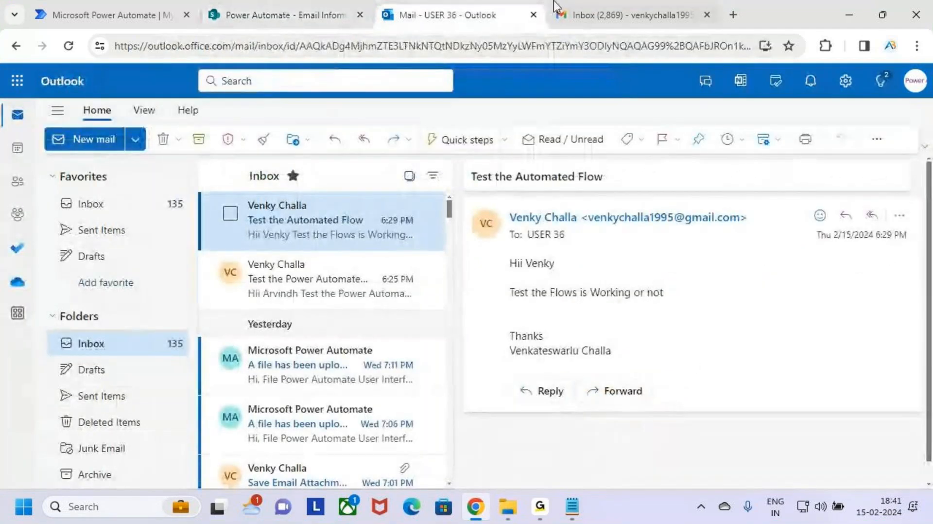
click(292, 15)
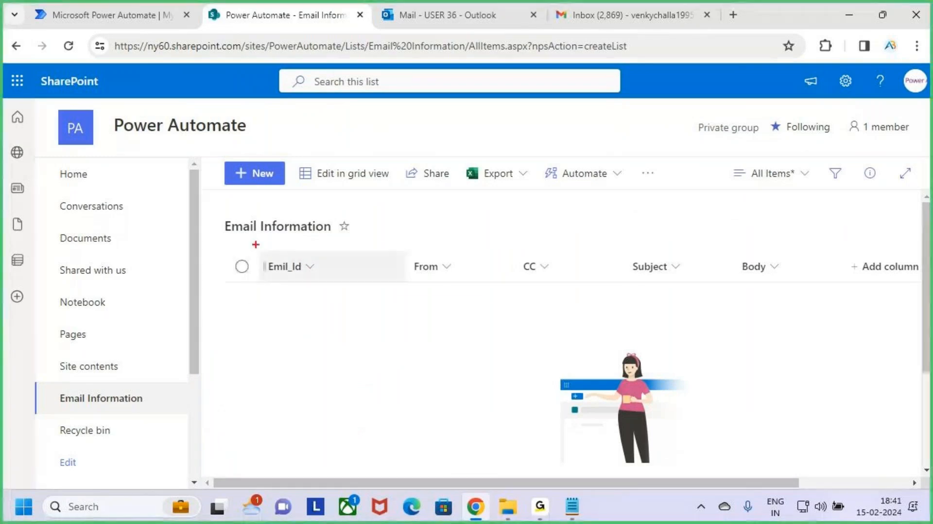
Return to Power Automate and start a new automated cloud flow from the Create page.
mouse_move(250, 247)
mouse_down()
mouse_move(739, 306)
mouse_move(787, 300)
mouse_move(786, 288)
mouse_up()
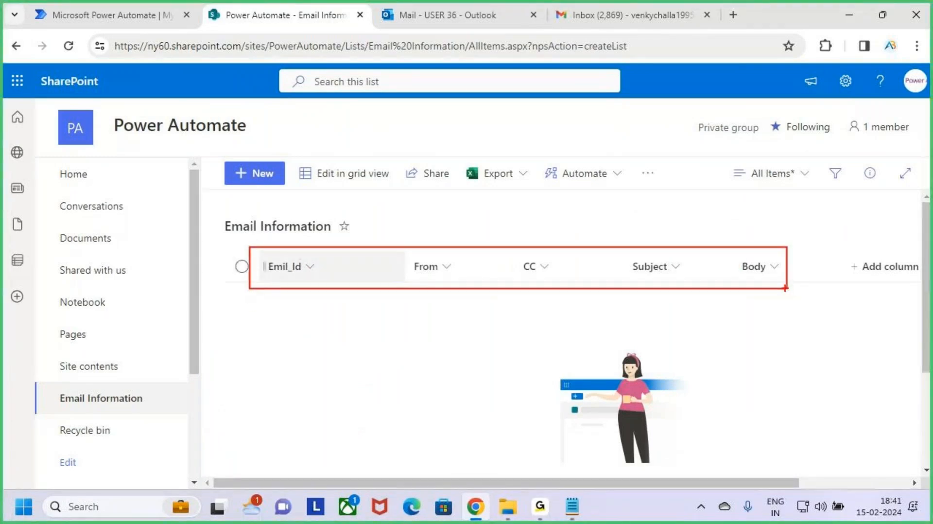
key(Escape)
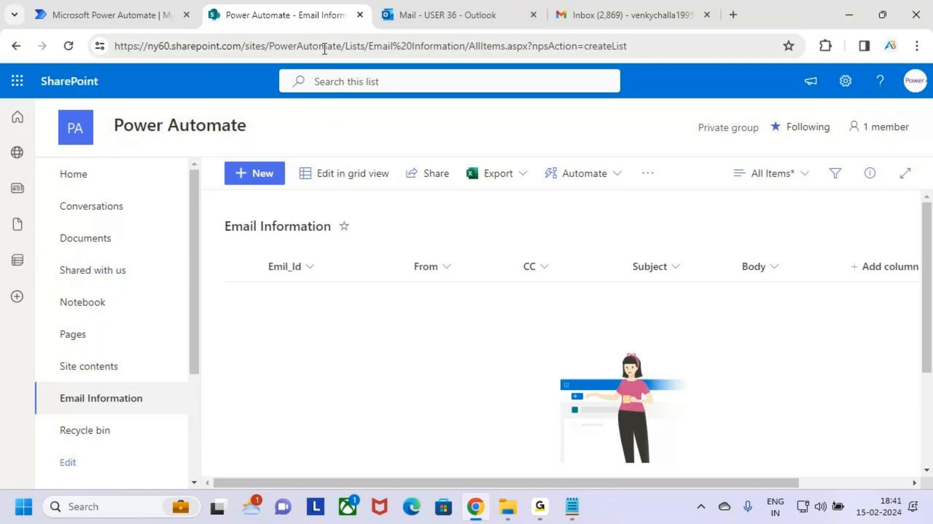
click(166, 20)
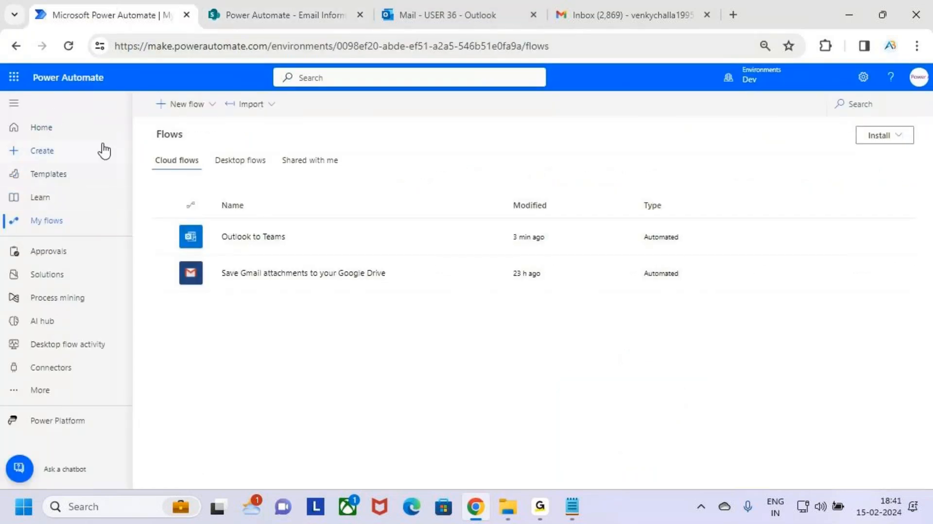
key(ctrl+2)
drag(16, 138, 82, 167)
key(Escape)
click(61, 158)
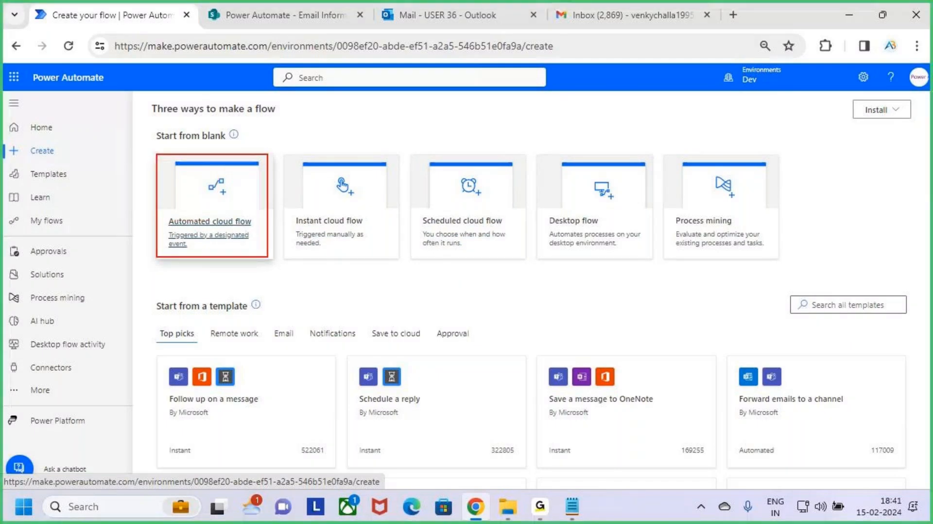
click(243, 207)
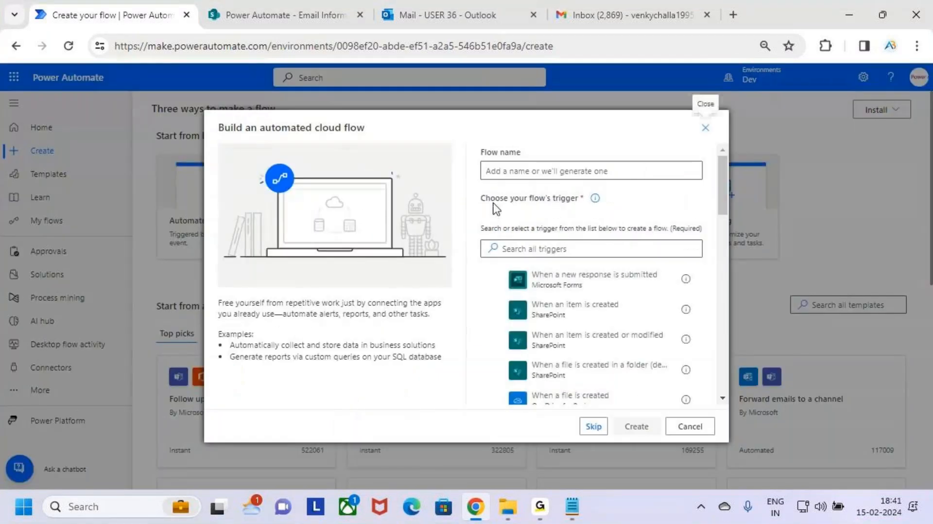
Name the flow Outlook to SharePoint List.
click(518, 171)
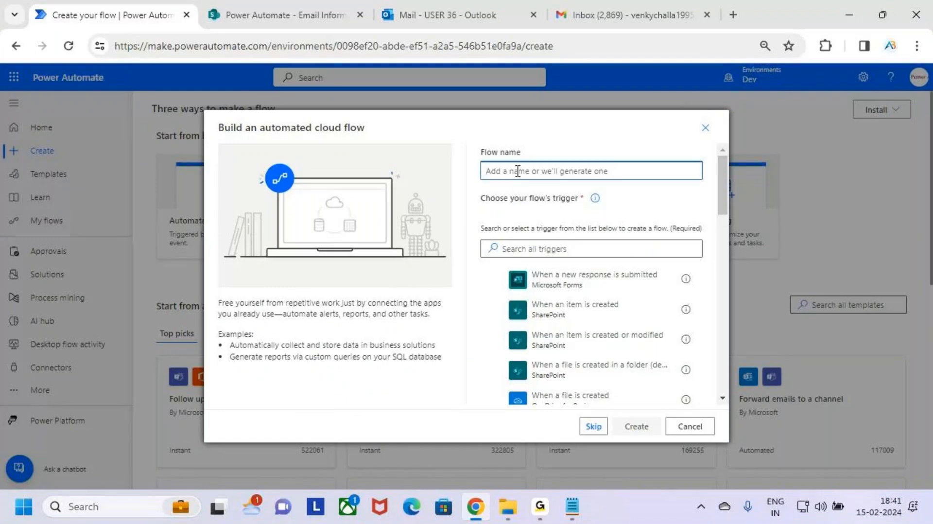
text(Ouy)
text(l)
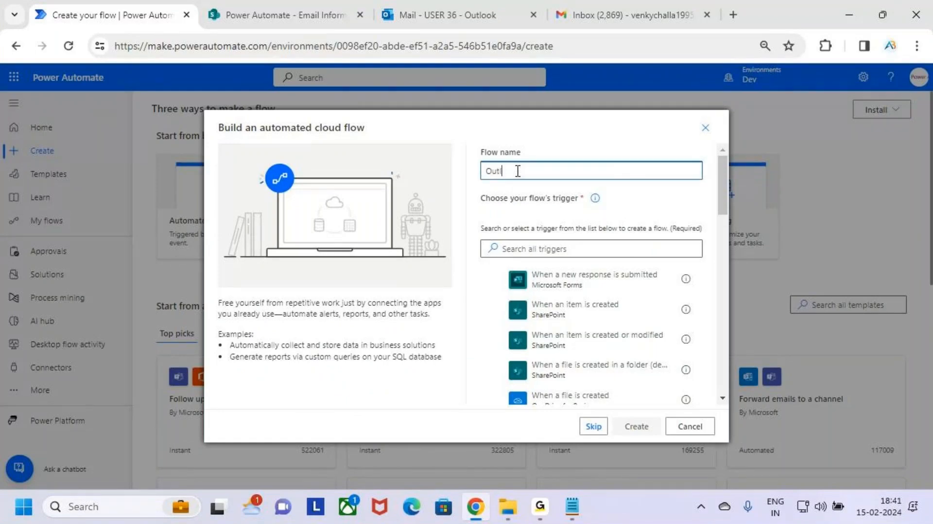
text(oo)
text(k to Share)
text(t L)
key(BackSpace)
key(BackSpace)
key(BackSpace)
key(BackSpace)
key(BackSpace)
key(BackSpace)
key(BackSpace)
key(BackSpace)
key(BackSpace)
key(BackSpace)
key(BackSpace)
text(SharePoint List)
drag(590, 172, 465, 170)
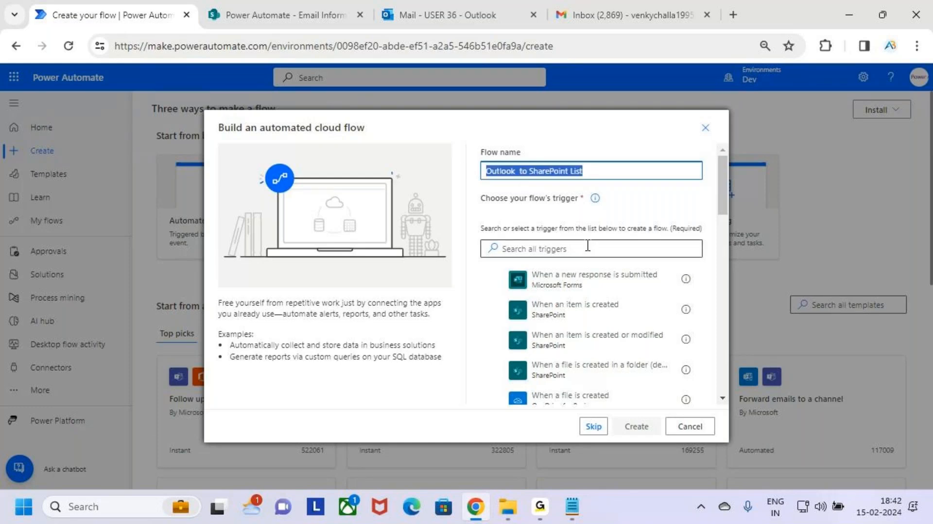
Search triggers for when an email arrives, pick When a new email arrives (V3) from Office 365 Outlook, and create the flow.
drag(477, 184, 599, 209)
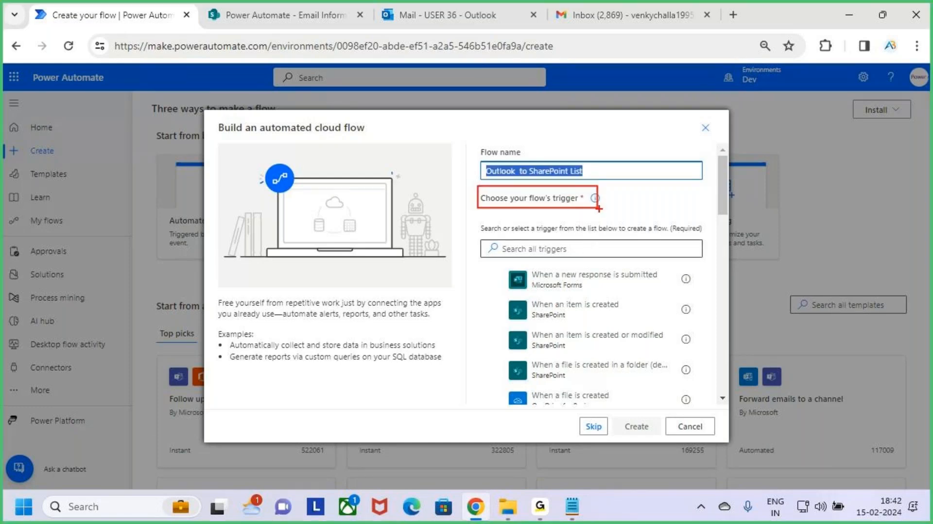
key(Escape)
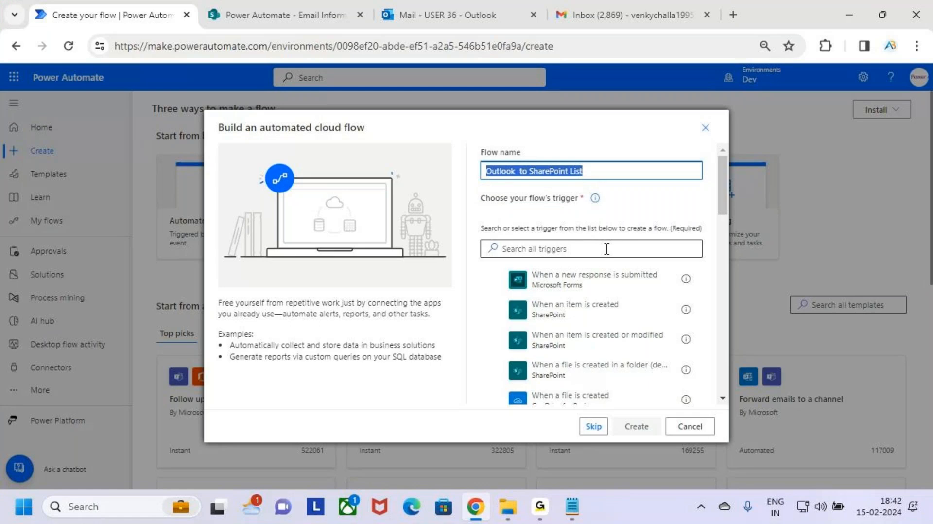
click(607, 248)
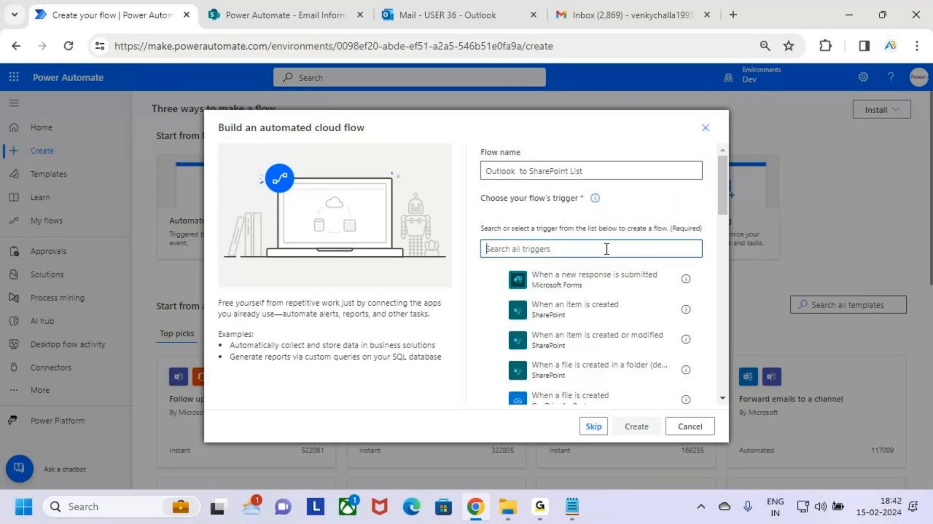
text(When an )
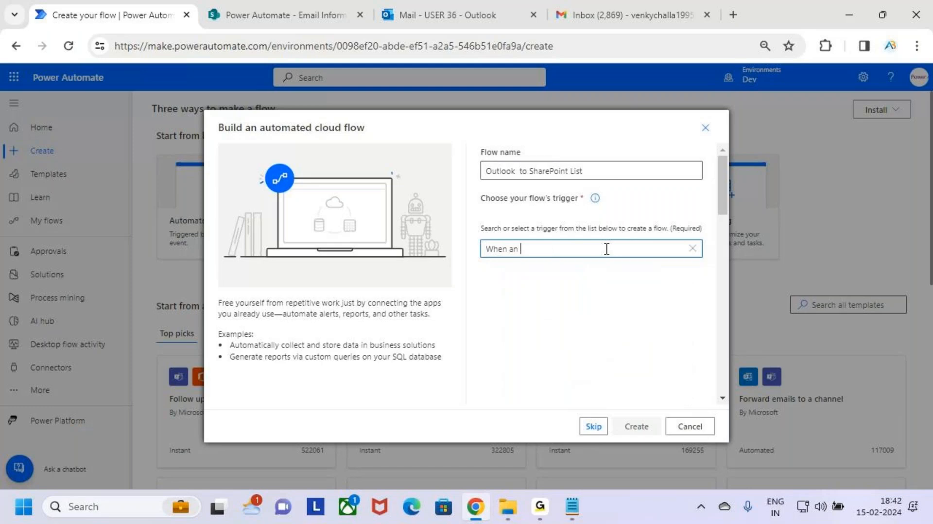
text(email )
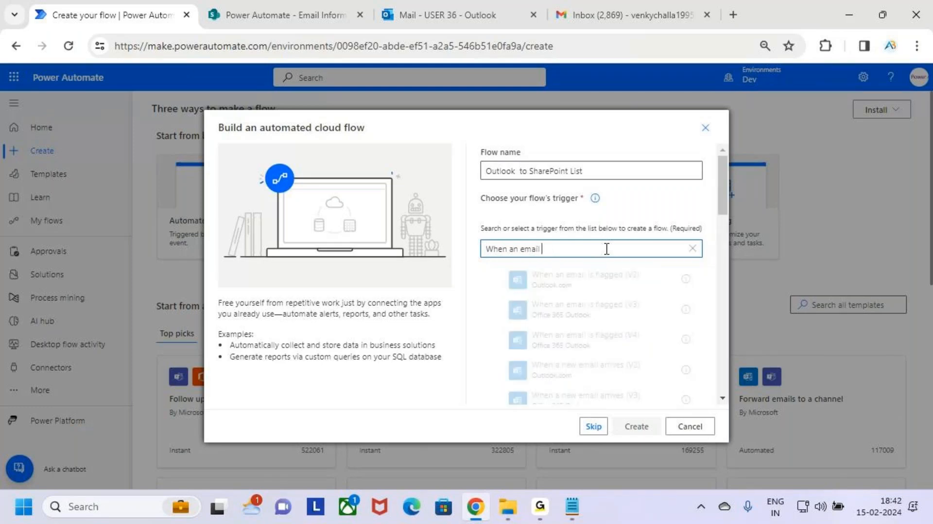
text(arrives)
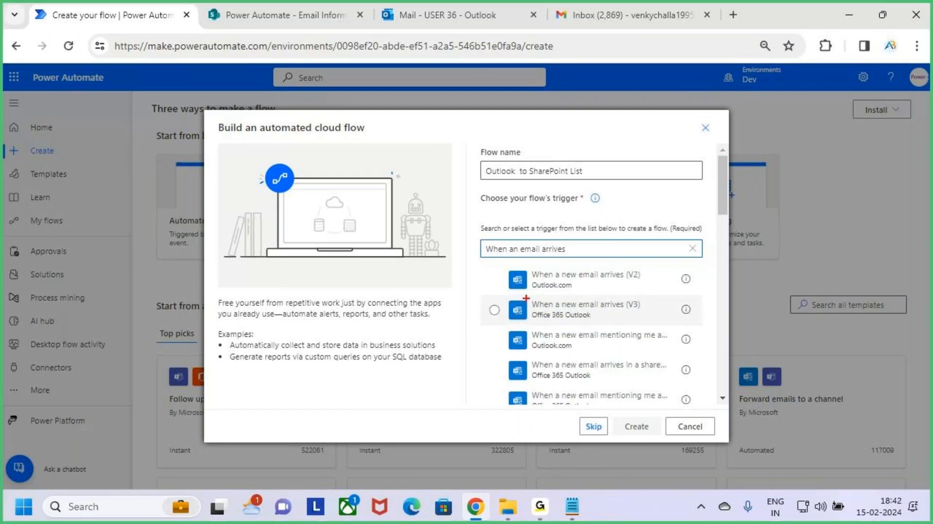
mouse_move(503, 295)
mouse_down()
mouse_move(604, 324)
mouse_move(702, 323)
mouse_up()
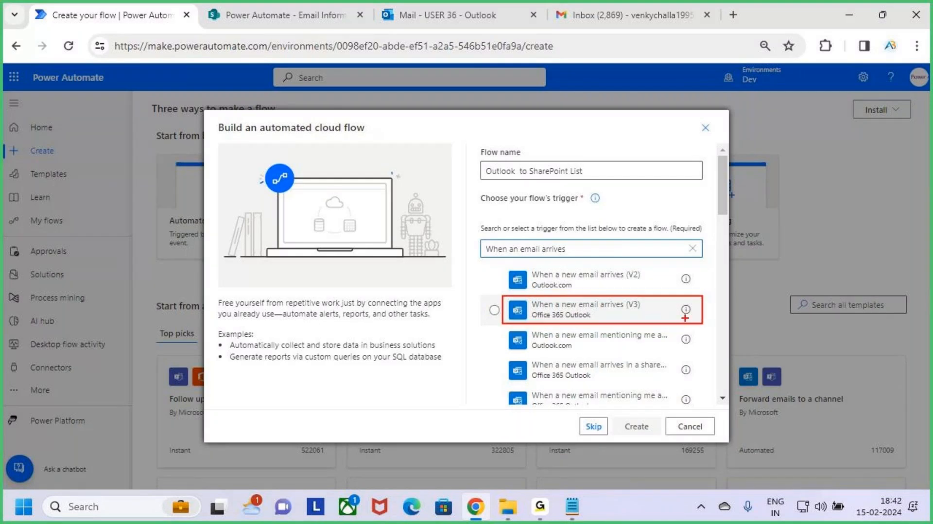
key(Escape)
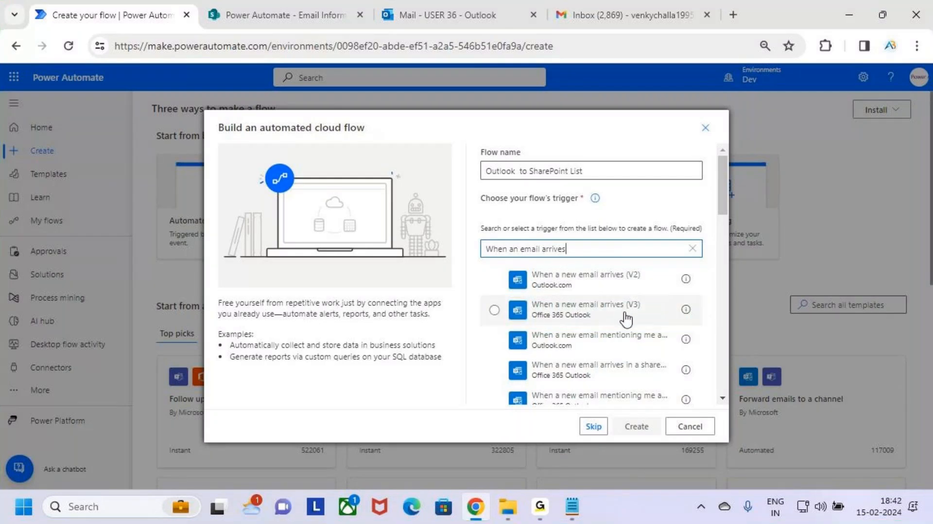
click(614, 318)
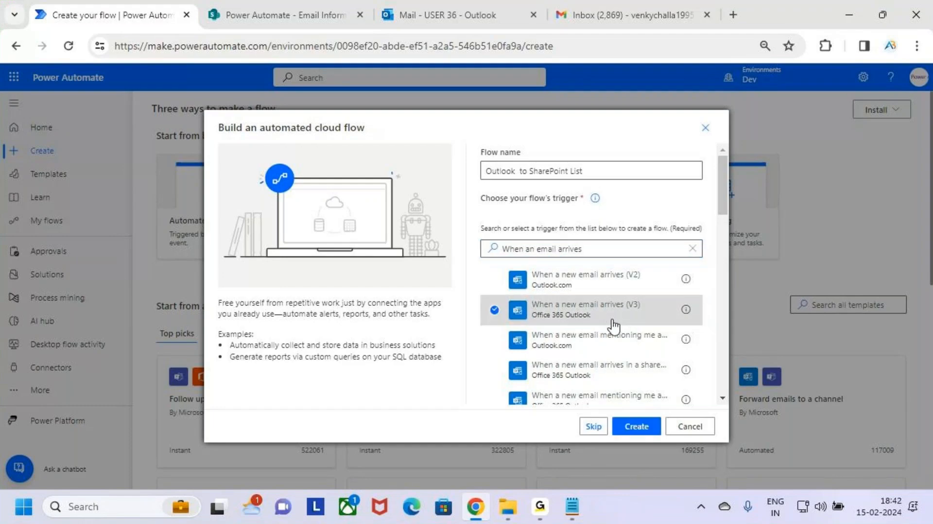
key(ctrl+2)
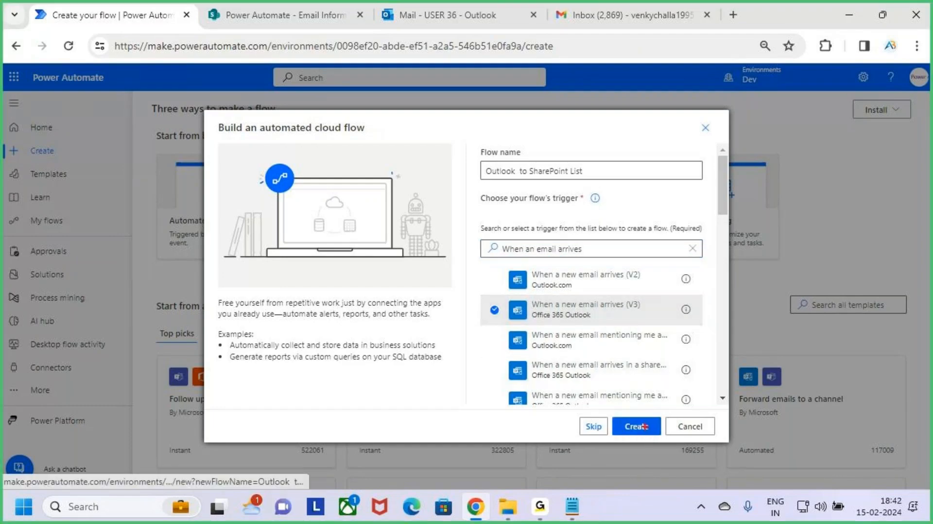
drag(601, 408, 676, 442)
key(Escape)
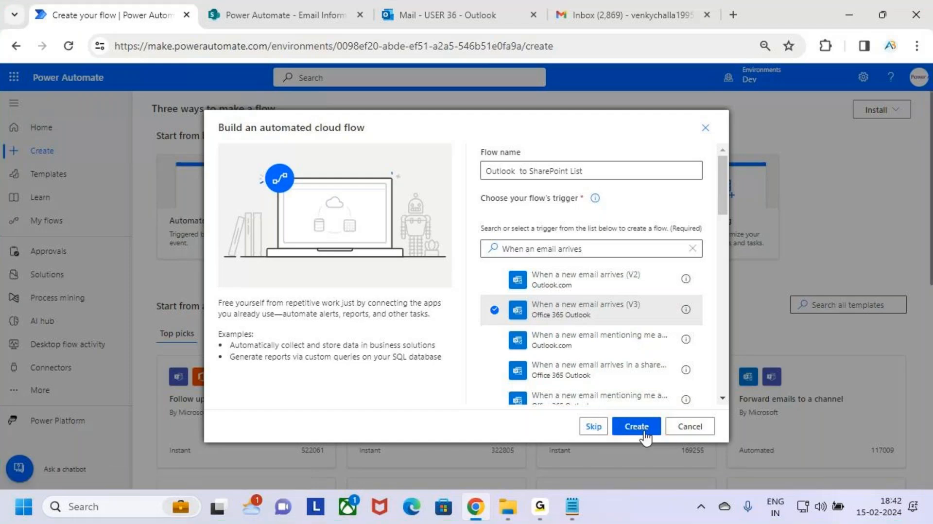
click(636, 426)
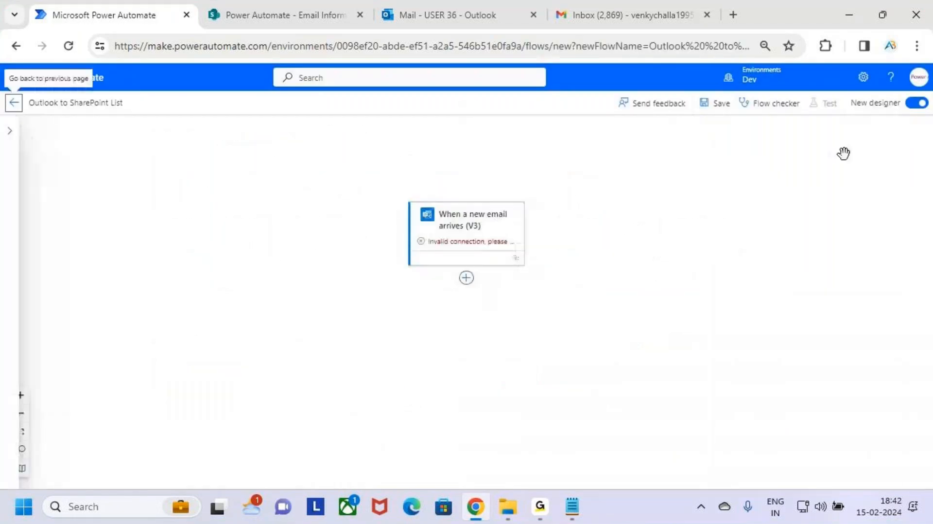
Switch the flow editor from the new designer to the classic designer.
click(917, 103)
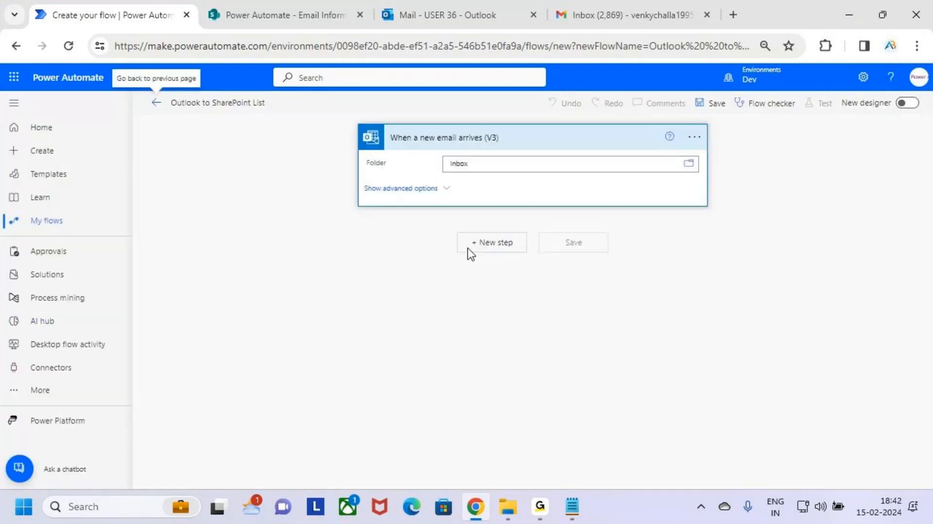
key(ctrl+2)
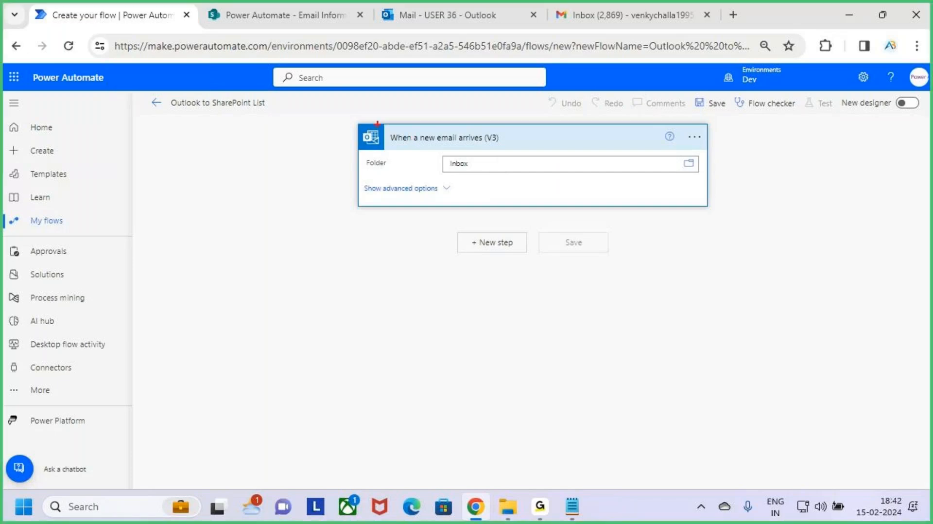
drag(378, 125, 539, 148)
key(Escape)
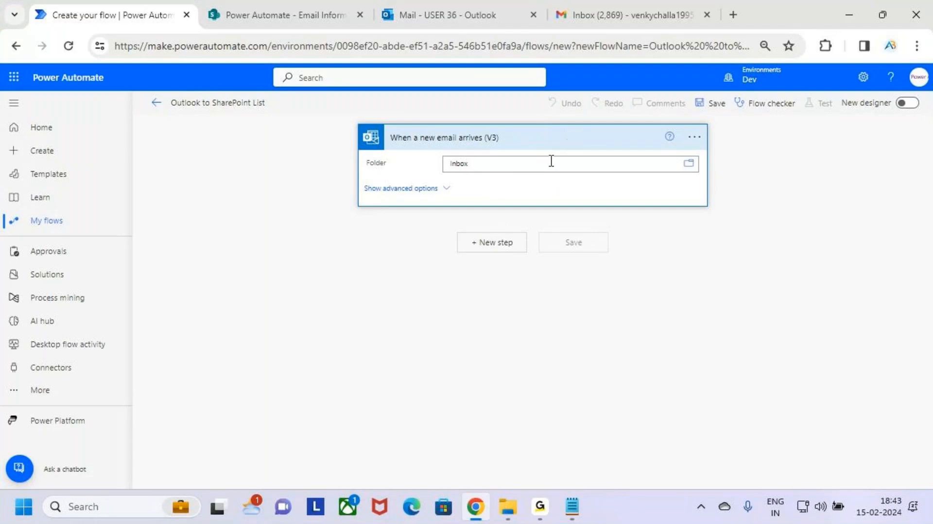
Collapse the When a new email arrives (V3) trigger card with its Inbox folder setting.
click(533, 160)
key(ctrl+2)
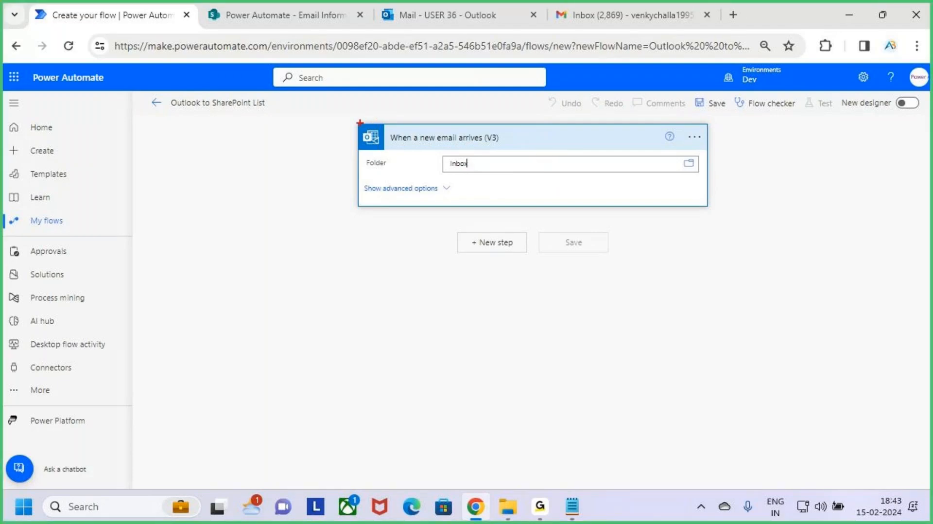
mouse_move(359, 122)
mouse_down()
mouse_move(670, 204)
mouse_move(721, 208)
mouse_up()
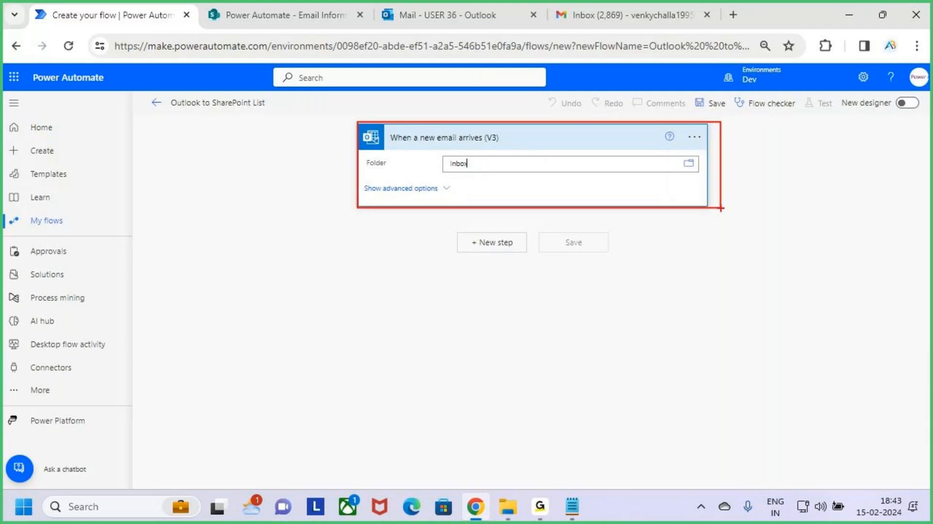
key(Escape)
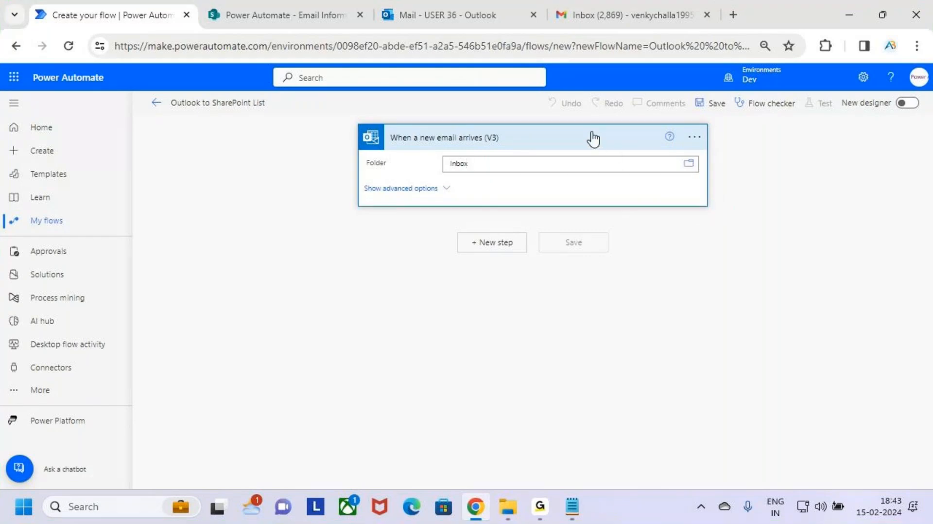
click(592, 139)
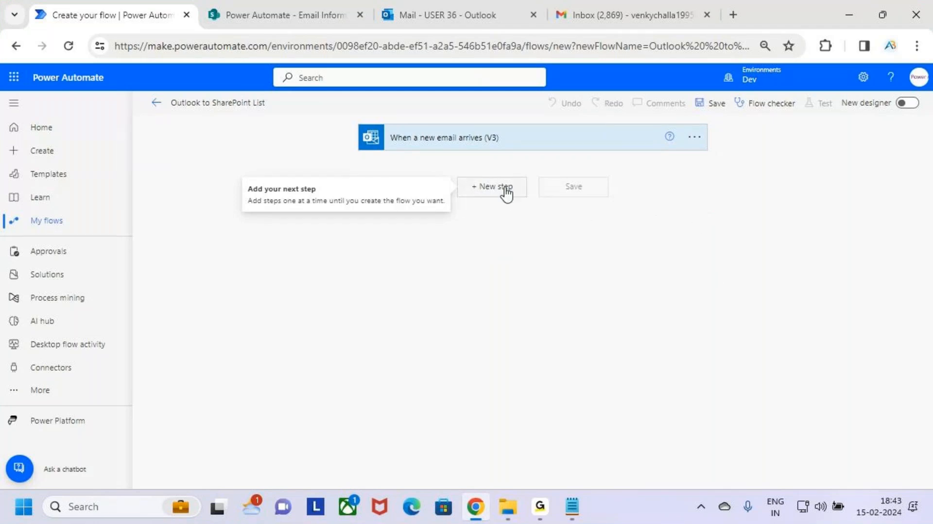
Add a new step below the trigger and search connectors and actions for SharePoint.
key(ctrl+2)
mouse_move(453, 173)
mouse_down()
mouse_move(544, 203)
mouse_move(531, 198)
mouse_up()
key(Escape)
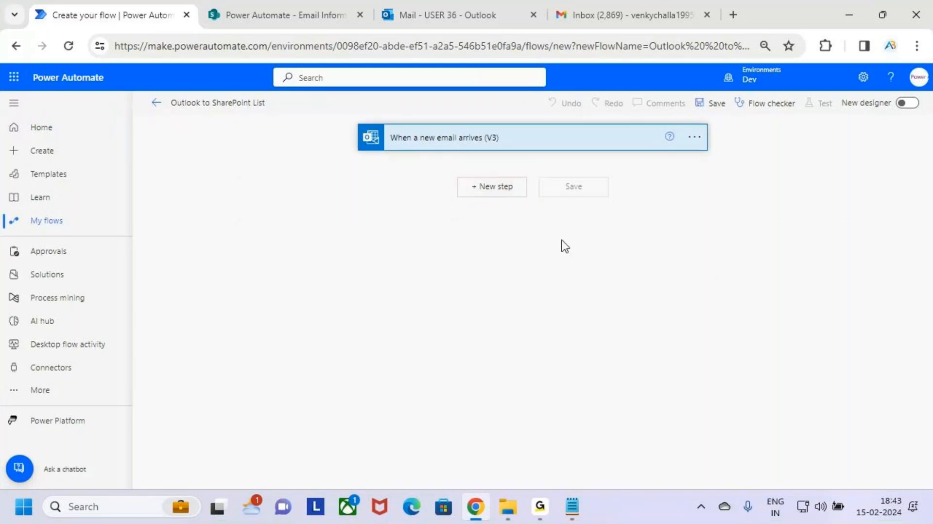
click(508, 194)
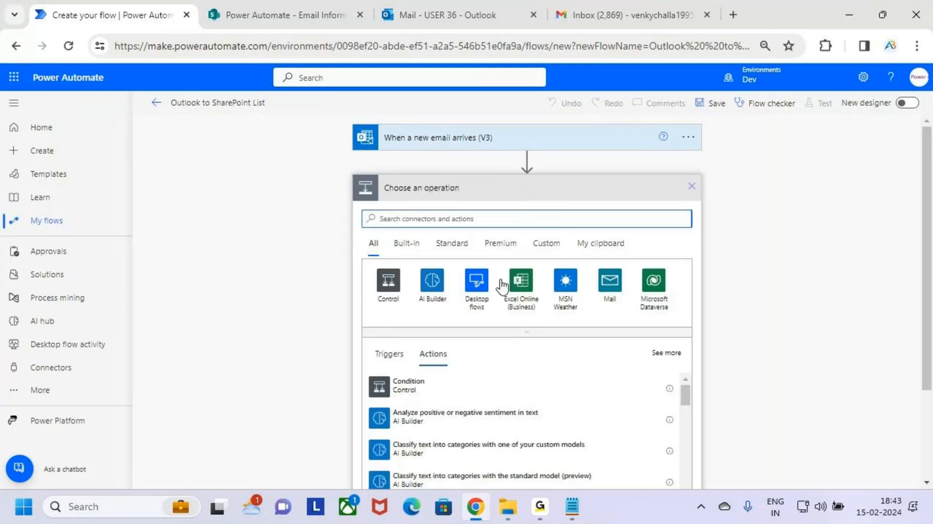
key(ctrl+2)
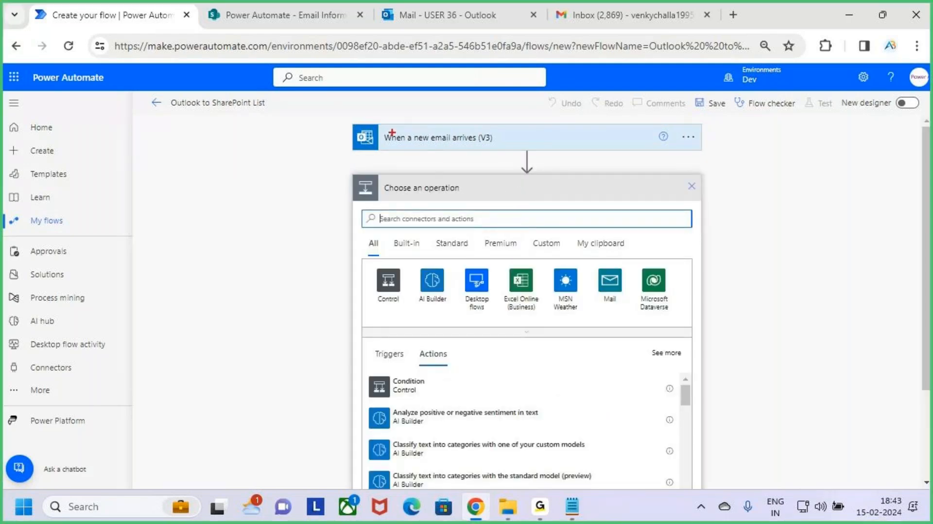
drag(347, 115, 713, 159)
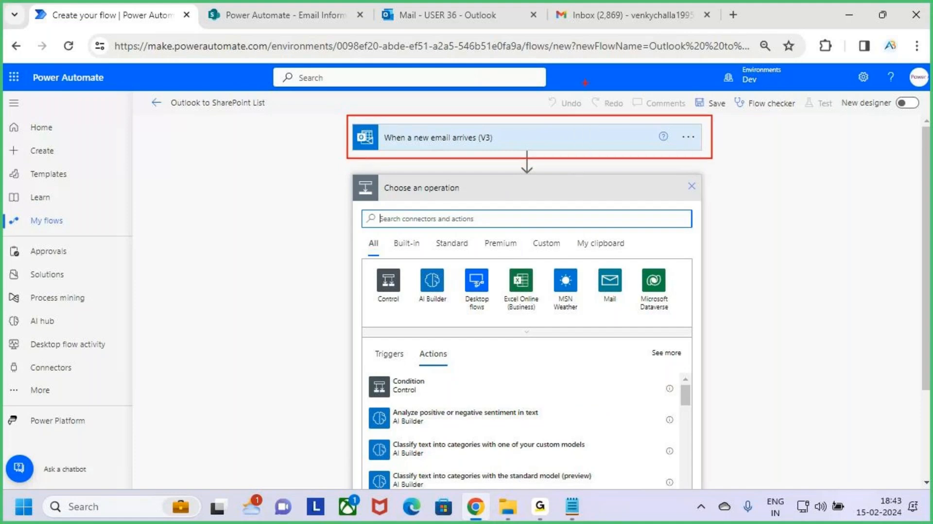
drag(586, 84, 585, 124)
key(Escape)
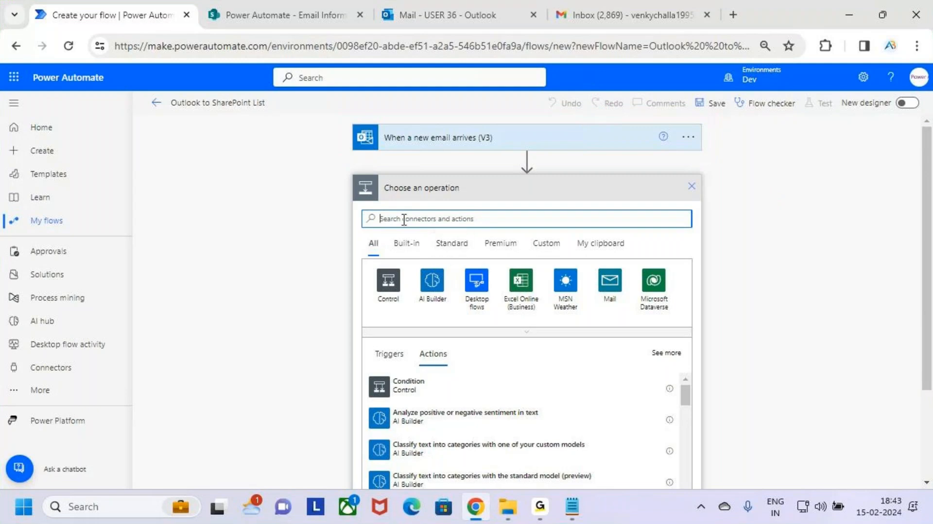
text(Share)
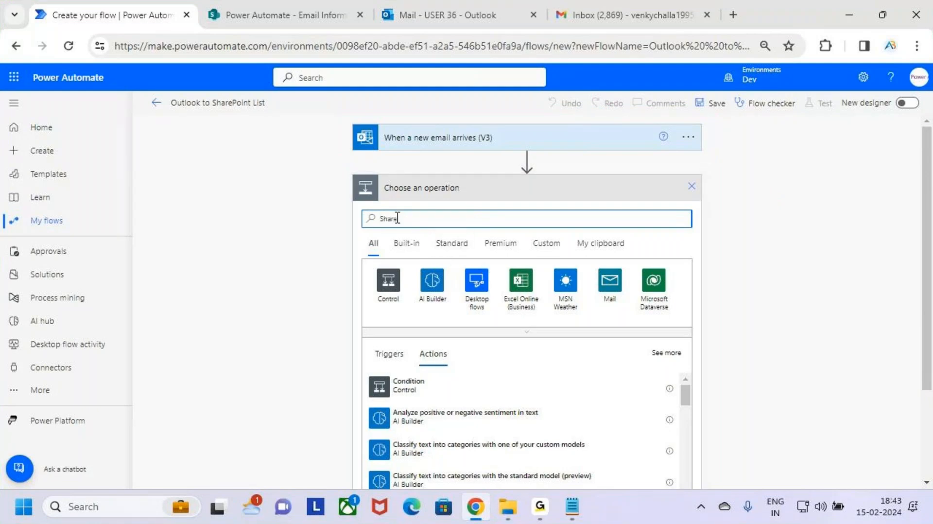
text(Point)
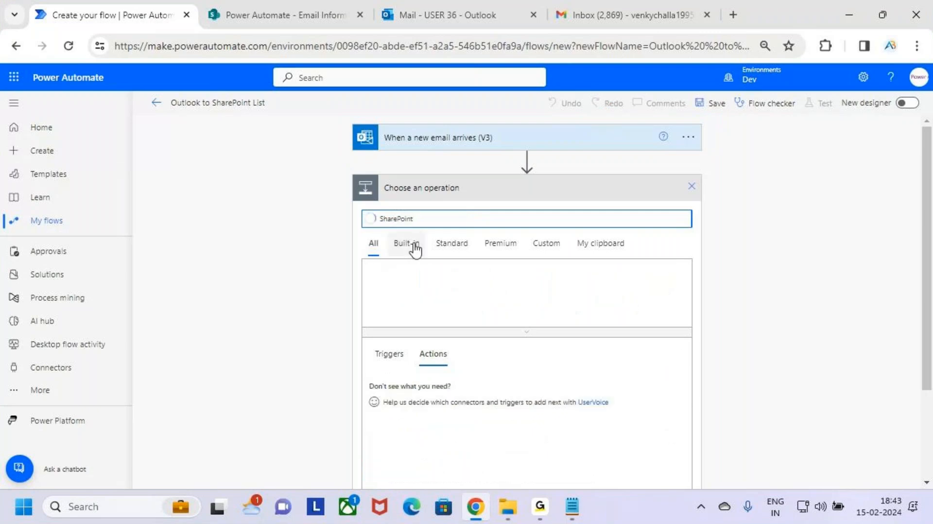
double_click(415, 218)
drag(426, 220, 359, 234)
click(437, 218)
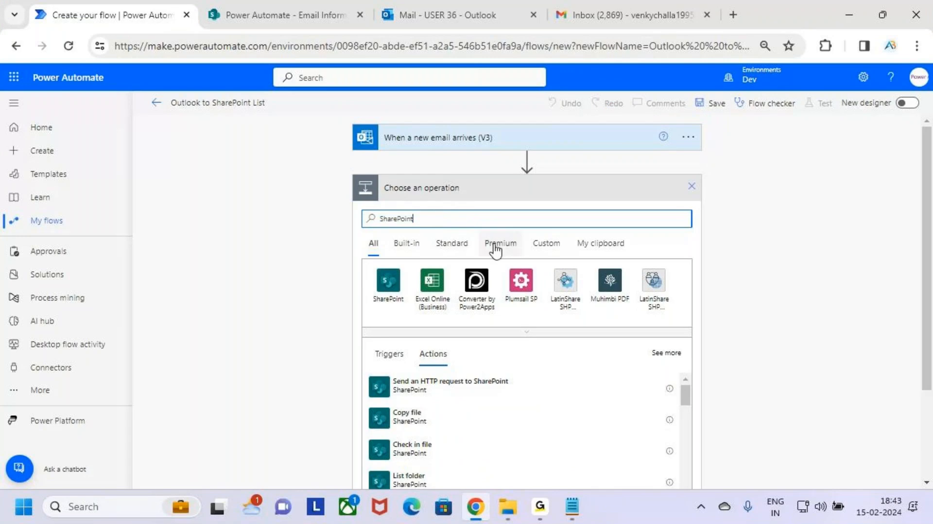
key(ctrl+2)
mouse_move(438, 351)
mouse_down()
mouse_move(418, 347)
mouse_move(457, 353)
mouse_up()
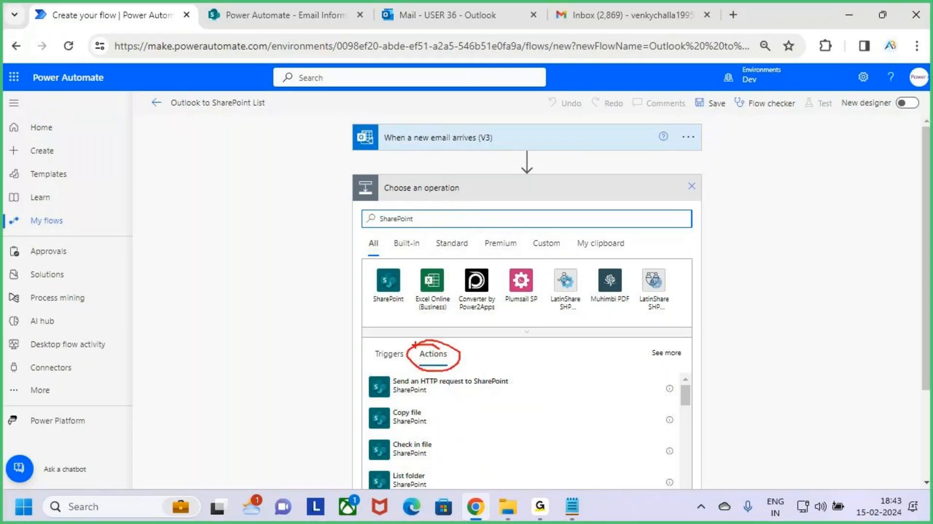
drag(426, 321, 436, 351)
mouse_move(392, 237)
mouse_down()
mouse_move(378, 217)
mouse_move(428, 221)
mouse_move(379, 236)
mouse_up()
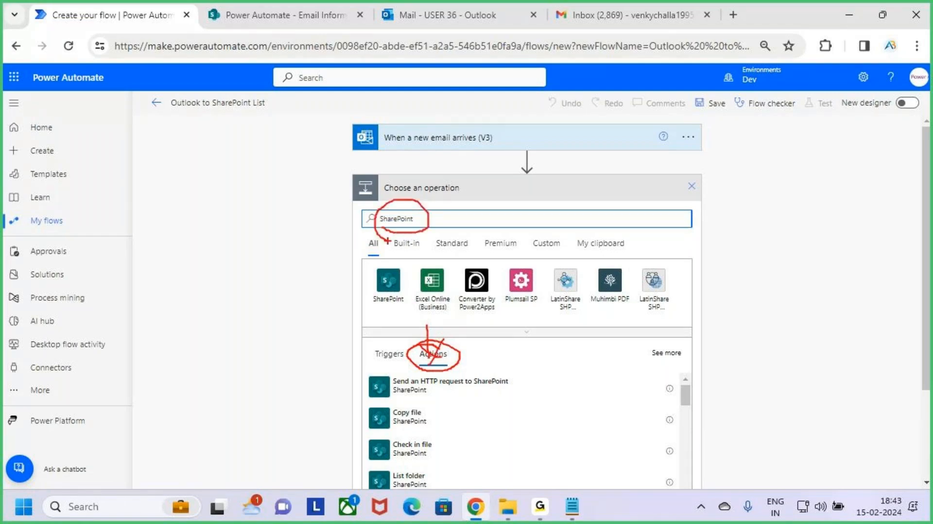
key(Escape)
Scroll through the list of SharePoint actions to review what is available.
scroll(517, 362, down, 3)
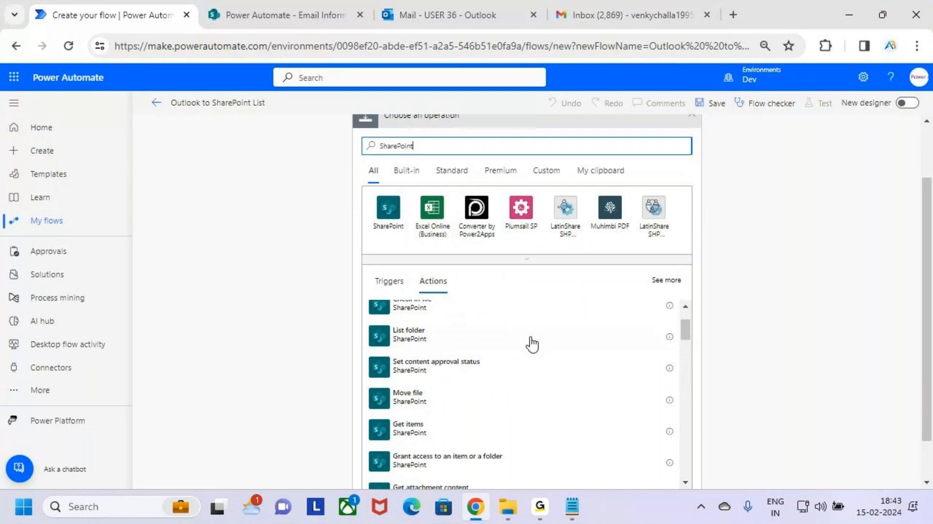
scroll(532, 348, down, 2)
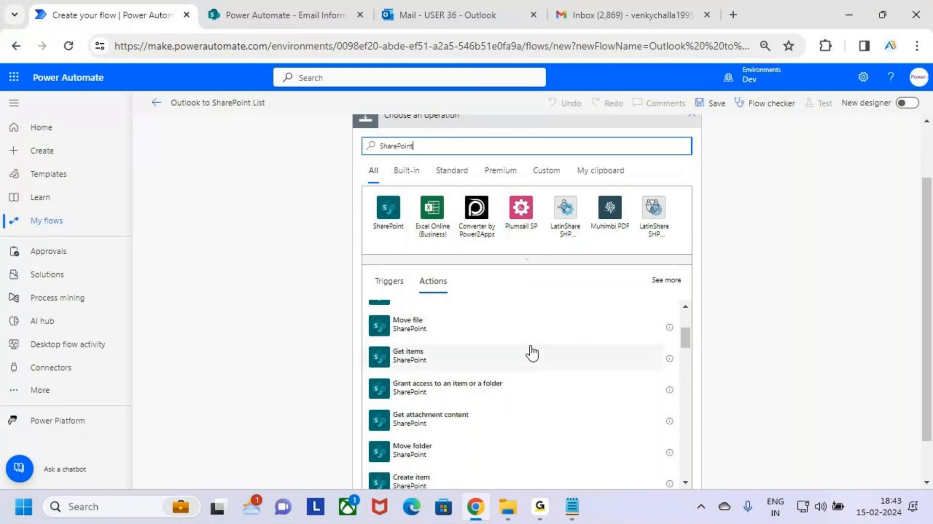
scroll(532, 354, down, 2)
scroll(534, 364, down, 2)
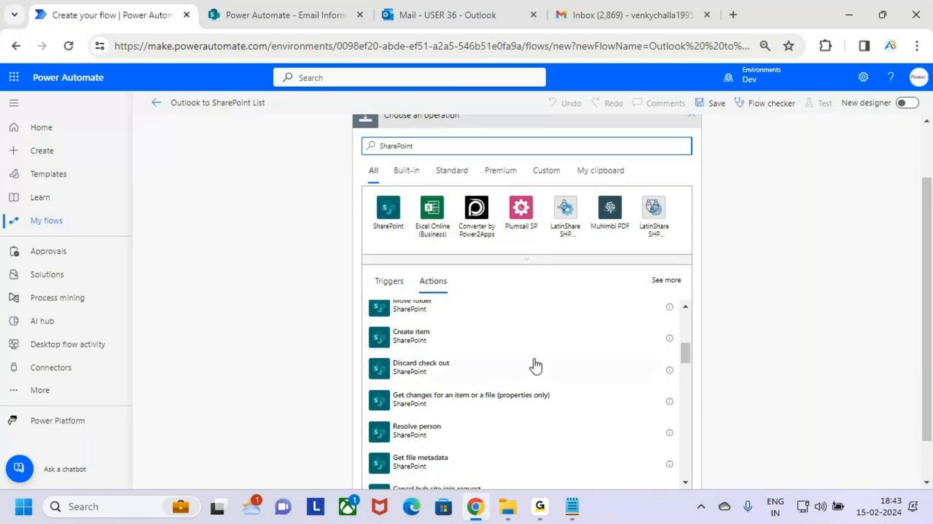
scroll(546, 374, down, 2)
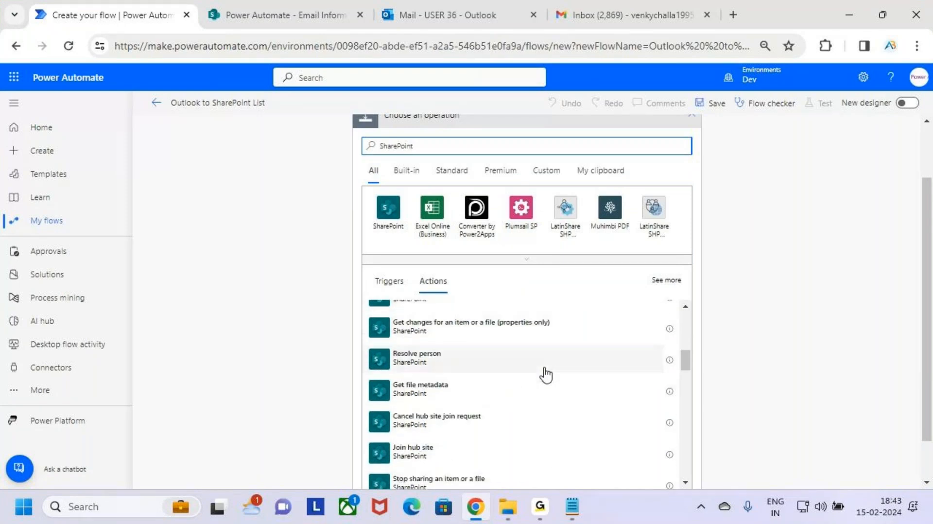
scroll(547, 374, down, 2)
scroll(546, 374, down, 2)
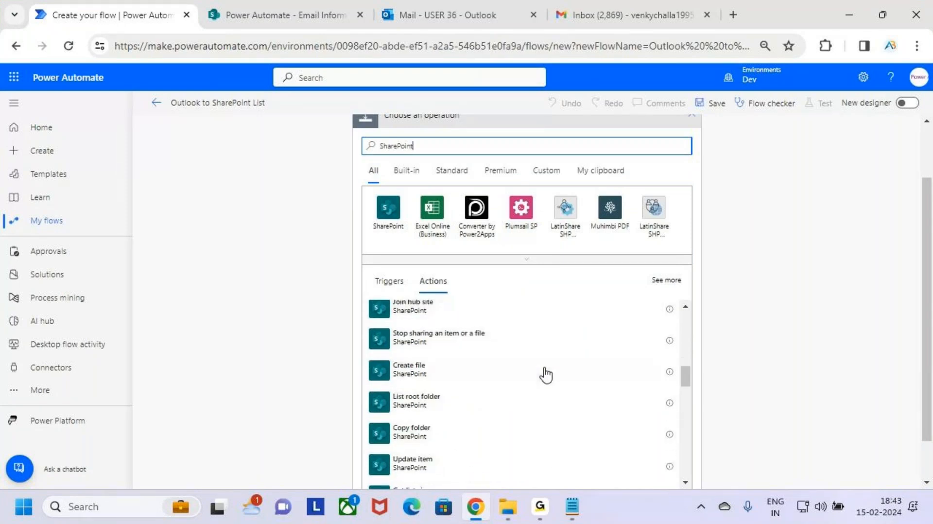
scroll(546, 374, down, 2)
scroll(546, 375, down, 4)
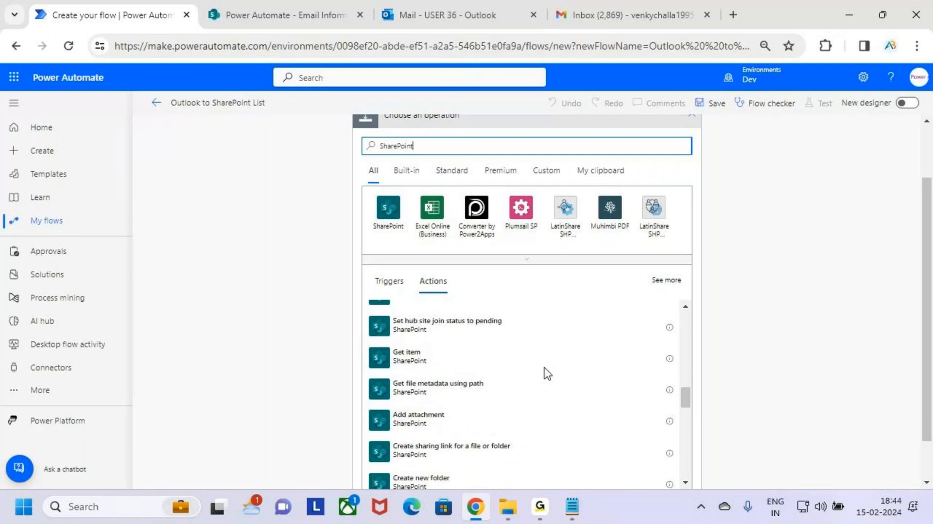
scroll(550, 373, down, 3)
scroll(551, 374, down, 2)
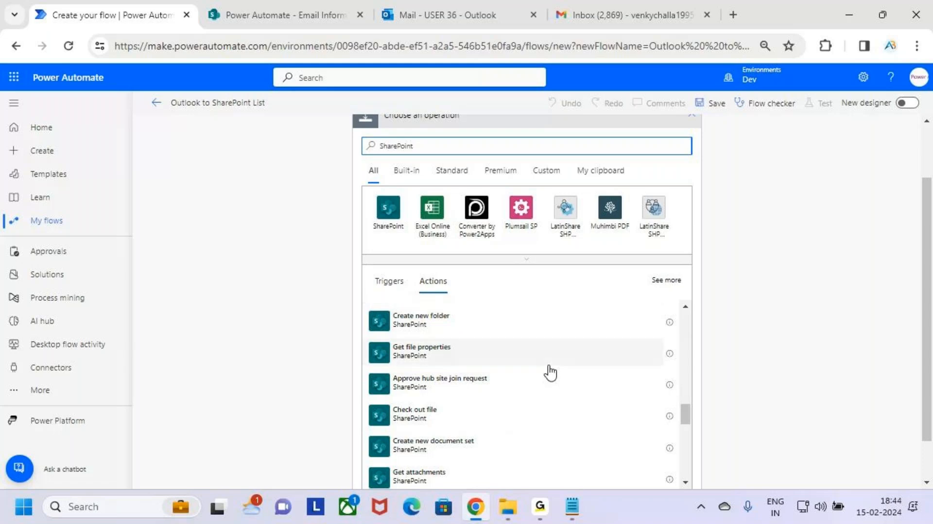
scroll(551, 373, down, 3)
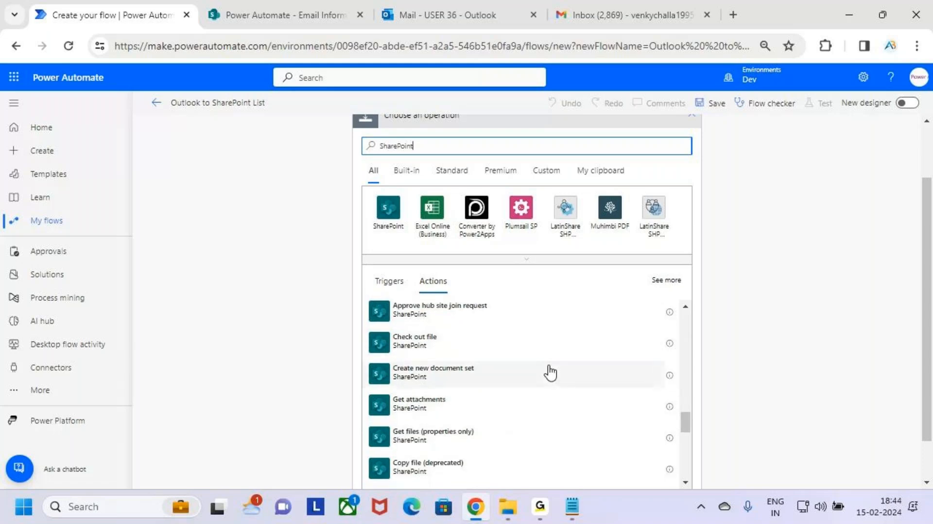
scroll(551, 373, down, 2)
scroll(551, 373, down, 3)
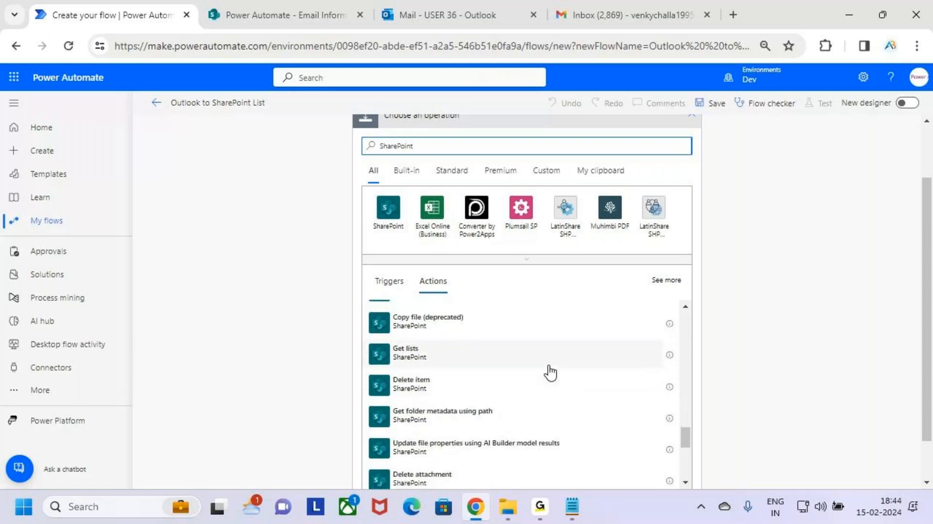
scroll(551, 373, down, 1)
scroll(551, 374, down, 2)
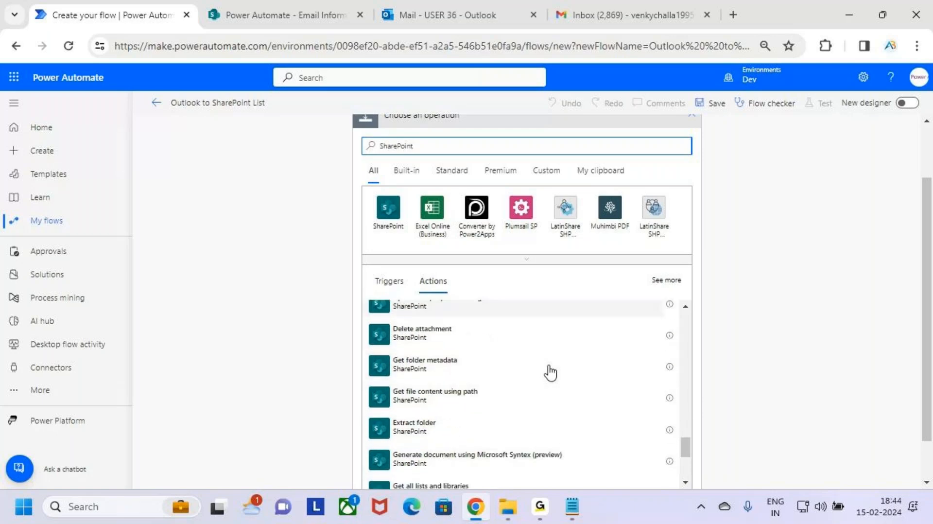
scroll(551, 373, down, 2)
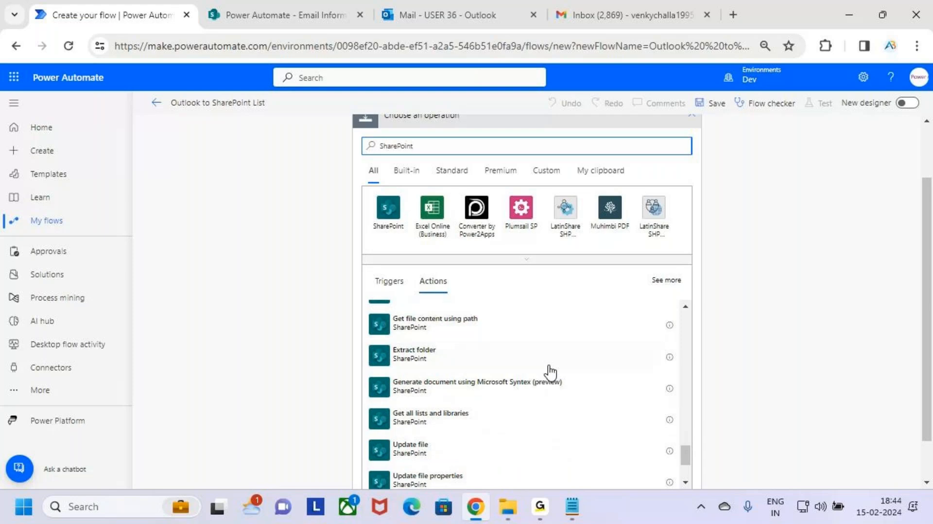
scroll(531, 382, down, 1)
scroll(531, 382, down, 4)
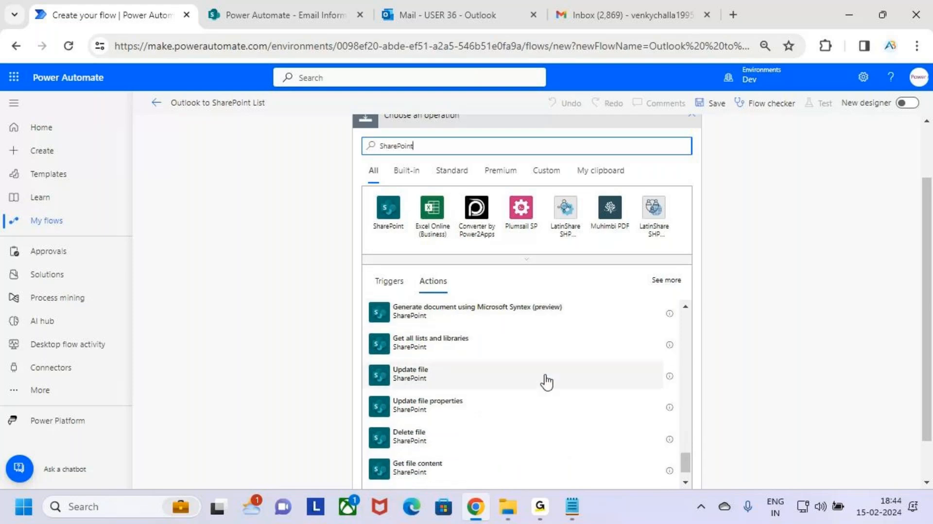
scroll(556, 367, up, 2)
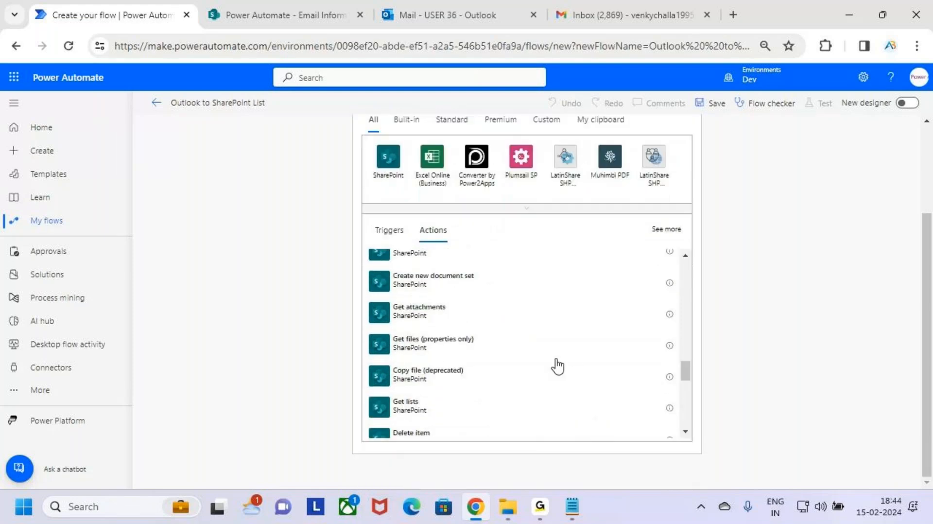
scroll(554, 367, up, 2)
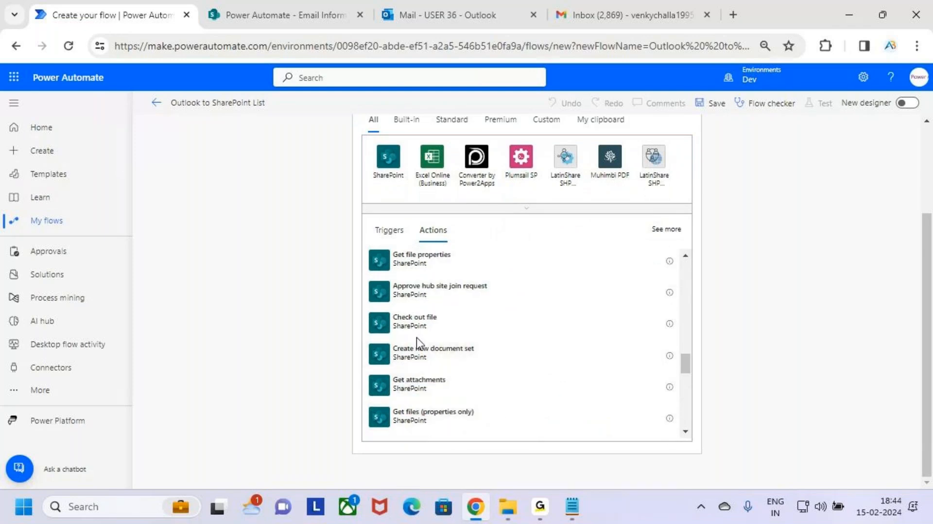
scroll(419, 365, up, 5)
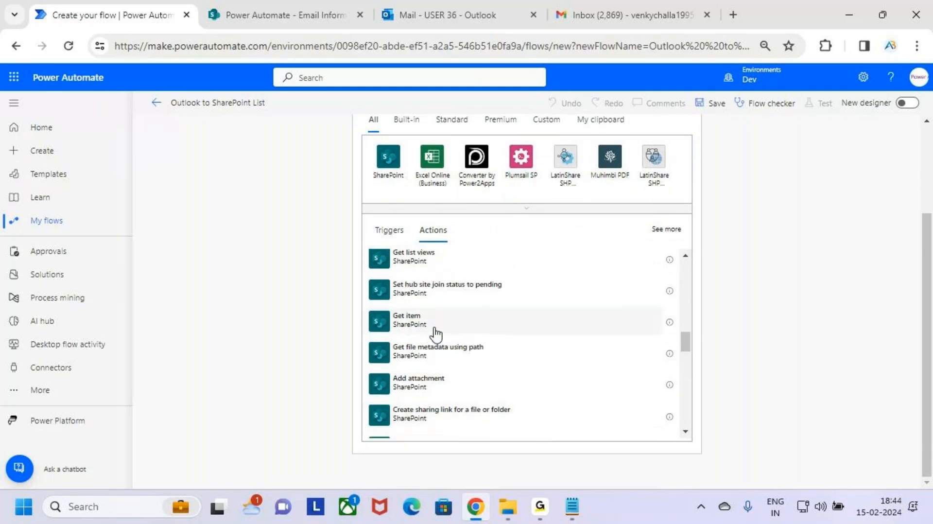
scroll(434, 327, up, 5)
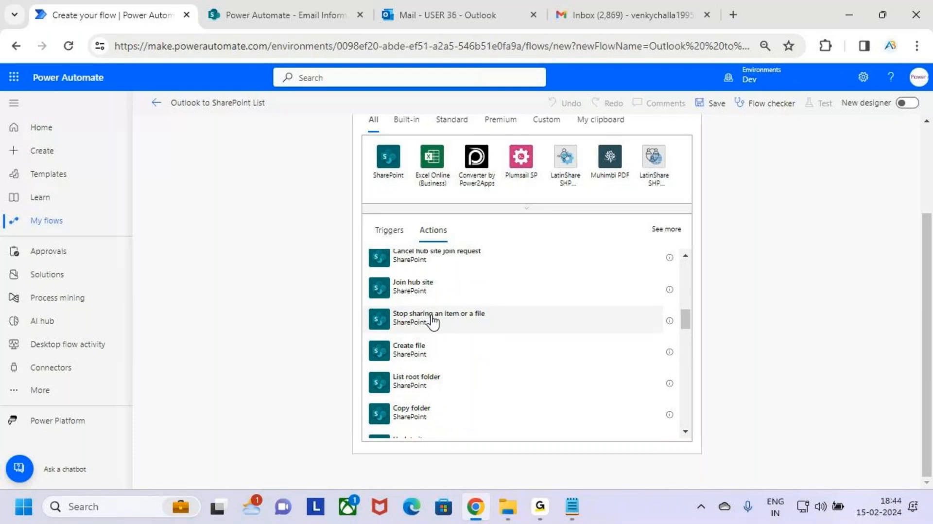
scroll(432, 321, up, 2)
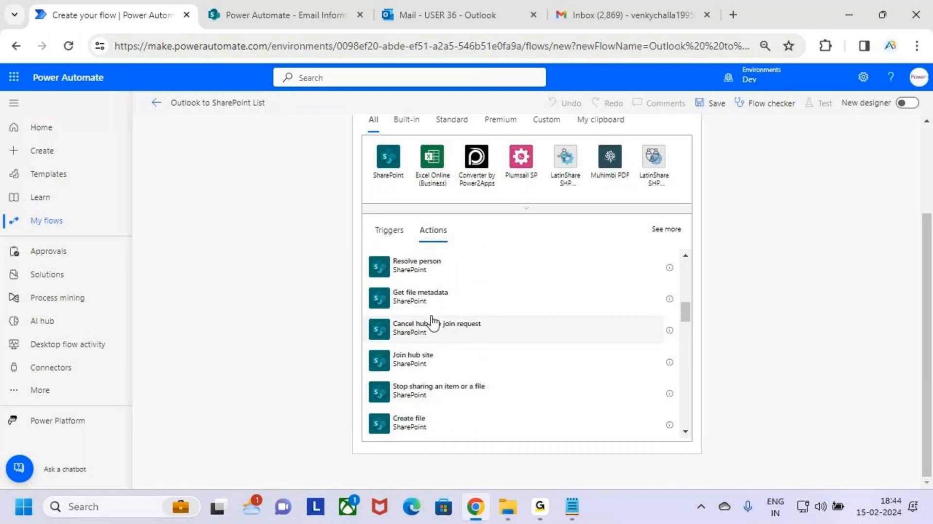
scroll(462, 336, up, 2)
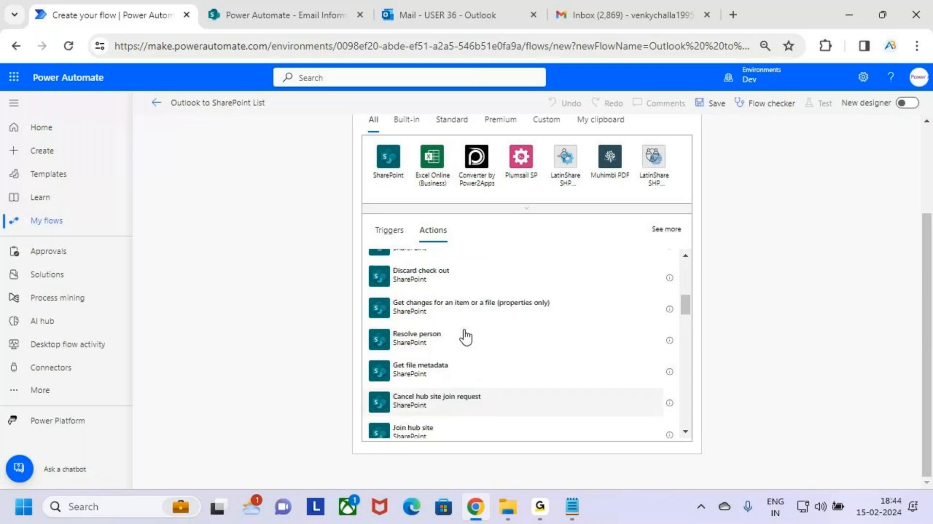
scroll(466, 336, up, 3)
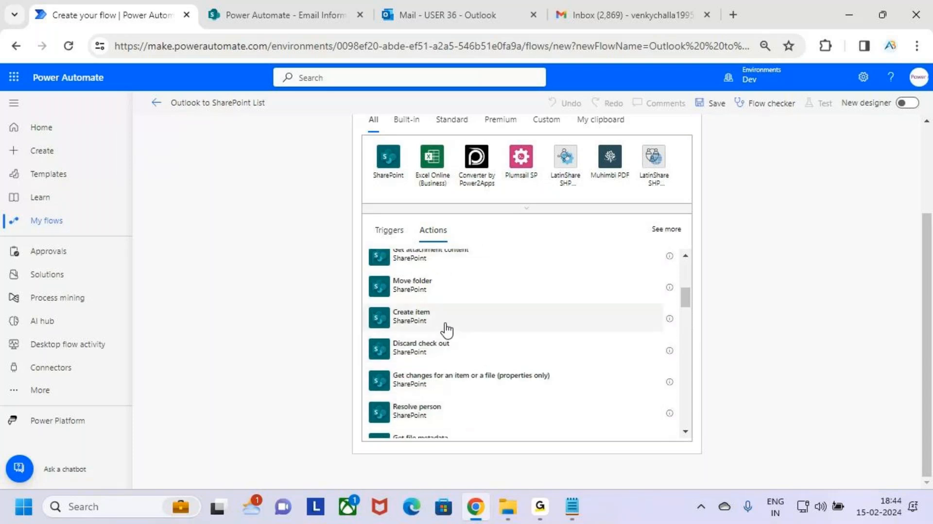
Add the SharePoint Create item action as the step below the trigger.
key(ctrl+2)
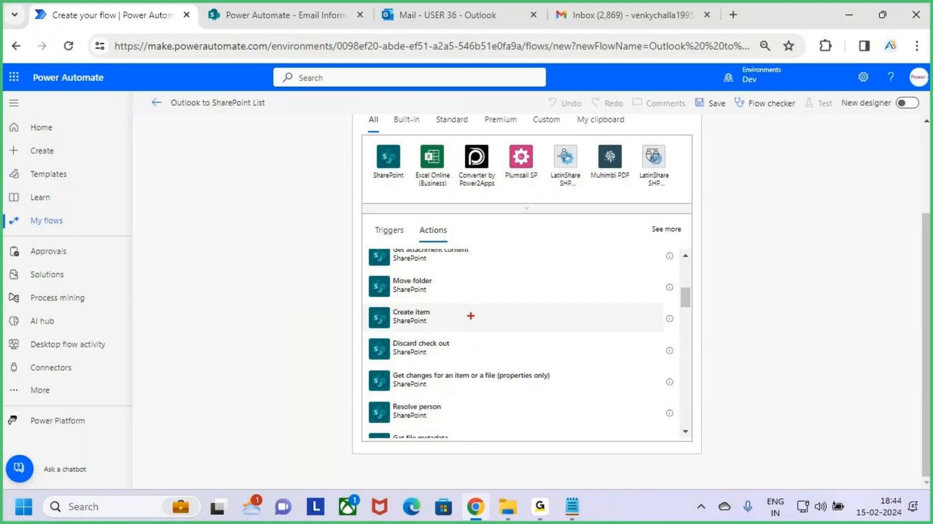
mouse_move(368, 304)
mouse_down()
mouse_move(416, 328)
mouse_move(491, 335)
mouse_move(667, 332)
mouse_up()
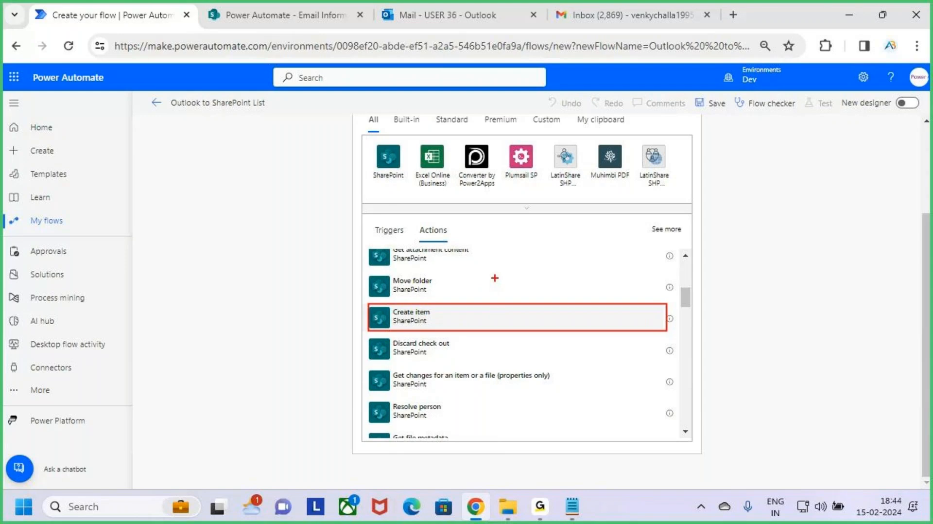
drag(495, 278, 494, 311)
key(Escape)
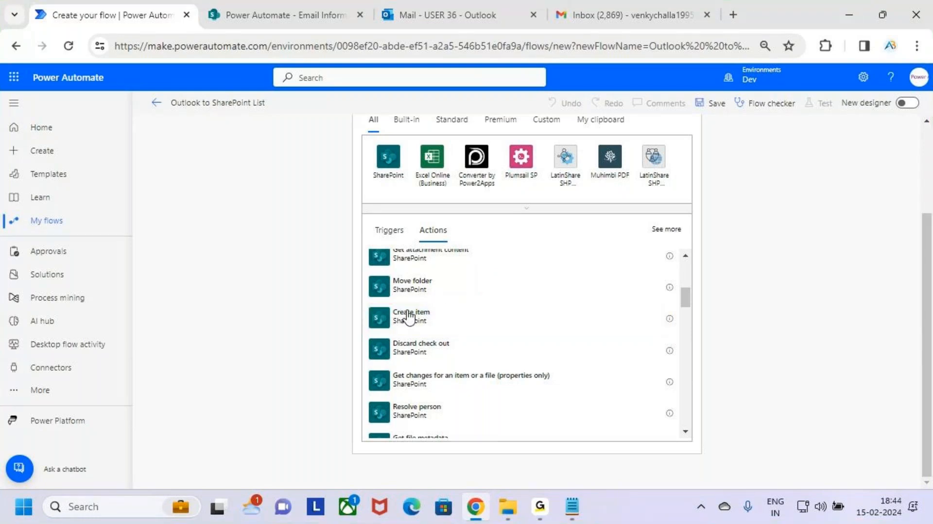
click(623, 321)
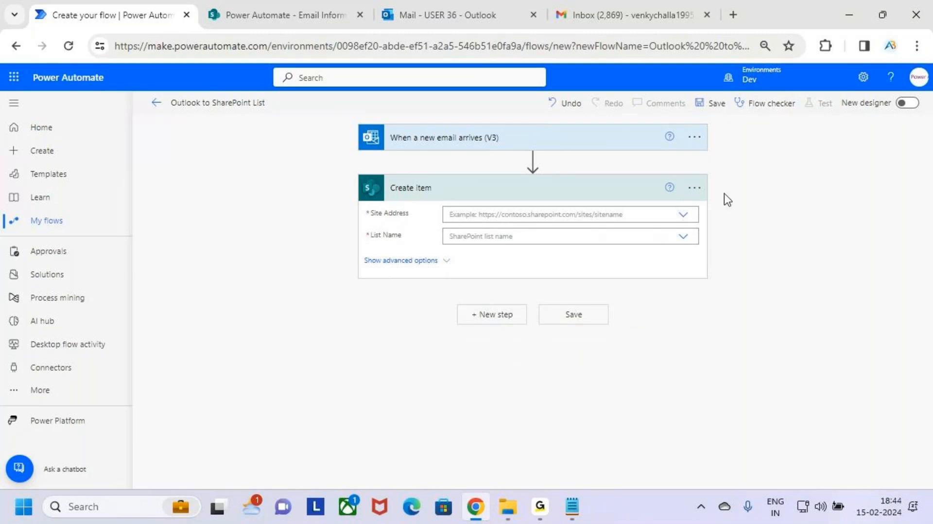
Open the Create item action's menu to check which SharePoint connection it uses.
click(696, 190)
key(ctrl+2)
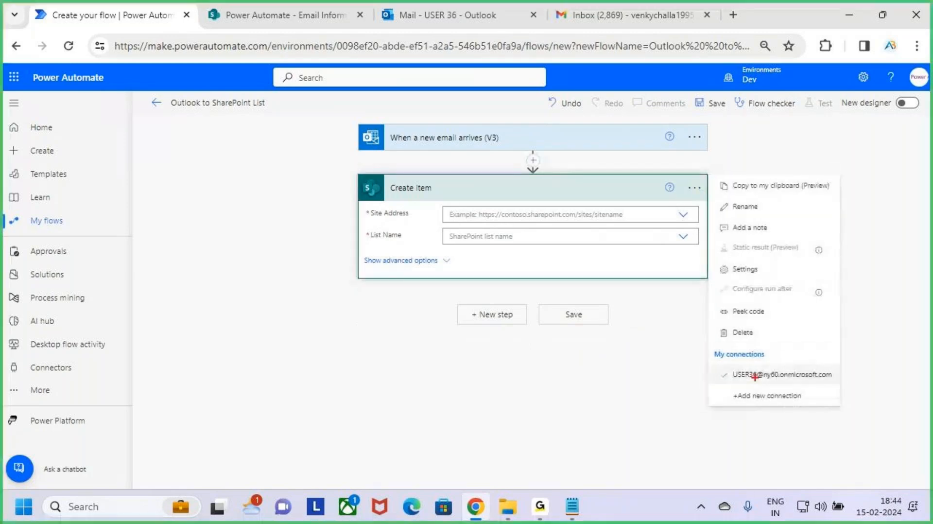
mouse_move(715, 363)
mouse_down()
mouse_move(746, 377)
mouse_move(842, 388)
mouse_up()
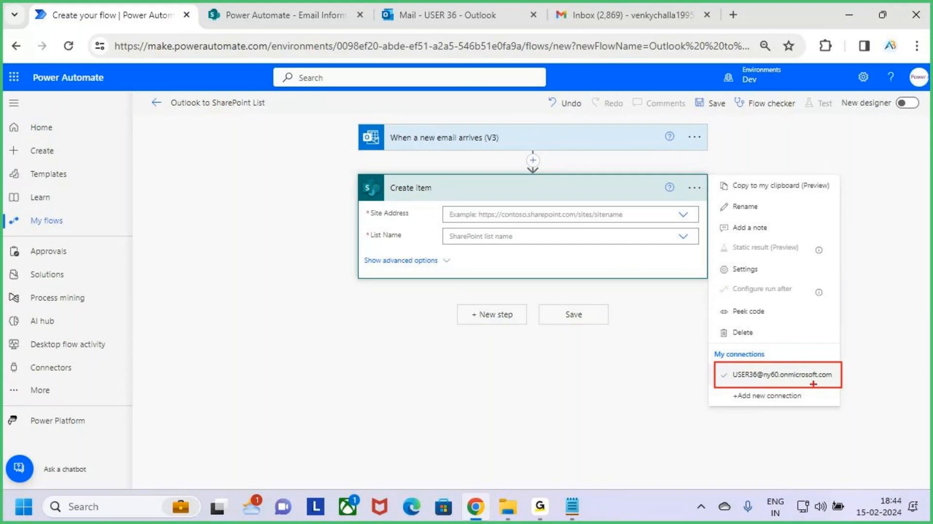
key(Escape)
Collapse and re-expand the Create item card.
click(632, 197)
click(633, 197)
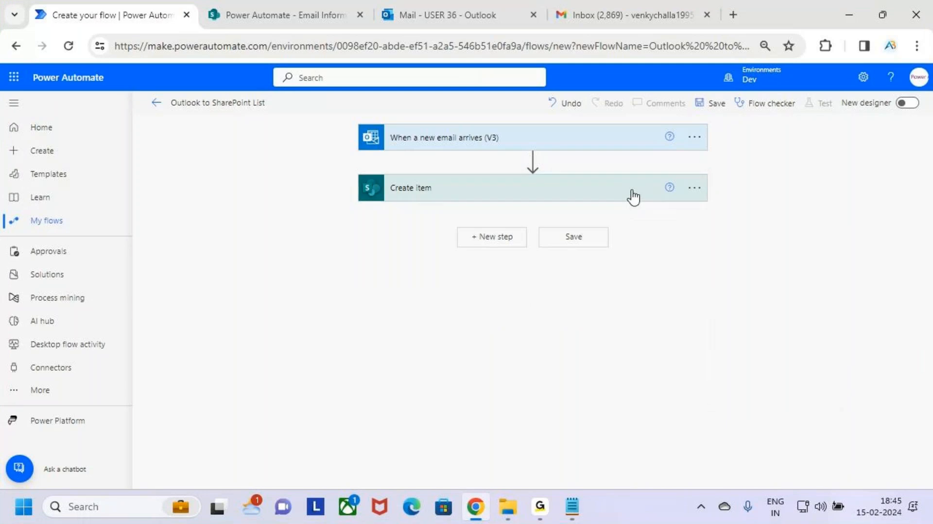
click(634, 196)
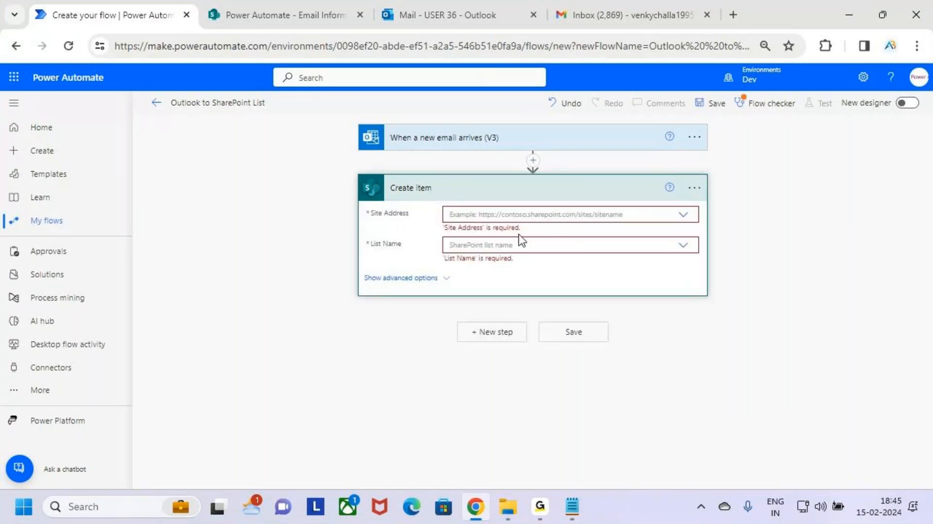
key(ctrl+2)
drag(357, 206, 429, 225)
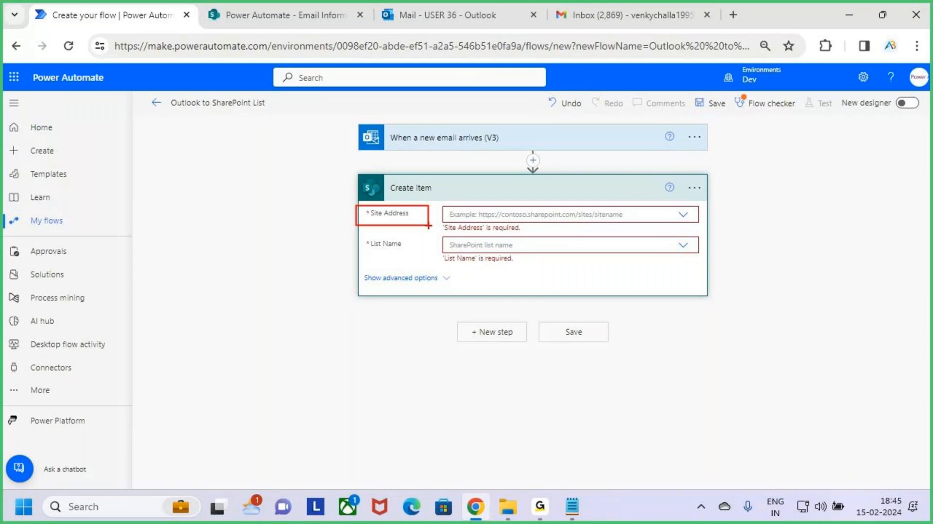
key(Escape)
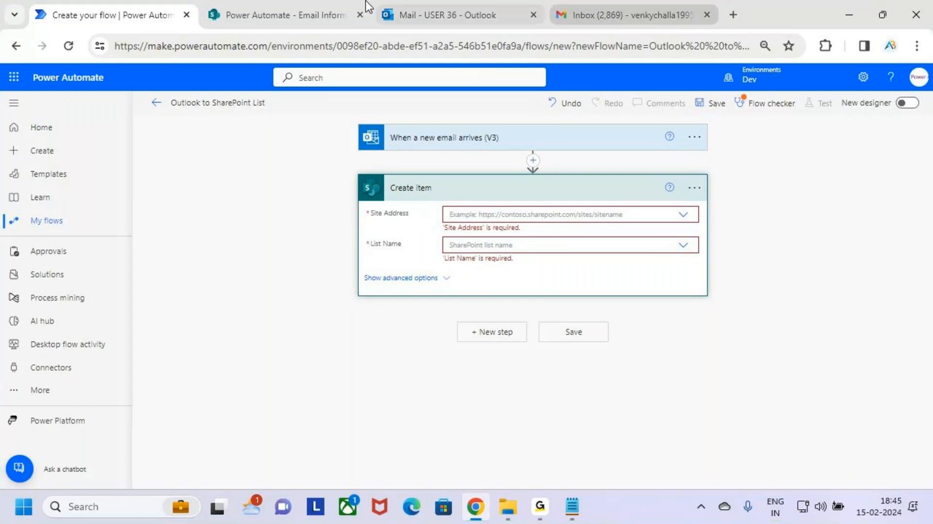
click(226, 14)
key(ctrl+2)
drag(103, 108, 290, 144)
key(Escape)
click(128, 1)
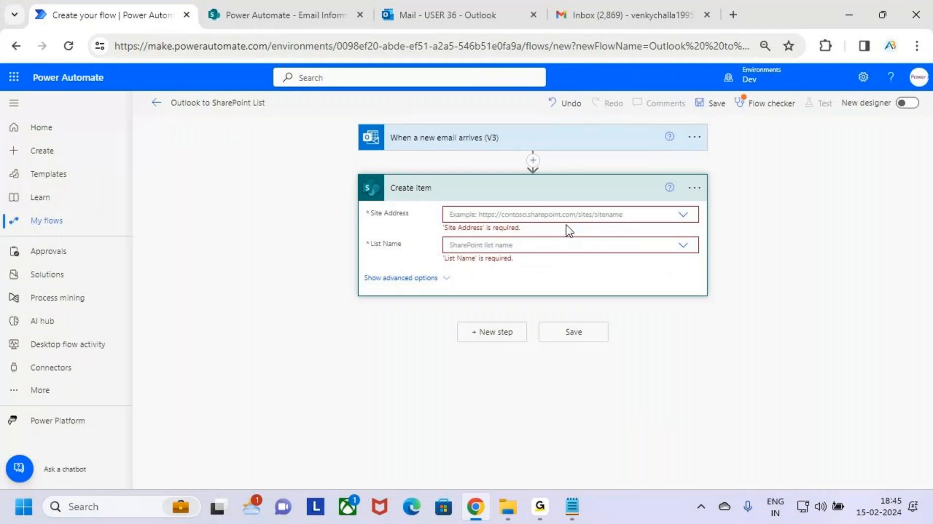
Browse the available site addresses in the Create item action's Site Address list.
click(684, 217)
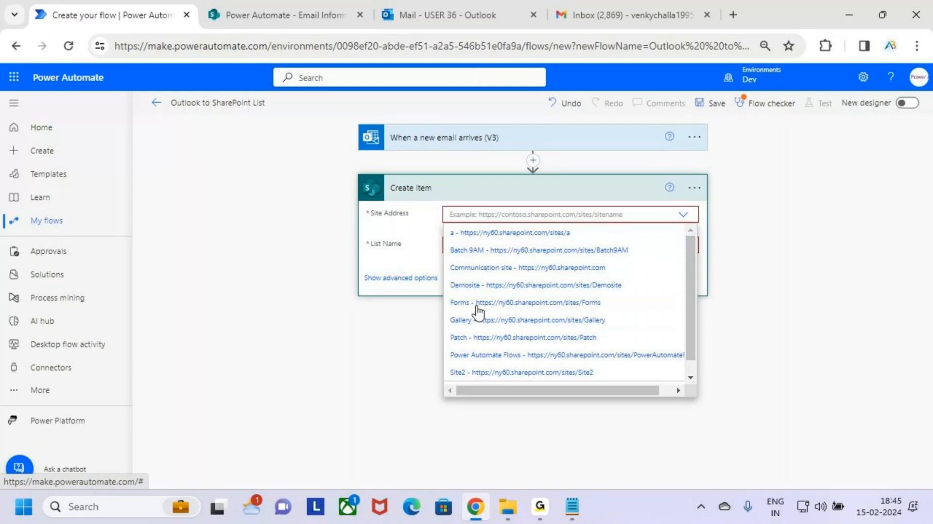
scroll(505, 365, down, 1)
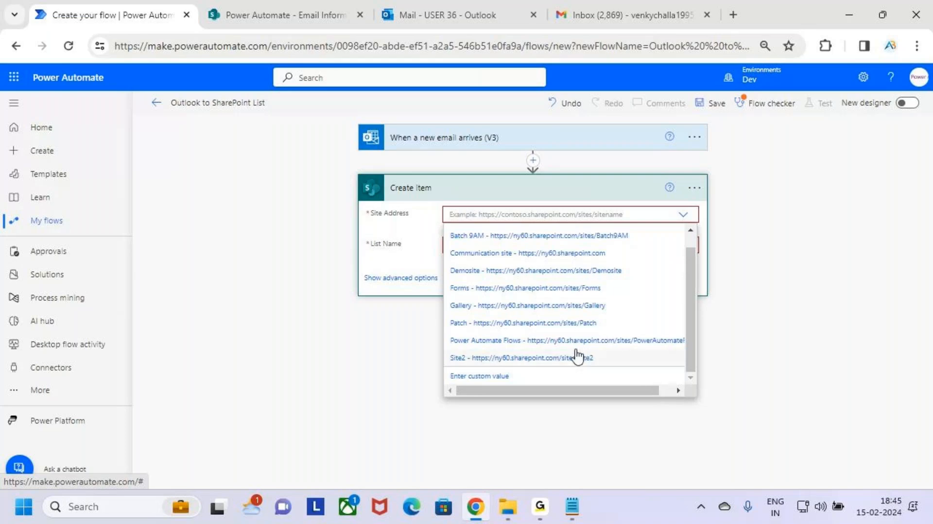
scroll(580, 355, up, 1)
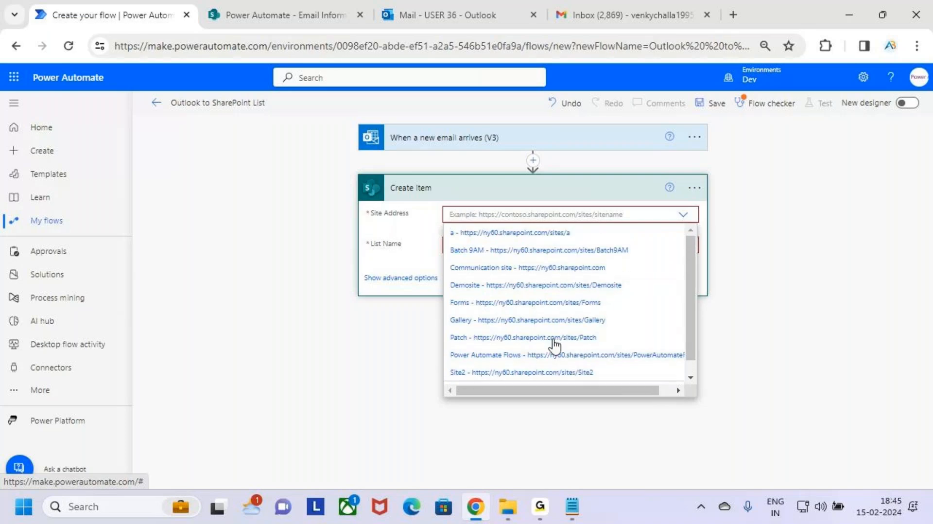
click(800, 267)
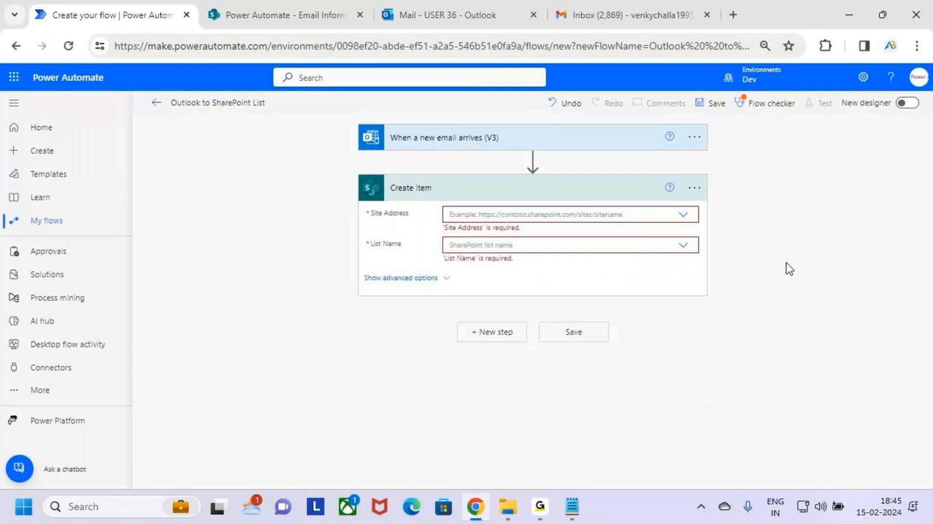
Switch to the SharePoint tab and open the Power Automate site's home page.
click(270, 13)
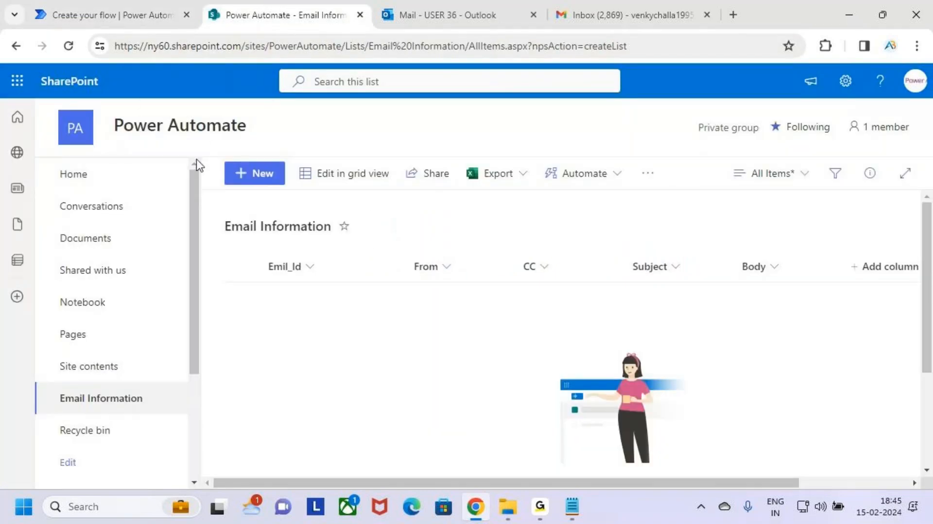
click(200, 127)
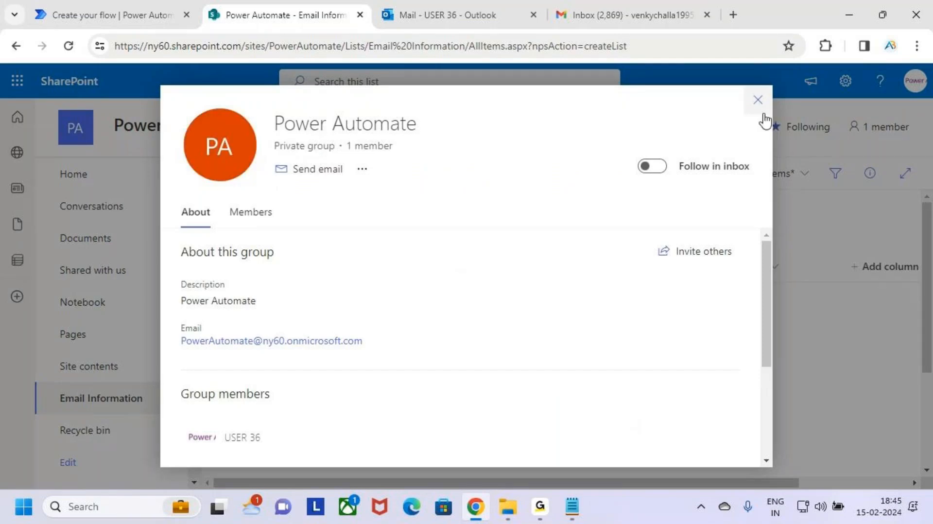
click(759, 101)
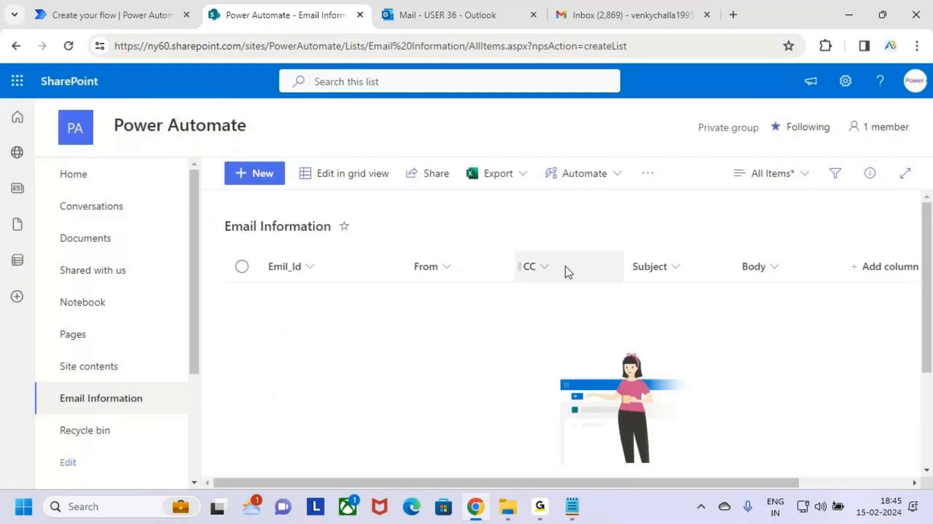
key(ctrl+2)
drag(50, 163, 162, 189)
drag(147, 180, 166, 156)
key(Escape)
click(88, 174)
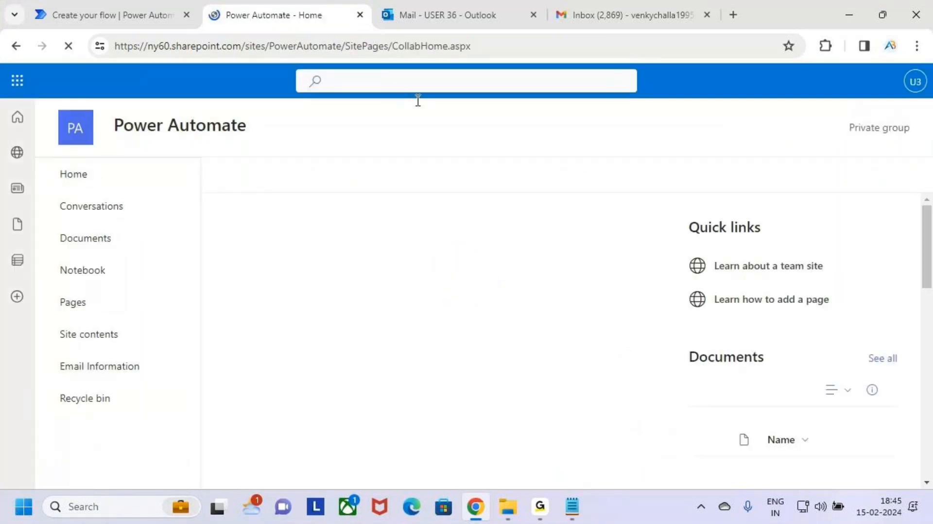
click(513, 43)
click(524, 47)
click(388, 52)
key(Right)
key(Right)
key(Right)
key(Right)
key(Right)
key(Right)
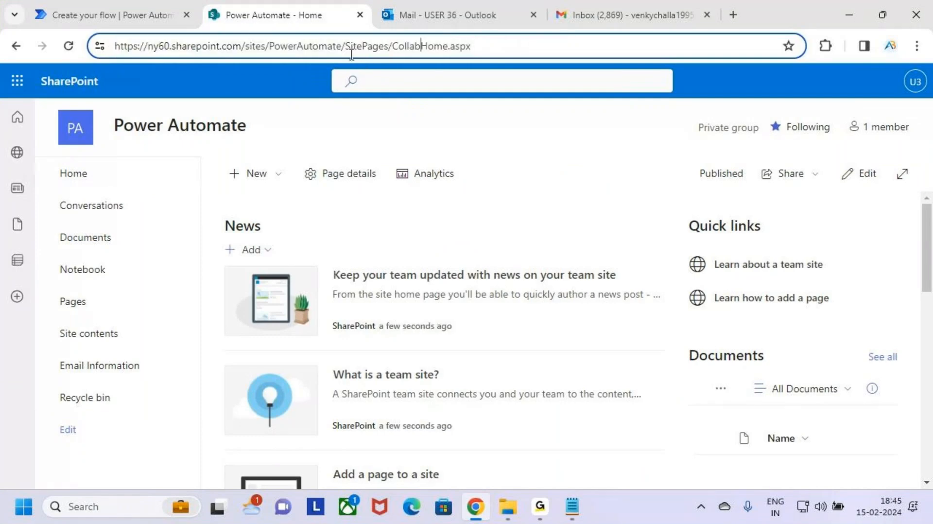
drag(342, 46, 111, 50)
key(ctrl+c)
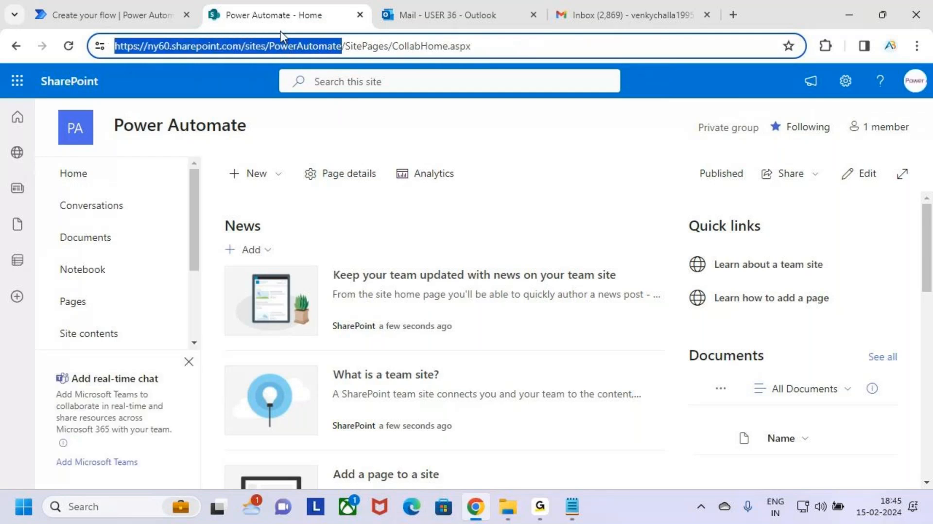
click(122, 10)
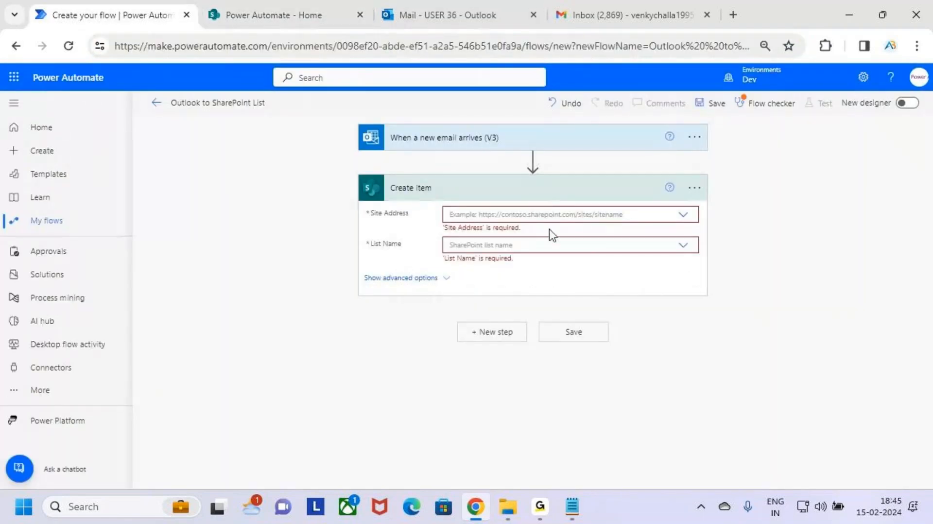
click(540, 219)
click(559, 314)
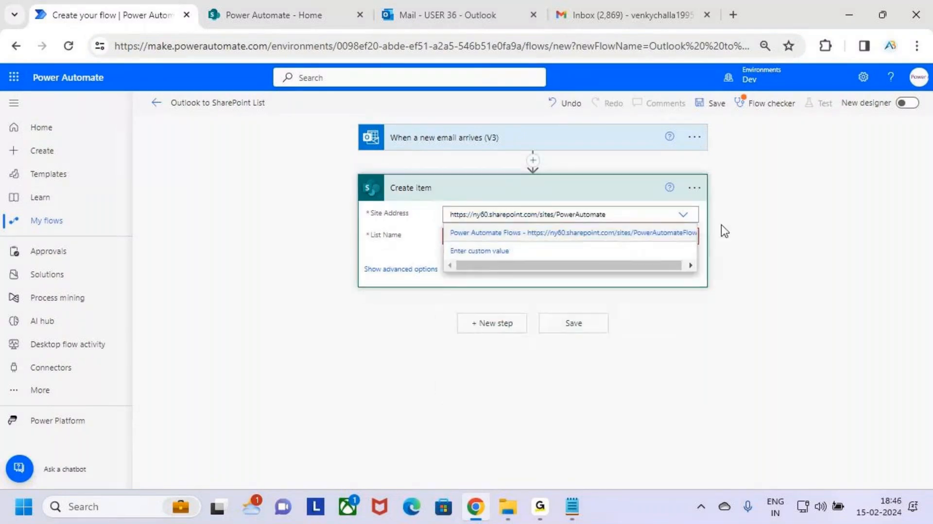
click(801, 264)
click(501, 215)
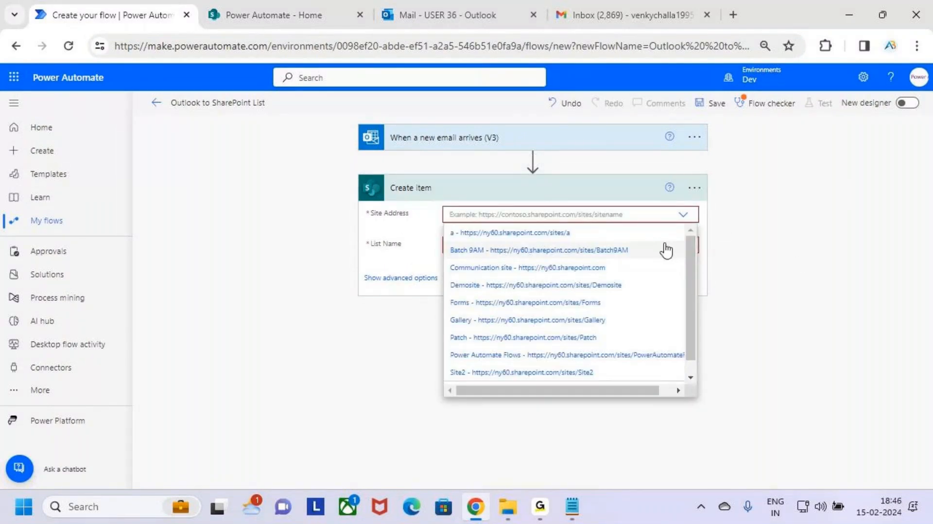
key(ctrl+v)
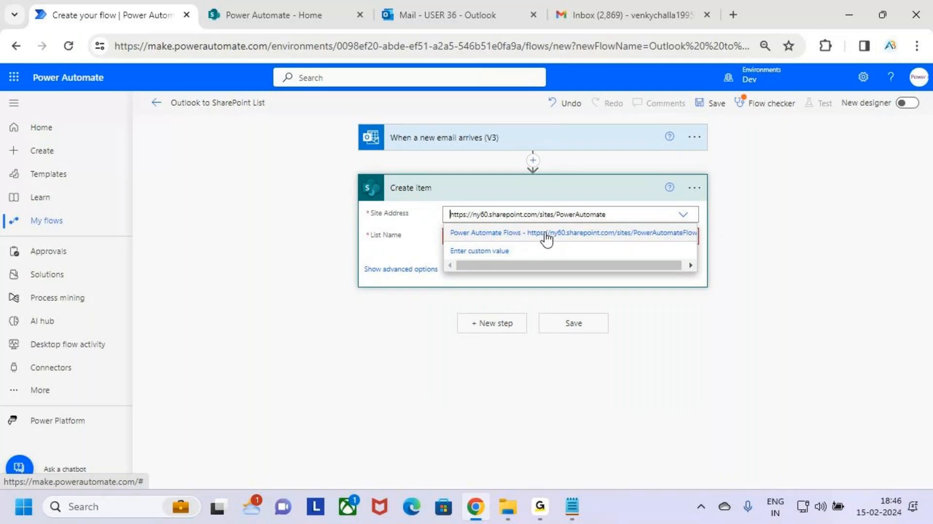
click(626, 214)
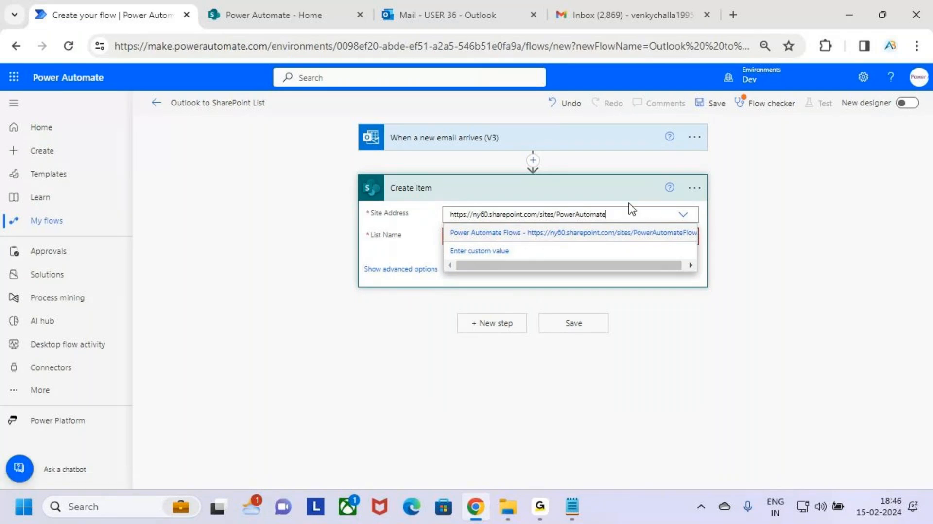
click(695, 329)
click(658, 216)
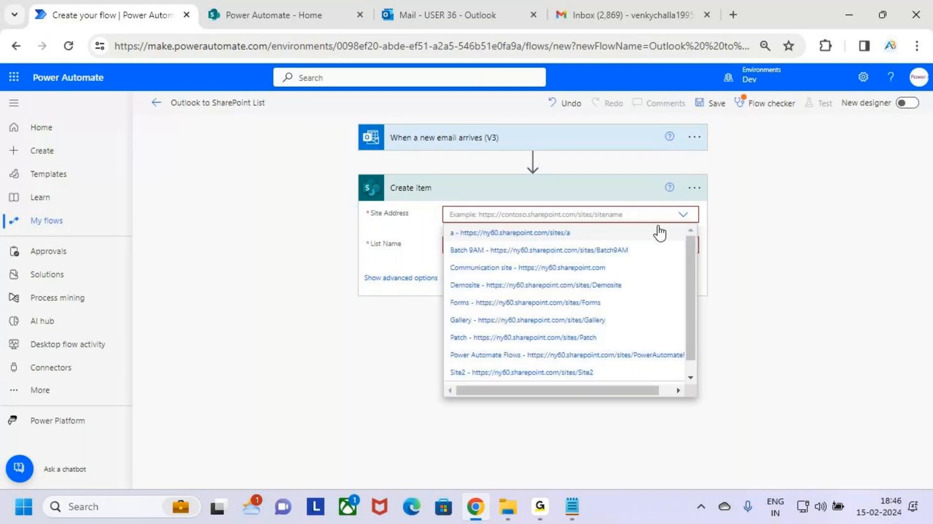
key(ctrl+v)
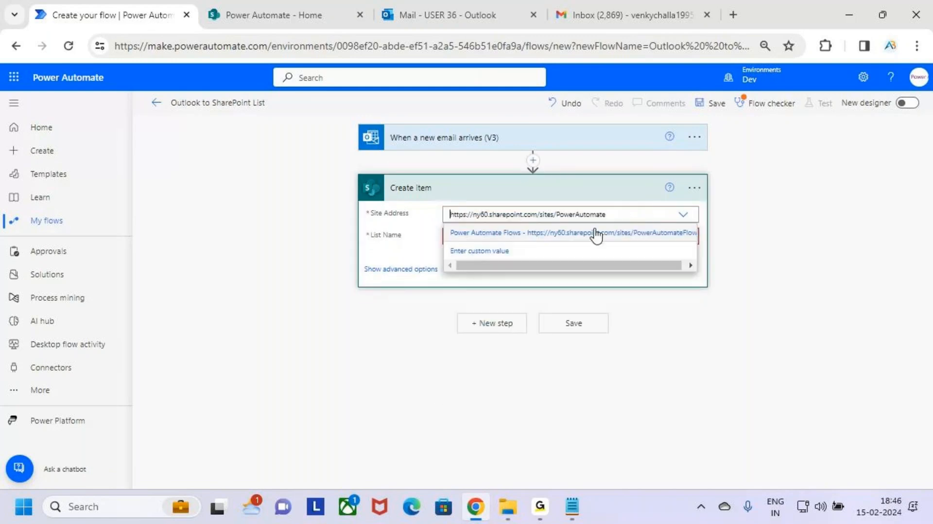
click(485, 252)
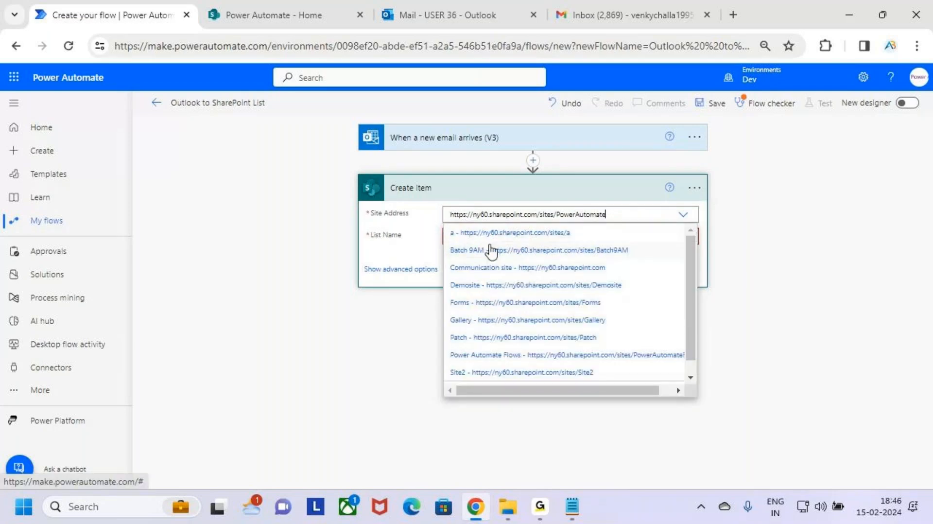
click(614, 214)
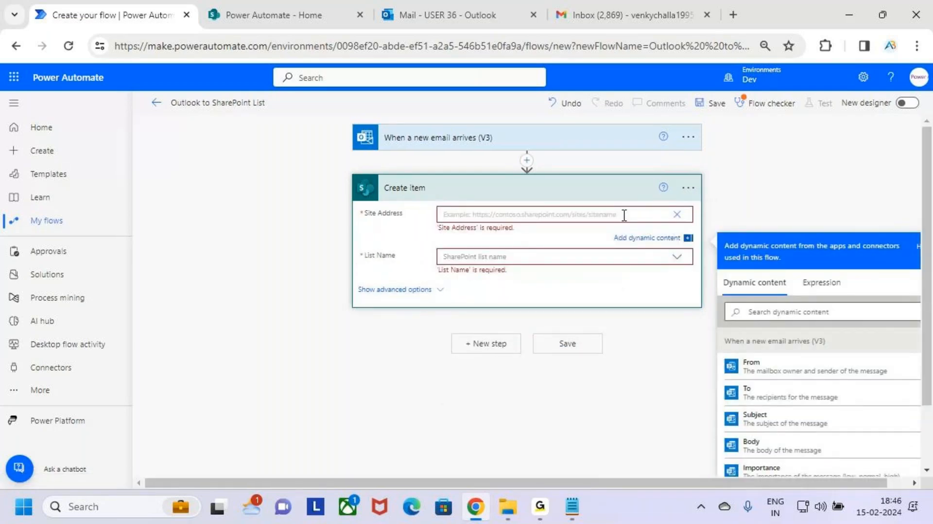
key(ctrl+v)
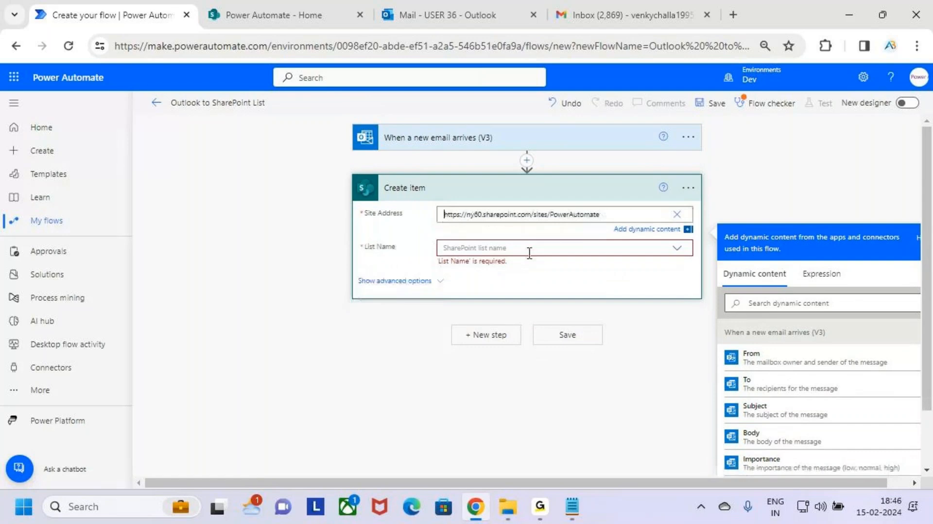
click(662, 342)
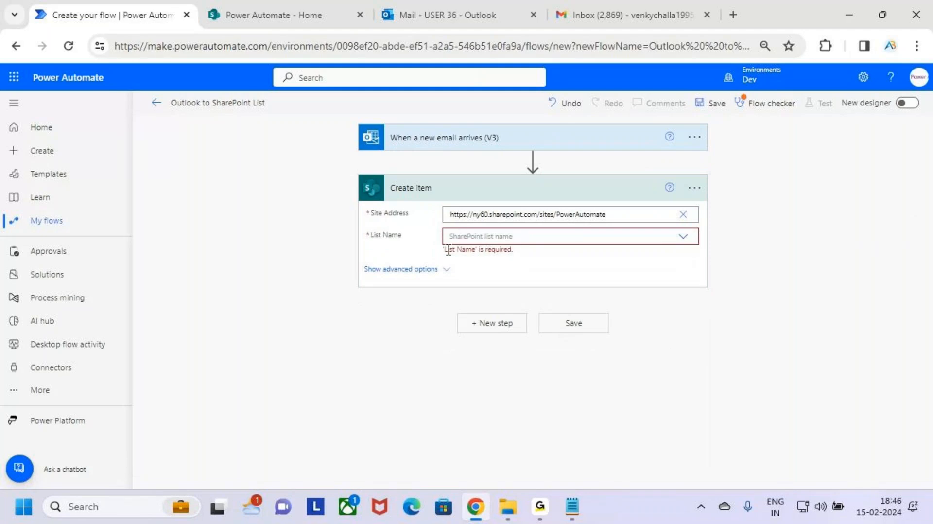
Check the SharePoint site name and the Email Information list against the Create item settings.
key(ctrl+2)
drag(359, 224, 418, 248)
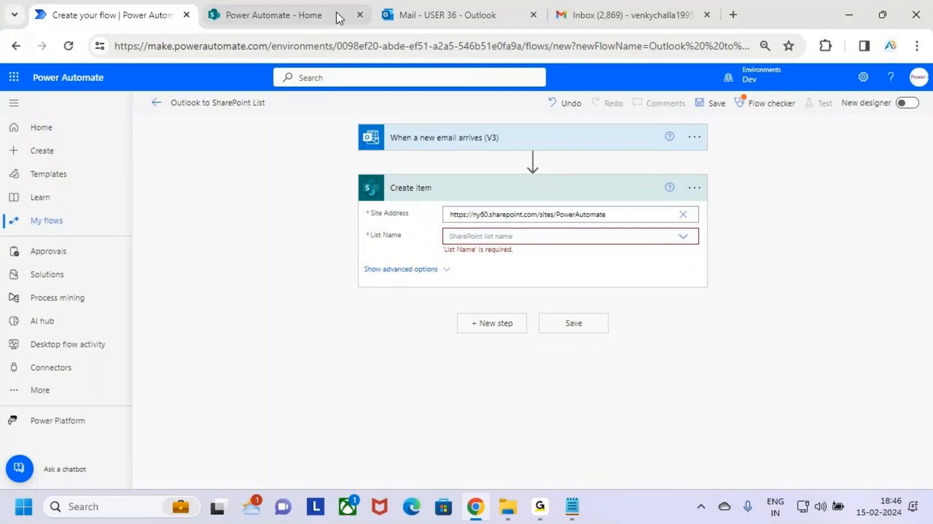
click(292, 14)
drag(111, 105, 266, 155)
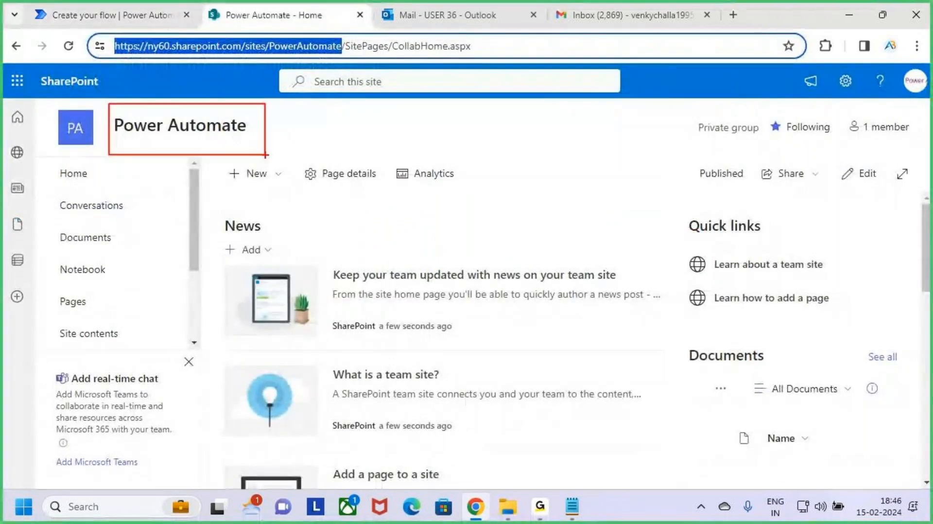
key(Escape)
scroll(99, 314, down, 1)
scroll(99, 313, down, 2)
click(125, 295)
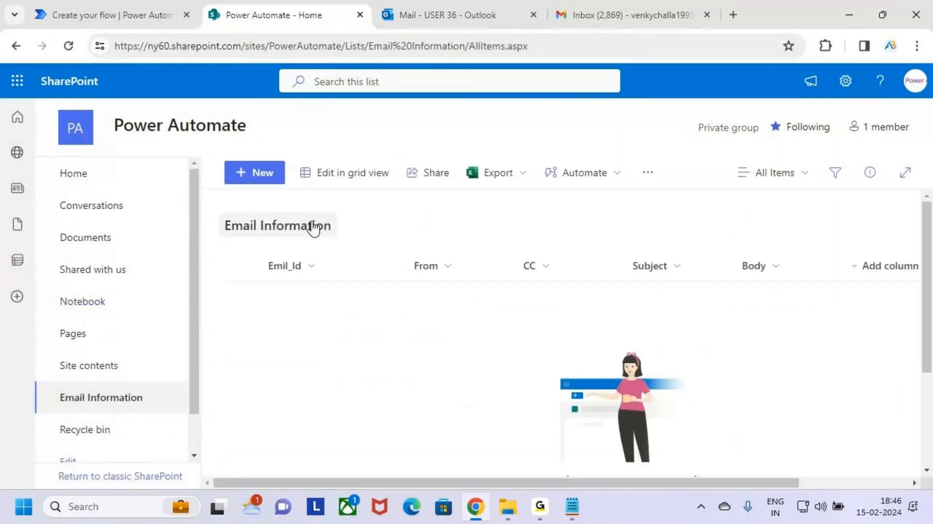
click(101, 1)
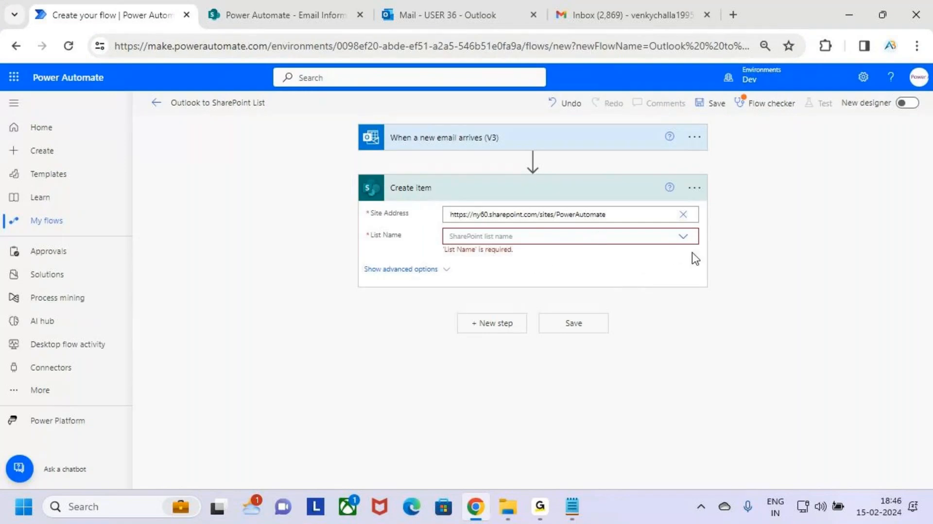
Set the Create item action's List Name to Email Information.
click(683, 237)
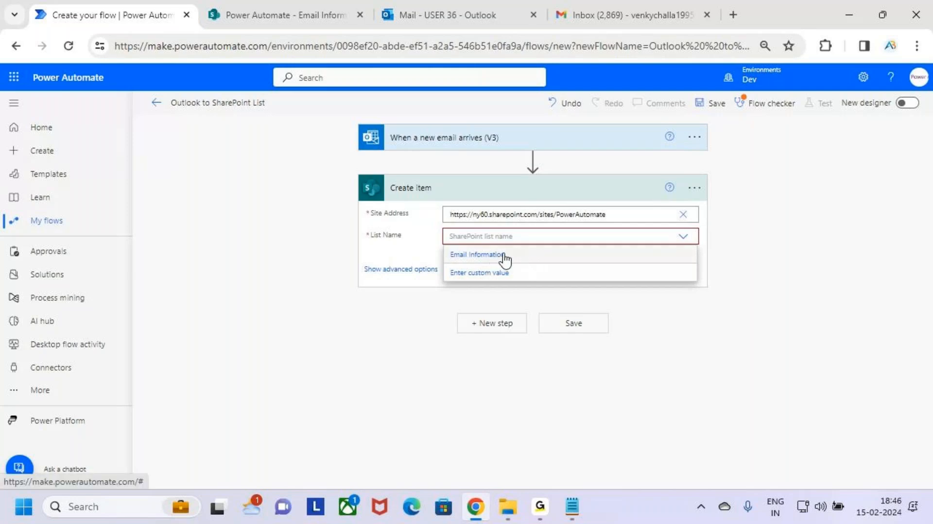
click(559, 256)
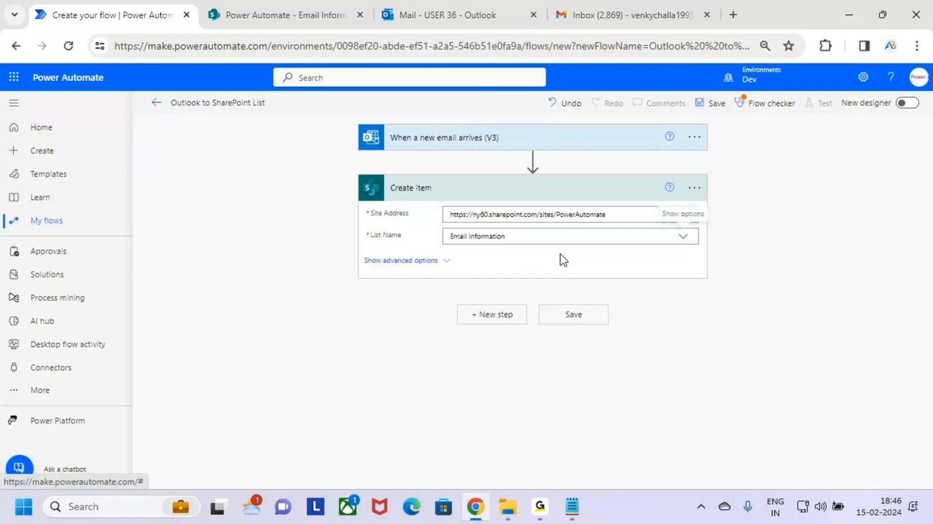
key(ctrl+2)
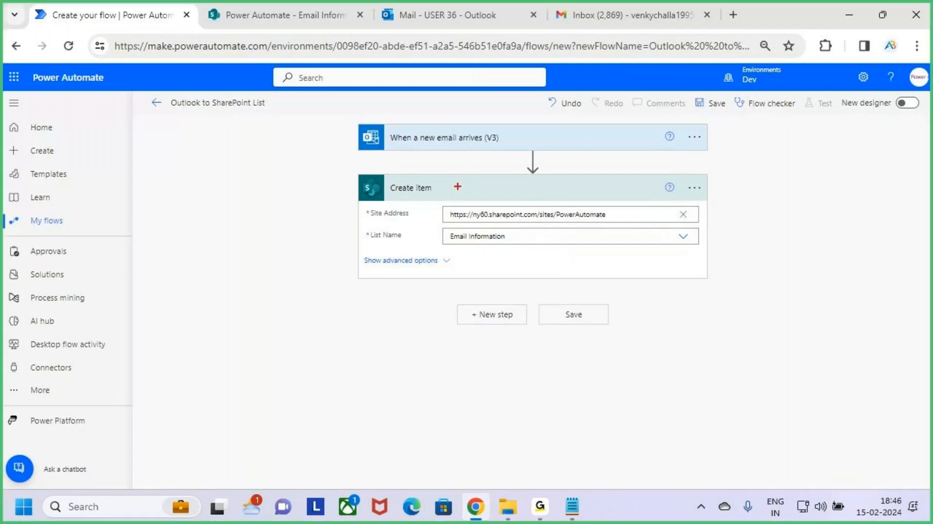
drag(378, 172, 462, 200)
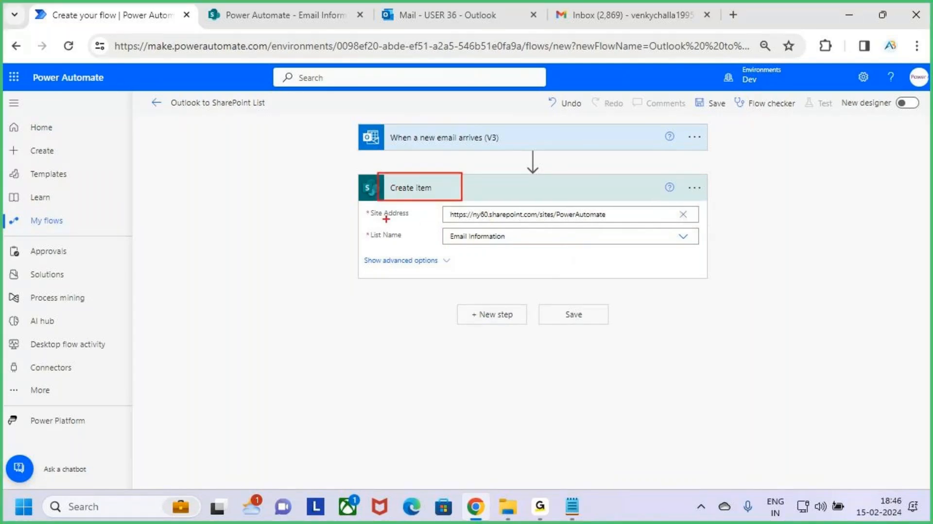
drag(377, 218, 417, 221)
drag(560, 218, 594, 218)
drag(458, 246, 521, 249)
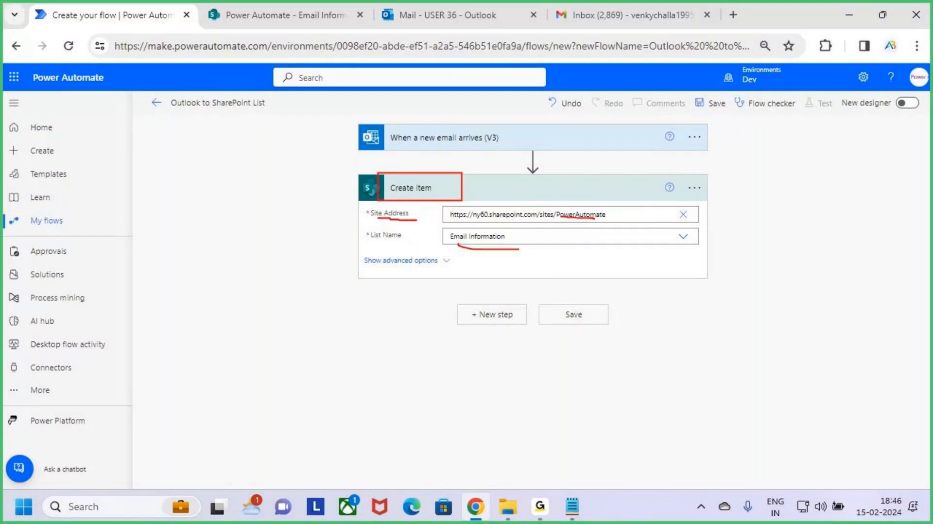
key(Escape)
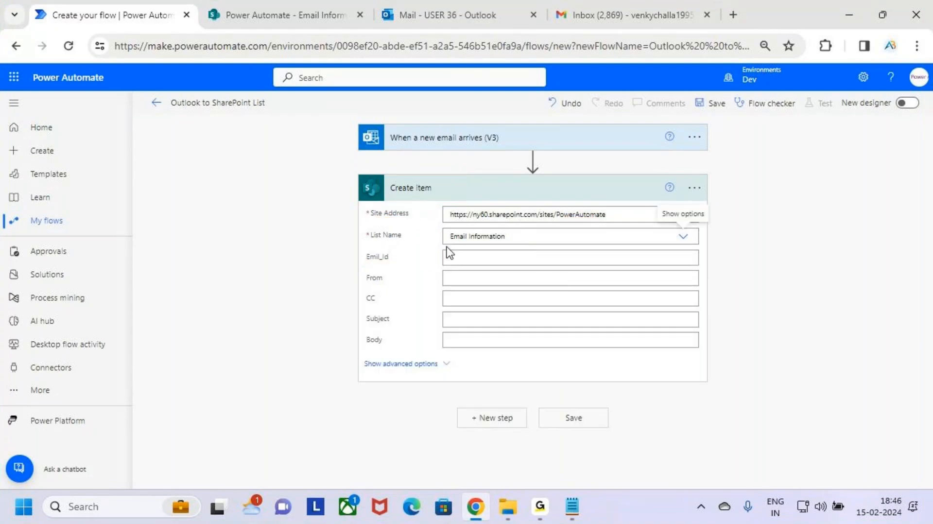
Compare the Create item fields with the Email Information list's columns in SharePoint.
key(ctrl+2)
drag(362, 241, 710, 356)
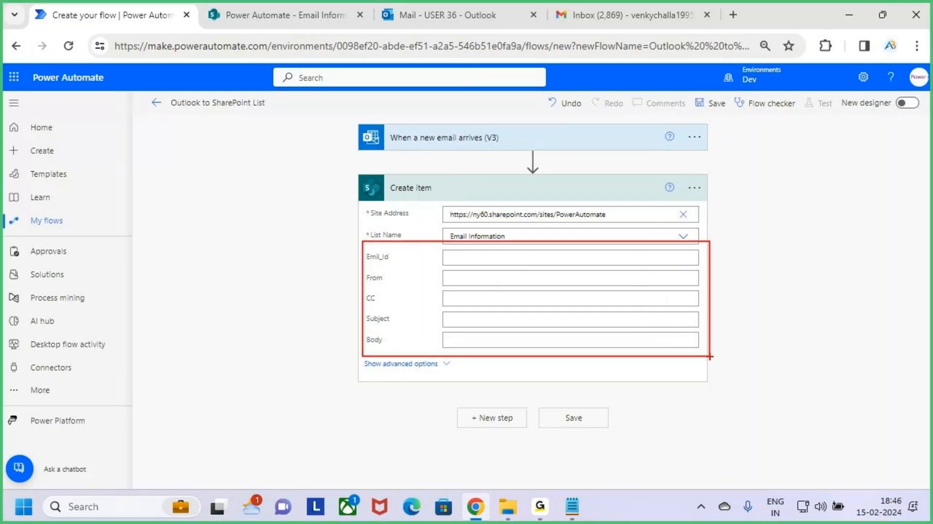
key(Escape)
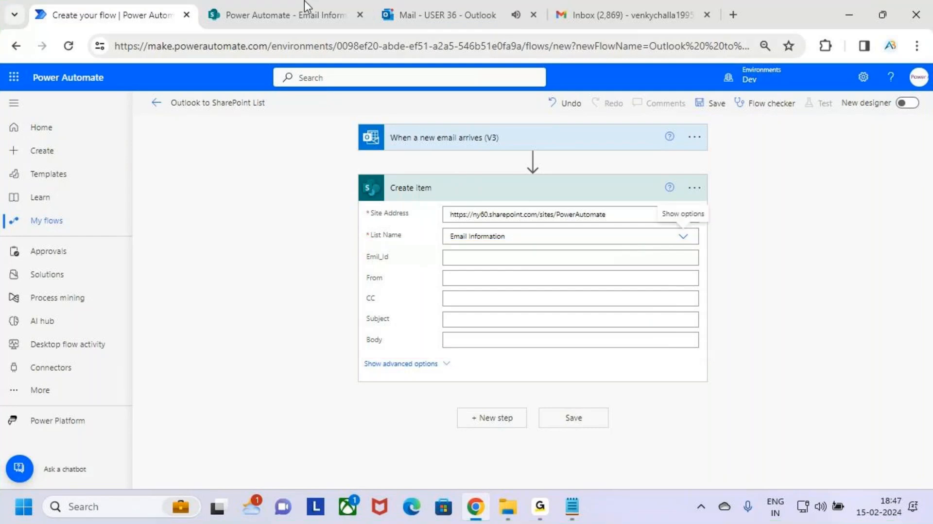
click(295, 5)
key(ctrl+2)
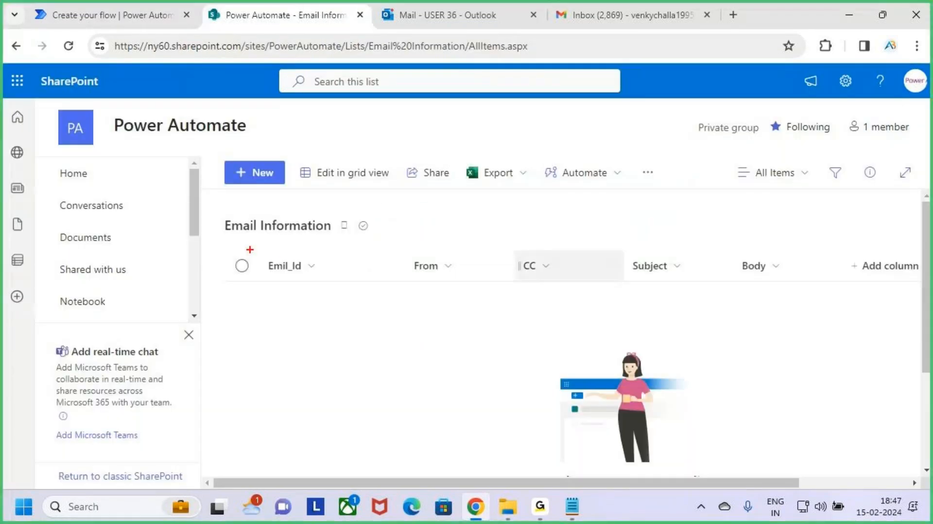
mouse_move(250, 250)
mouse_down()
mouse_move(746, 304)
mouse_move(800, 293)
mouse_up()
drag(273, 272, 312, 272)
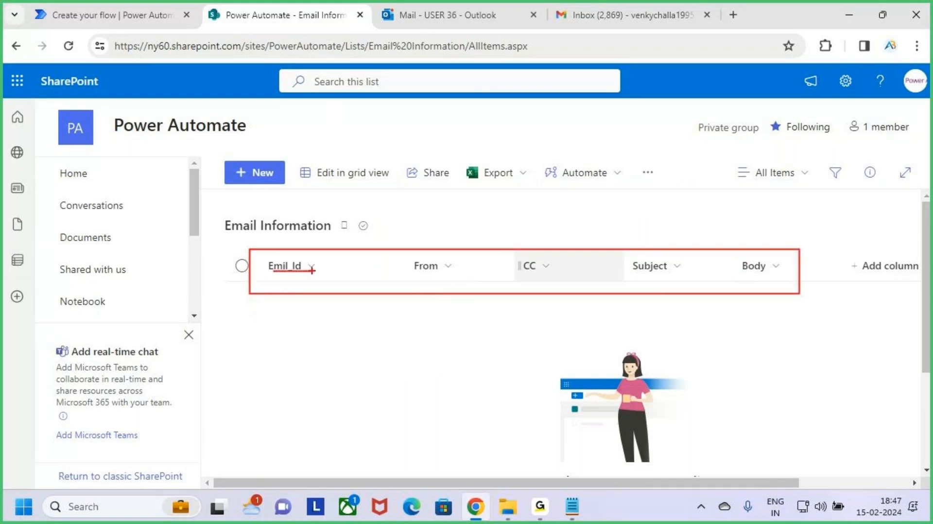
Match each SharePoint list column to the corresponding field of the Create item action.
drag(427, 280, 686, 284)
drag(745, 278, 797, 278)
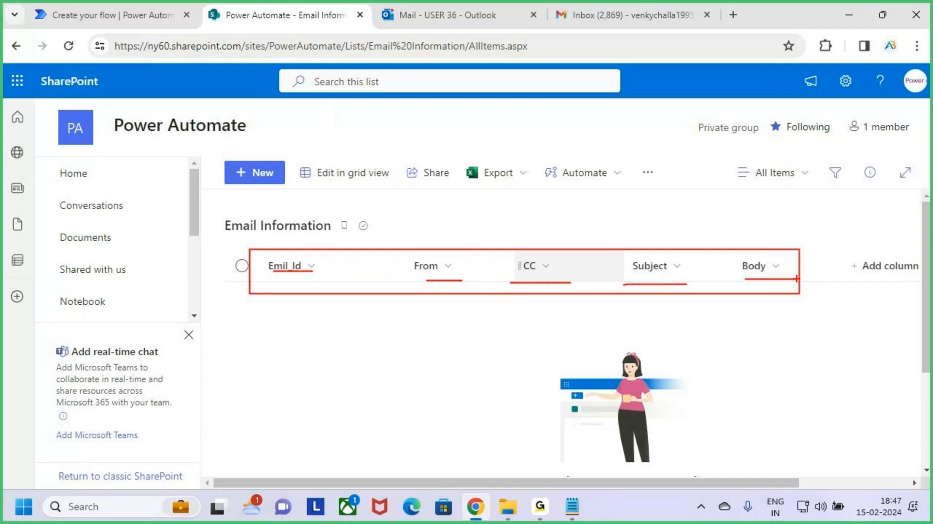
click(126, 5)
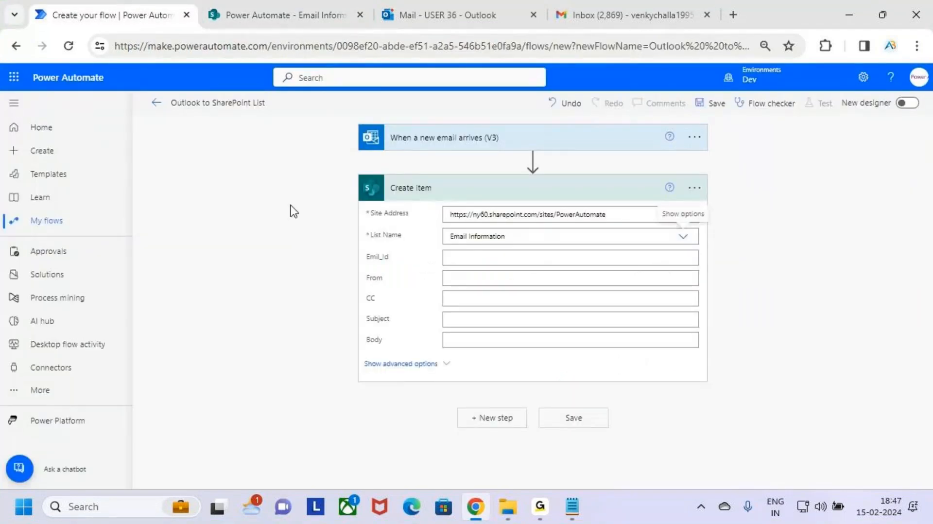
key(ctrl+2)
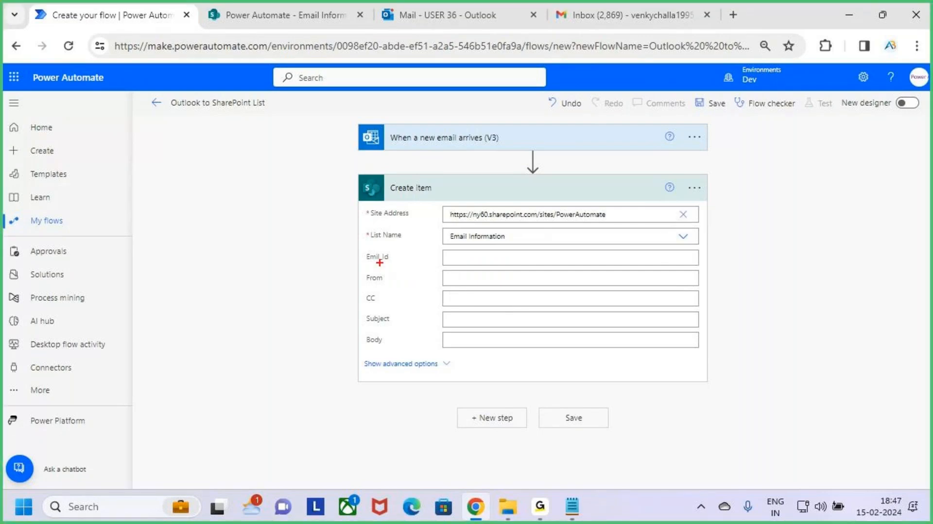
drag(367, 263, 400, 266)
drag(455, 259, 511, 259)
drag(366, 285, 392, 286)
drag(451, 276, 491, 277)
drag(362, 302, 399, 303)
drag(458, 302, 490, 305)
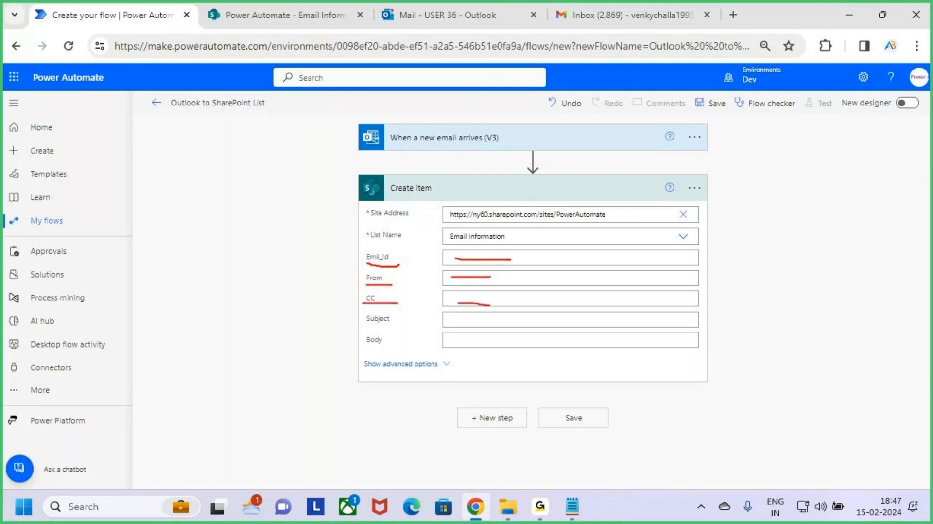
drag(372, 324, 404, 327)
drag(469, 322, 518, 322)
drag(358, 351, 394, 351)
drag(487, 343, 531, 343)
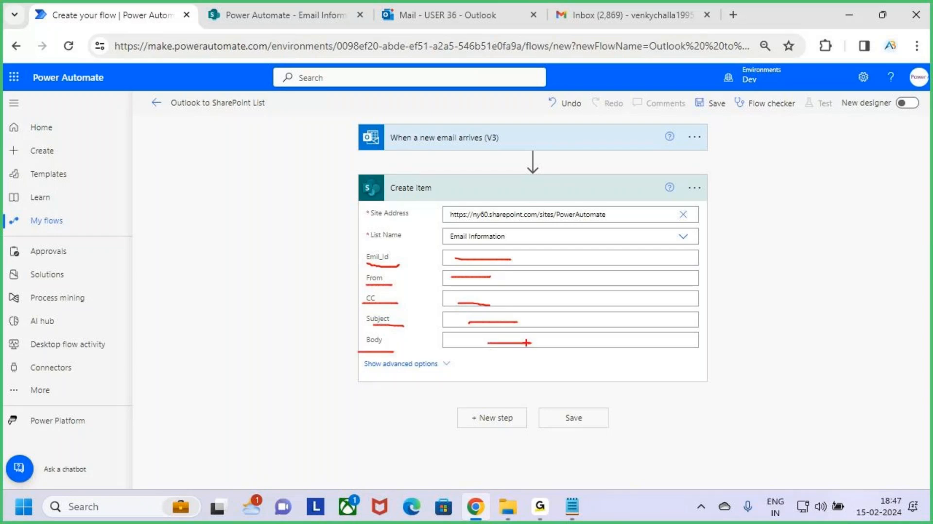
key(Escape)
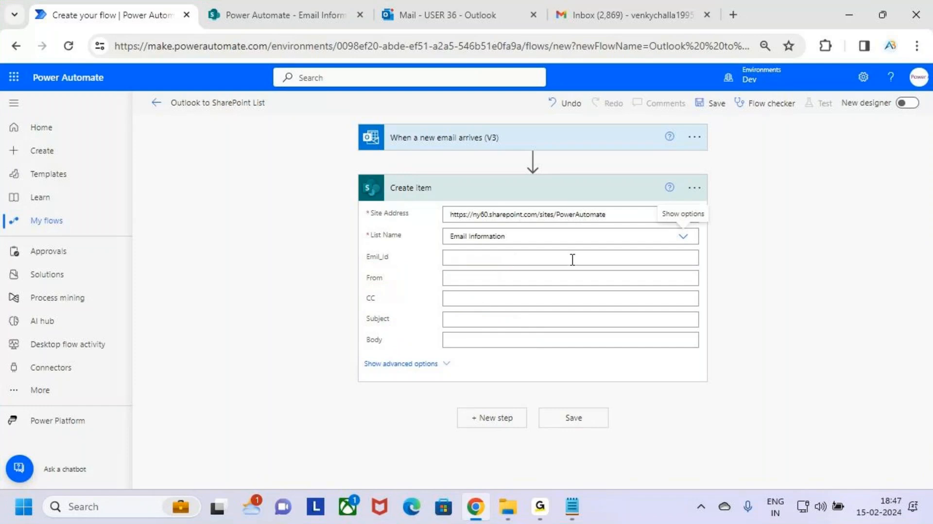
Fill the Emil_Id field with the Message Id dynamic content from the new-email trigger.
click(500, 258)
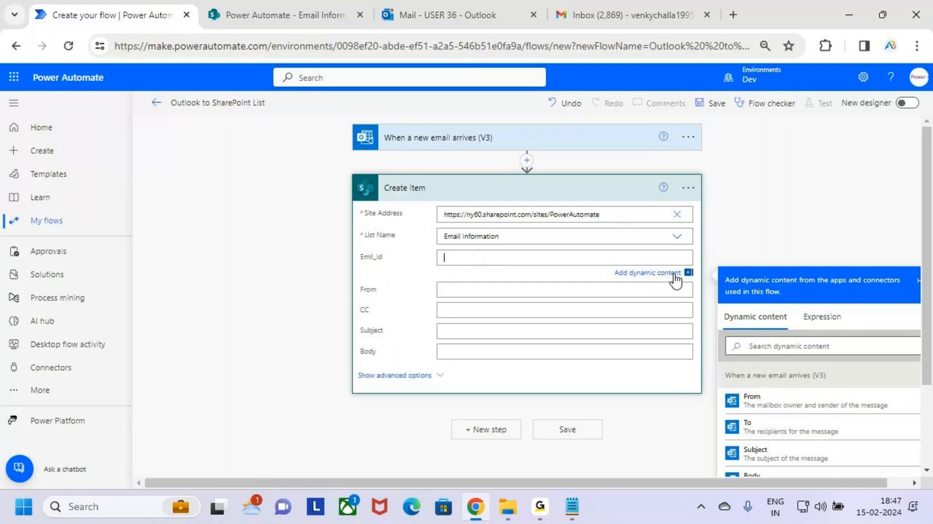
key(ctrl+2)
drag(611, 263, 695, 287)
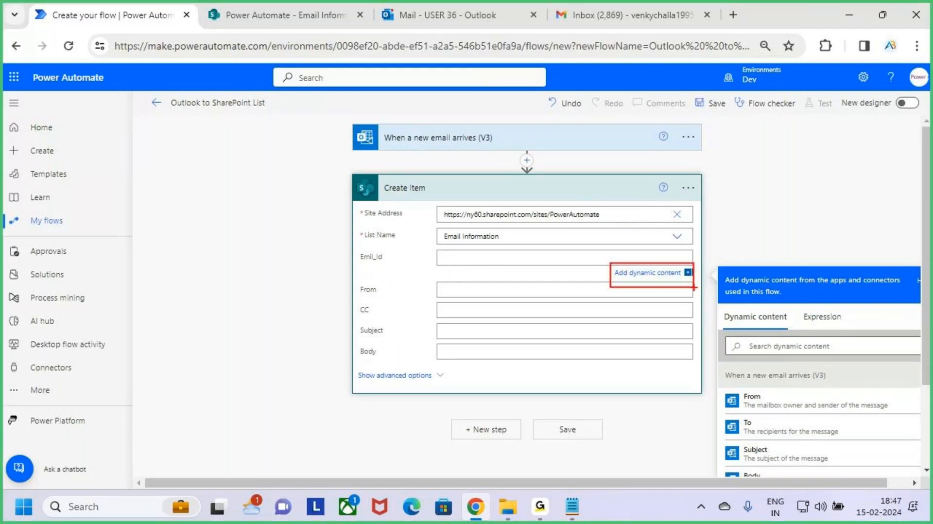
key(Escape)
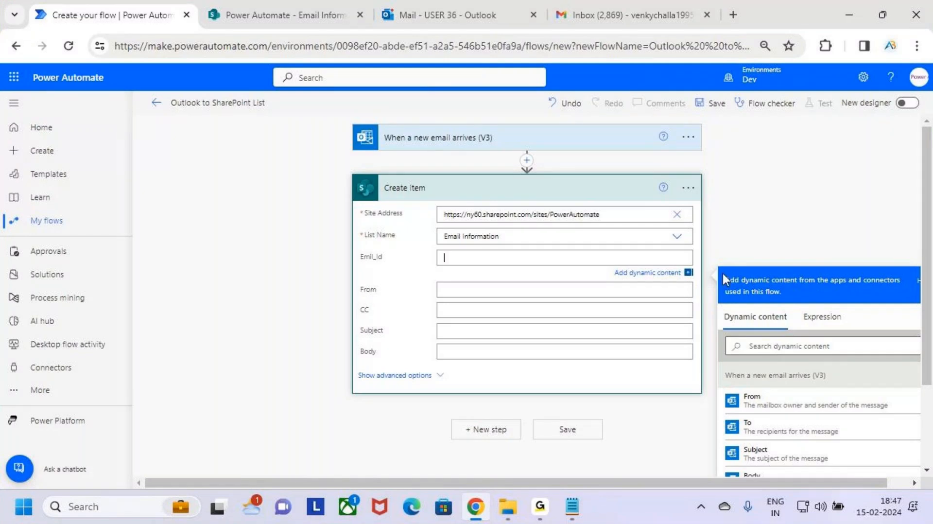
scroll(807, 234, down, 2)
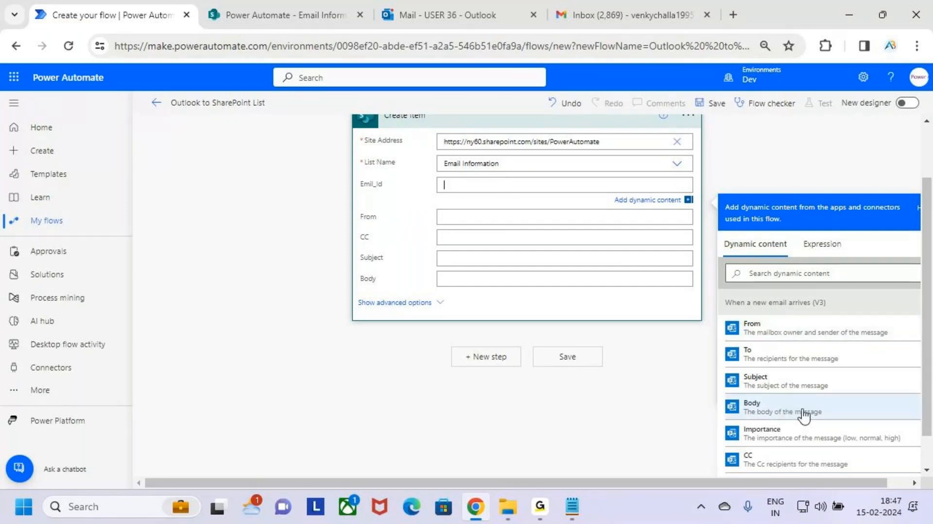
scroll(803, 416, down, 1)
scroll(803, 416, down, 3)
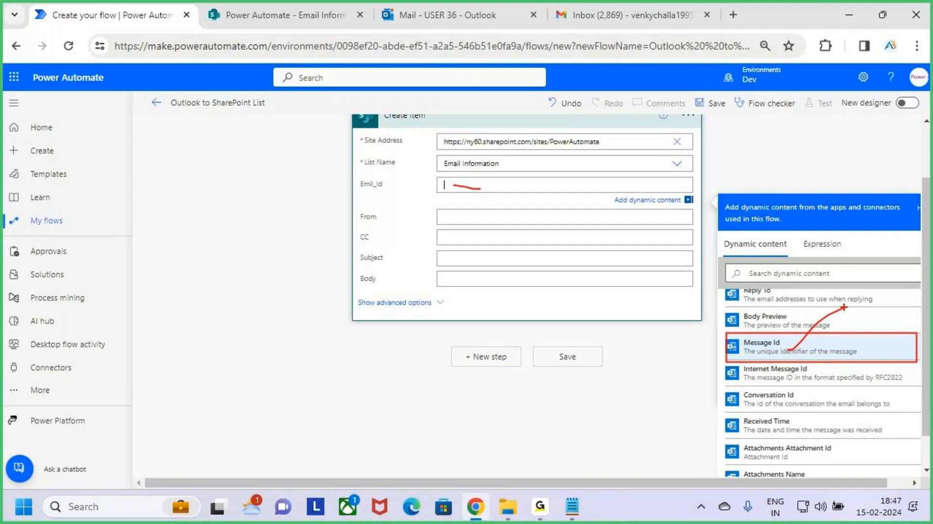
click(806, 351)
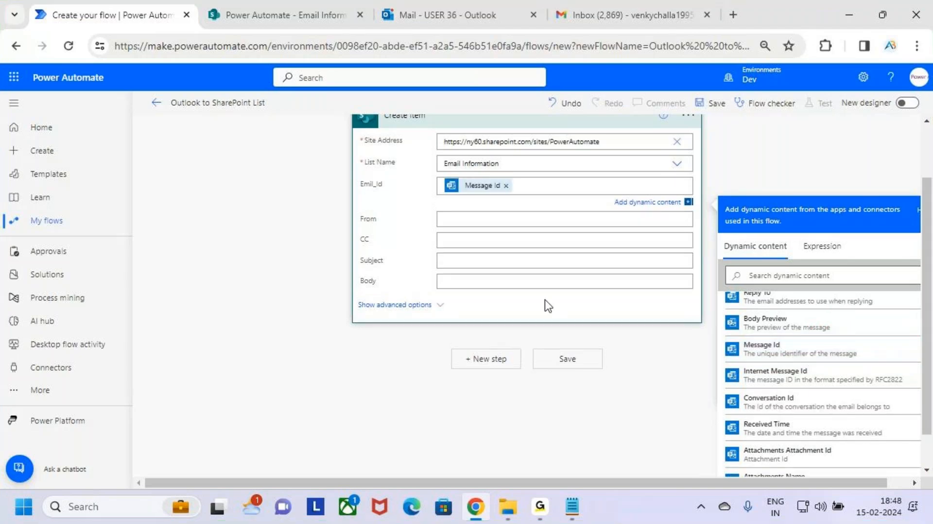
Map the From and CC fields to the trigger's From and CC dynamic content.
click(472, 221)
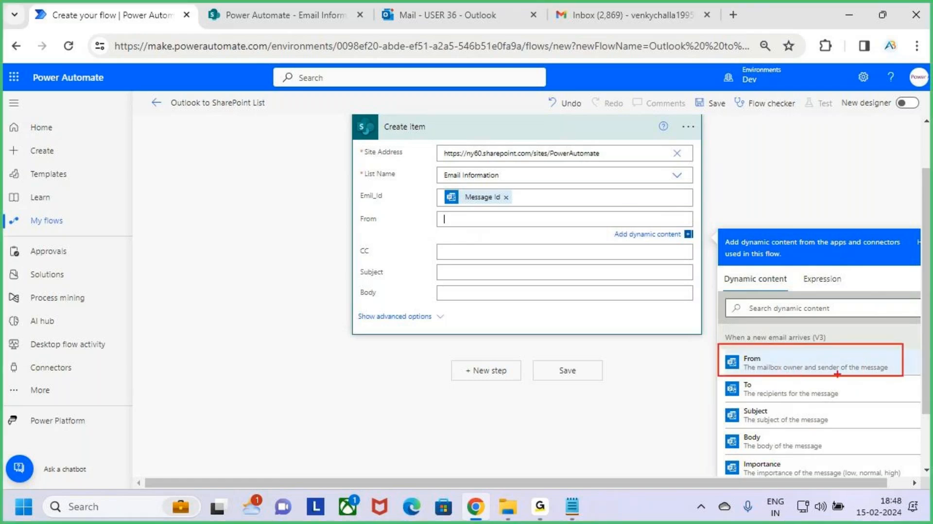
click(776, 363)
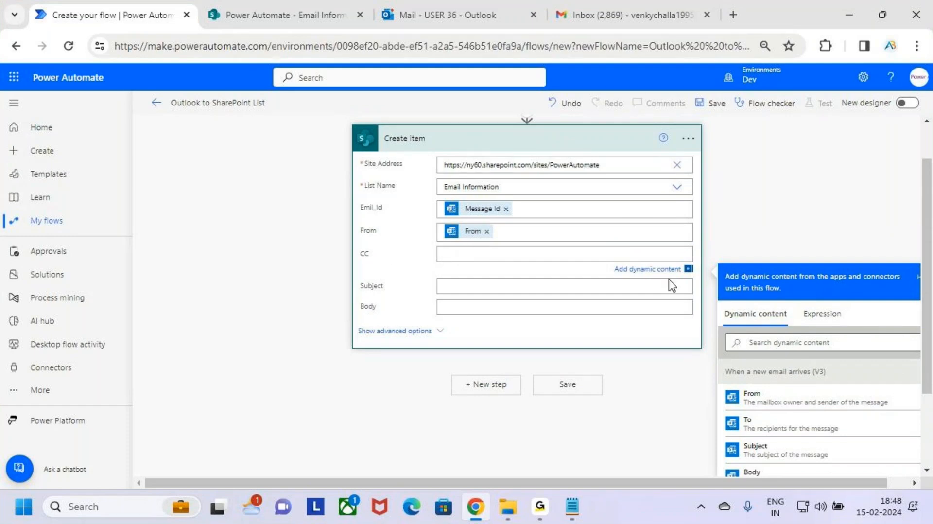
scroll(821, 432, down, 3)
scroll(825, 442, down, 2)
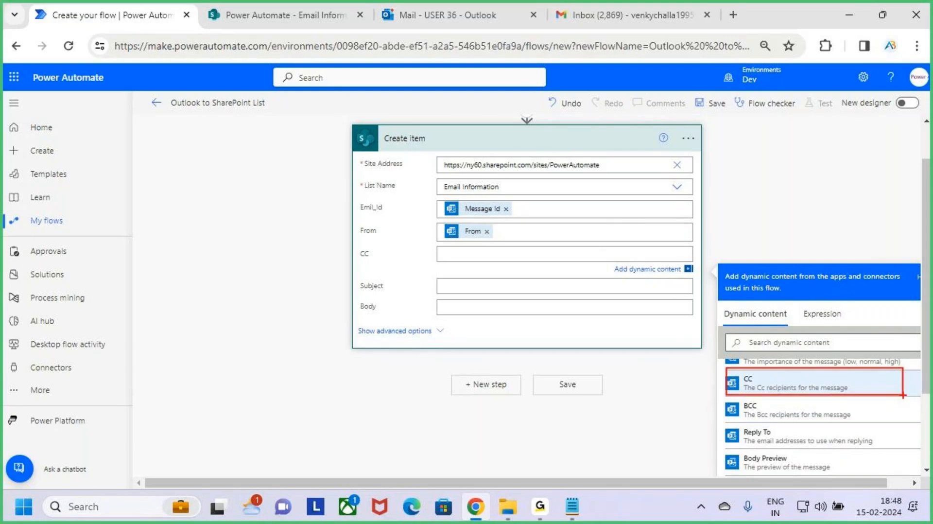
click(871, 389)
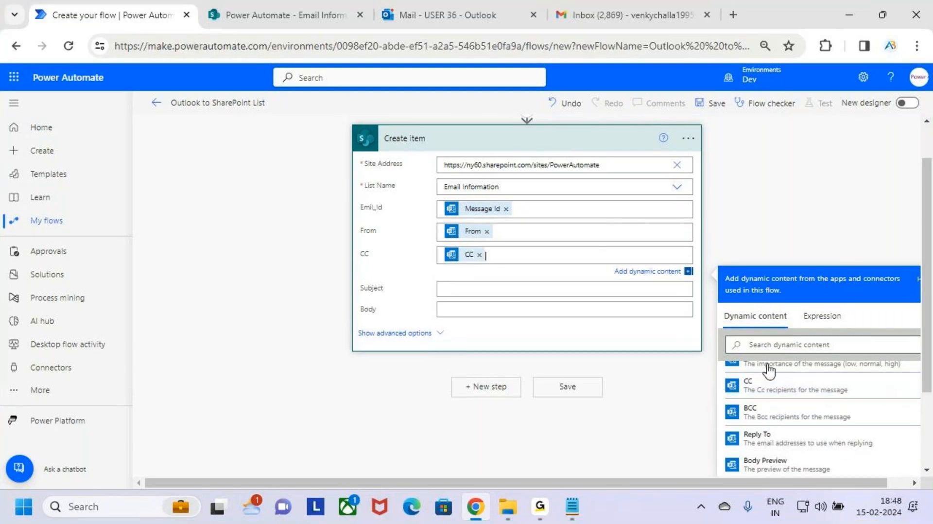
Set the Subject field to the trigger's Subject dynamic content.
click(475, 290)
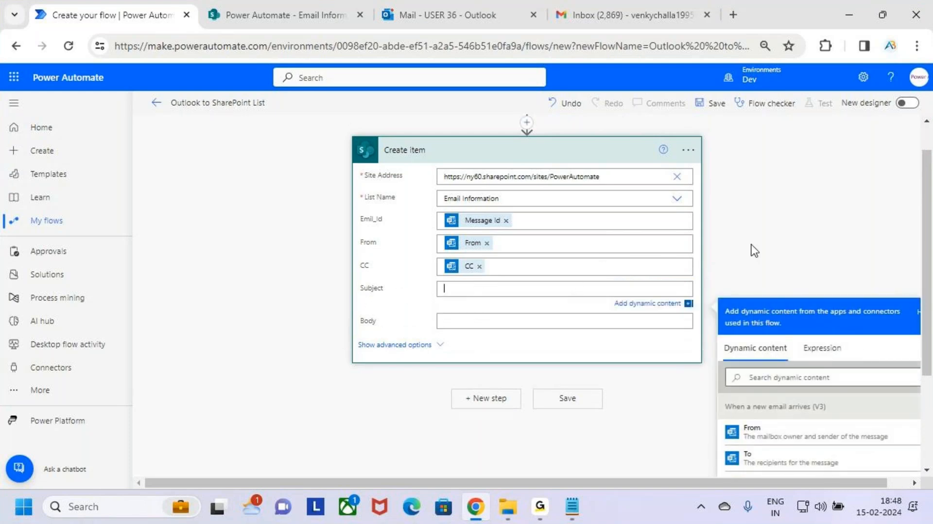
scroll(865, 236, down, 2)
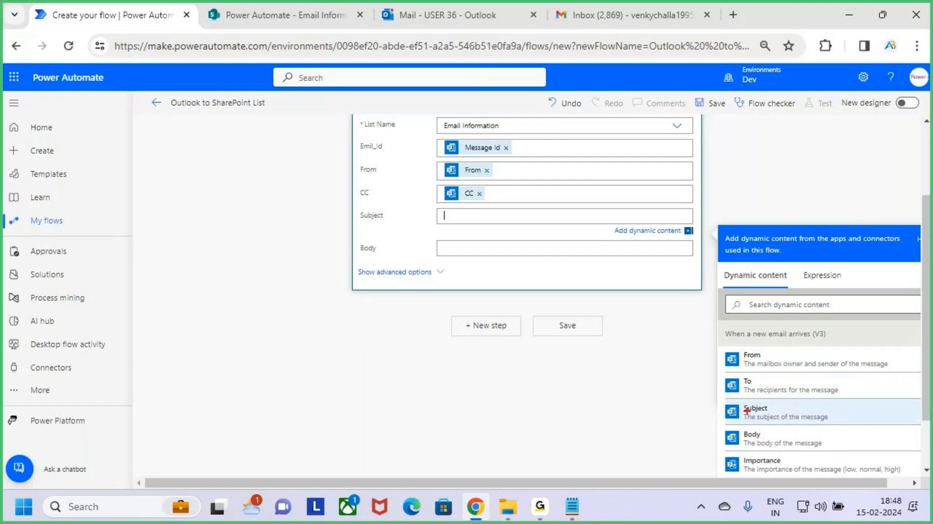
drag(722, 399, 898, 428)
drag(866, 407, 893, 384)
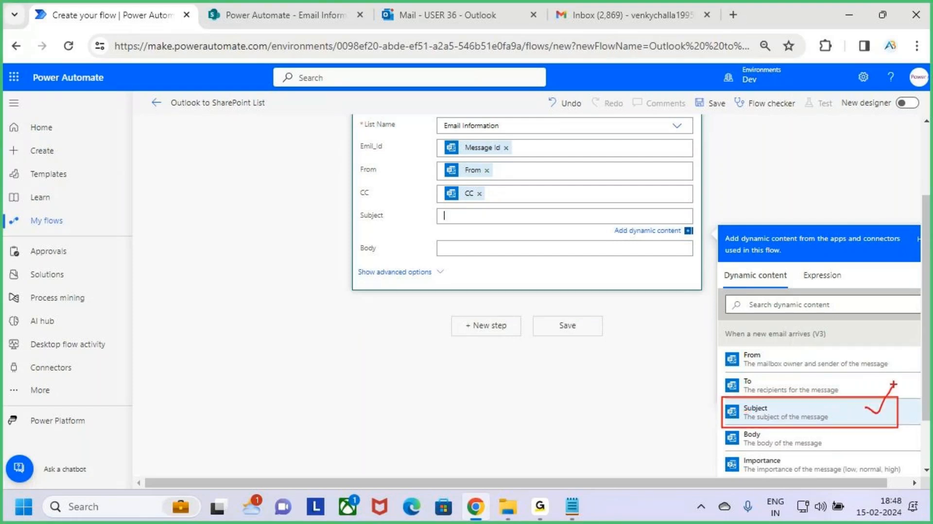
key(Escape)
click(826, 417)
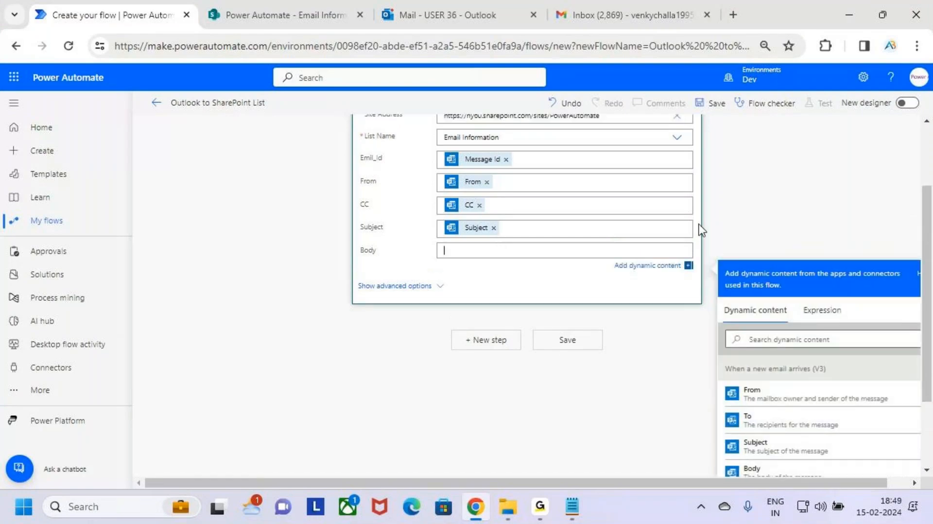
Set the Body field to the trigger's Body dynamic content.
click(428, 11)
mouse_move(502, 249)
mouse_down()
mouse_move(581, 369)
mouse_move(738, 360)
mouse_up()
click(81, 14)
click(476, 251)
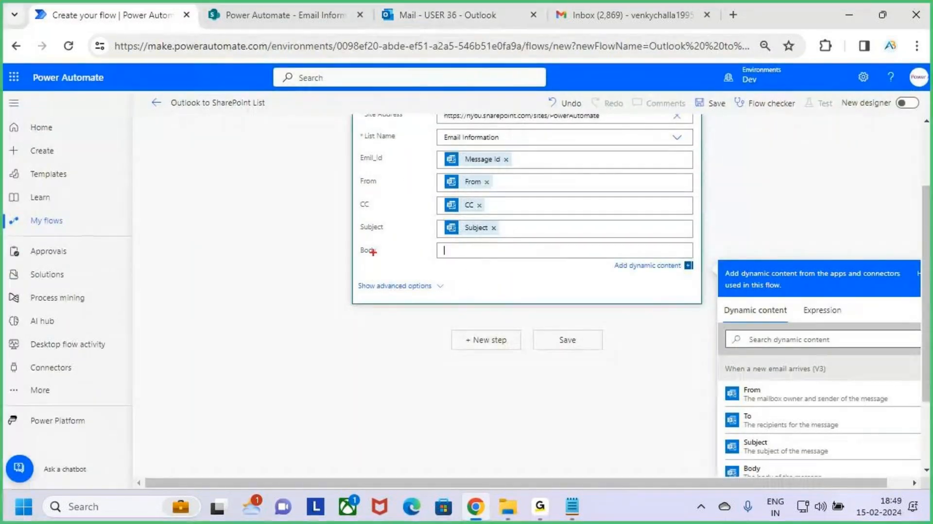
drag(356, 262, 402, 262)
key(Escape)
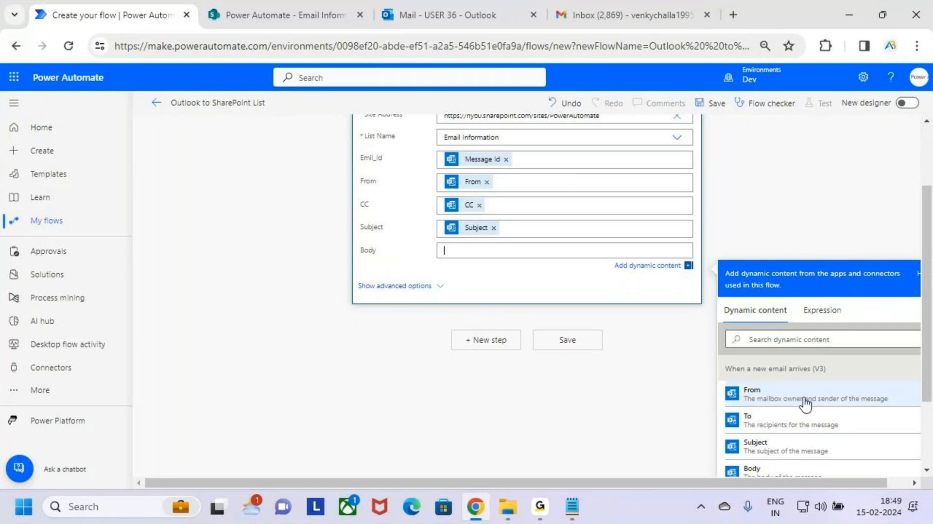
scroll(826, 388, down, 1)
scroll(841, 403, up, 1)
scroll(841, 403, down, 1)
key(ctrl+2)
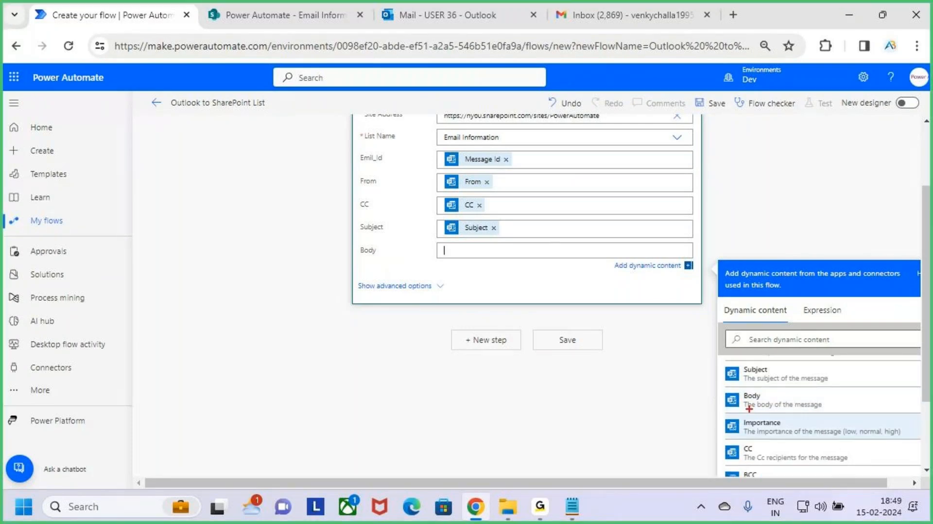
drag(717, 378, 931, 417)
key(Escape)
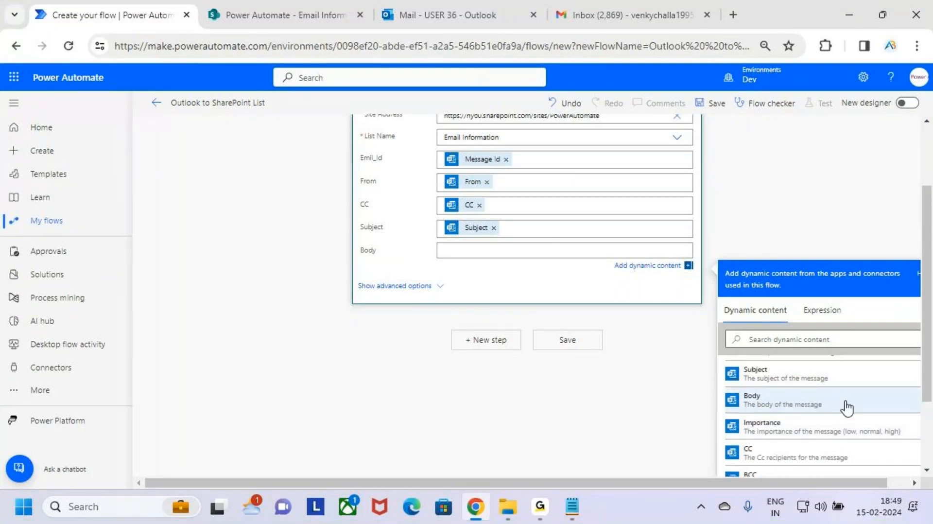
click(860, 410)
Review the Create item field mappings and the trigger's folder setting.
scroll(548, 341, up, 1)
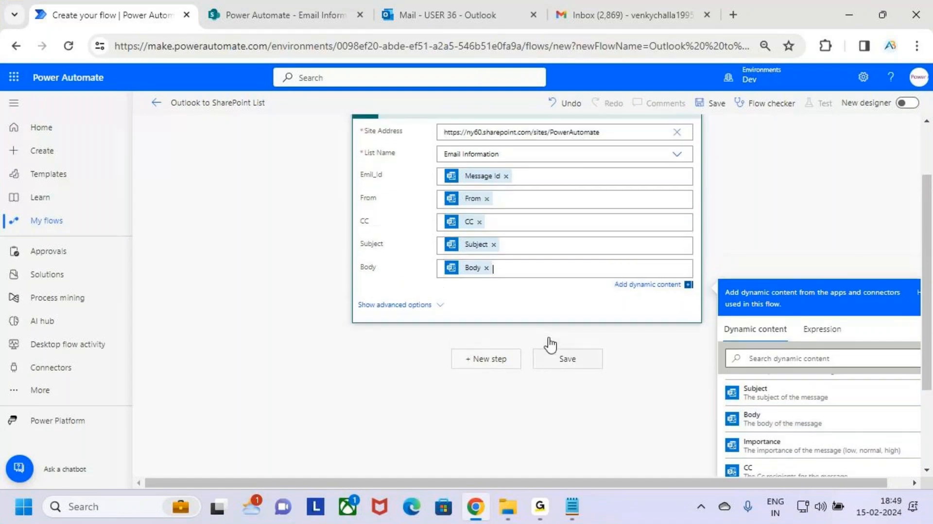
scroll(554, 326, up, 1)
key(ctrl+2)
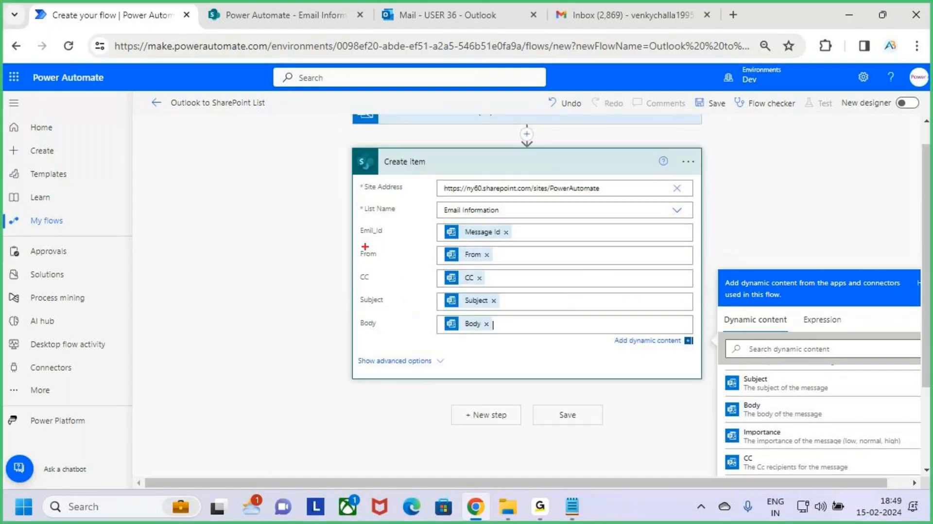
drag(353, 219, 393, 358)
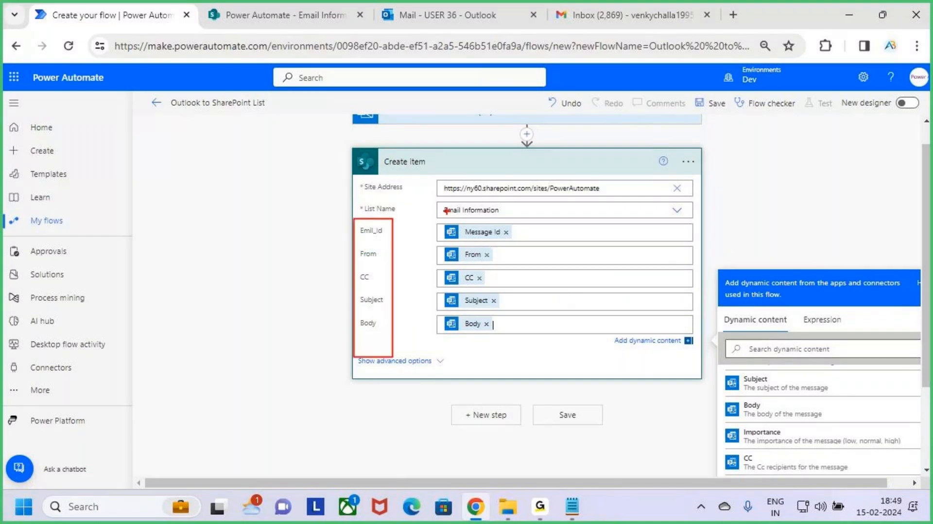
drag(443, 212, 488, 212)
key(Escape)
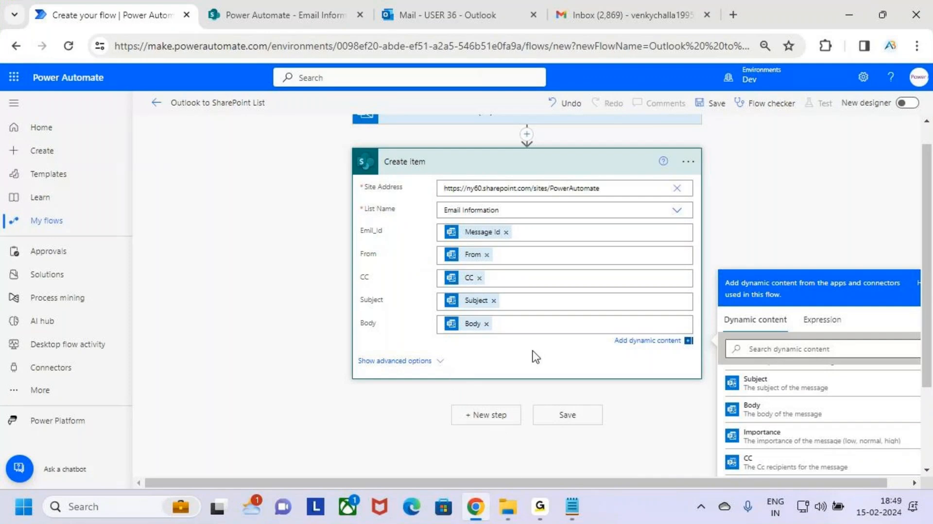
click(545, 166)
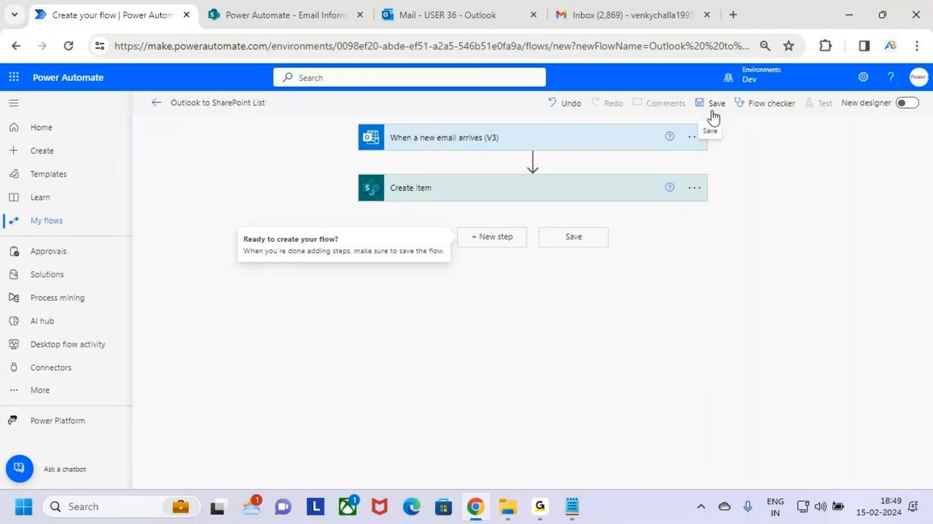
click(591, 142)
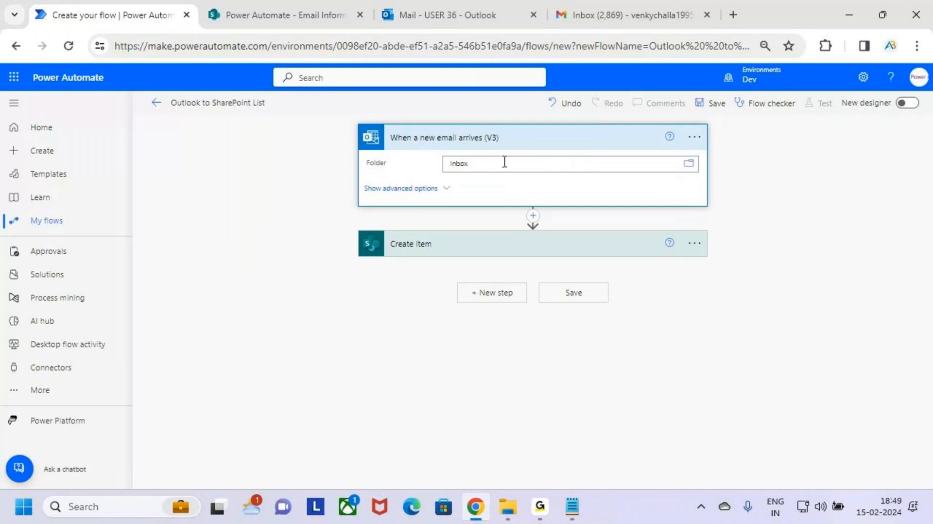
click(586, 140)
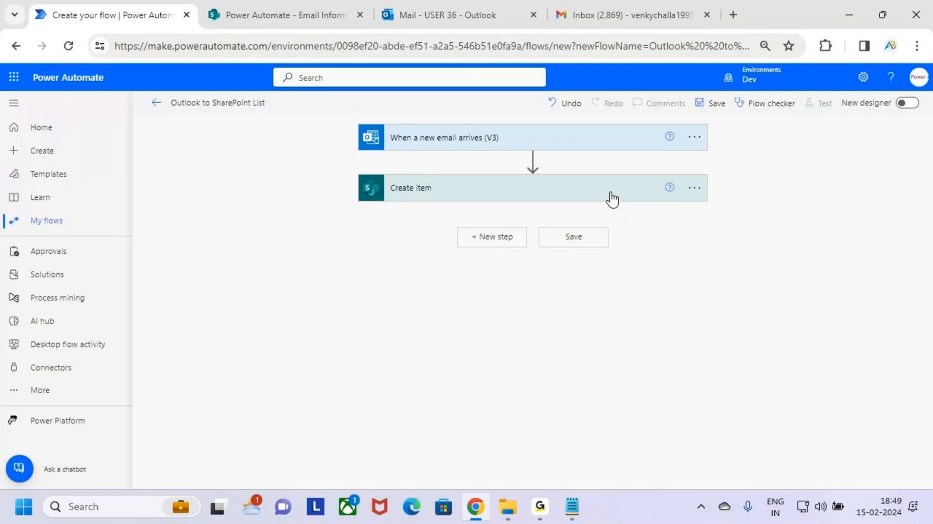
Review the Create item site address, list name and each mapped dynamic value.
click(612, 197)
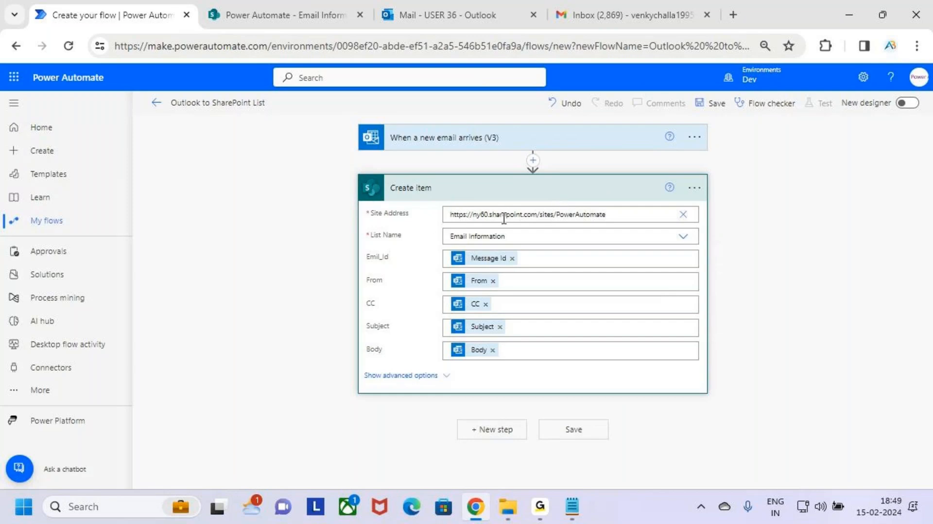
drag(622, 214, 558, 215)
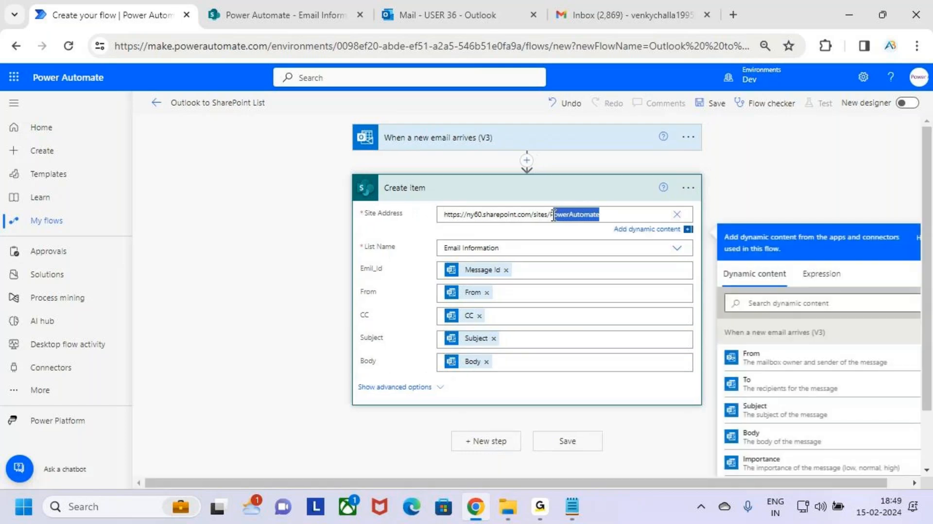
click(558, 238)
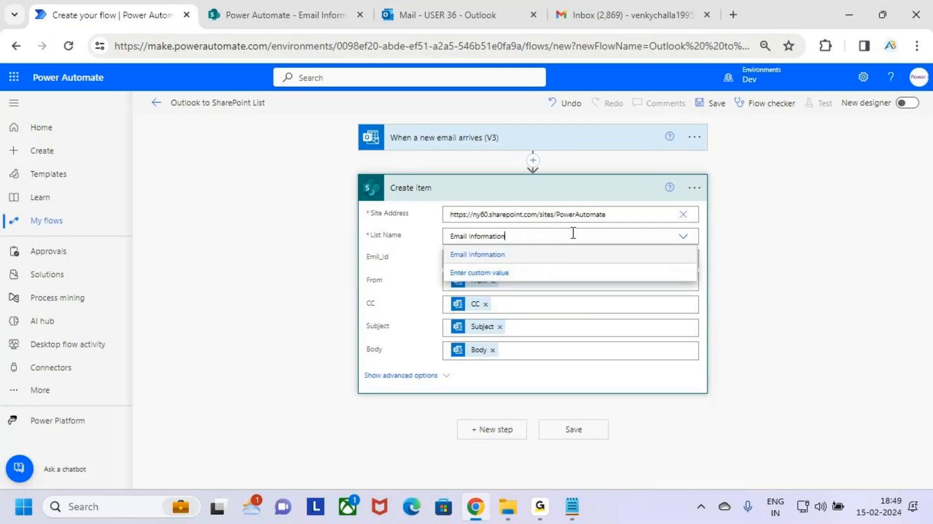
drag(520, 235, 579, 203)
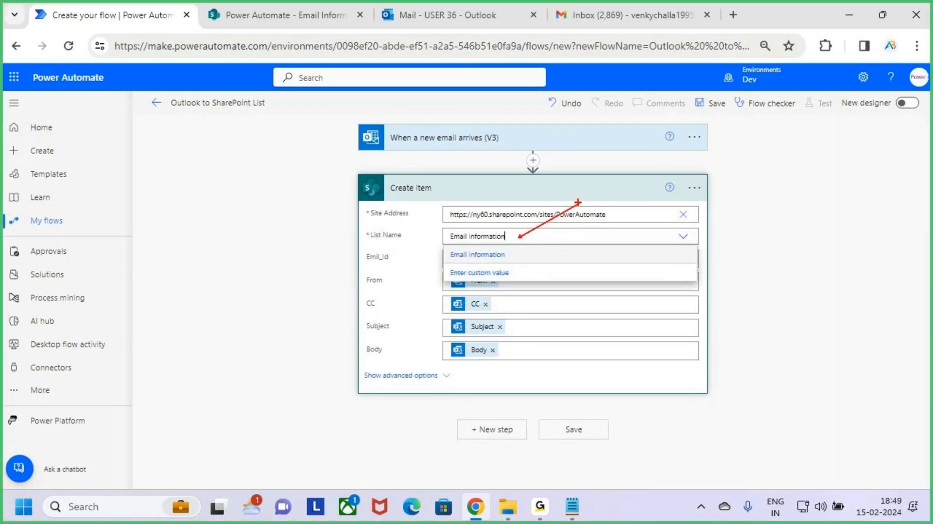
key(Escape)
click(763, 242)
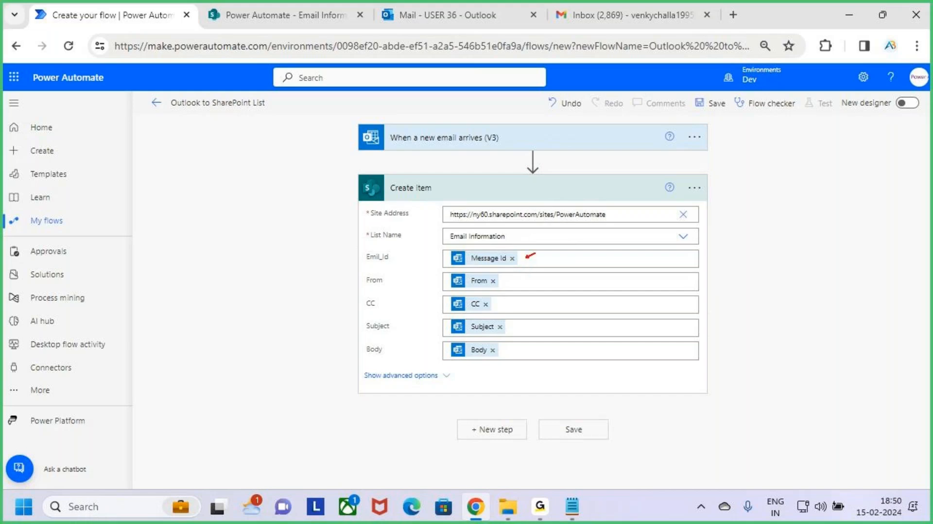
drag(535, 253, 553, 250)
drag(514, 281, 536, 273)
drag(508, 303, 529, 295)
drag(516, 329, 540, 319)
drag(516, 349, 534, 339)
key(Escape)
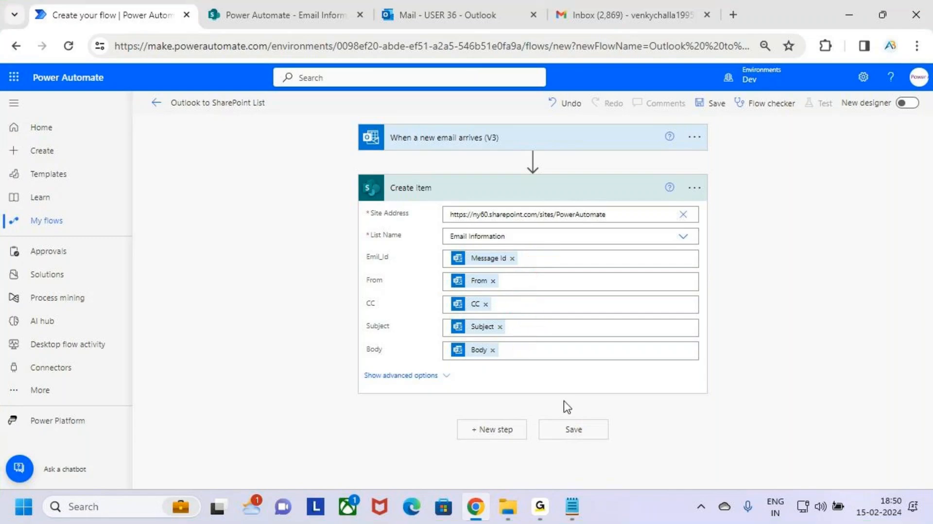
Collapse the Create item action and save the flow.
click(588, 192)
key(ctrl+2)
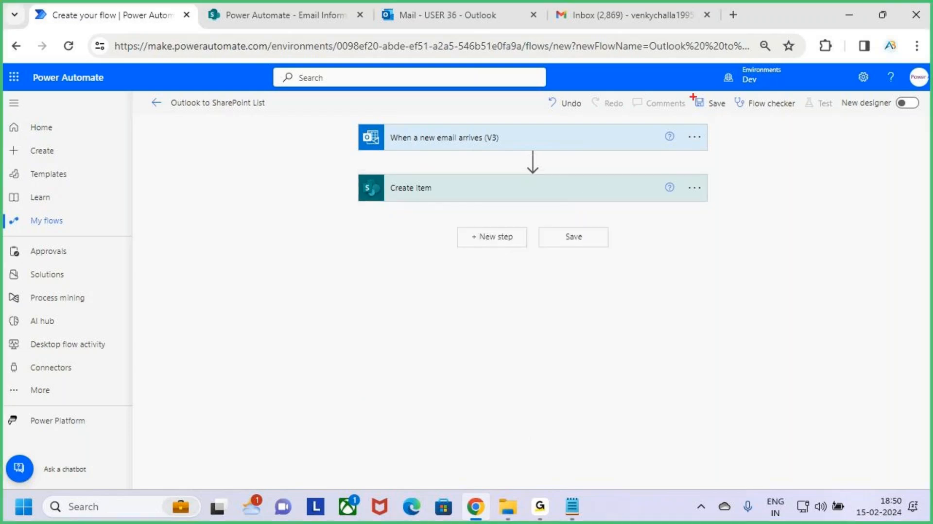
drag(682, 90, 753, 122)
key(Escape)
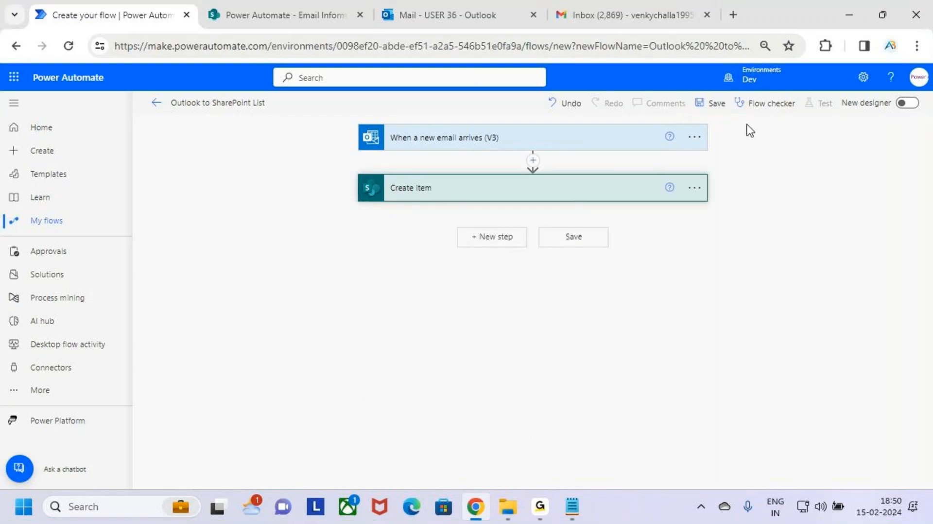
click(705, 108)
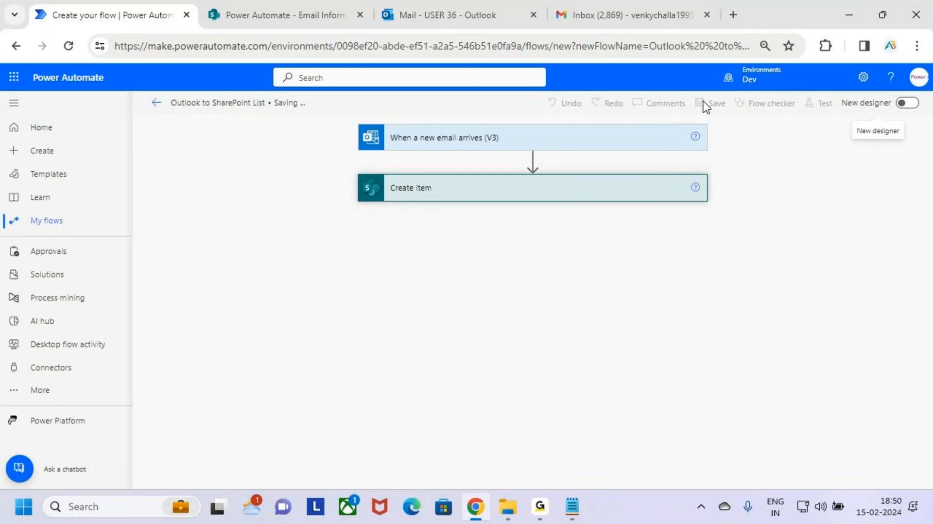
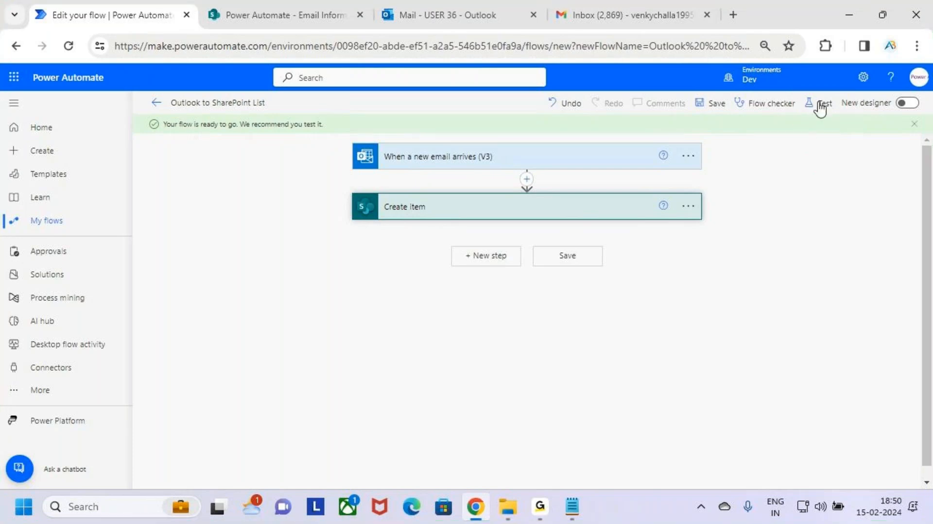
Start a manual test of the flow, choosing to trigger it by sending a new email.
click(821, 104)
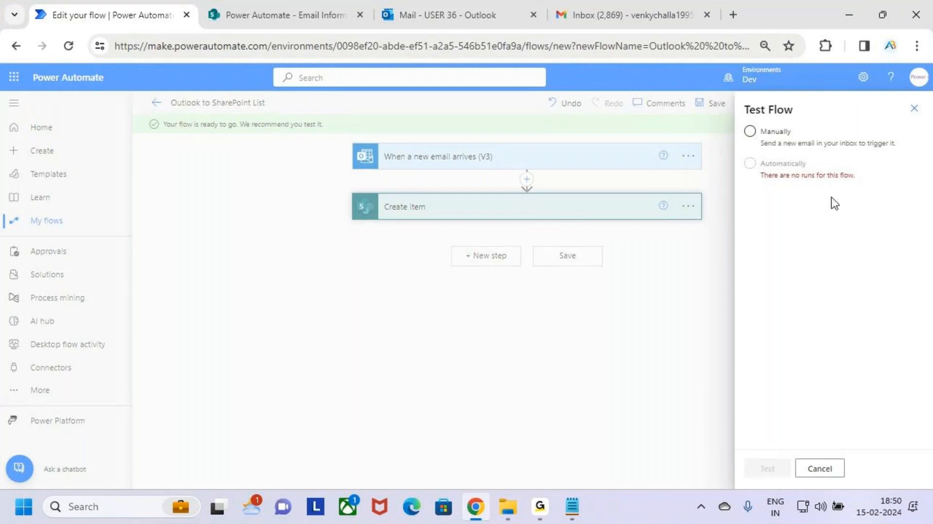
click(764, 136)
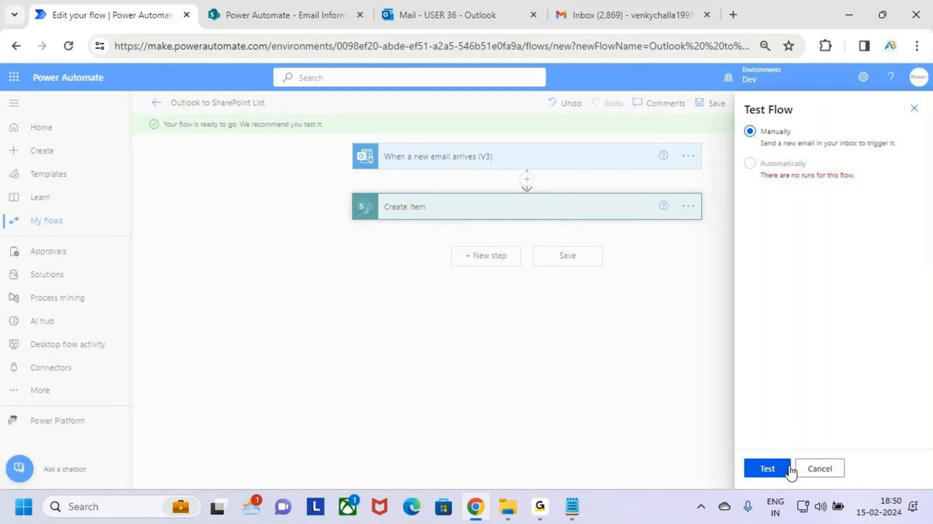
click(767, 470)
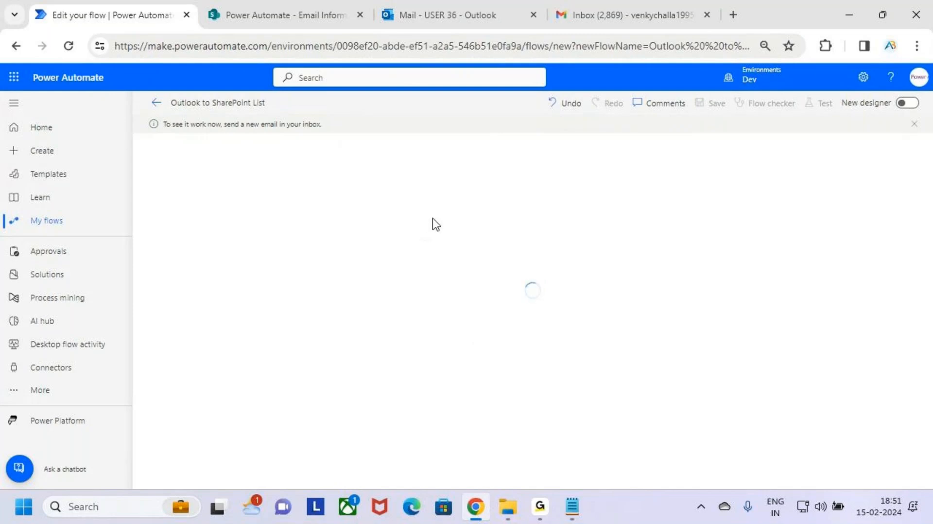
Switch to Gmail and compose a new email addressed to the flow's Outlook account.
click(631, 1)
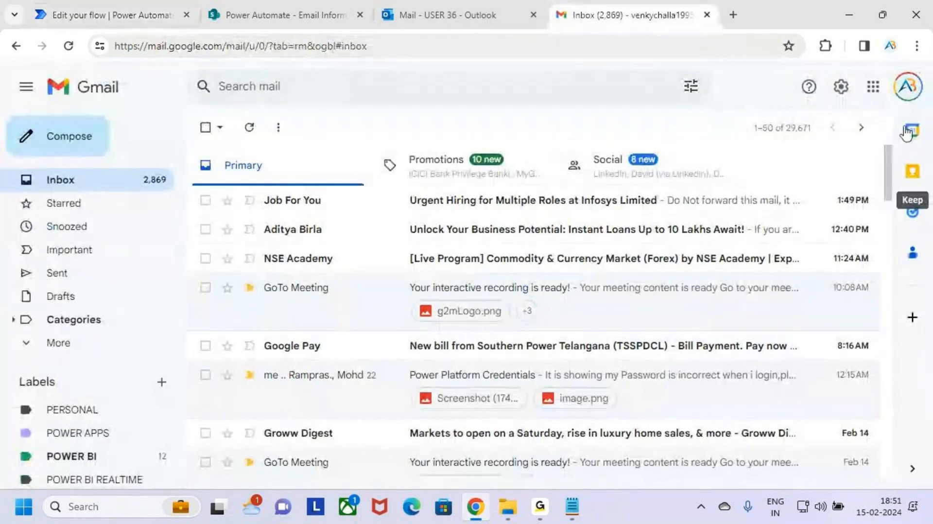
click(83, 145)
click(851, 156)
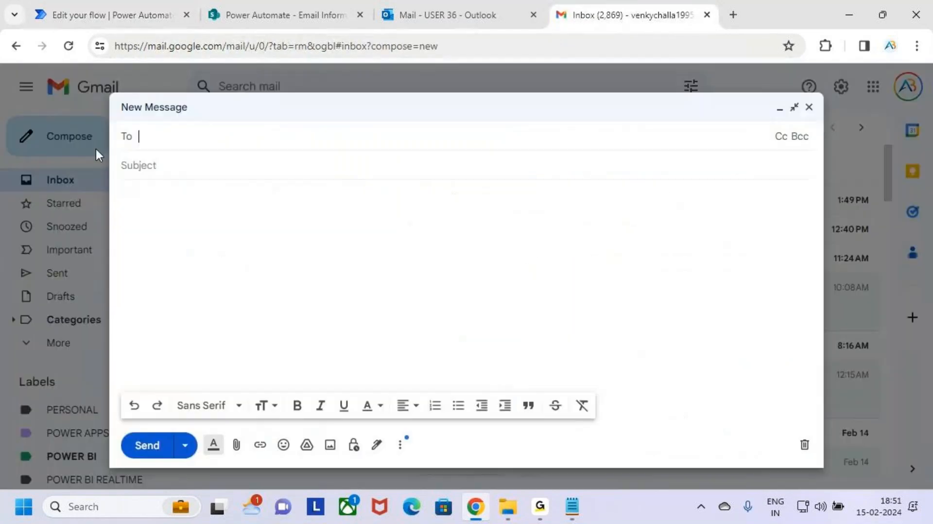
text(user)
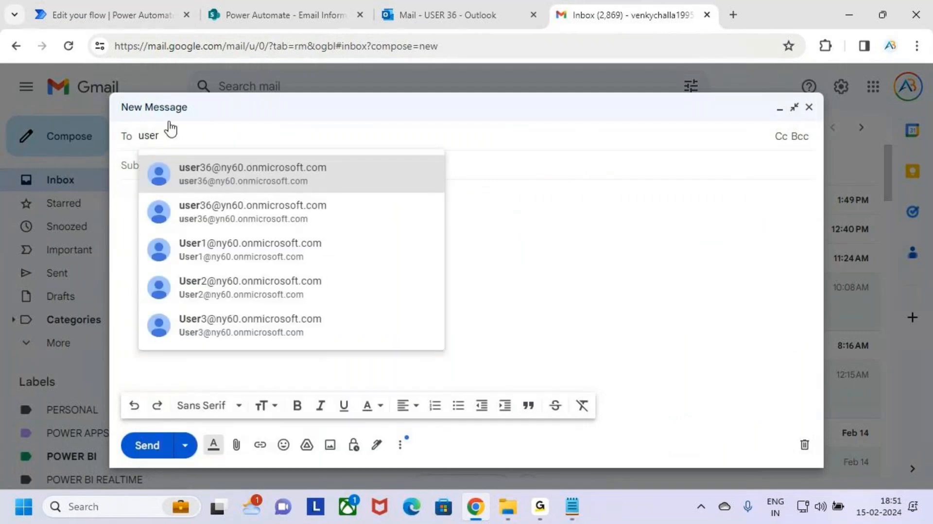
click(290, 176)
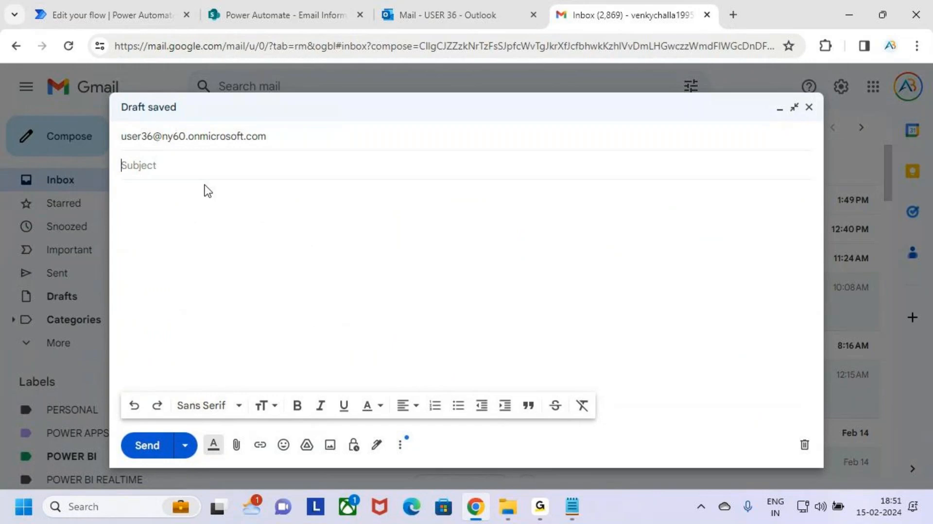
Enter the subject "Save Email Information in SharePoint", correcting the misspelled word.
text(Save)
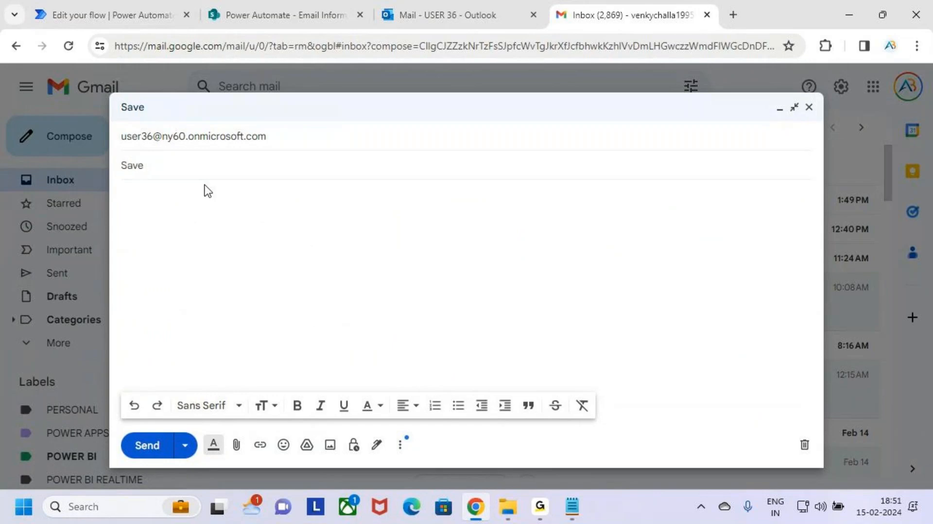
text( Email Infromati)
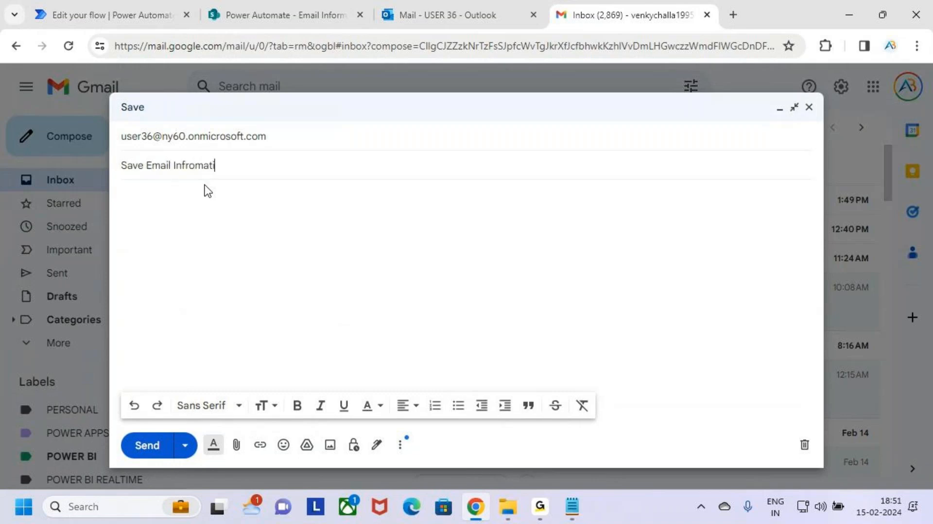
text(on in)
click(203, 165)
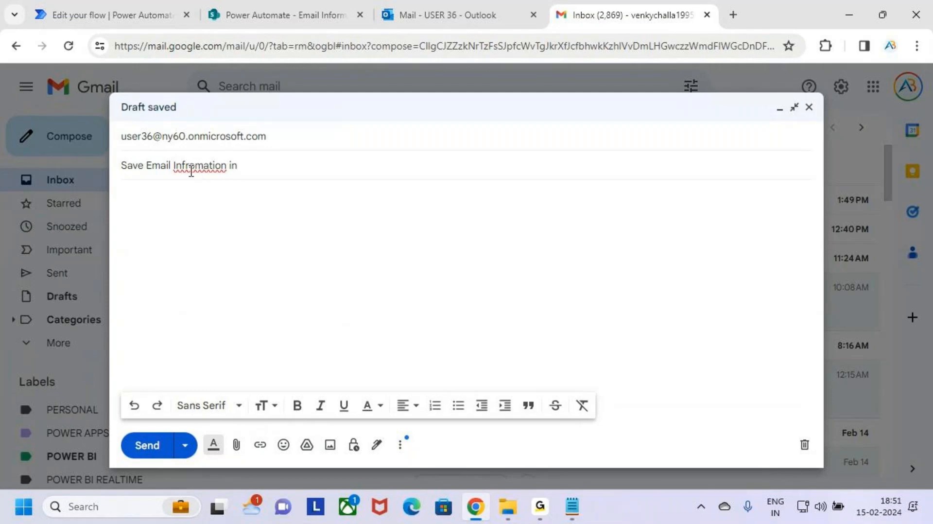
right_click(185, 164)
click(220, 190)
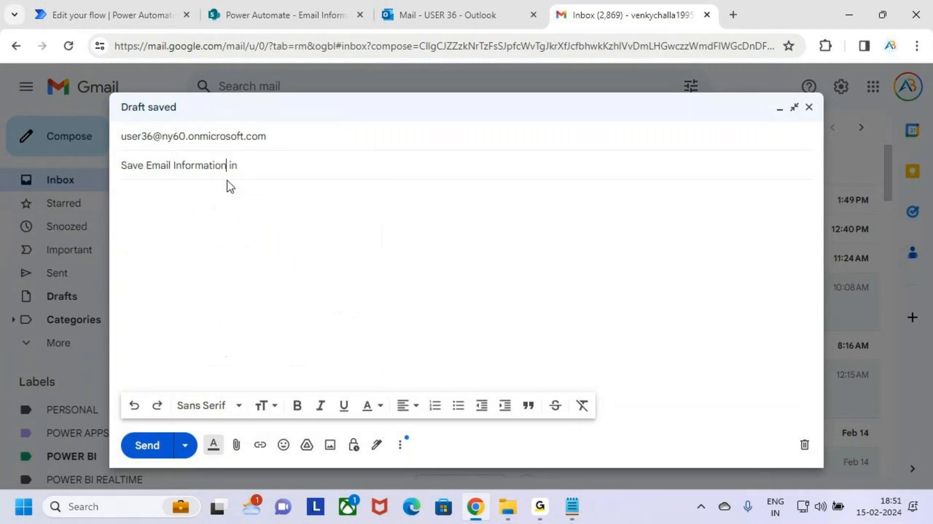
click(260, 164)
key(BackSpace)
key(BackSpace)
key(BackSpace)
text(in SharePoint)
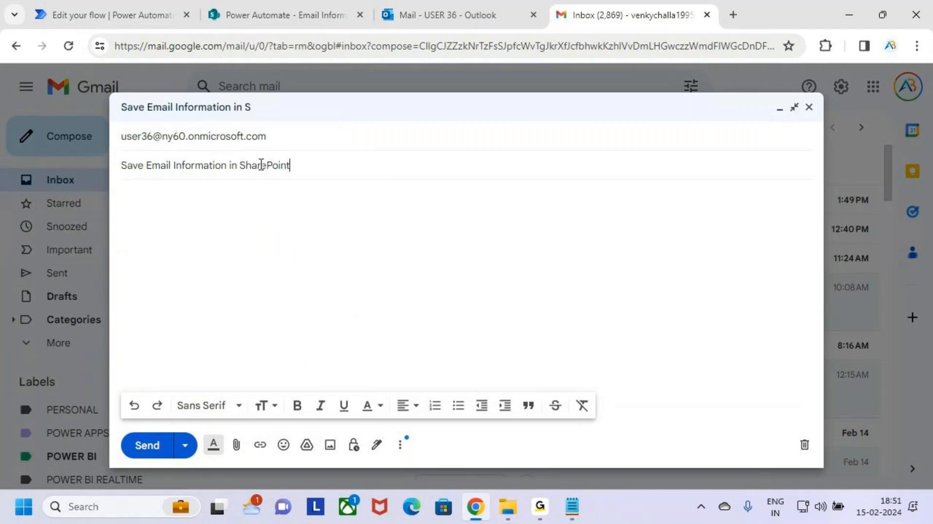
Start the email body with a greeting line to the recipient.
click(256, 199)
text(Hii Venkay)
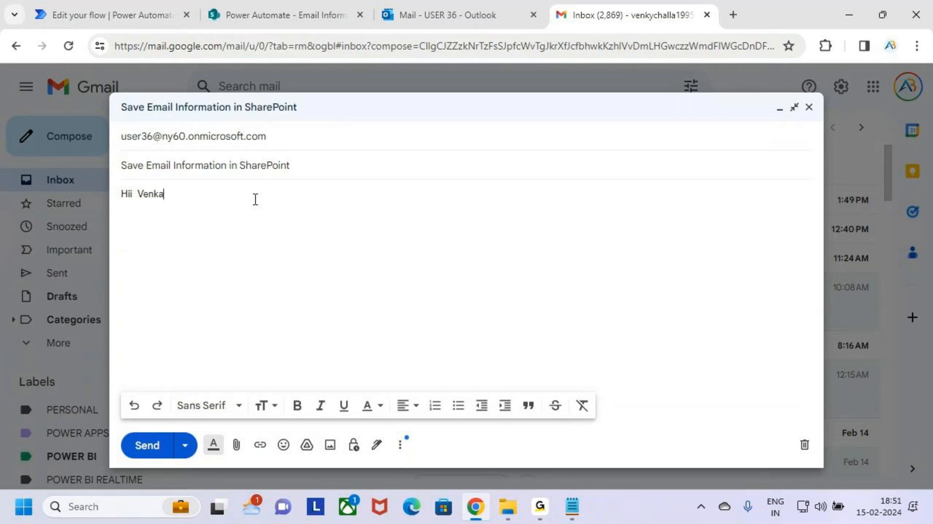
key(BackSpace)
key(BackSpace)
key(BackSpace)
text(ky)
key(Return)
Add the body line "Test the Power Automate Flow is Working or not".
text(Test)
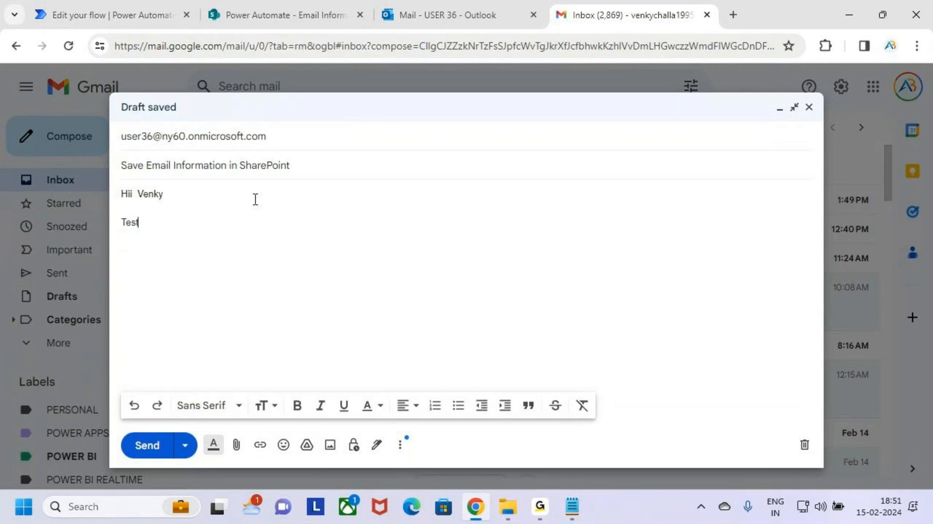
text( the Power Ay)
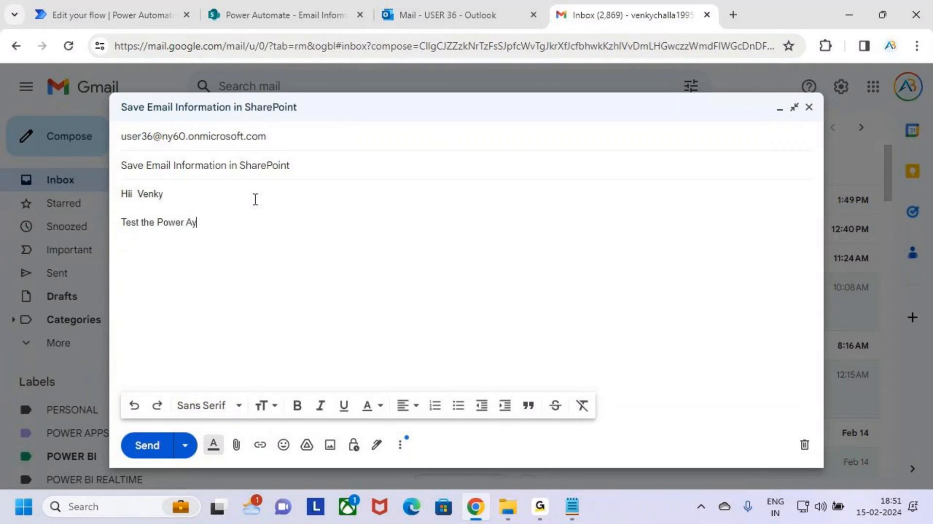
text(utromate)
key(BackSpace)
key(BackSpace)
key(BackSpace)
key(BackSpace)
key(BackSpace)
key(BackSpace)
key(BackSpace)
key(BackSpace)
key(BackSpace)
key(BackSpace)
key(BackSpace)
text(er Automate Floews i)
key(BackSpace)
key(BackSpace)
key(BackSpace)
key(BackSpace)
key(BackSpace)
key(BackSpace)
key(BackSpace)
text(Flow is W)
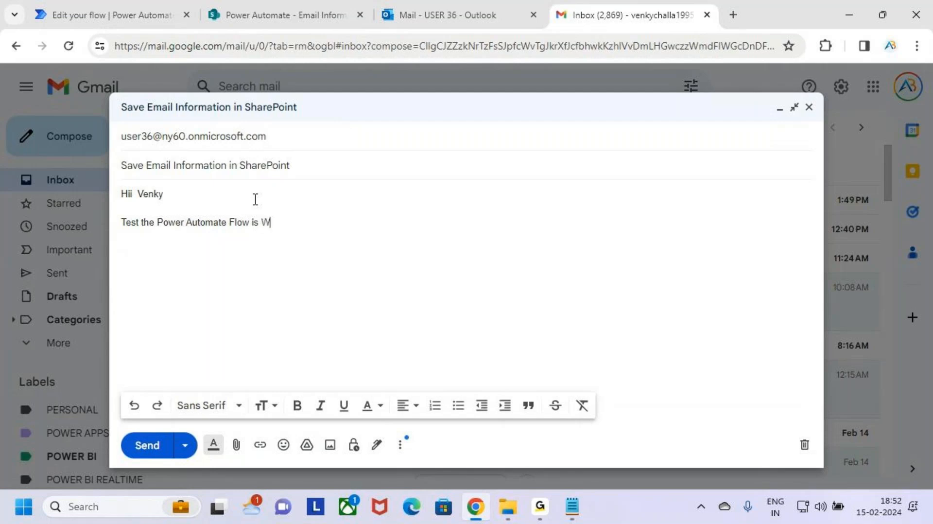
text(orking )
text(ot)
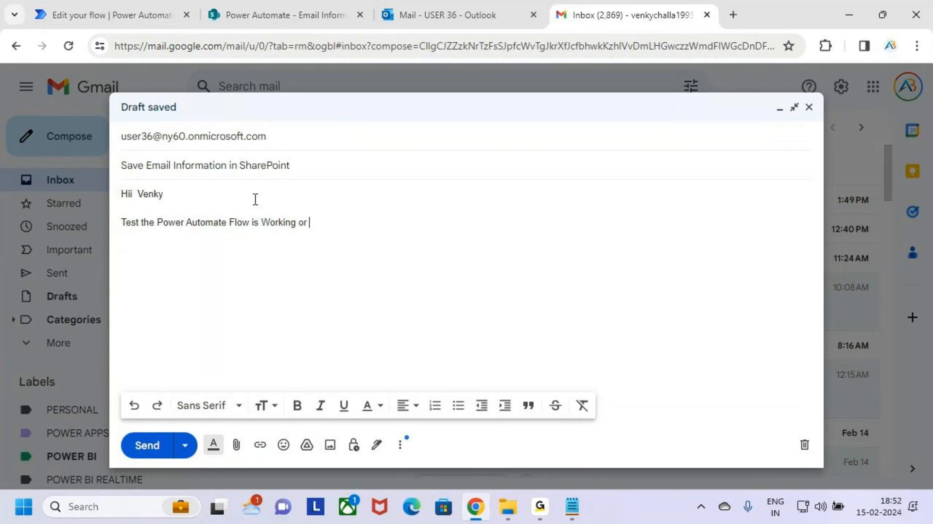
key(BackSpace)
key(BackSpace)
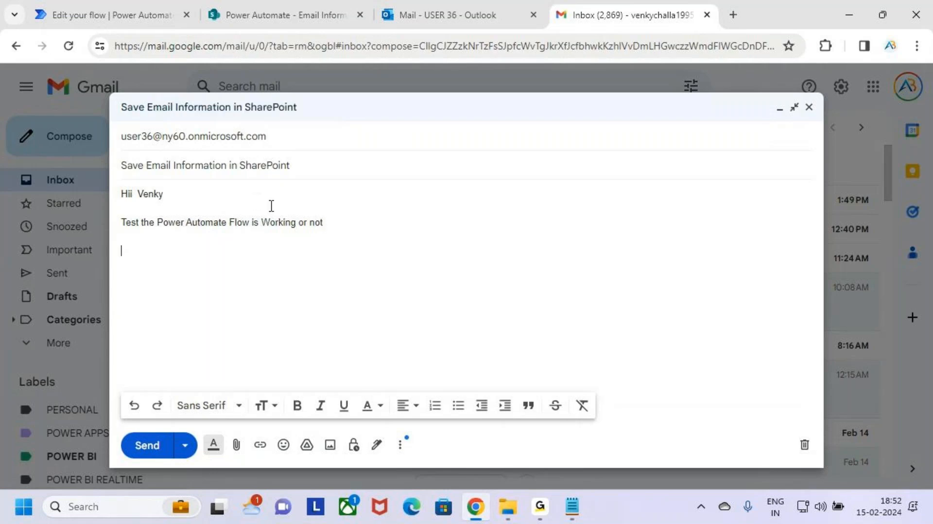
Copy the subject text and paste it as another line in the body.
drag(302, 165, 97, 172)
key(ctrl+c)
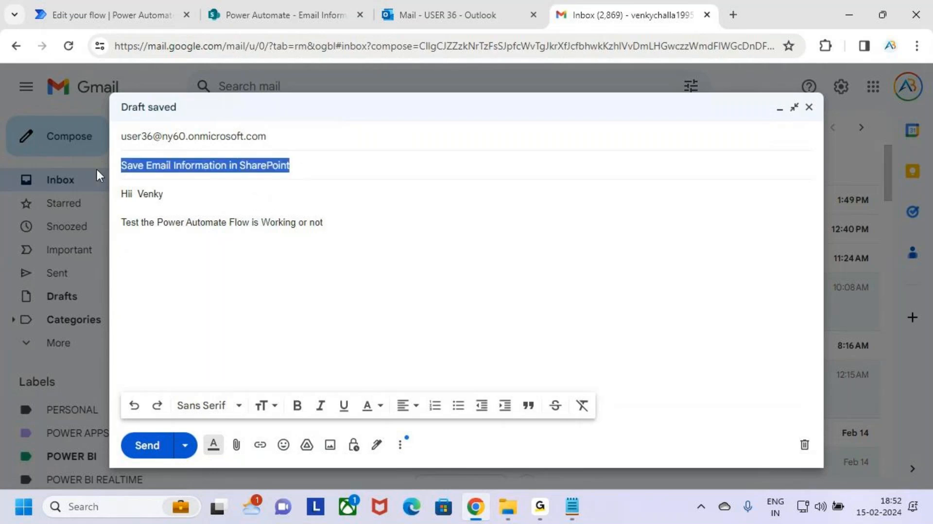
click(175, 255)
key(ctrl+v)
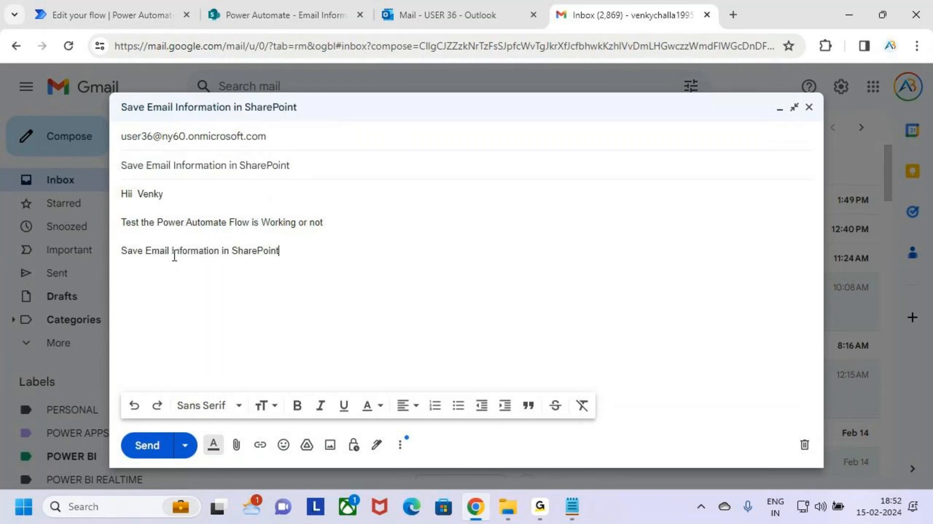
Close the body with "Thank You" and the sender's full name as signature.
key(Return)
text(Tha)
text(kates)
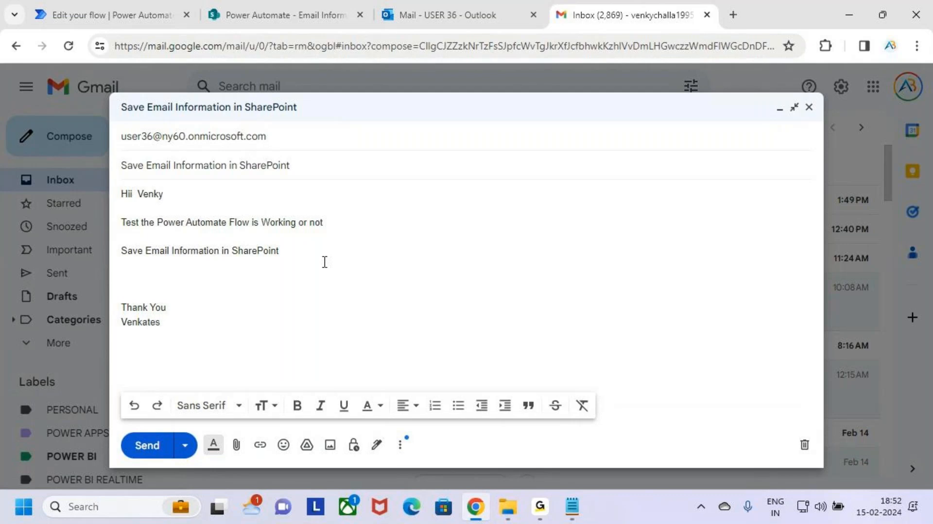
key(BackSpace)
key(BackSpace)
key(BackSpace)
text(ka)
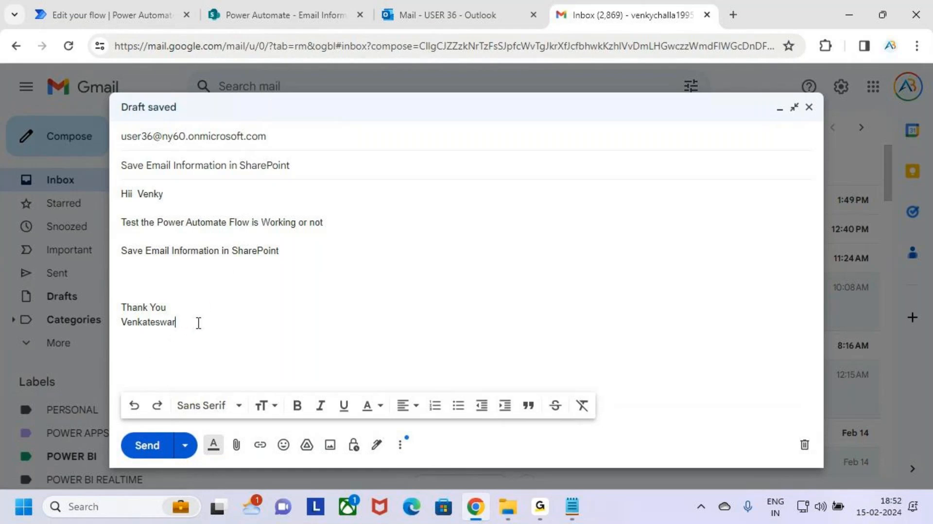
text(Challa)
Add two Cc recipients from the address suggestions and send the test email.
click(311, 137)
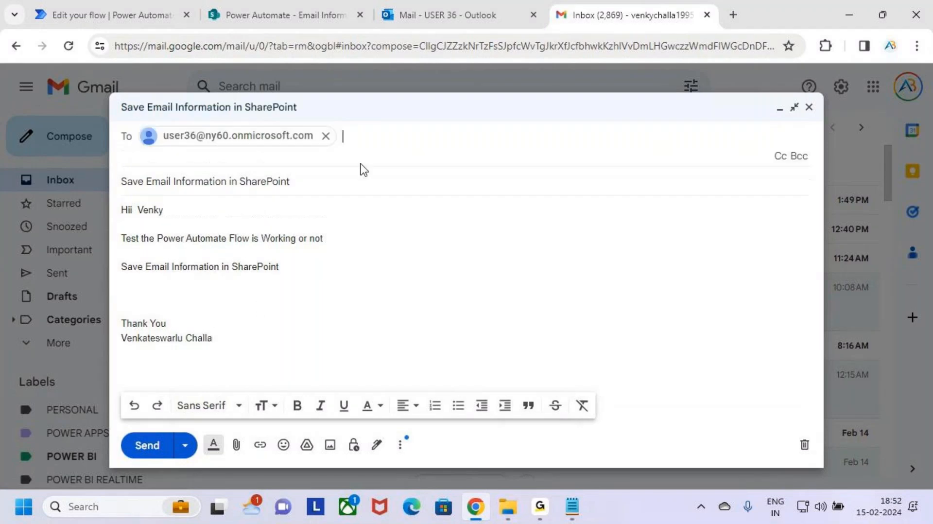
click(780, 156)
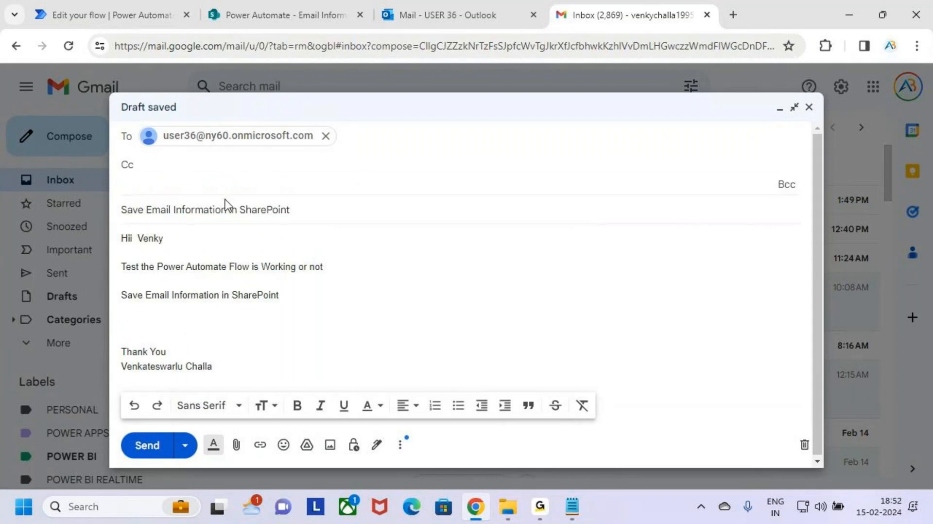
text(venky)
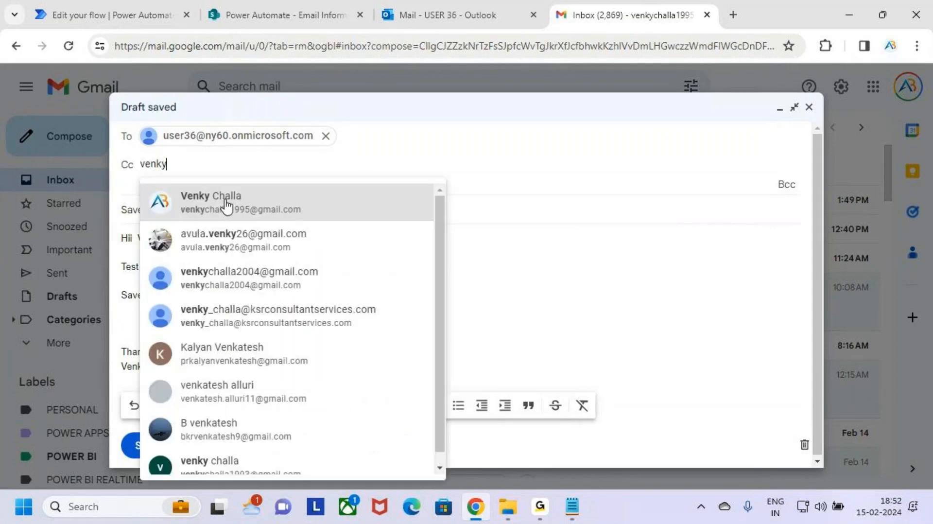
click(226, 206)
text(abt)
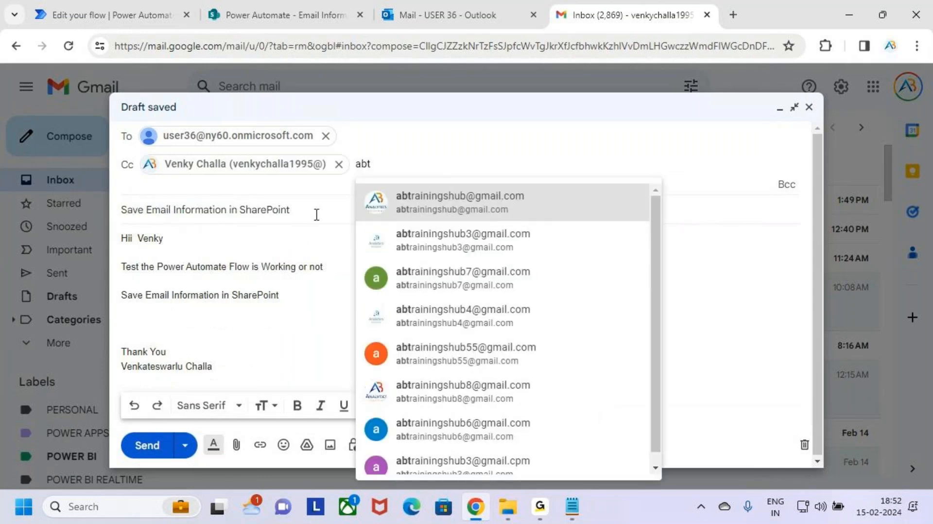
click(450, 204)
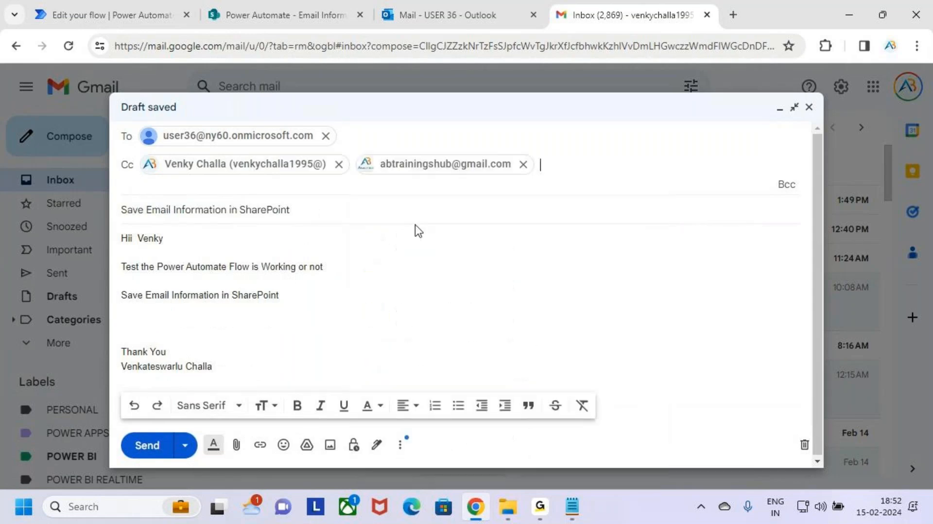
click(496, 296)
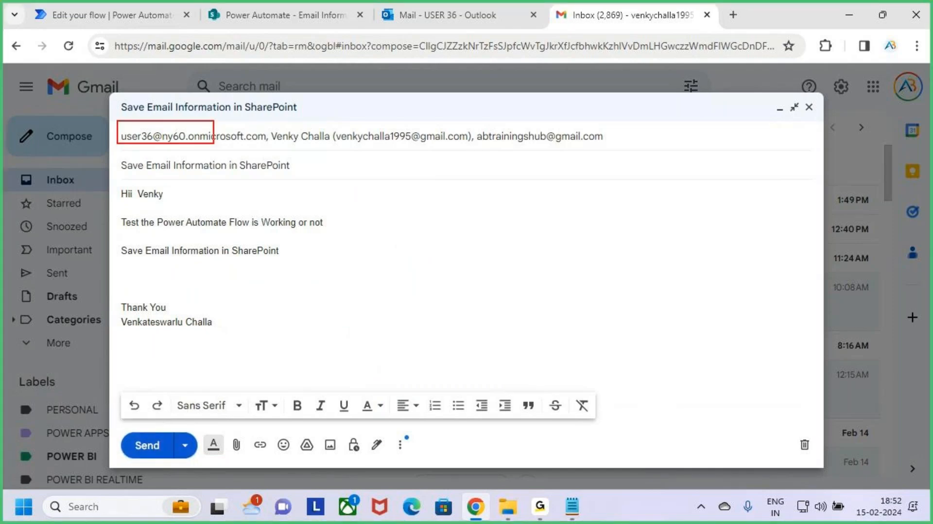
click(145, 446)
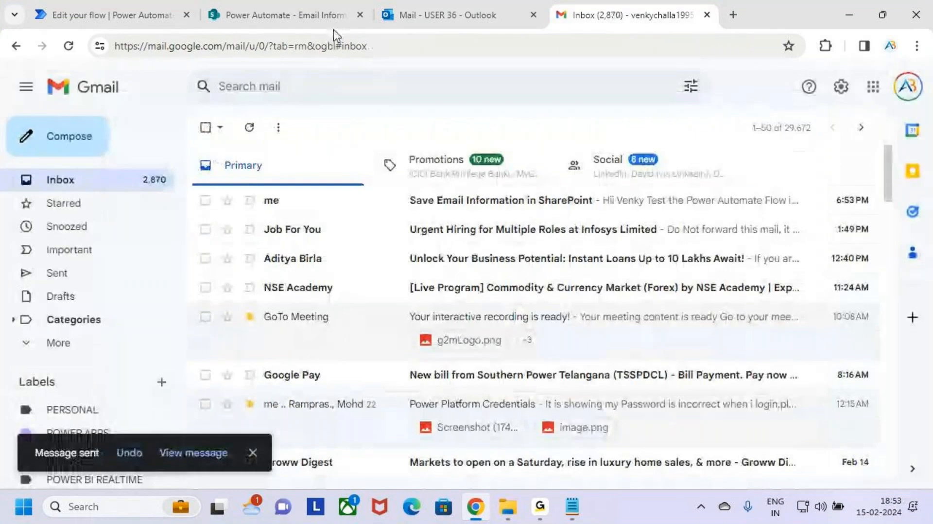
Check the Outlook inbox for the newly arrived test email and open it.
click(454, 5)
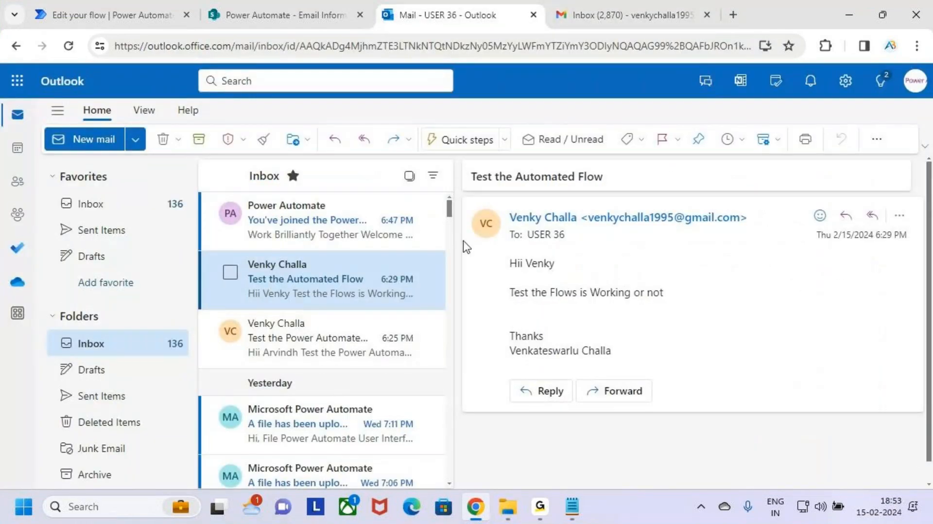
click(298, 219)
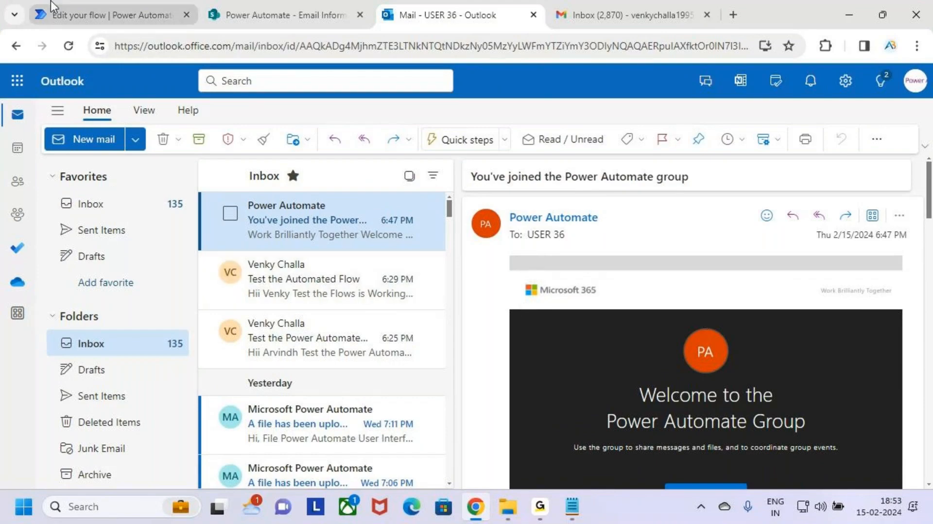
click(72, 2)
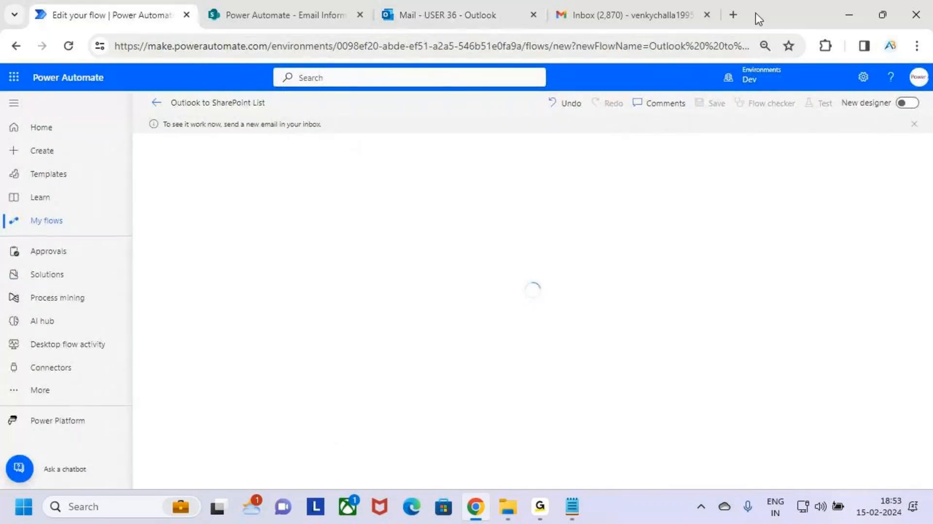
click(286, 15)
click(438, 14)
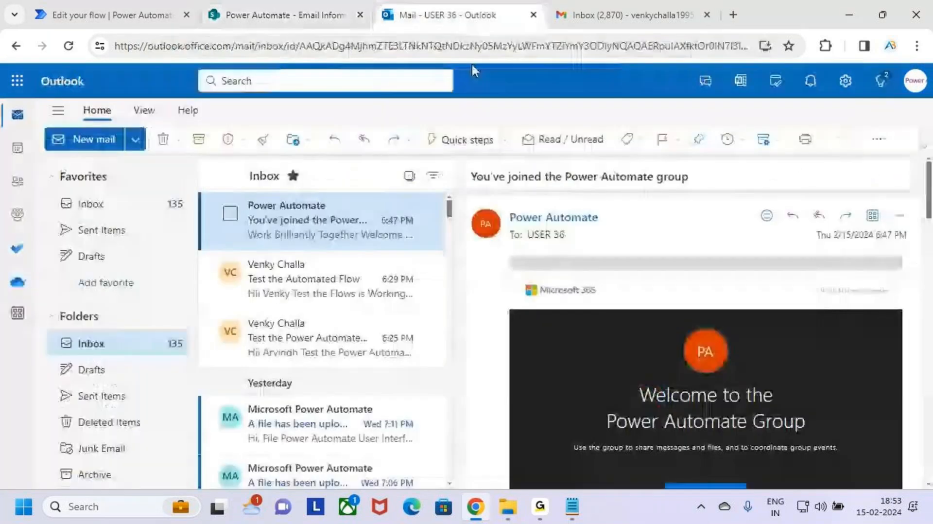
click(316, 280)
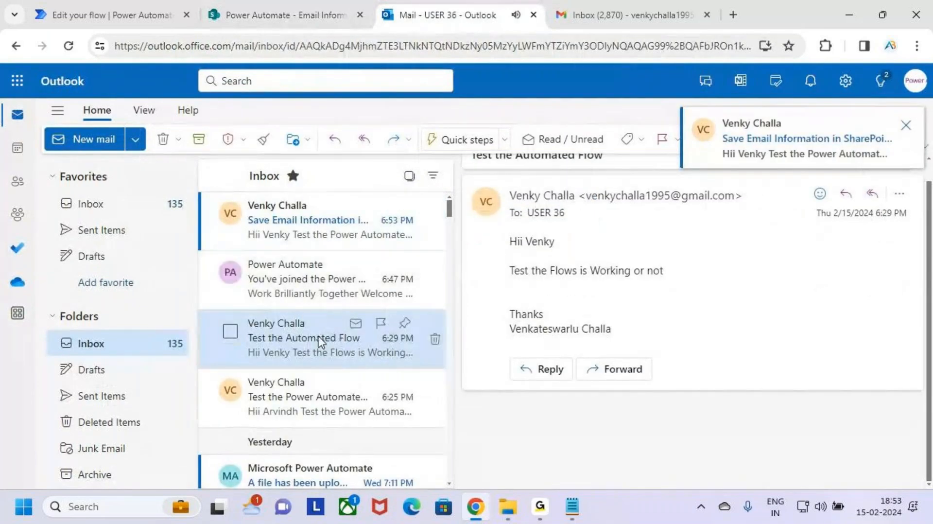
click(291, 219)
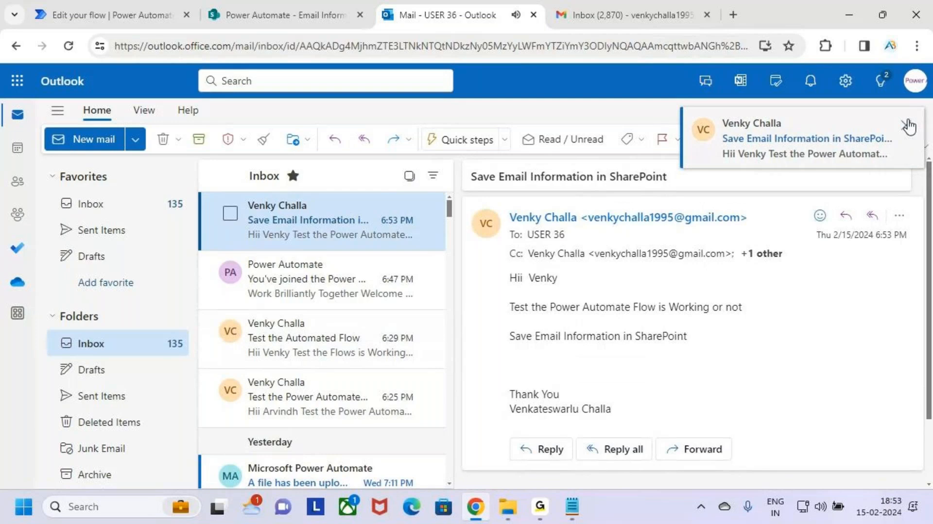
key(ctrl+2)
drag(470, 168, 676, 187)
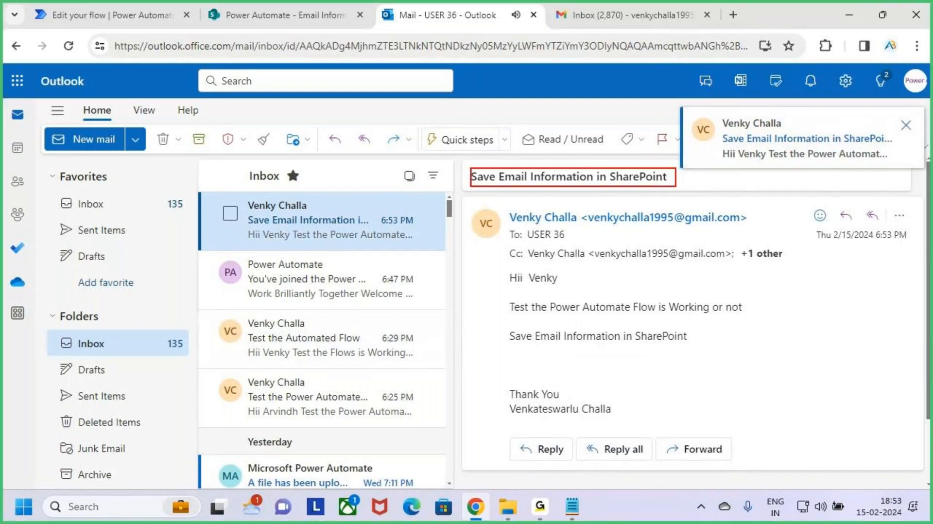
Review the received test email's sender, Cc recipients and body text in Outlook.
key(Escape)
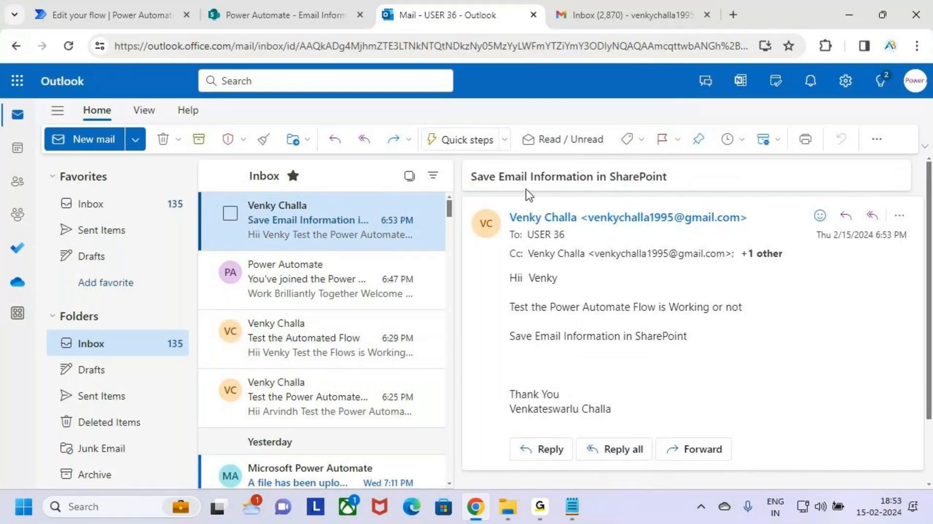
key(ctrl+2)
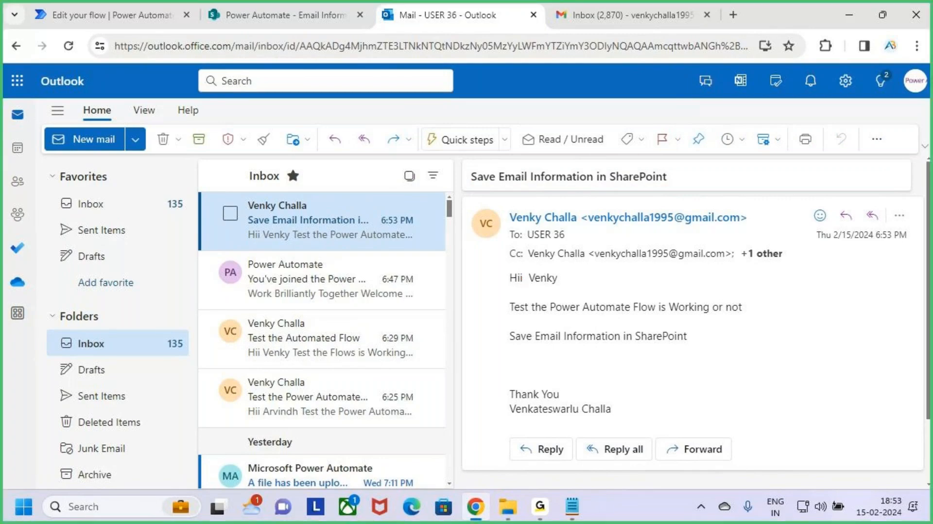
mouse_move(500, 269)
mouse_down()
mouse_move(650, 341)
mouse_move(748, 361)
mouse_up()
drag(528, 262, 674, 257)
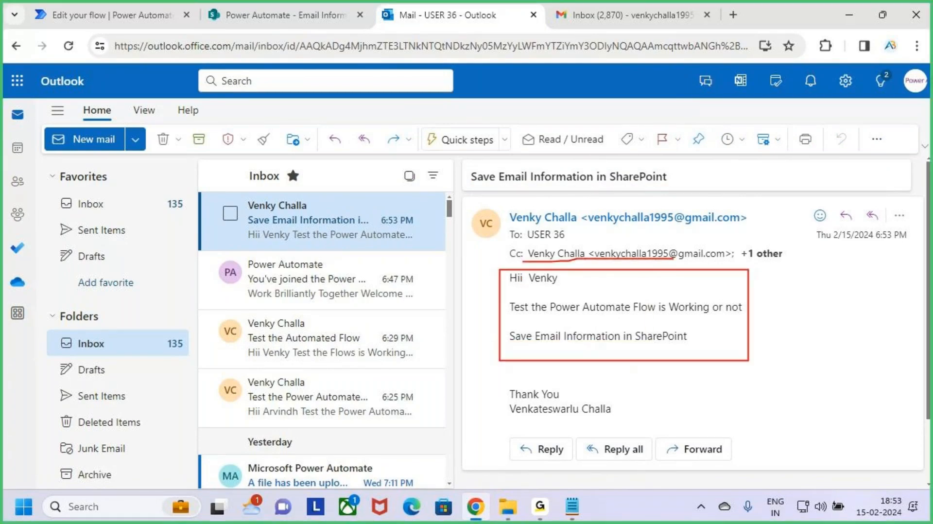
key(Escape)
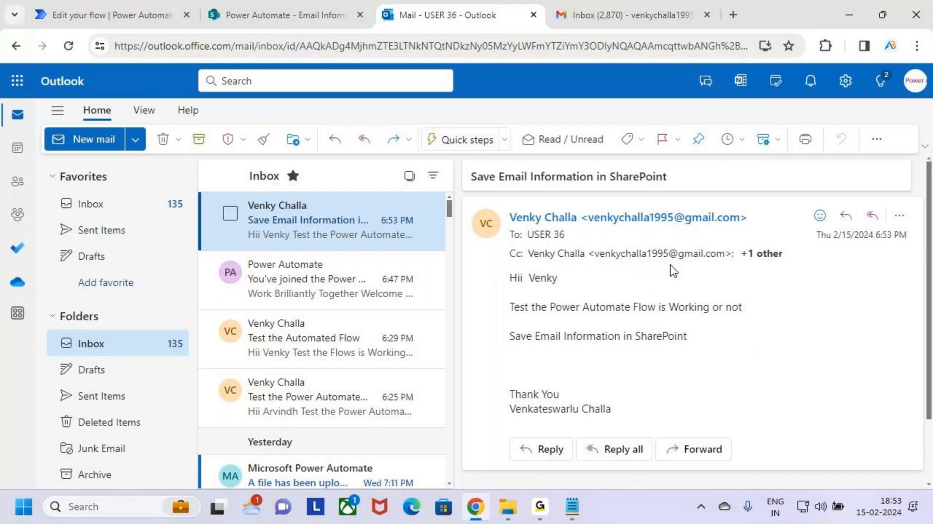
Switch to the flow's run history and check both actions of the latest run.
click(141, 13)
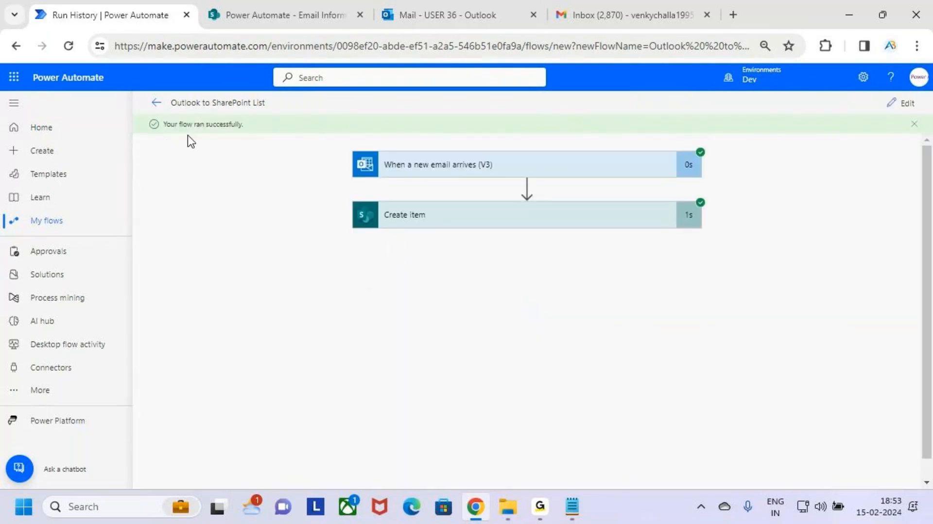
key(ctrl+2)
mouse_move(154, 113)
mouse_down()
mouse_move(277, 145)
mouse_move(309, 76)
mouse_up()
key(Escape)
Switch to the SharePoint Email Information list and refresh the page.
click(295, 17)
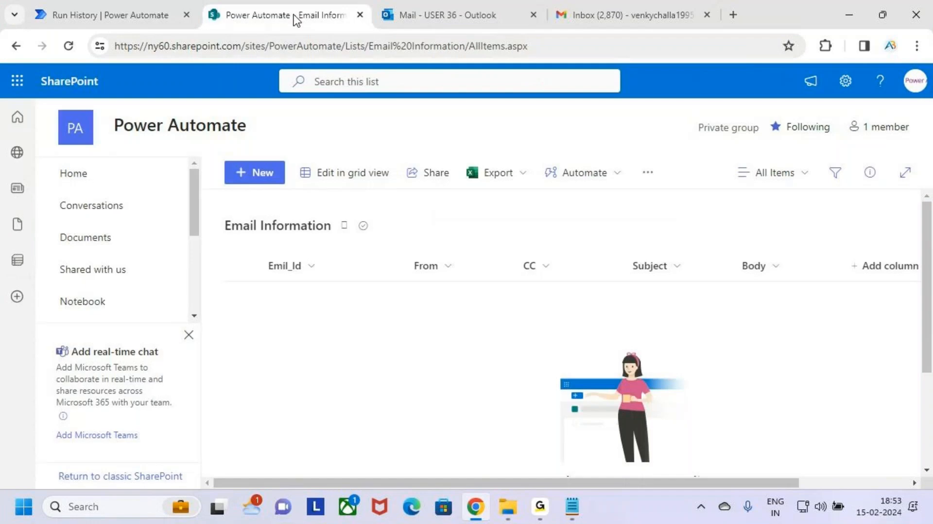
click(69, 46)
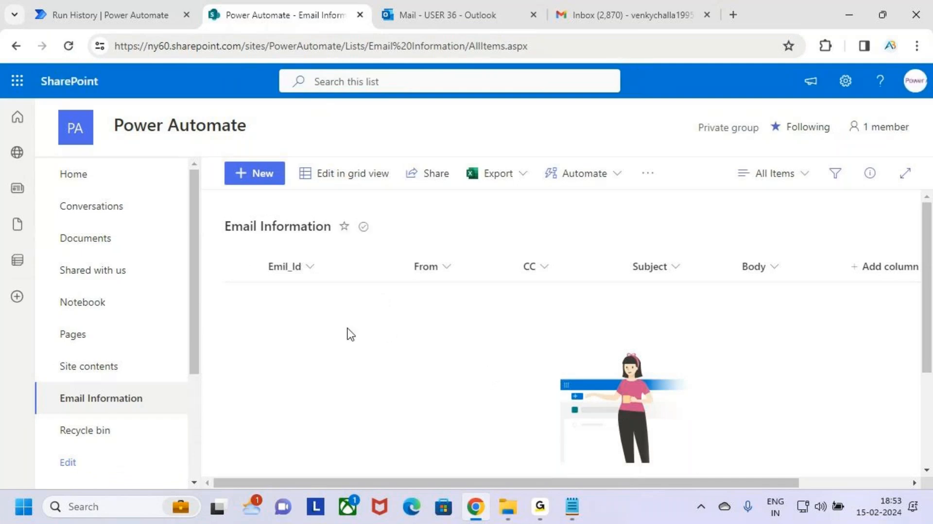
click(69, 46)
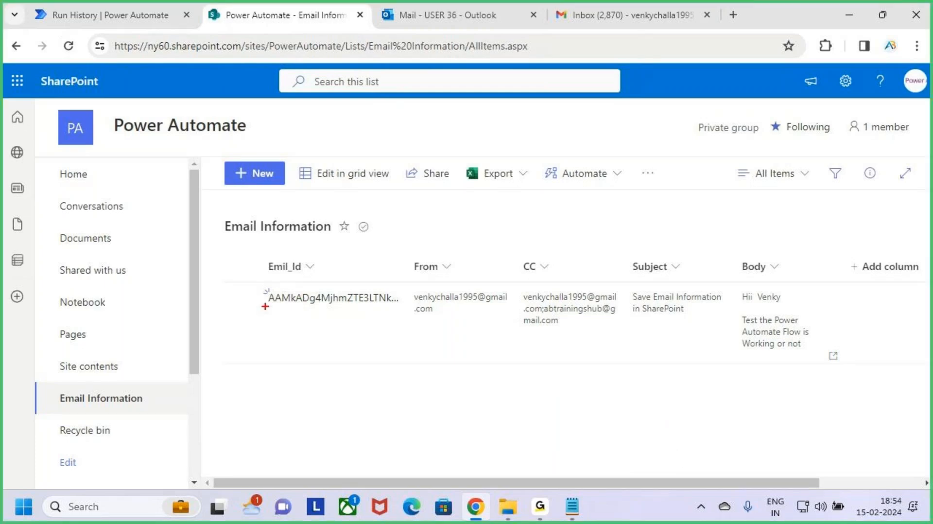
Examine the new list item's Emil_Id, From, CC and Subject columns.
drag(257, 283, 402, 322)
mouse_move(342, 237)
mouse_down()
mouse_move(347, 273)
mouse_move(362, 272)
mouse_up()
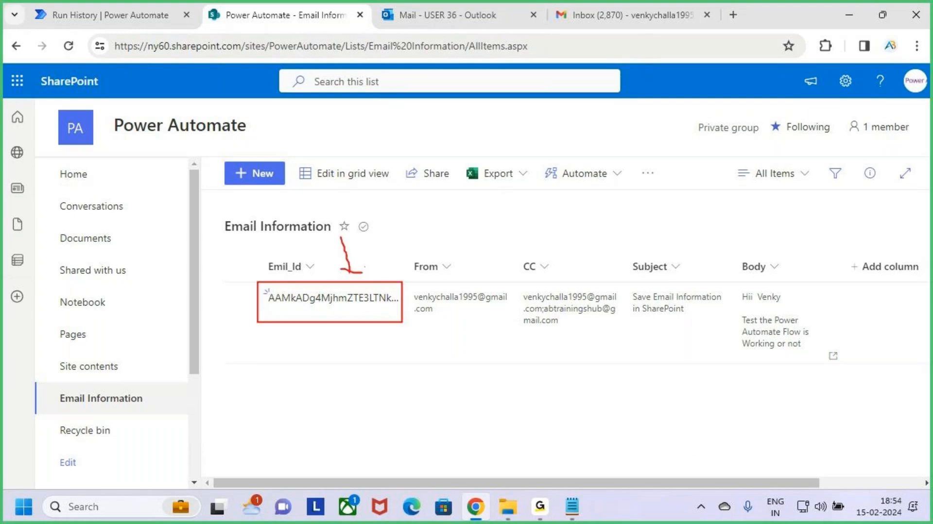
key(Escape)
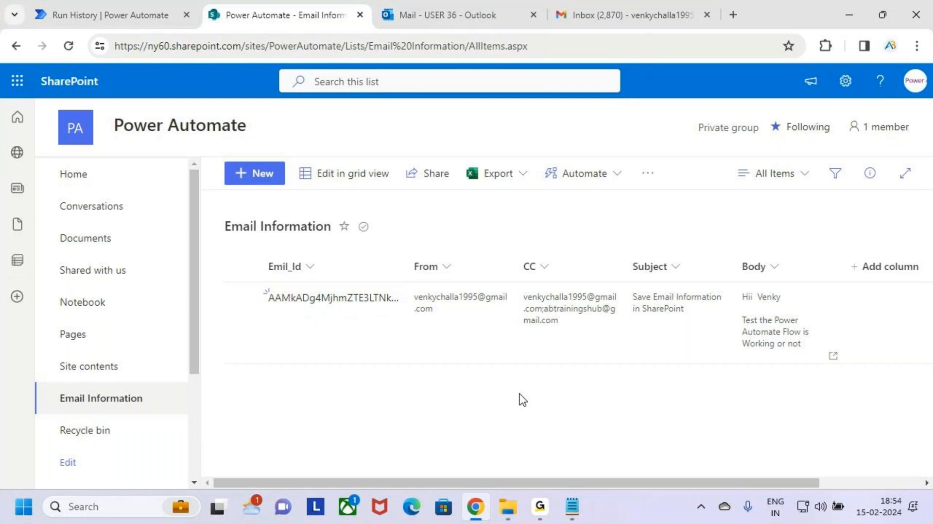
key(ctrl+2)
mouse_move(404, 287)
mouse_down()
mouse_move(461, 316)
mouse_move(518, 325)
mouse_up()
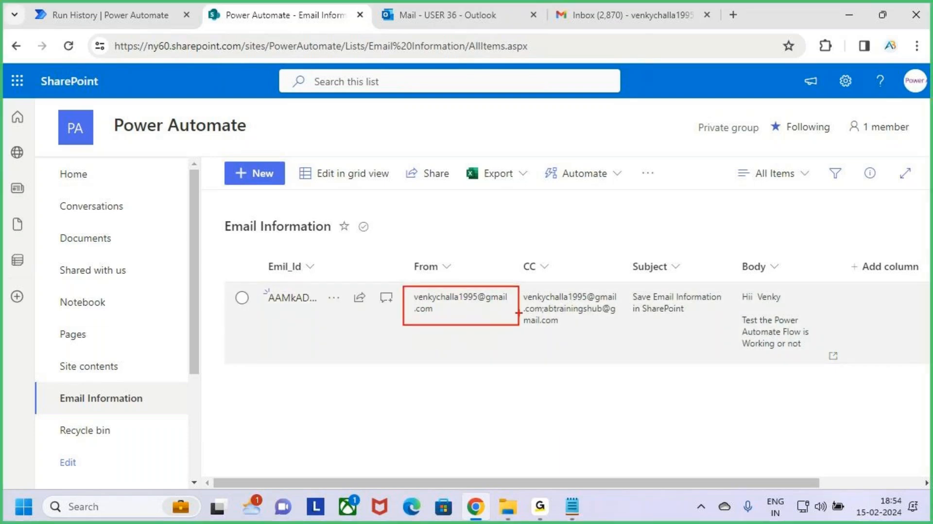
key(Escape)
key(ctrl+2)
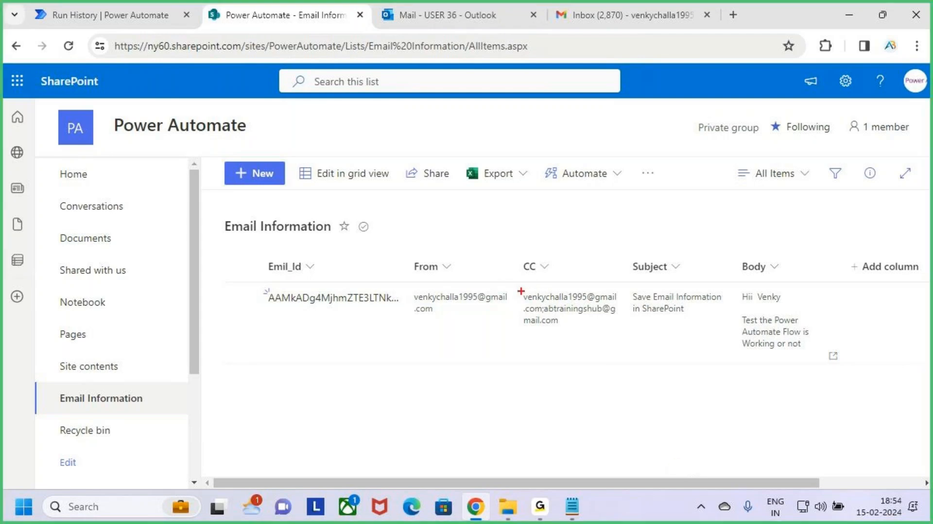
mouse_move(519, 291)
mouse_down()
mouse_move(610, 304)
mouse_move(588, 316)
mouse_up()
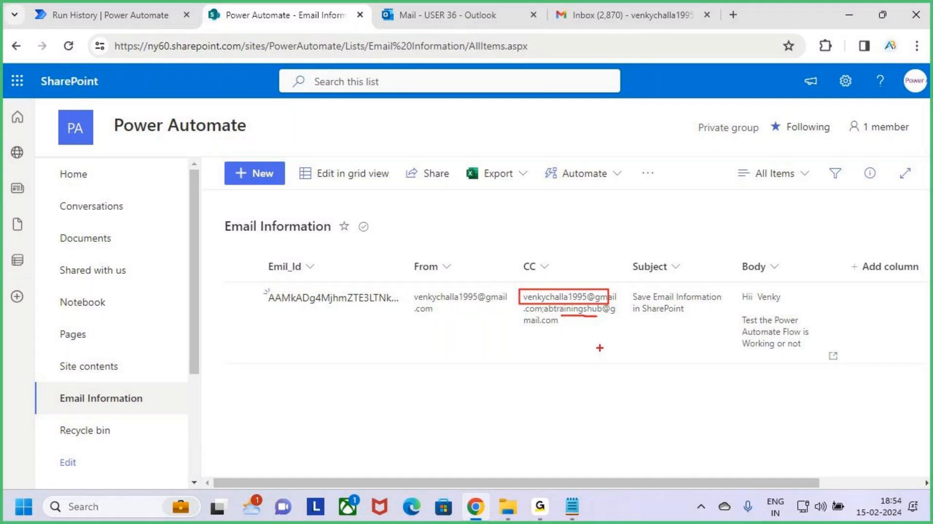
key(Escape)
key(ctrl+2)
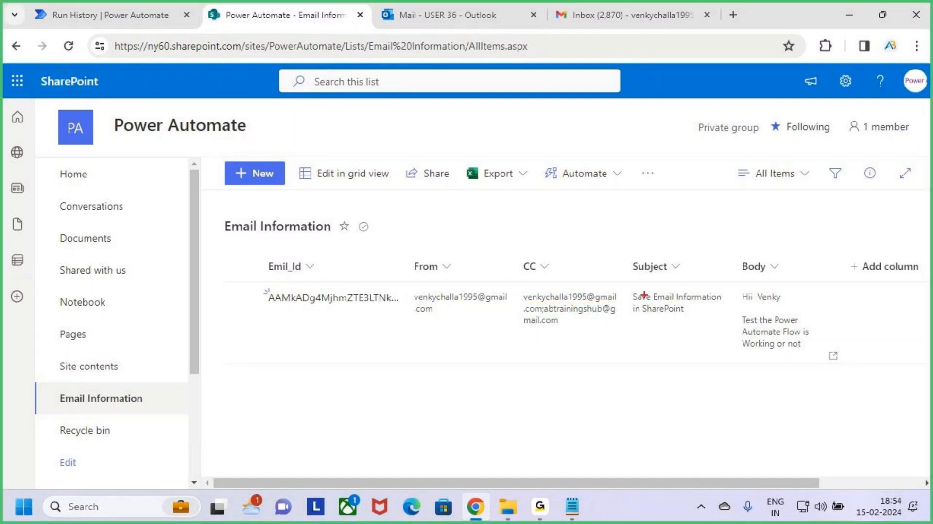
drag(627, 288, 728, 322)
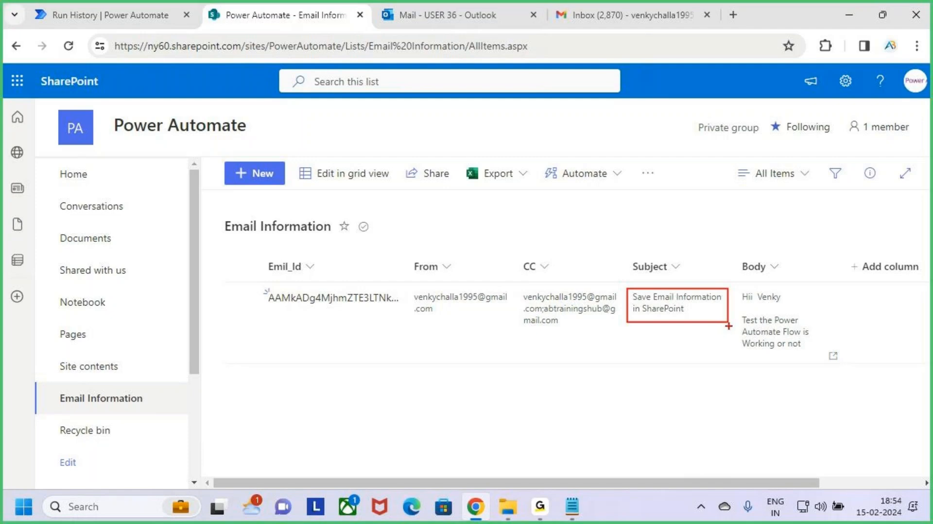
key(Escape)
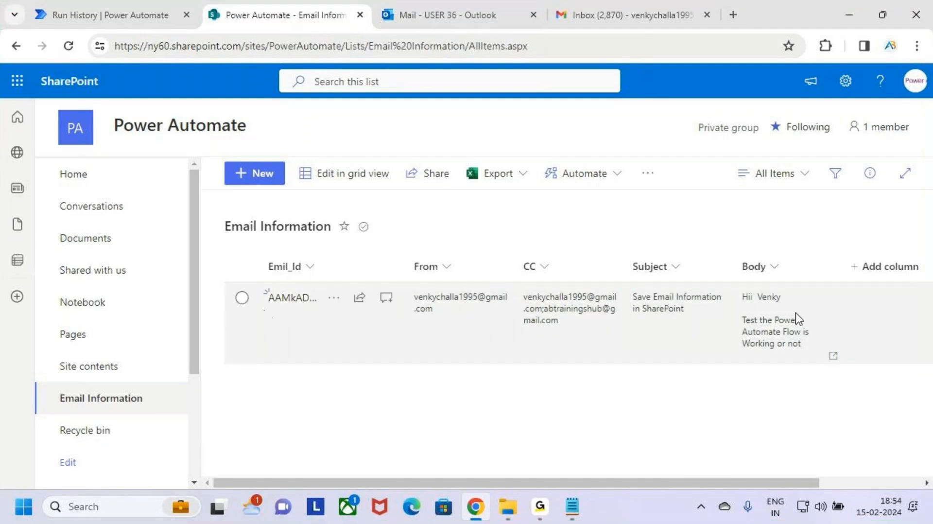
Select the saved item and open it in grid view to read its full Body text before exiting grid view.
click(793, 333)
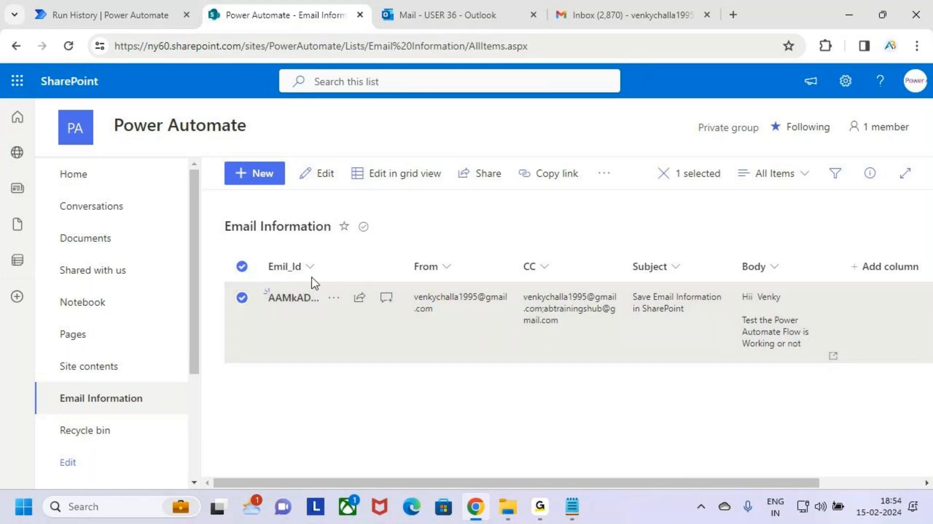
click(382, 174)
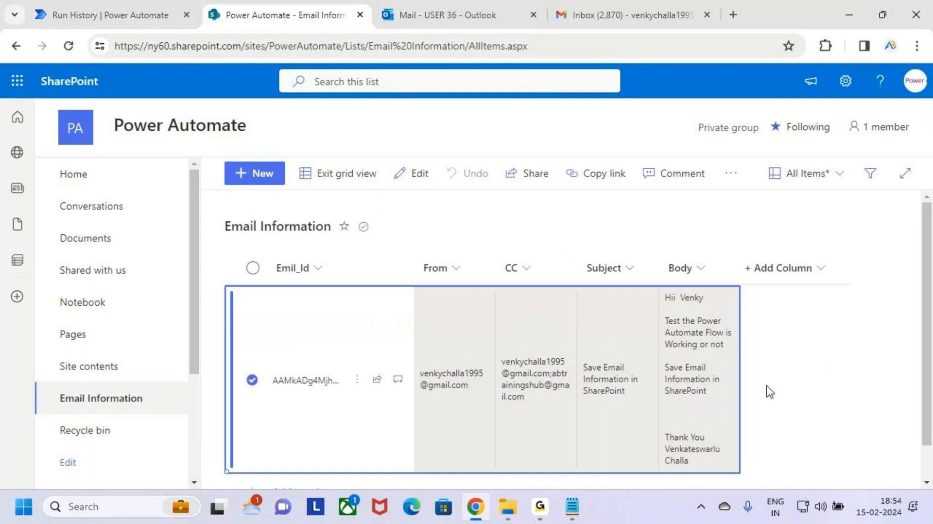
key(ctrl+2)
mouse_move(665, 304)
mouse_down()
mouse_move(702, 305)
mouse_move(737, 357)
mouse_up()
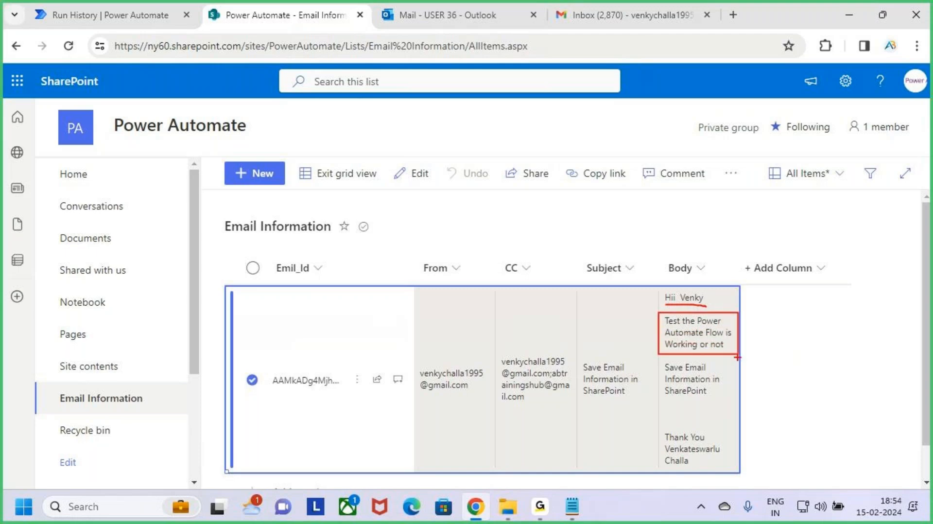
mouse_move(656, 358)
mouse_down()
mouse_move(727, 405)
mouse_move(747, 404)
mouse_up()
mouse_move(670, 425)
mouse_down()
mouse_move(740, 462)
mouse_move(759, 426)
mouse_move(789, 400)
mouse_up()
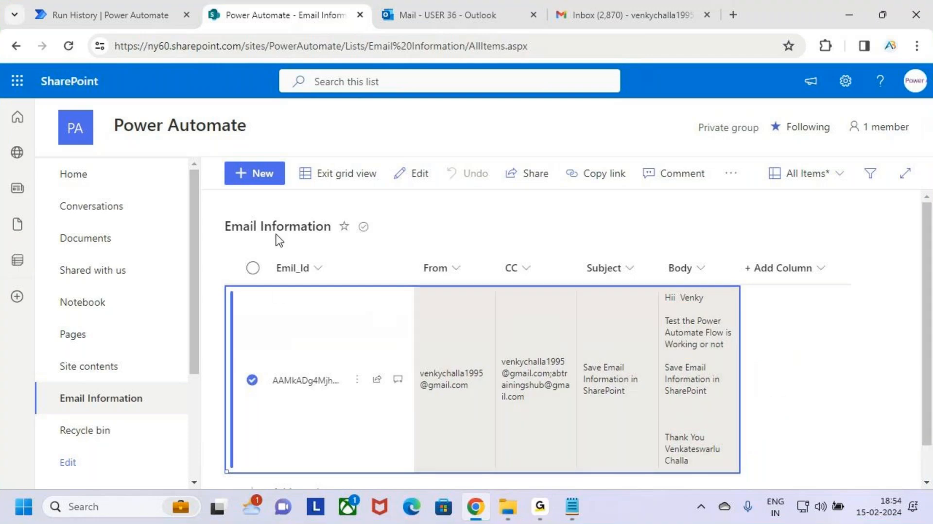
click(335, 171)
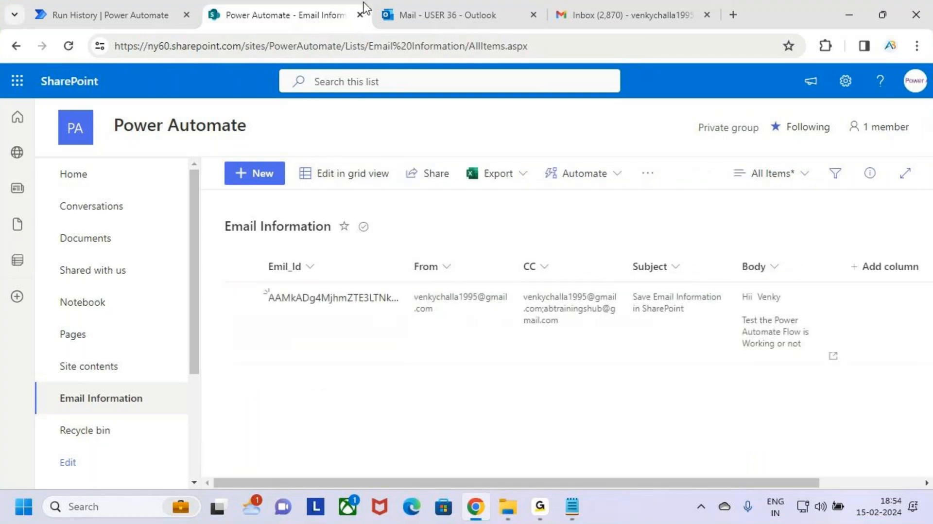
Return to the flow's run history and review the successful run of both actions.
click(444, 6)
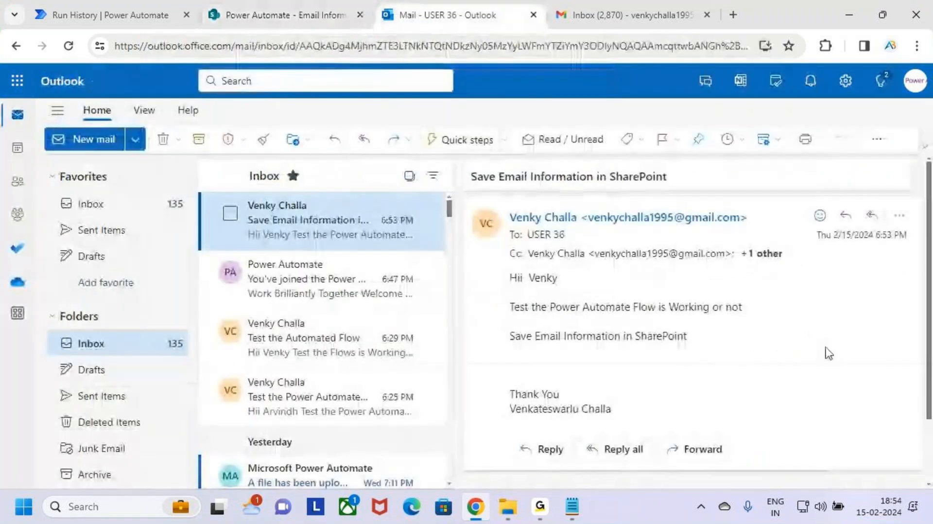
click(106, 14)
key(ctrl+2)
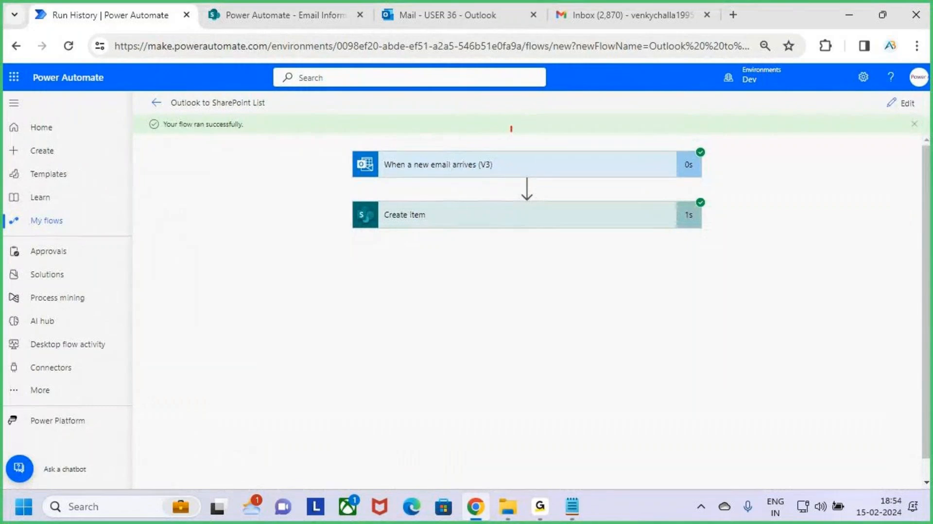
drag(511, 128, 516, 171)
drag(500, 219, 529, 197)
Open the Cloud Flows notes and highlight task 5 about inserting email information into a SharePoint list.
click(297, 16)
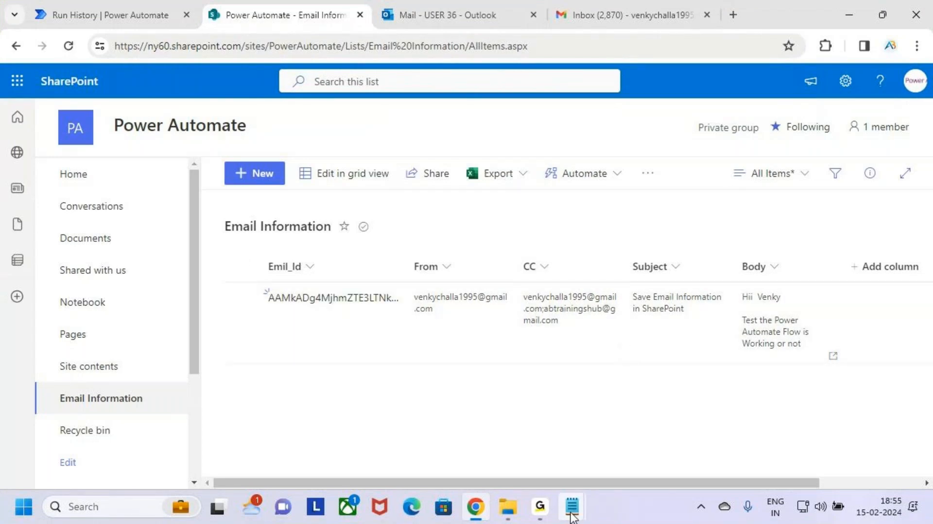
mouse_move(573, 517)
click(510, 427)
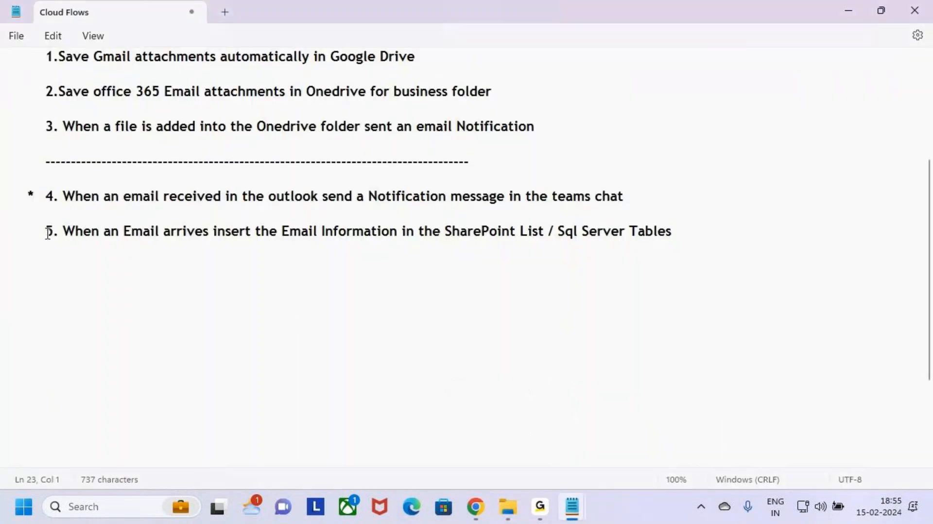
drag(47, 232, 702, 248)
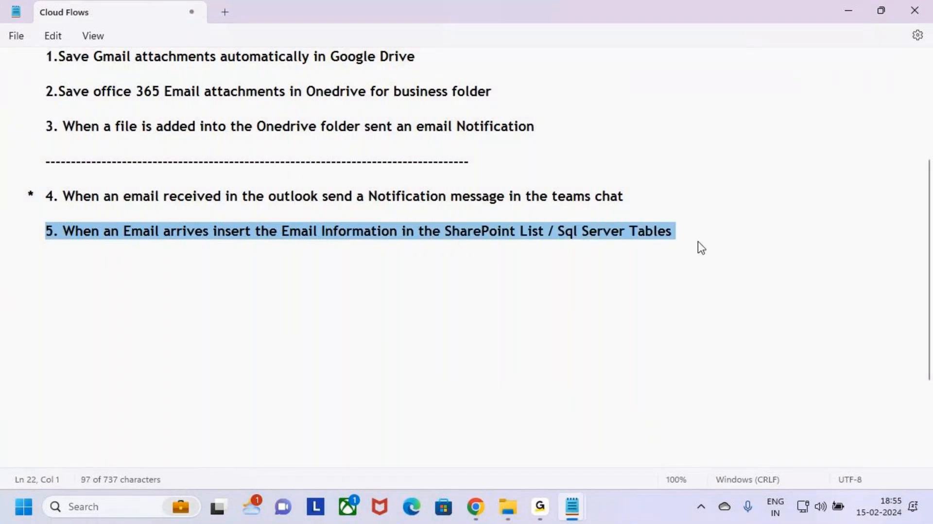
click(703, 286)
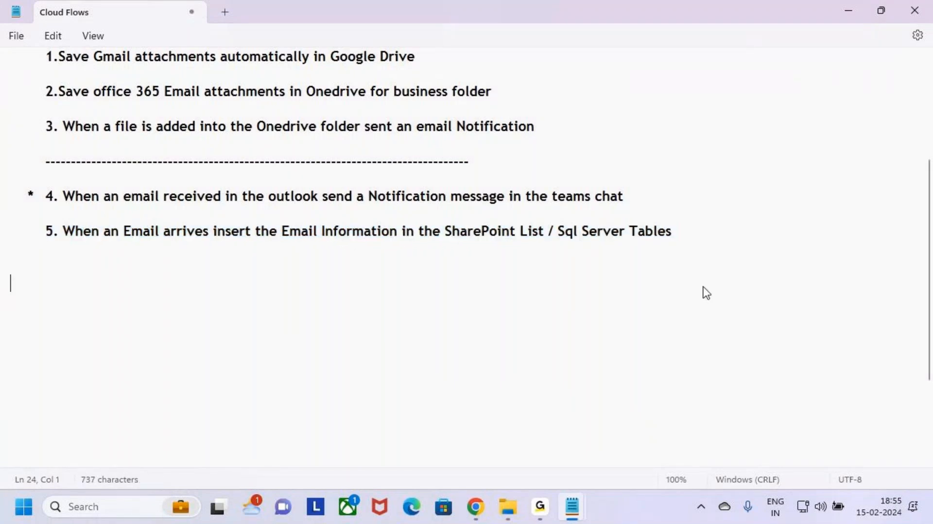
click(849, 13)
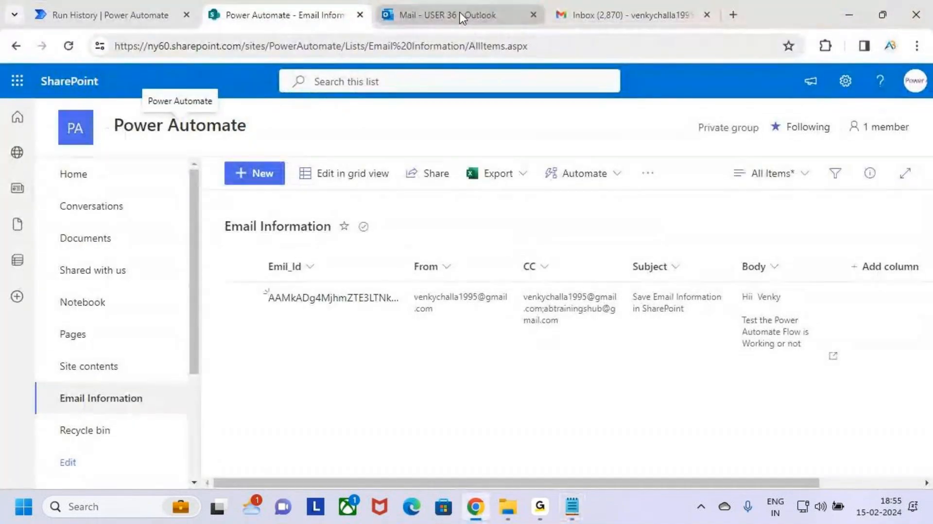
Show the My flows list of cloud flows, then return to the test email in the Outlook inbox.
click(183, 8)
click(64, 225)
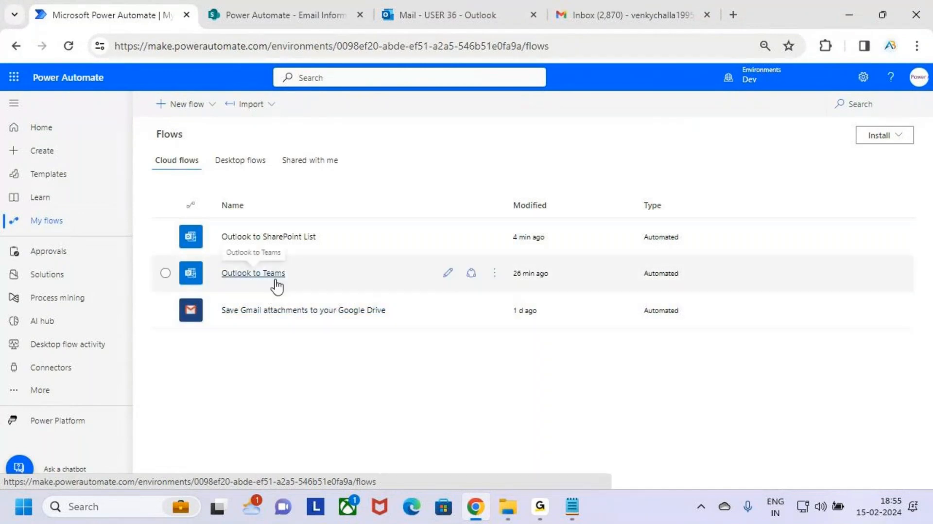
click(449, 6)
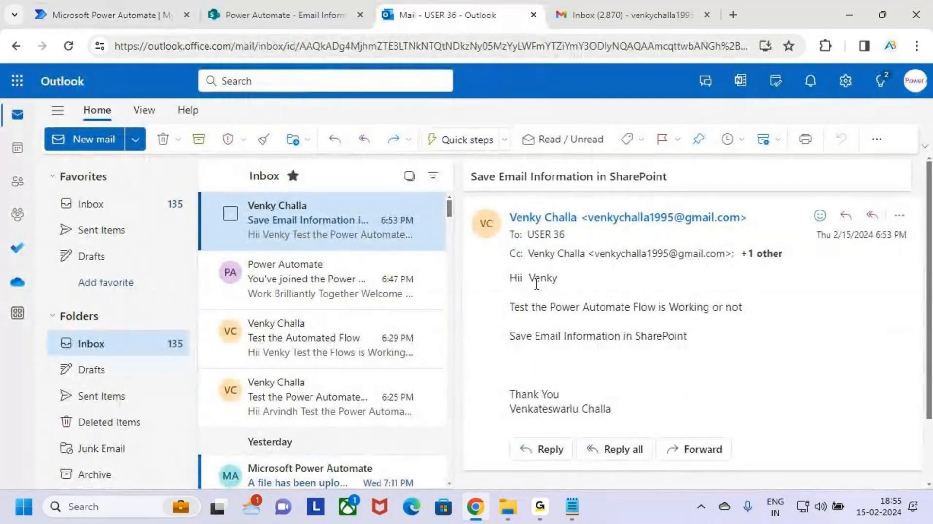
key(ctrl+2)
drag(238, 199, 361, 240)
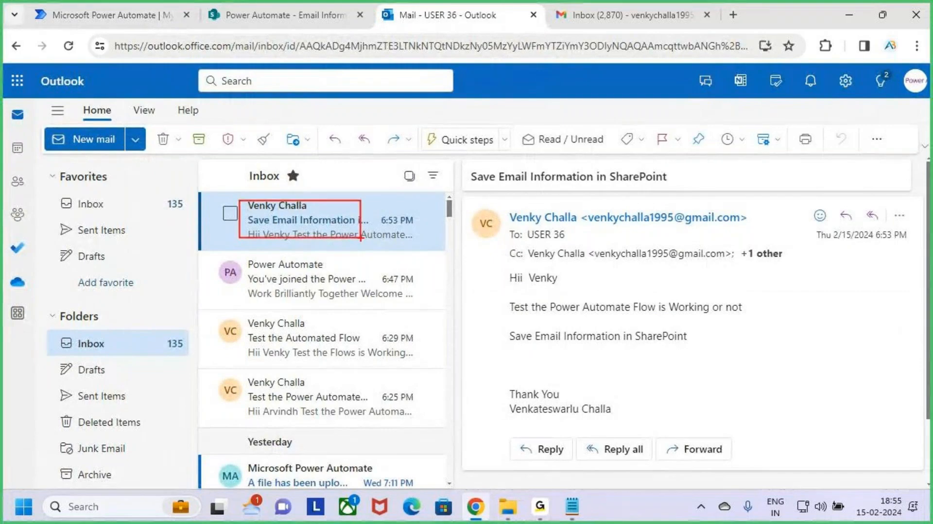
key(Escape)
Open the Teams Workflows chat and review the notification message posted for the test email.
click(18, 82)
click(163, 279)
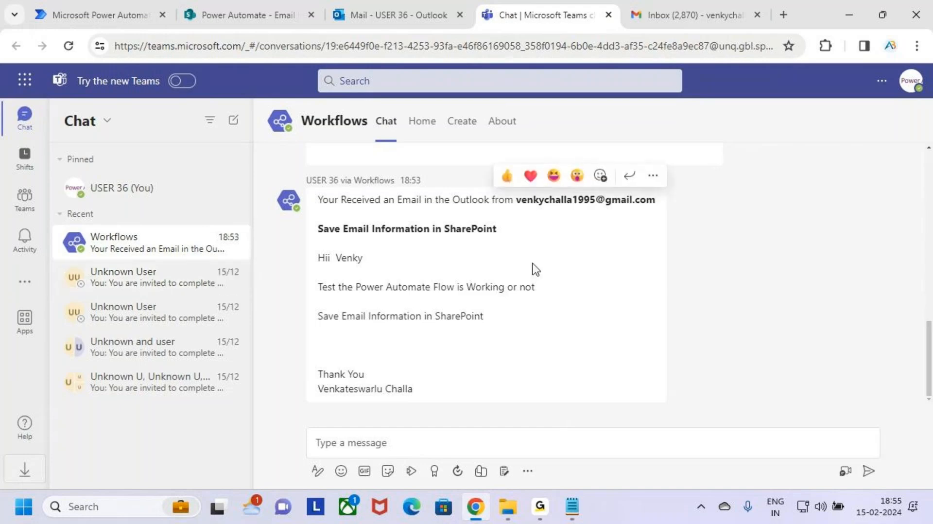
key(ctrl+2)
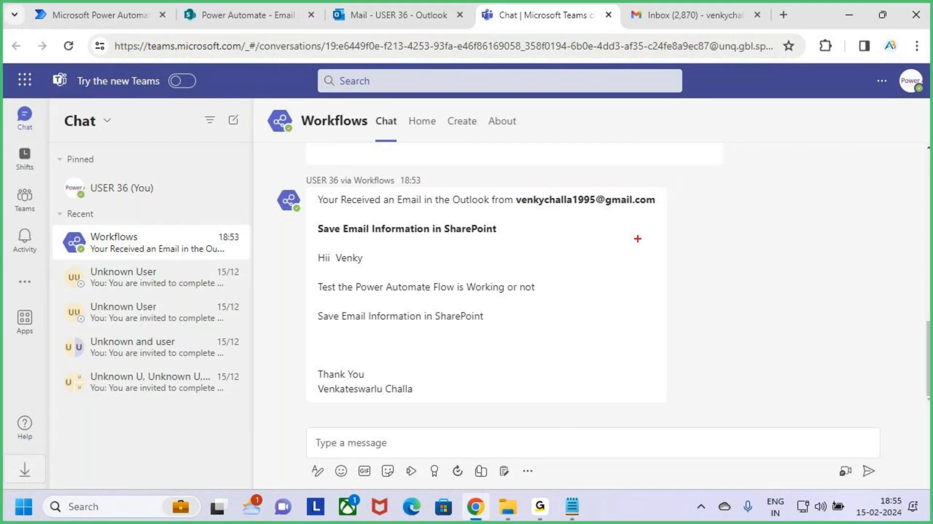
mouse_move(312, 186)
mouse_down()
mouse_move(494, 209)
mouse_move(665, 210)
mouse_up()
mouse_move(583, 154)
mouse_down()
mouse_move(587, 185)
mouse_move(596, 186)
mouse_move(586, 197)
mouse_up()
mouse_move(312, 218)
mouse_down()
mouse_move(432, 240)
mouse_move(523, 239)
mouse_up()
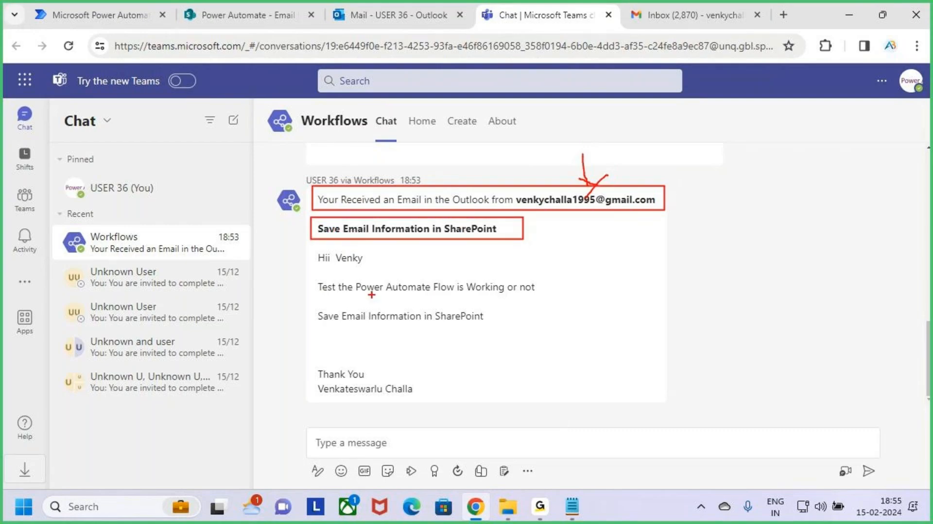
mouse_move(314, 248)
mouse_down()
mouse_move(373, 277)
mouse_move(537, 298)
mouse_move(547, 333)
mouse_up()
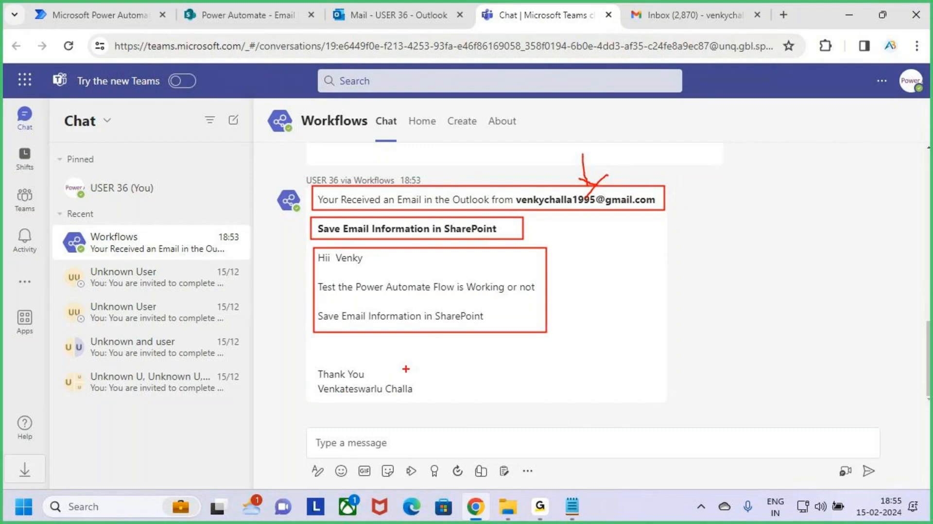
Compare the saved SharePoint list item with the Outlook test email and the Teams notification by switching between browser tabs.
key(Escape)
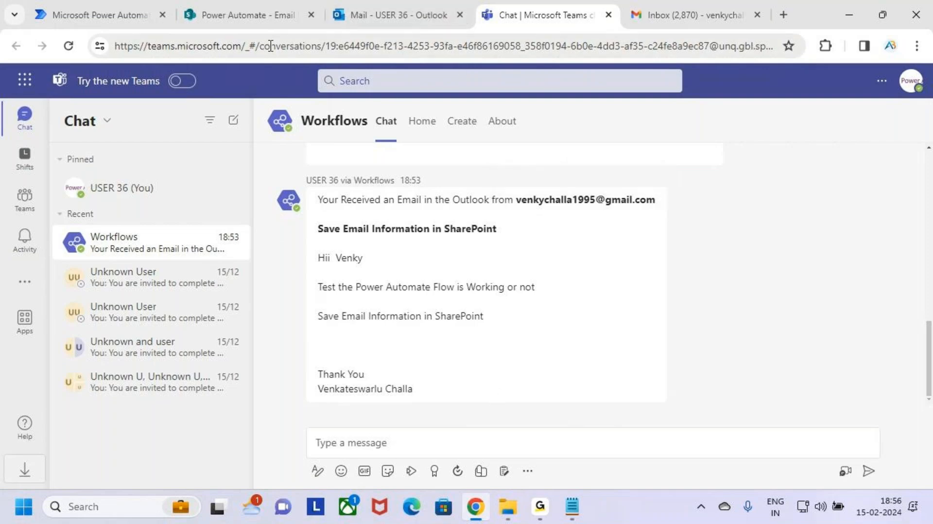
click(247, 4)
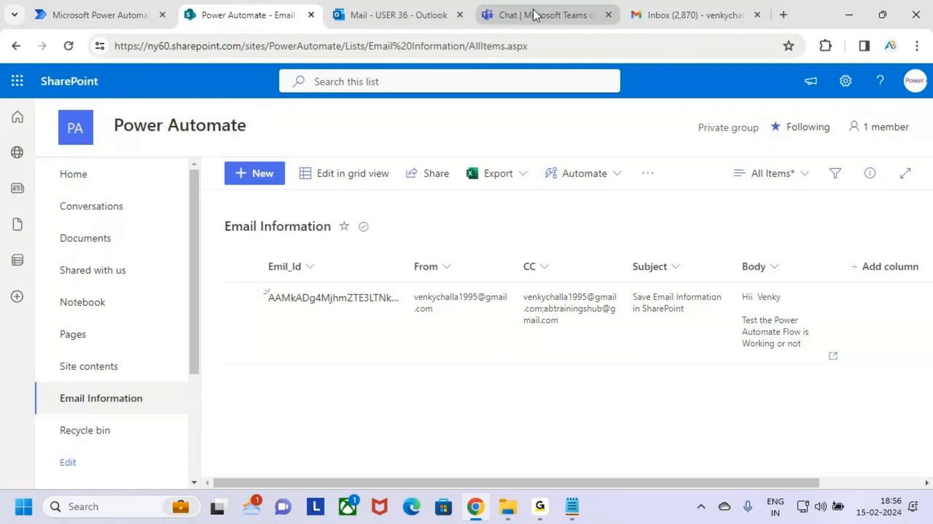
click(401, 10)
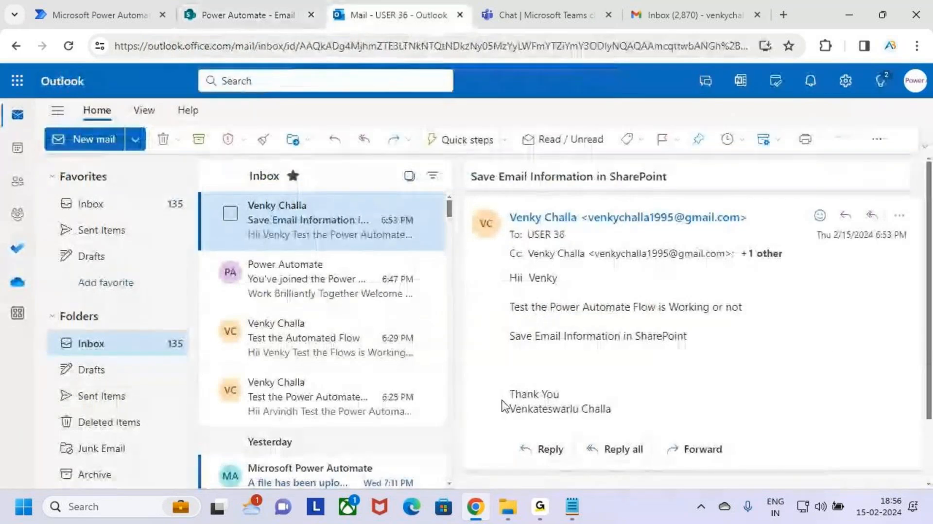
click(552, 8)
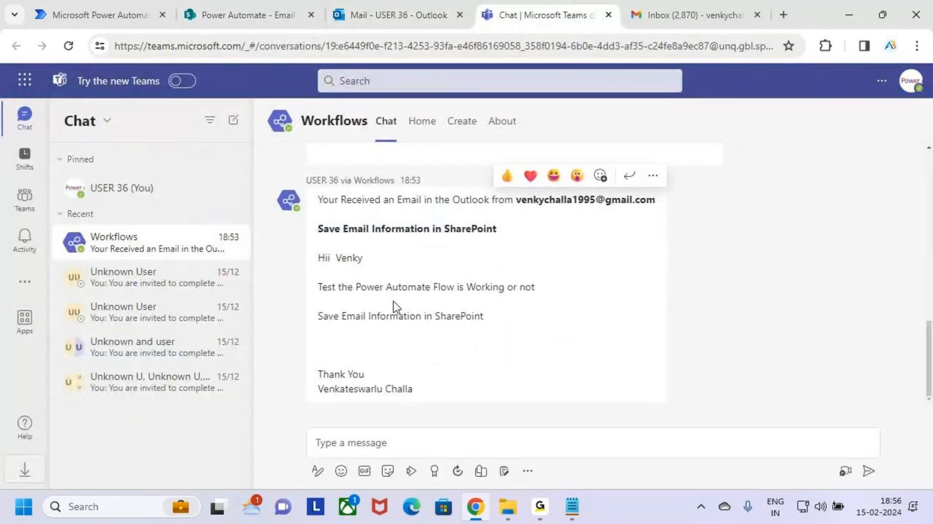
click(406, 9)
click(262, 18)
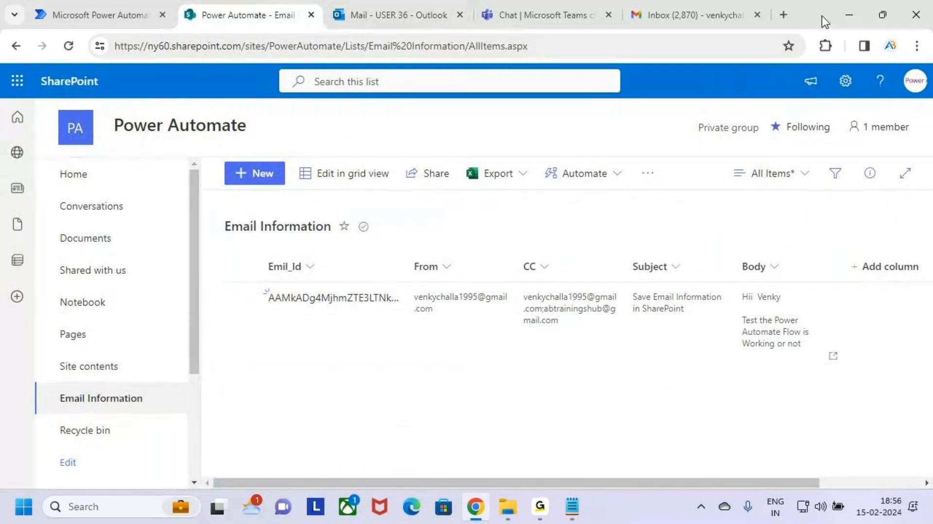
Open the Cloud Flows notes and highlight tasks 4 and 5 about the Teams notification and SharePoint list flows.
click(848, 14)
click(144, 317)
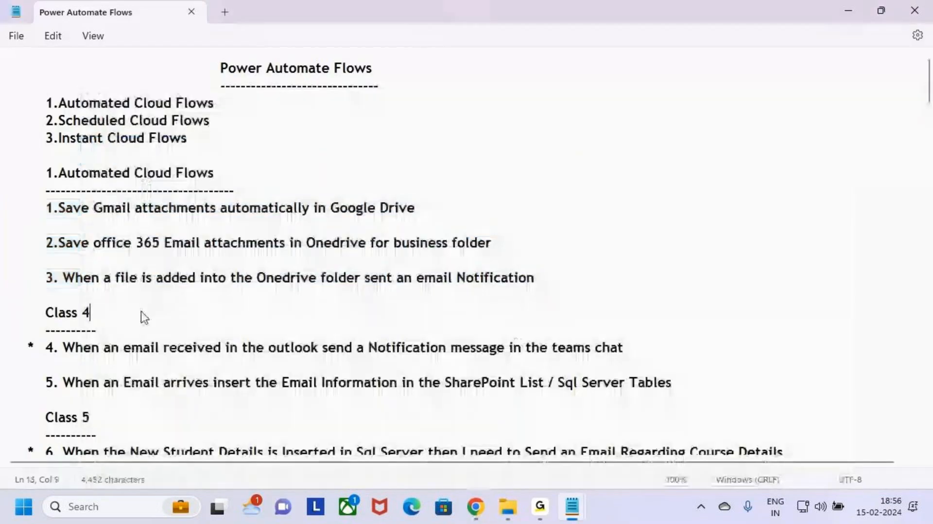
click(849, 10)
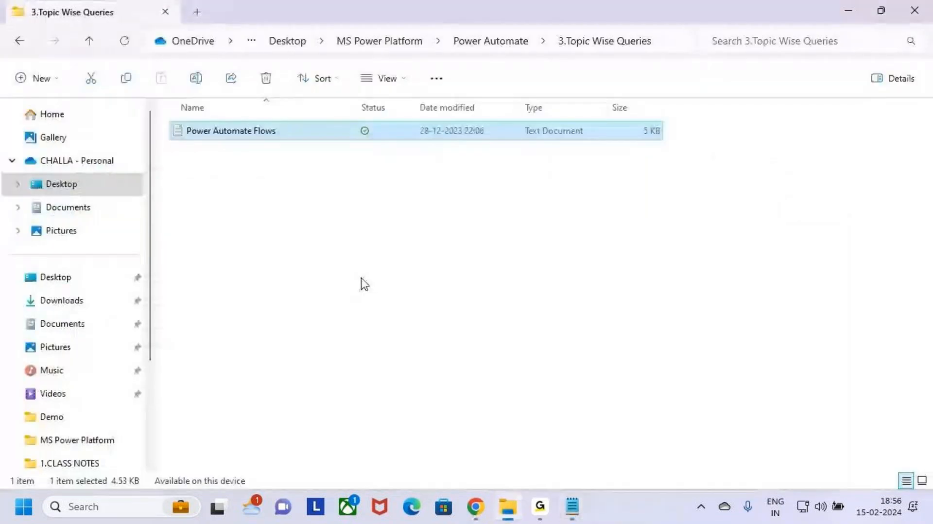
click(573, 506)
click(502, 425)
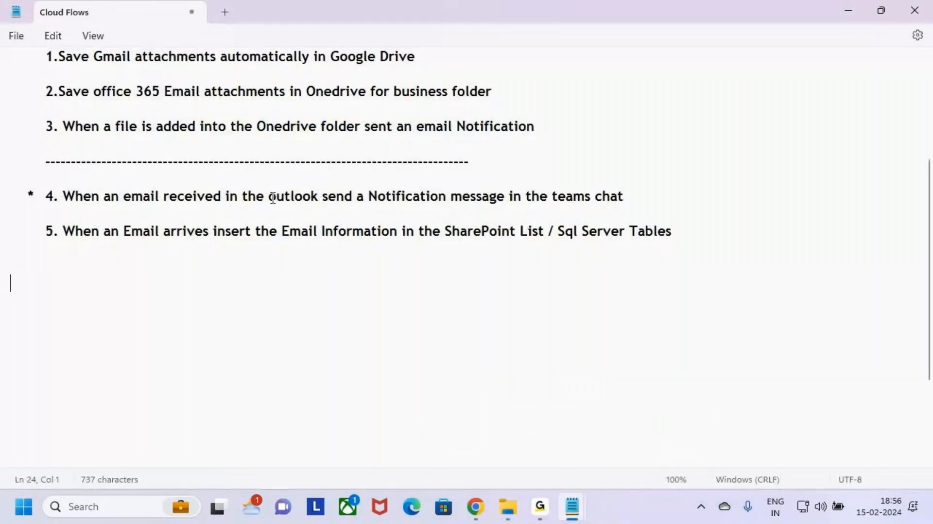
drag(268, 196, 627, 200)
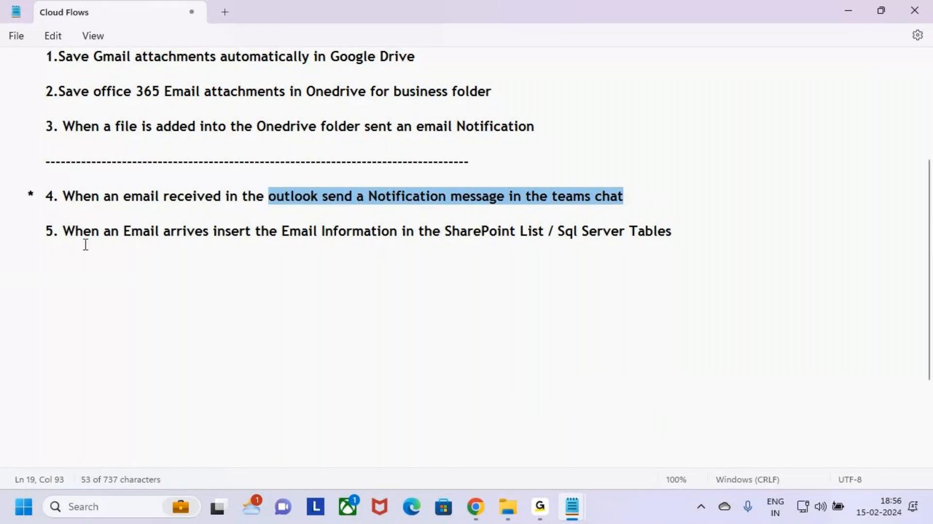
drag(77, 232, 330, 234)
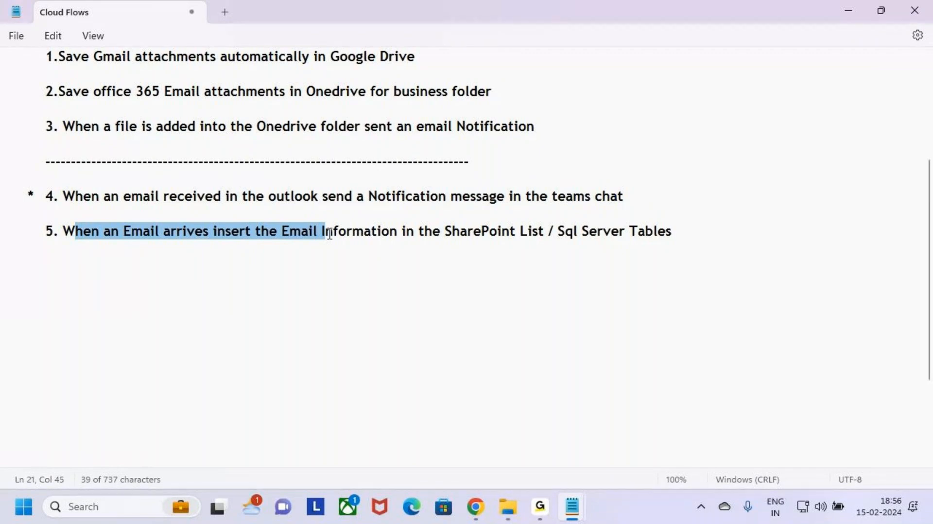
click(99, 258)
click(78, 233)
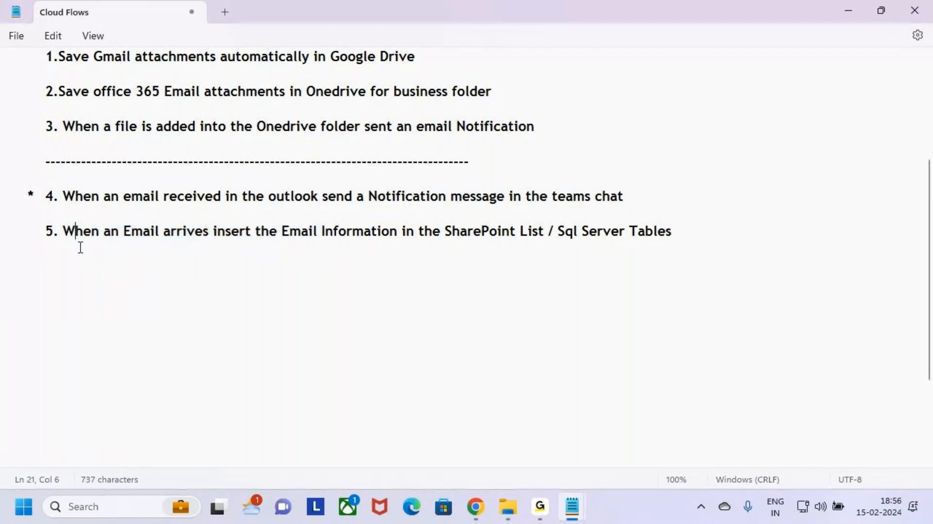
click(80, 248)
drag(86, 247, 0, 198)
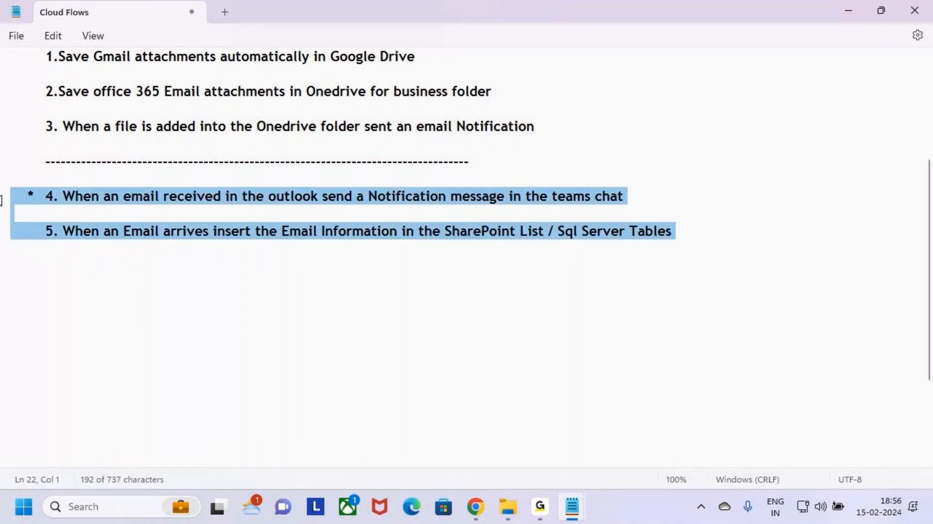
click(103, 248)
Open the Power Automate Flows notes and review the Class 5 tasks and the Automated Cloud Flows heading.
mouse_move(586, 505)
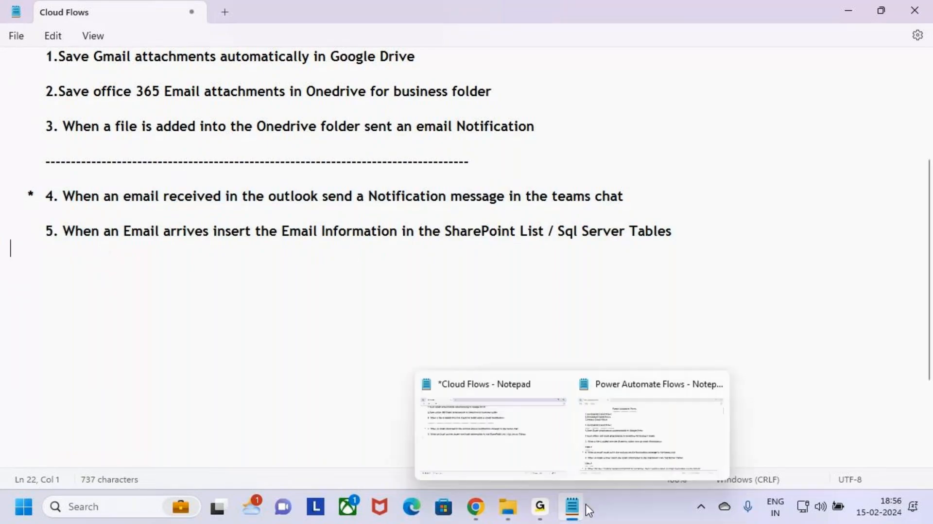
click(651, 427)
scroll(141, 335, down, 5)
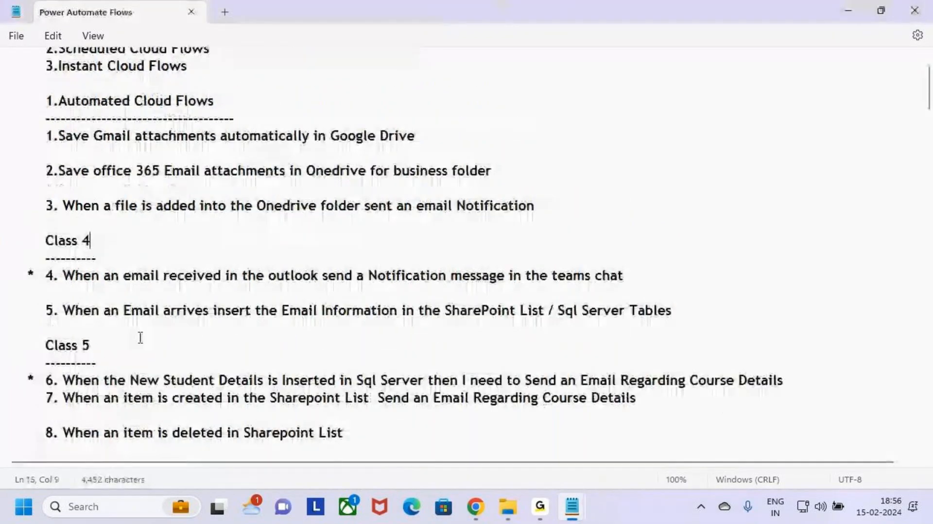
double_click(28, 237)
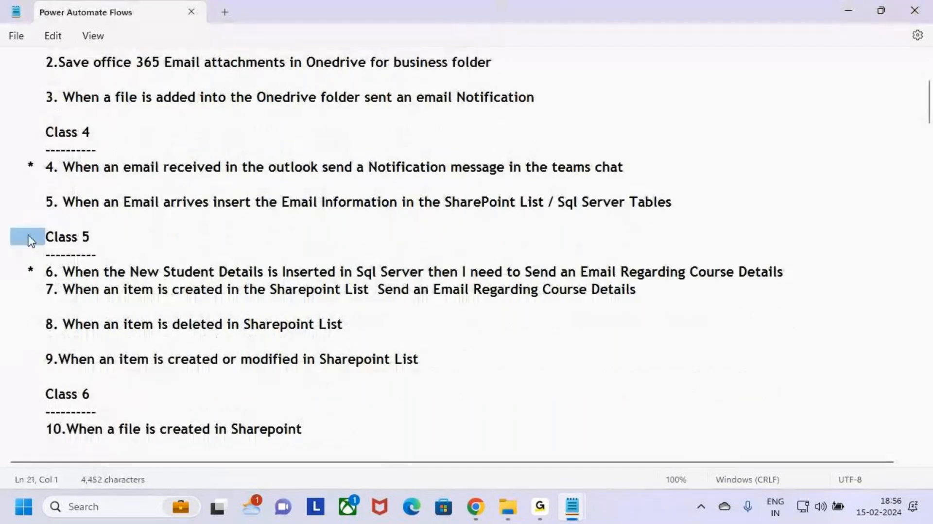
drag(28, 236, 1, 242)
click(452, 360)
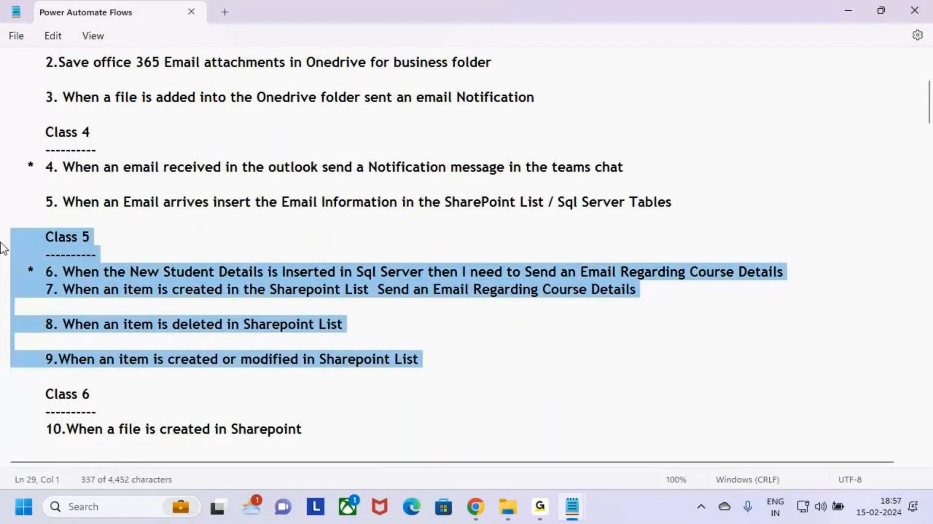
click(379, 271)
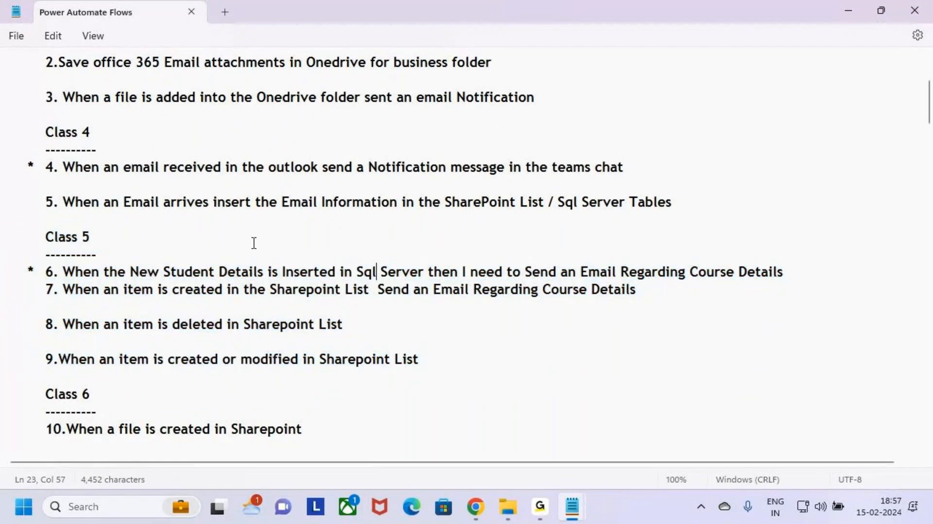
scroll(252, 243, up, 3)
drag(46, 150, 215, 150)
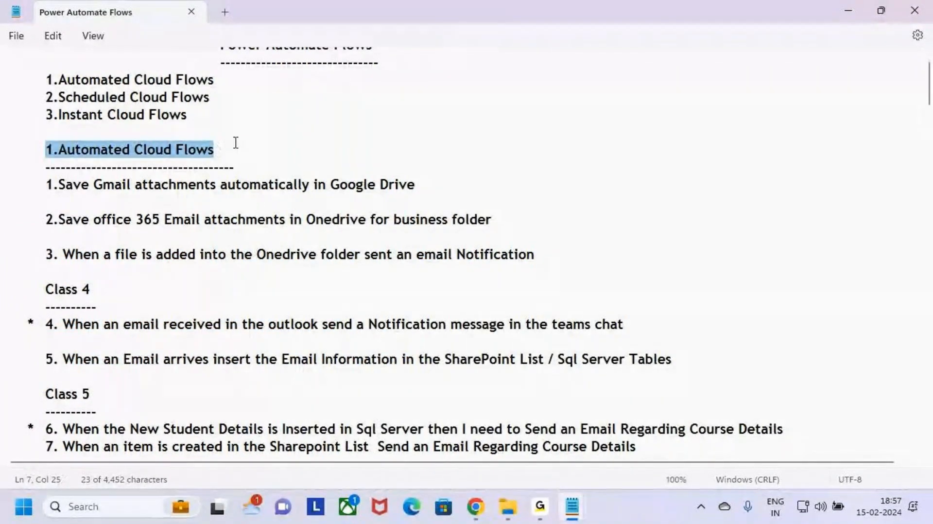
click(540, 506)
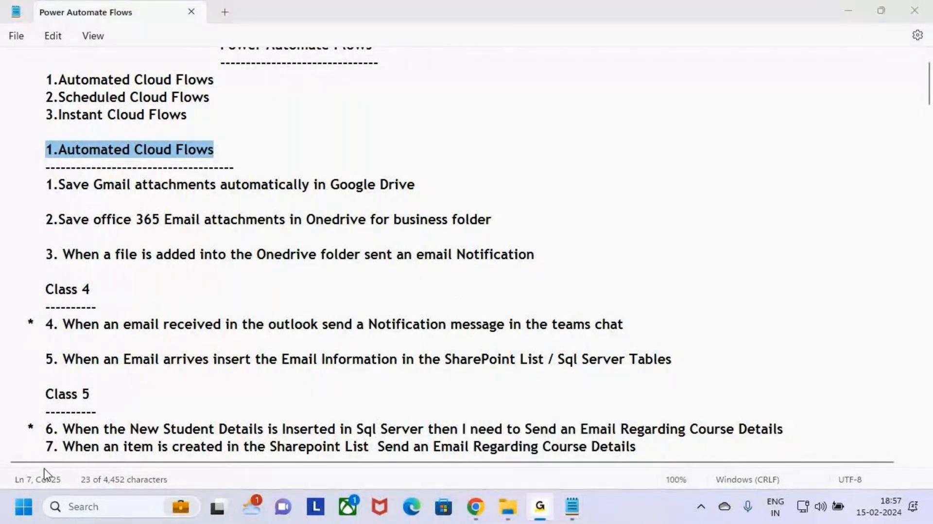